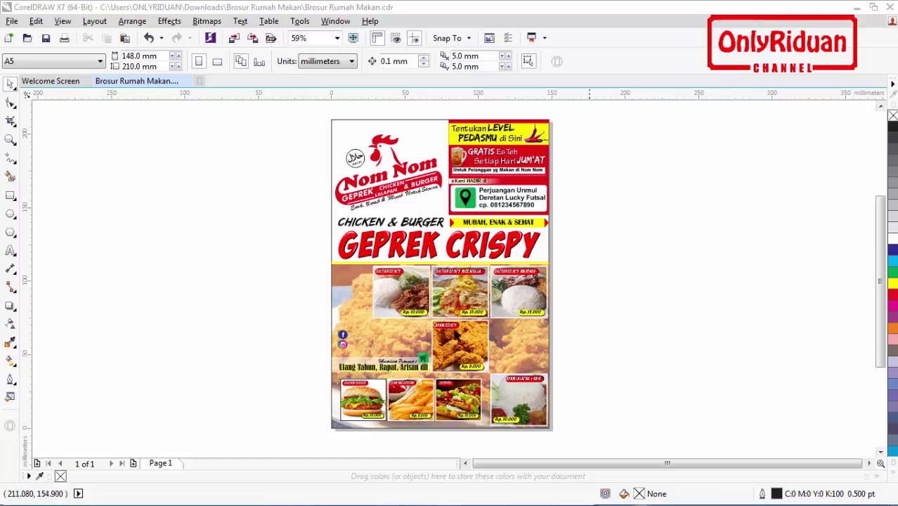
Step: Review the image files in the Brosur Rumah Makan folder, and return to the finished brochure
{"action": "left_click", "coordinate": [83, 497]}
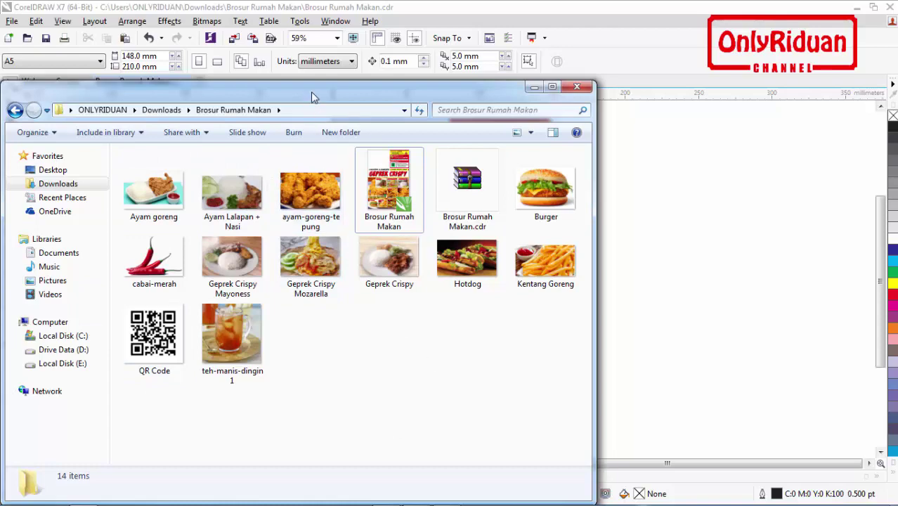
{"action": "left_click_drag", "start_coordinate": [311, 91], "coordinate": [419, 64]}
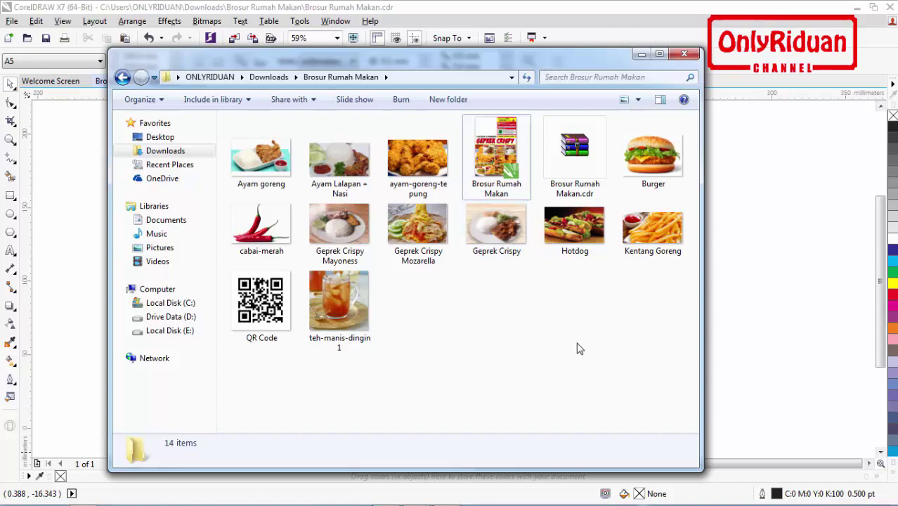
{"action": "left_click", "coordinate": [752, 166]}
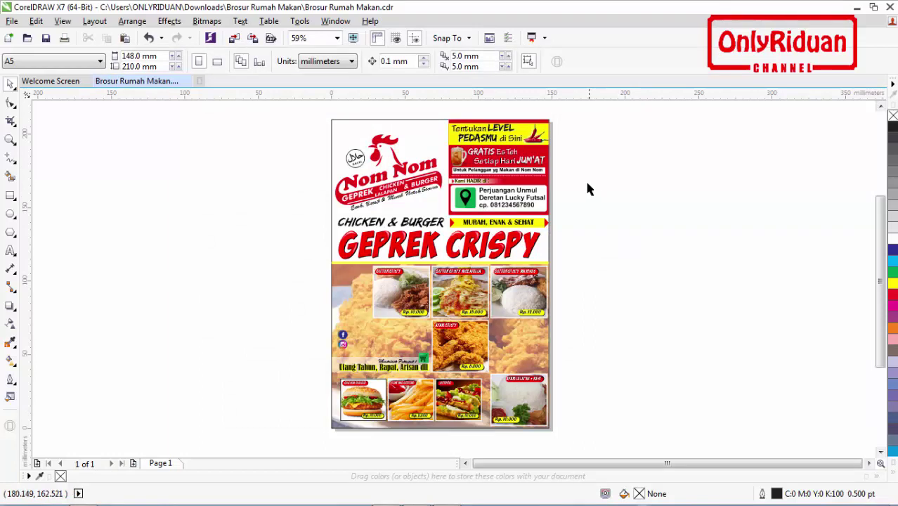
{"action": "left_click", "coordinate": [625, 251]}
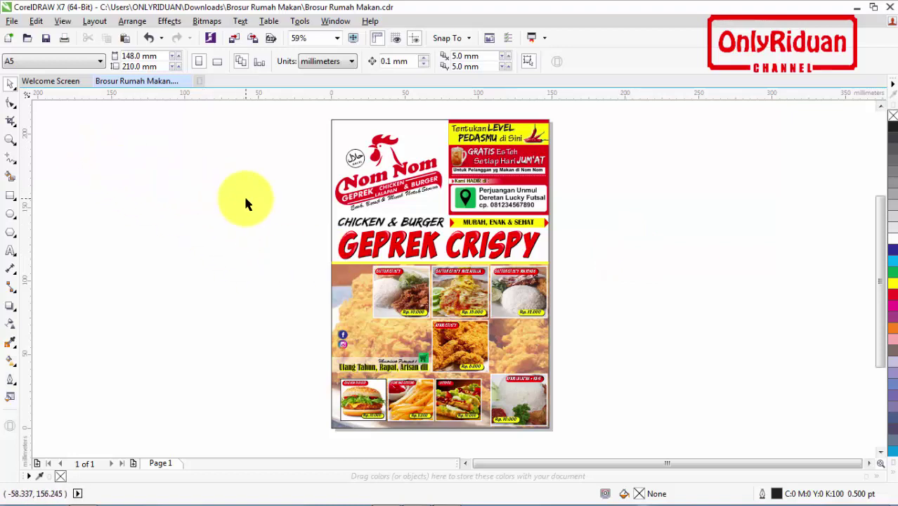
Step: Create a new document with an A5 portrait page and millimeters as the units
{"action": "left_click", "coordinate": [12, 23]}
{"action": "left_click", "coordinate": [35, 35]}
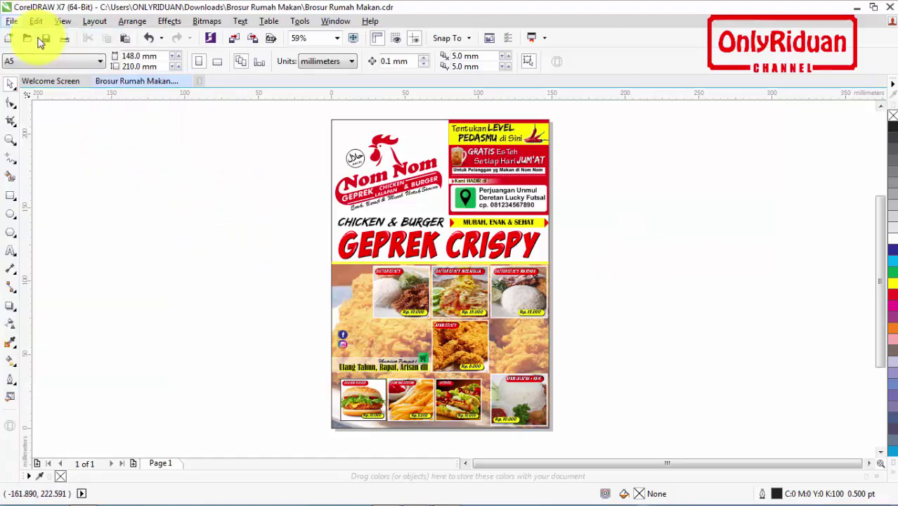
{"action": "left_click", "coordinate": [76, 60]}
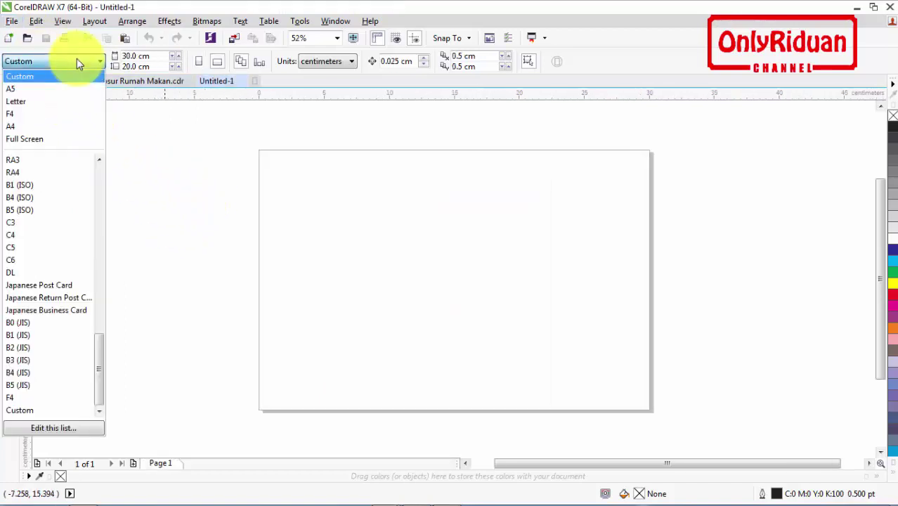
{"action": "left_click", "coordinate": [30, 94]}
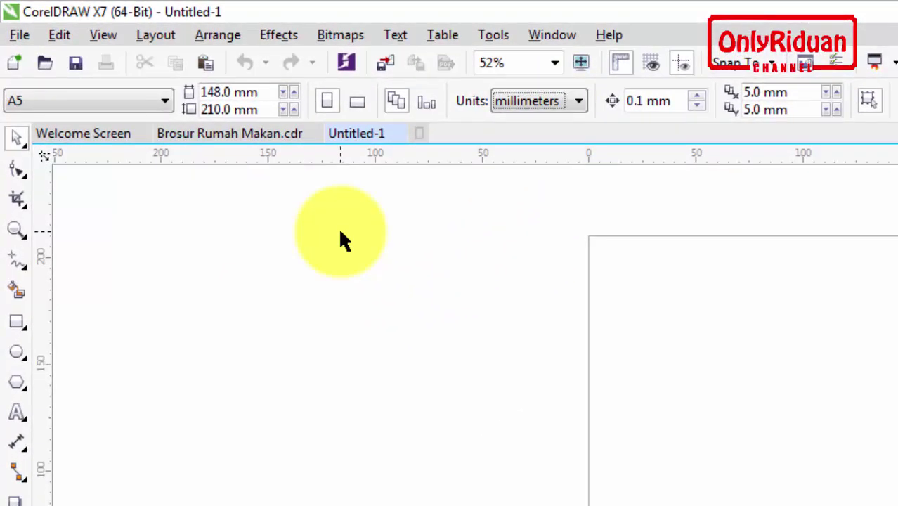
{"action": "left_click", "coordinate": [577, 101]}
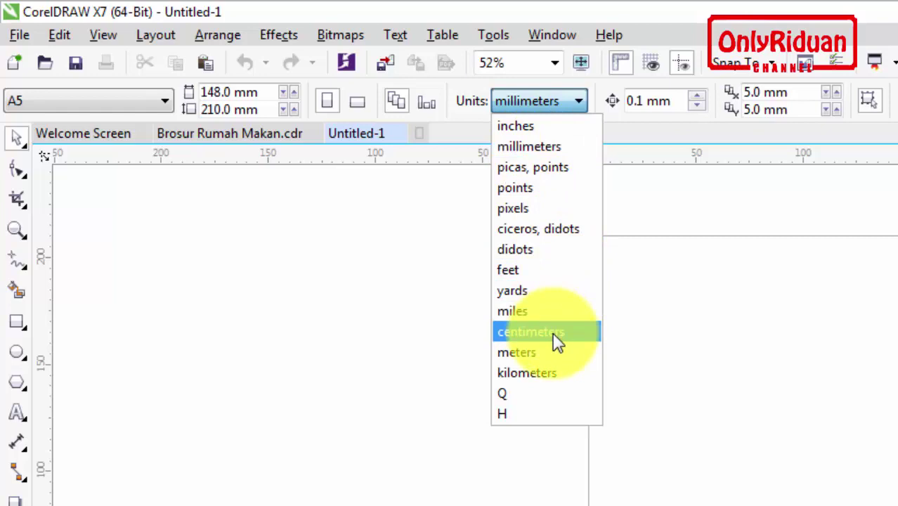
{"action": "left_click", "coordinate": [538, 146]}
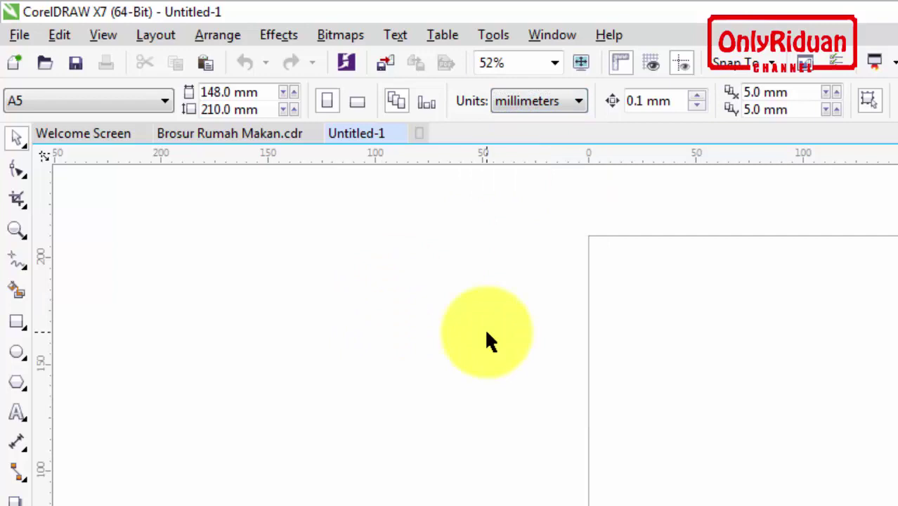
Step: Add a rectangle that covers the whole A5 page, and deselect it
{"action": "left_click", "coordinate": [22, 325]}
{"action": "double_click", "coordinate": [21, 325]}
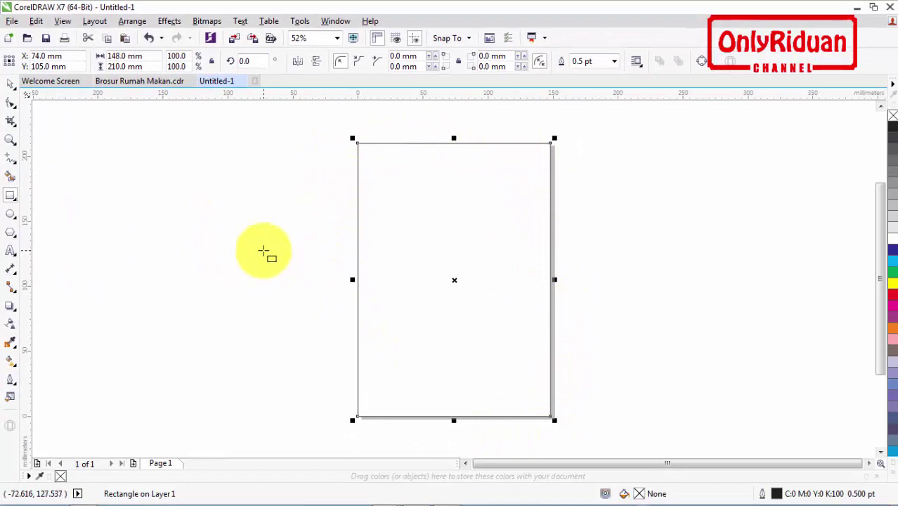
{"action": "key", "text": "space"}
{"action": "left_click", "coordinate": [154, 166]}
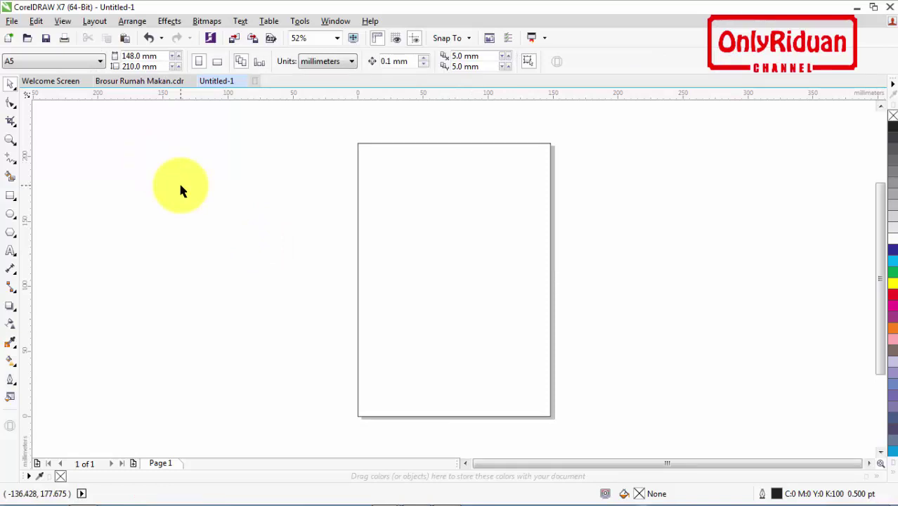
Step: Draw a full-width rectangle over the lower part of the page and set its height to 113 mm
{"action": "left_click", "coordinate": [10, 196]}
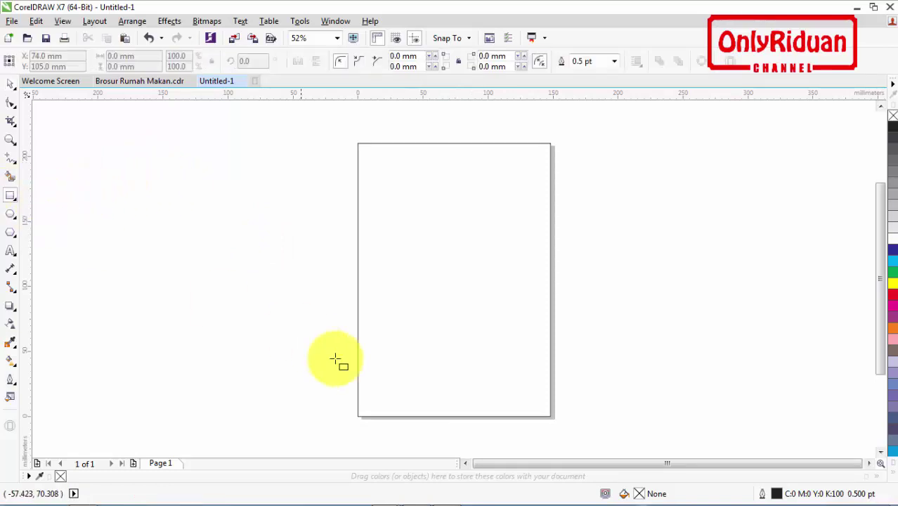
{"action": "left_click_drag", "start_coordinate": [358, 416], "coordinate": [549, 258]}
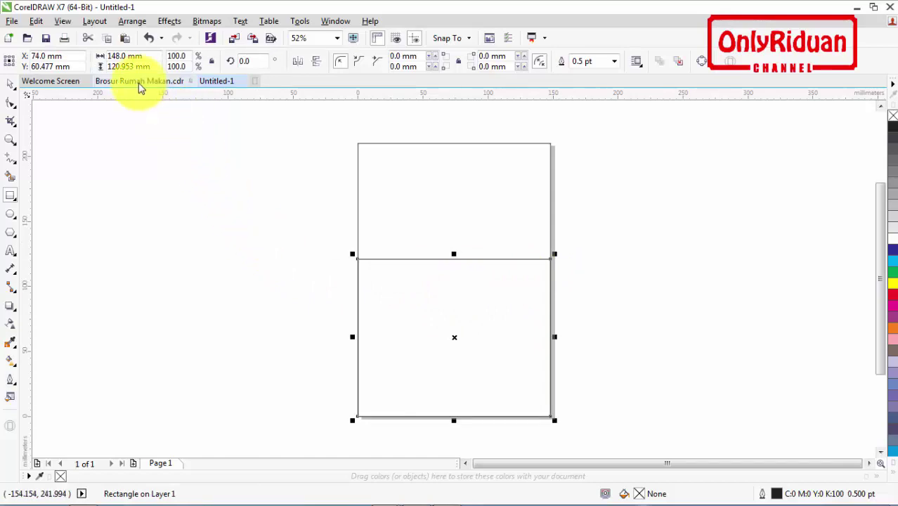
{"action": "double_click", "coordinate": [241, 120]}
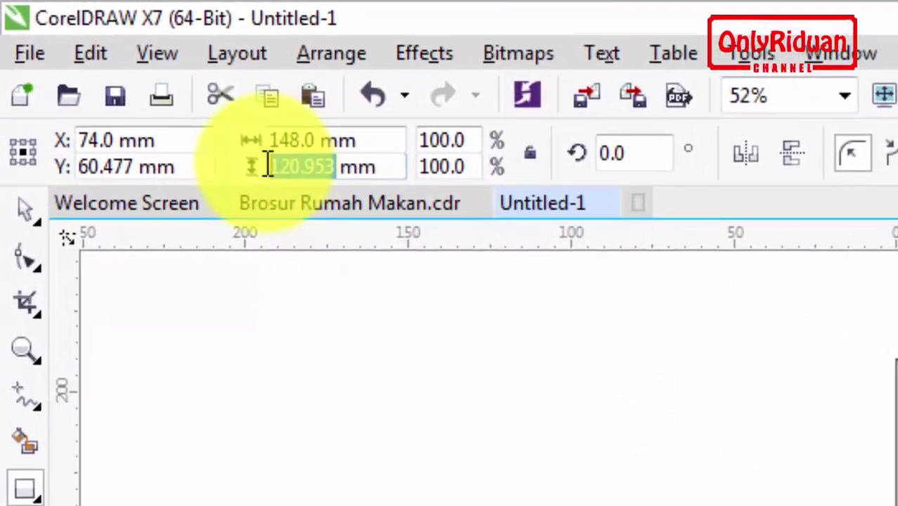
{"action": "type", "text": "113"}
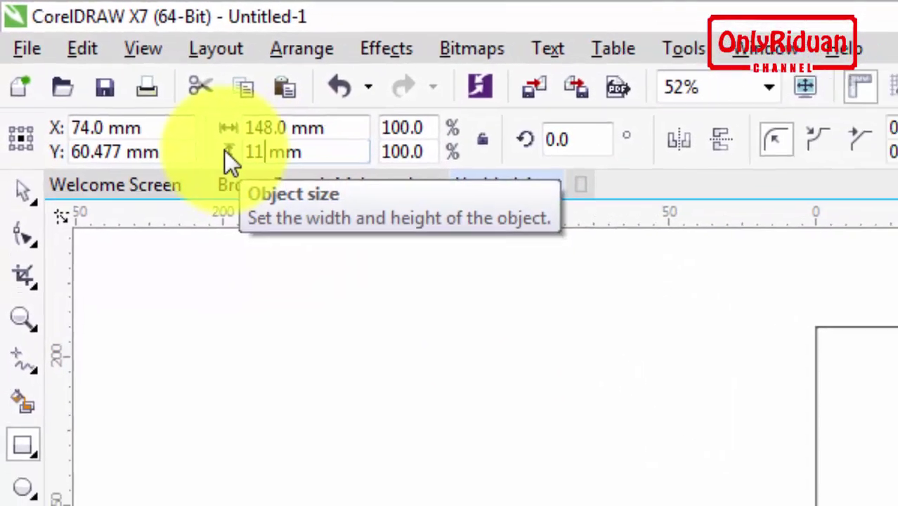
{"action": "key", "text": "Return"}
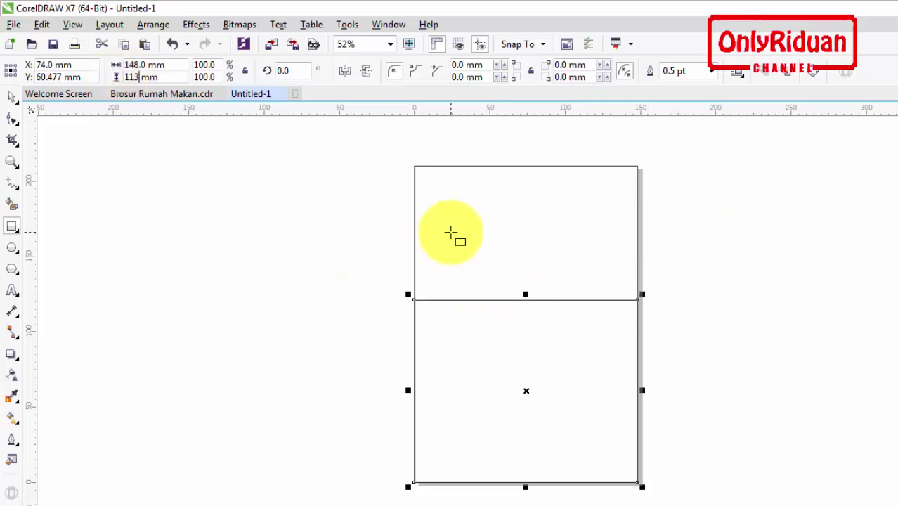
{"action": "key", "text": "Return"}
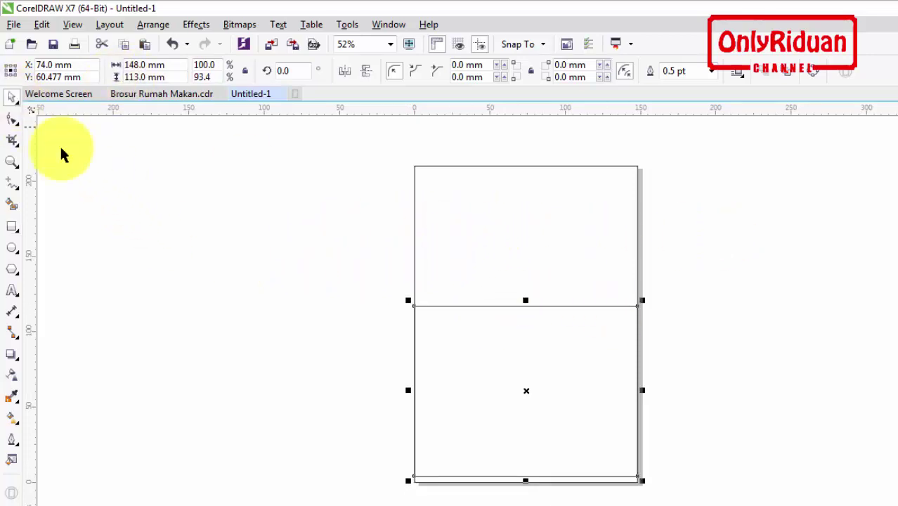
Step: Move the 113 mm high rectangle so its lower-left corner snaps to the page's lower-left corner
{"action": "key", "text": "Escape"}
{"action": "left_click_drag", "start_coordinate": [445, 441], "coordinate": [482, 406]}
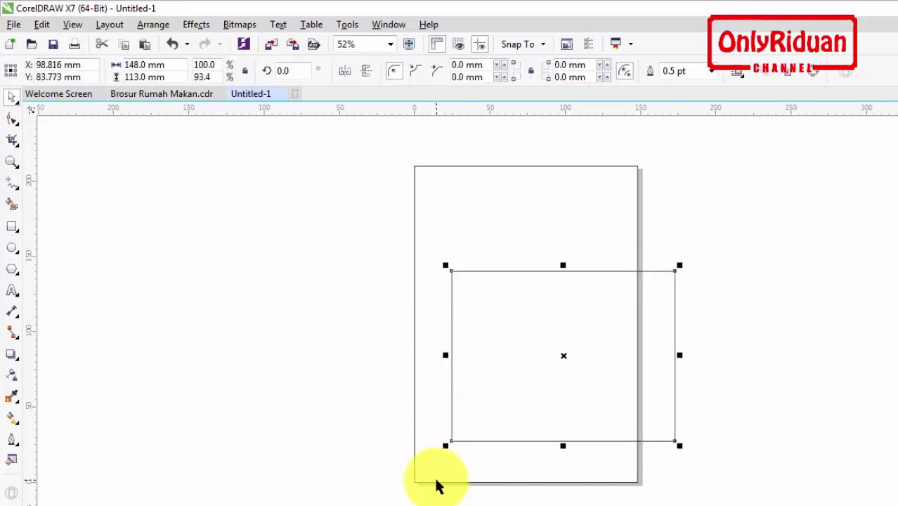
{"action": "scroll", "coordinate": [449, 478], "scroll_direction": "up", "scroll_amount": 2}
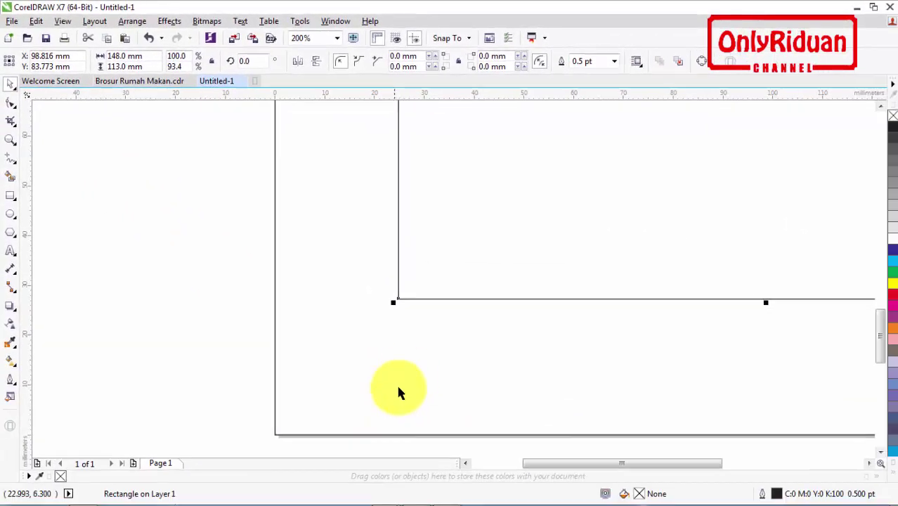
{"action": "scroll", "coordinate": [441, 393], "scroll_direction": "up", "scroll_amount": 1}
{"action": "scroll", "coordinate": [880, 344], "scroll_direction": "down", "scroll_amount": 2}
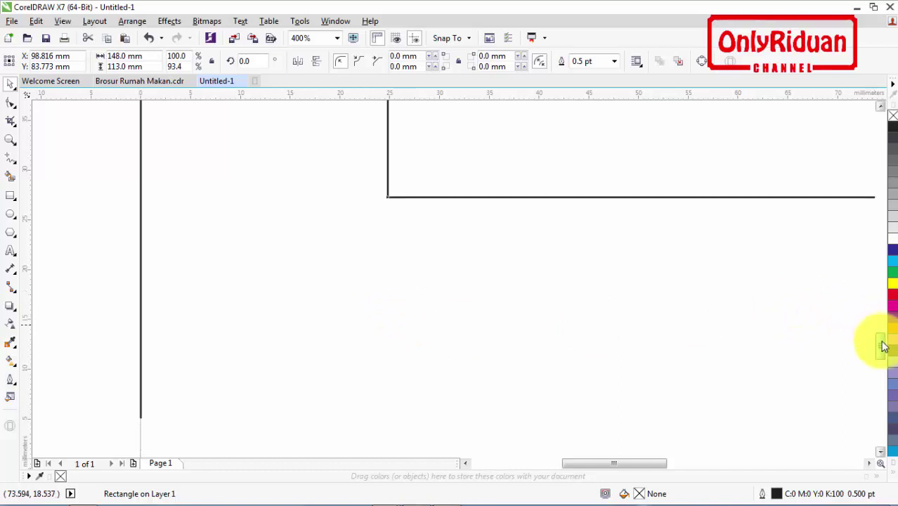
{"action": "left_click_drag", "start_coordinate": [389, 171], "coordinate": [141, 443]}
{"action": "scroll", "coordinate": [311, 336], "scroll_direction": "down", "scroll_amount": 3}
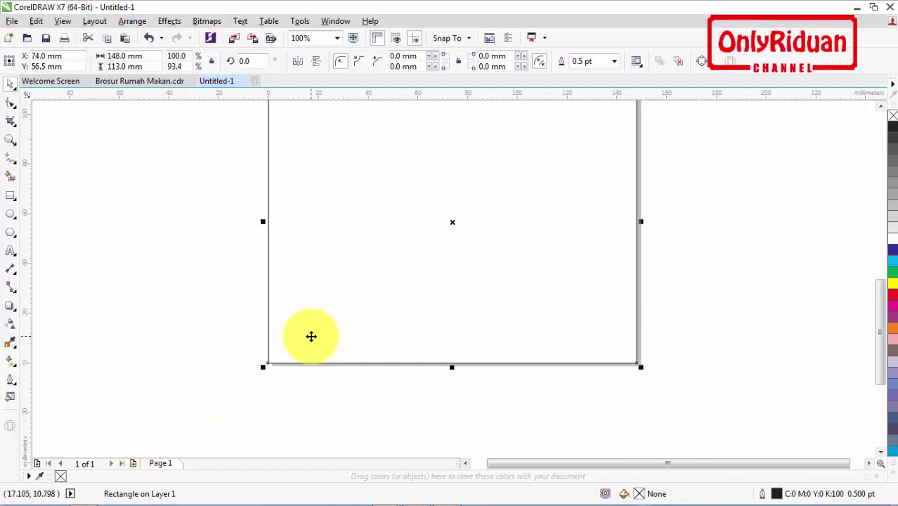
{"action": "left_click", "coordinate": [632, 227]}
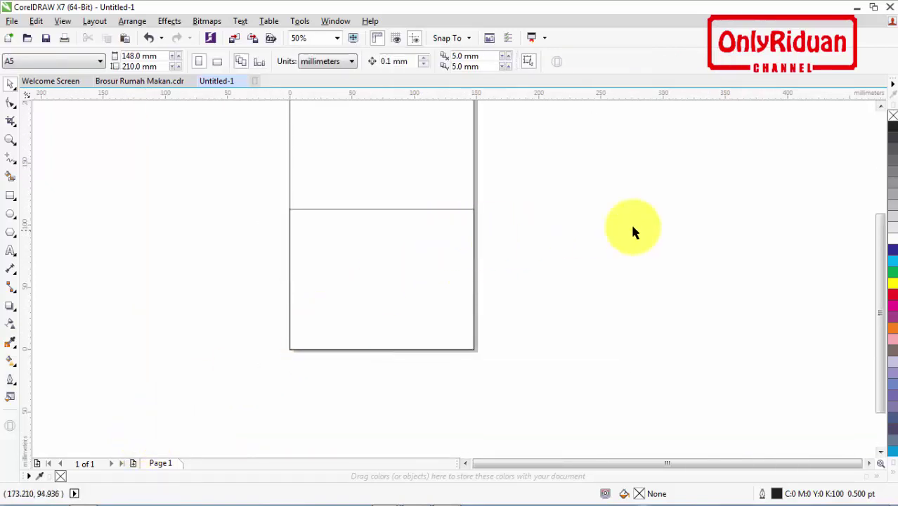
{"action": "left_click", "coordinate": [882, 107]}
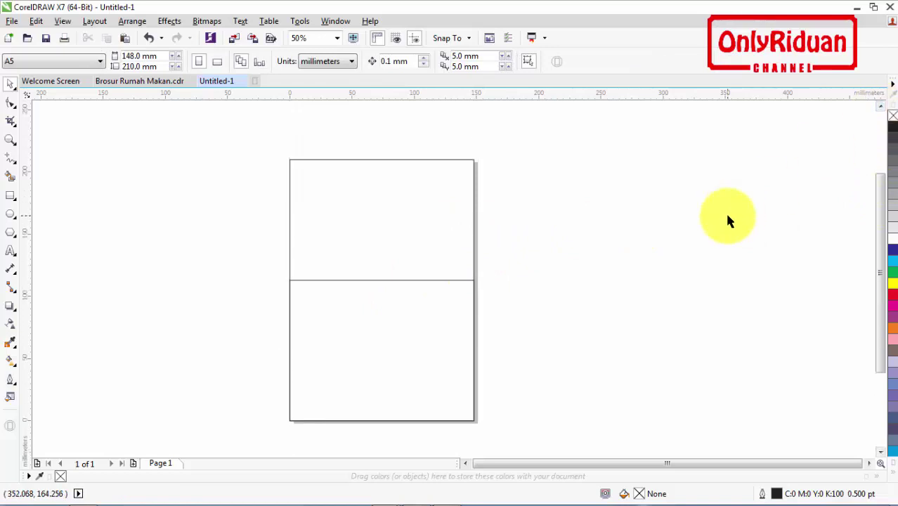
Step: Following the finished brochure's layout, draw a rectangle in the page's upper-right area and set it to 68 mm wide and 64 mm high
{"action": "left_click", "coordinate": [135, 82]}
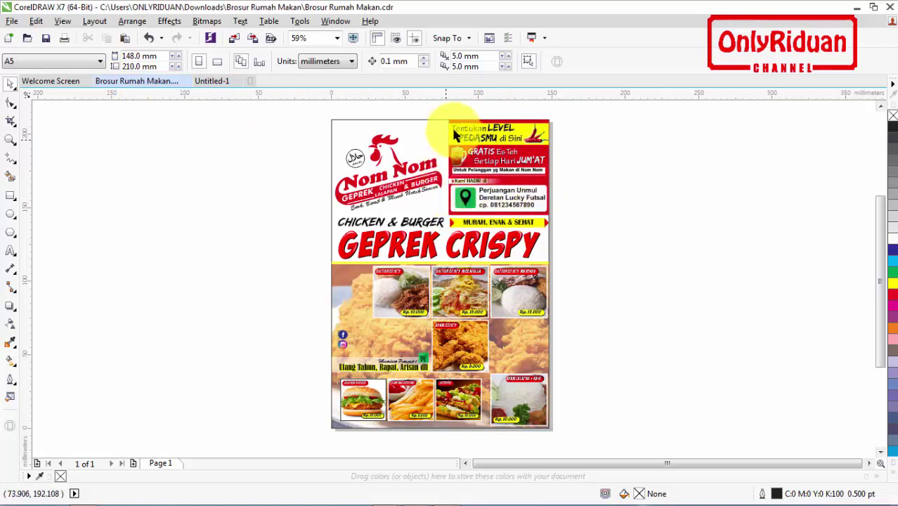
{"action": "left_click", "coordinate": [212, 81]}
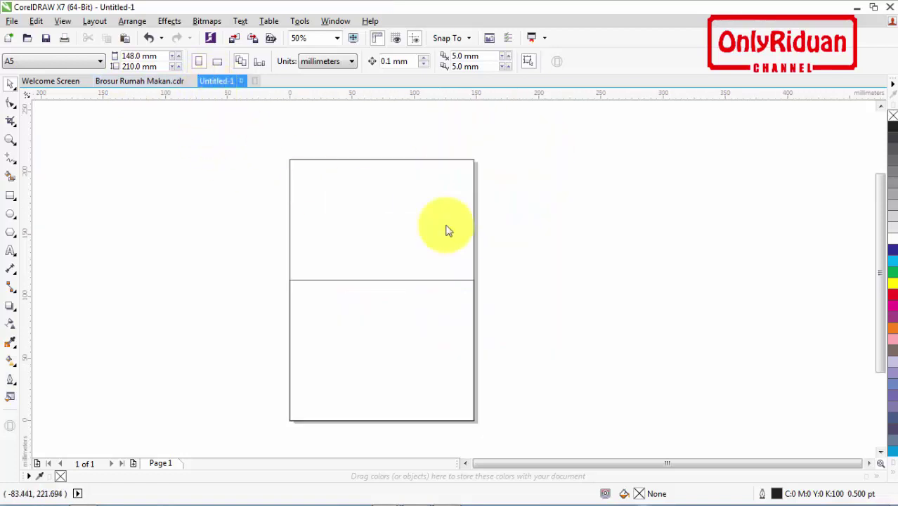
{"action": "left_click", "coordinate": [10, 196]}
{"action": "left_click_drag", "start_coordinate": [474, 160], "coordinate": [381, 243]}
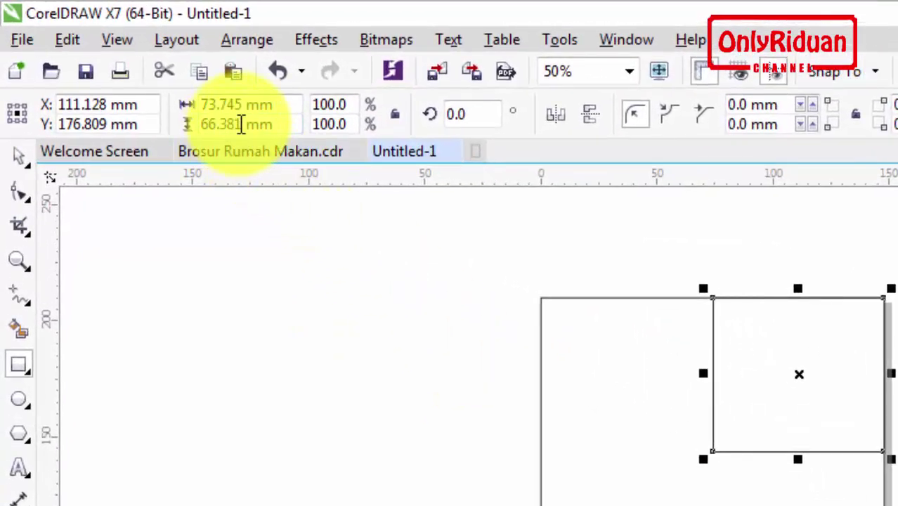
{"action": "left_click_drag", "start_coordinate": [241, 125], "coordinate": [184, 125]}
{"action": "type", "text": "64"}
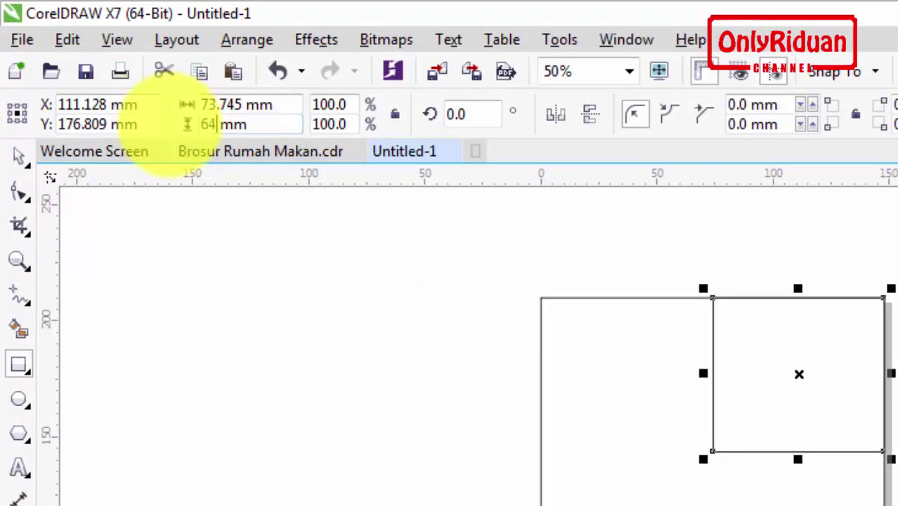
{"action": "key", "text": "Return"}
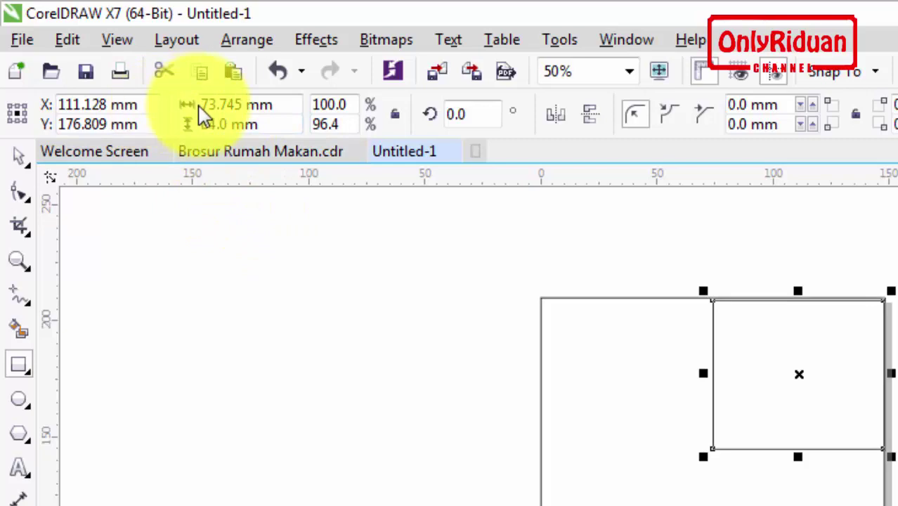
{"action": "left_click_drag", "start_coordinate": [246, 105], "coordinate": [179, 113]}
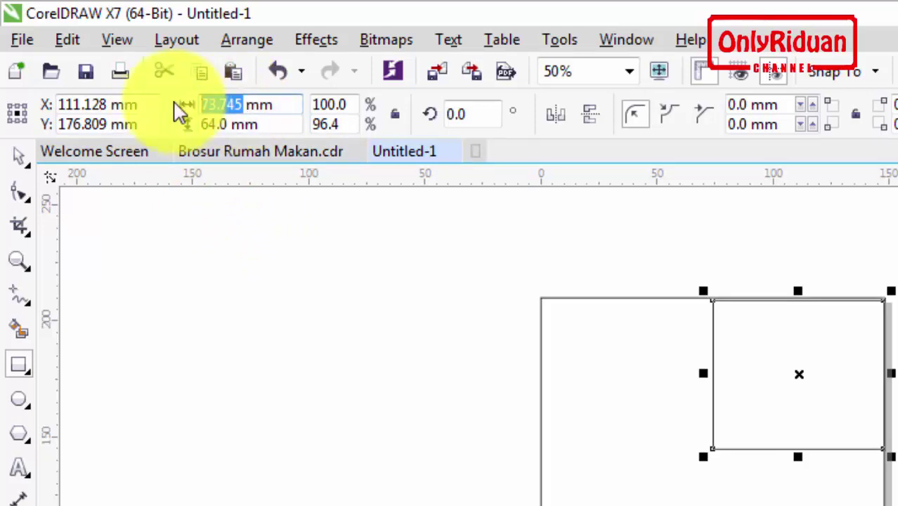
{"action": "type", "text": "68"}
{"action": "key", "text": "Return"}
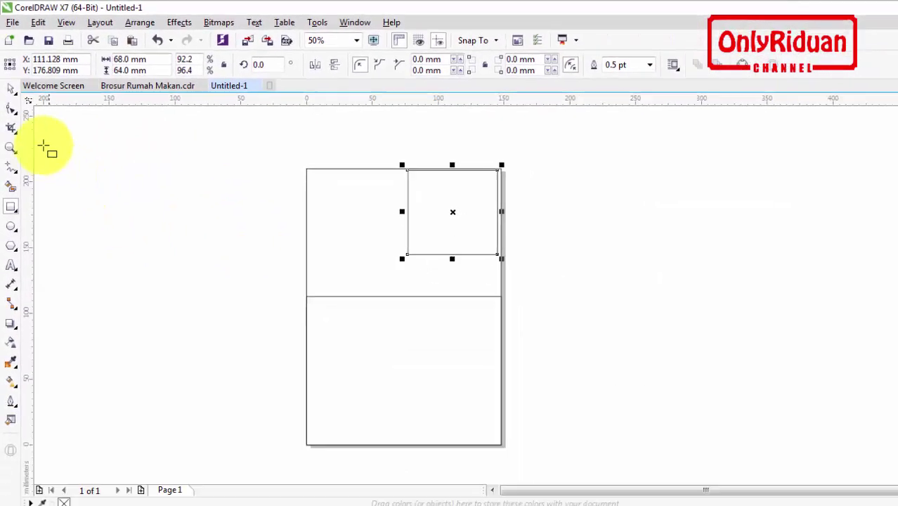
Step: Move the 68 × 64 mm rectangle so its upper-right corner snaps to the page's upper-right corner
{"action": "scroll", "coordinate": [472, 161], "scroll_direction": "up", "scroll_amount": 2}
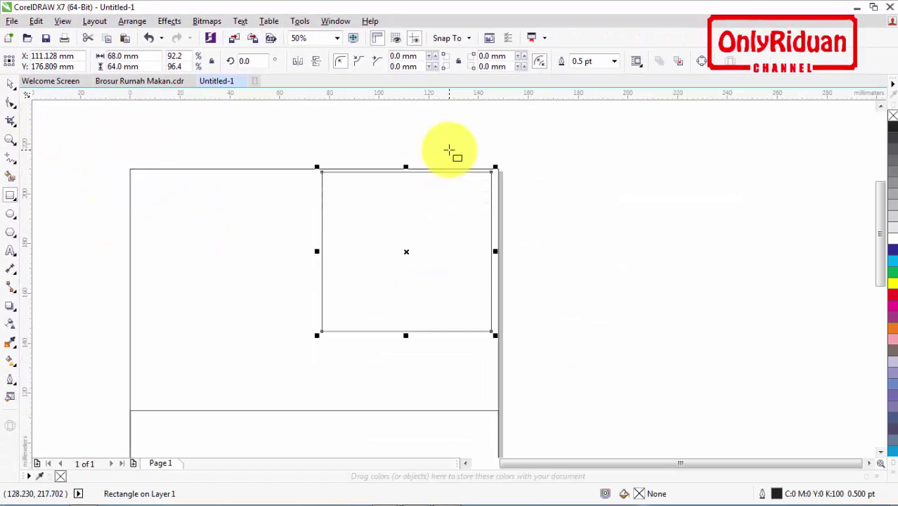
{"action": "left_click", "coordinate": [12, 89]}
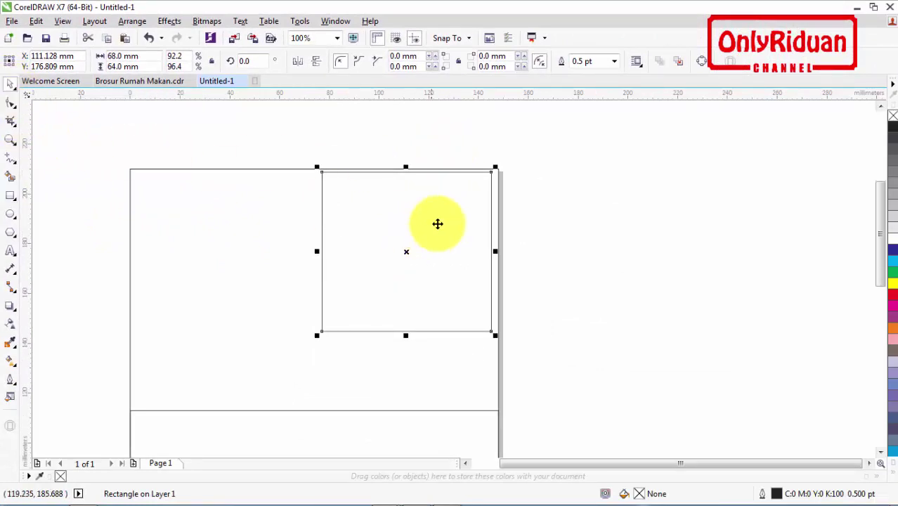
{"action": "left_click_drag", "start_coordinate": [455, 209], "coordinate": [407, 250]}
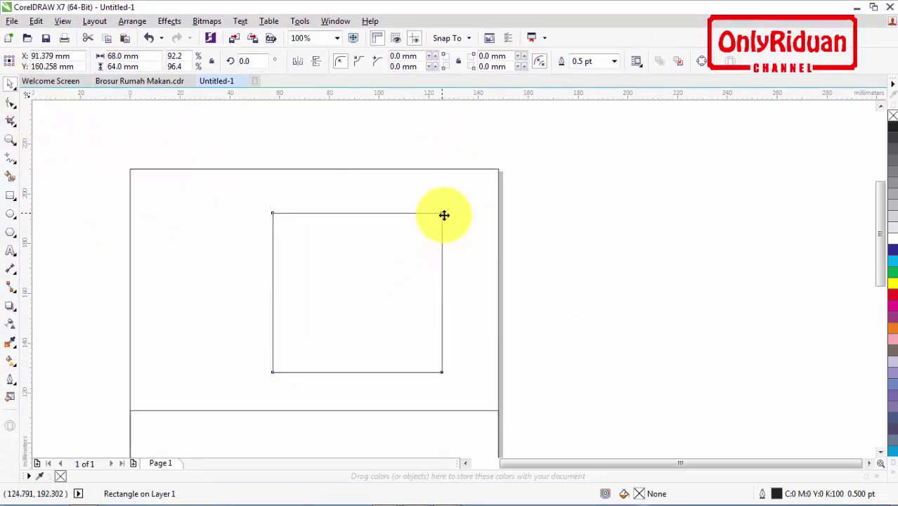
{"action": "left_click_drag", "start_coordinate": [444, 215], "coordinate": [499, 170]}
{"action": "left_click", "coordinate": [342, 262]}
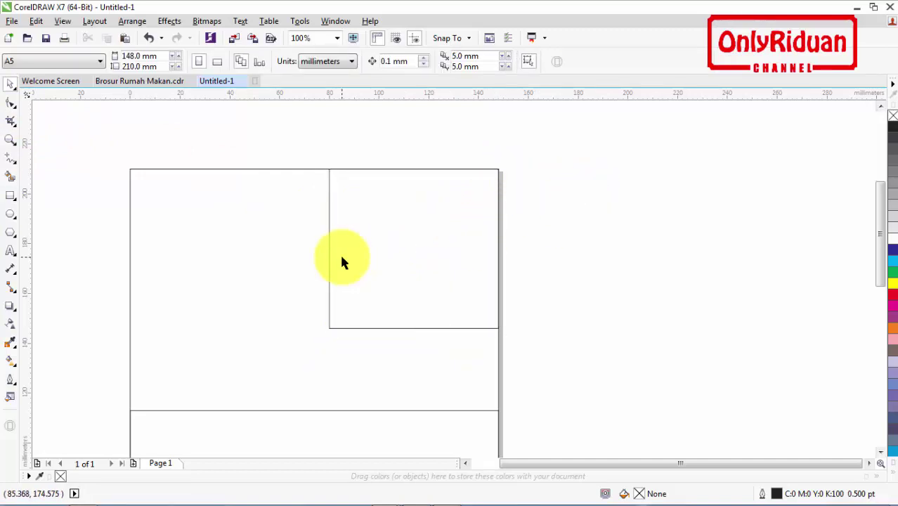
{"action": "left_click", "coordinate": [343, 262]}
Step: Following the finished brochure's layout, draw a rectangle about 34 × 30 mm near the upper left of the page's lower section
{"action": "left_click", "coordinate": [140, 82]}
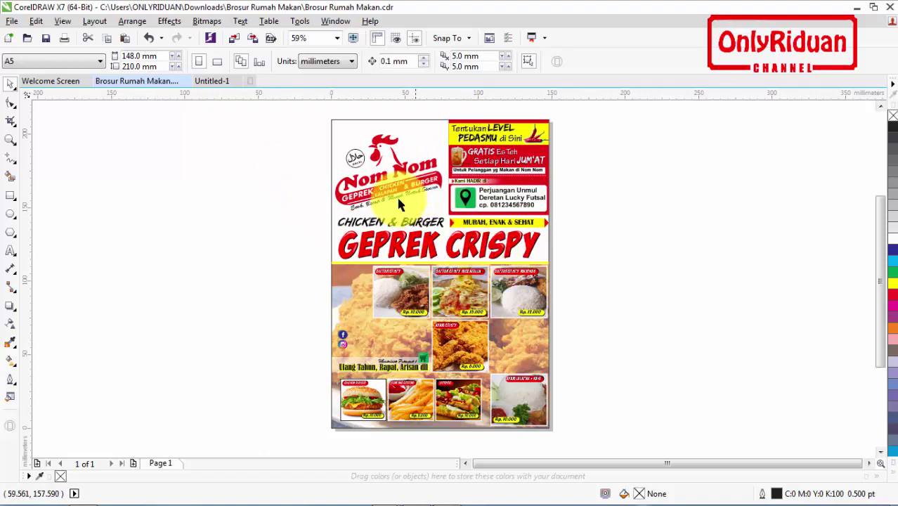
{"action": "left_click", "coordinate": [213, 82]}
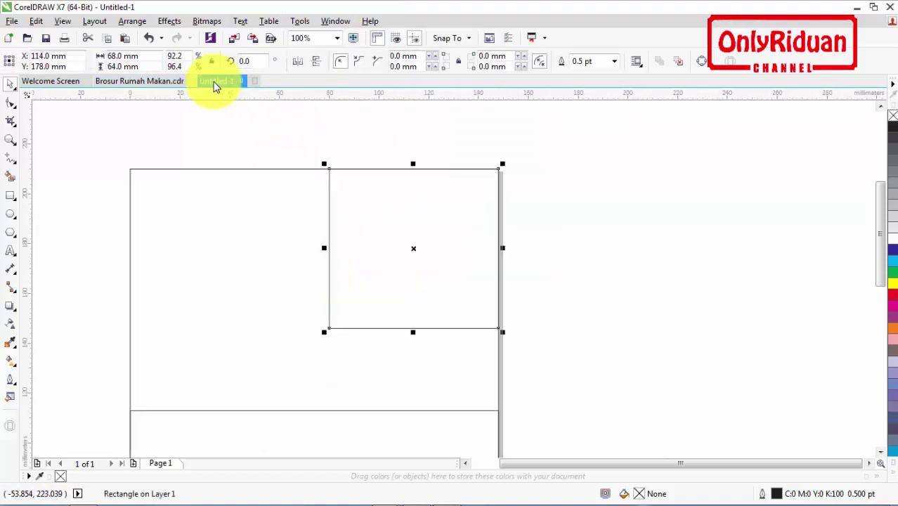
{"action": "left_click", "coordinate": [557, 285]}
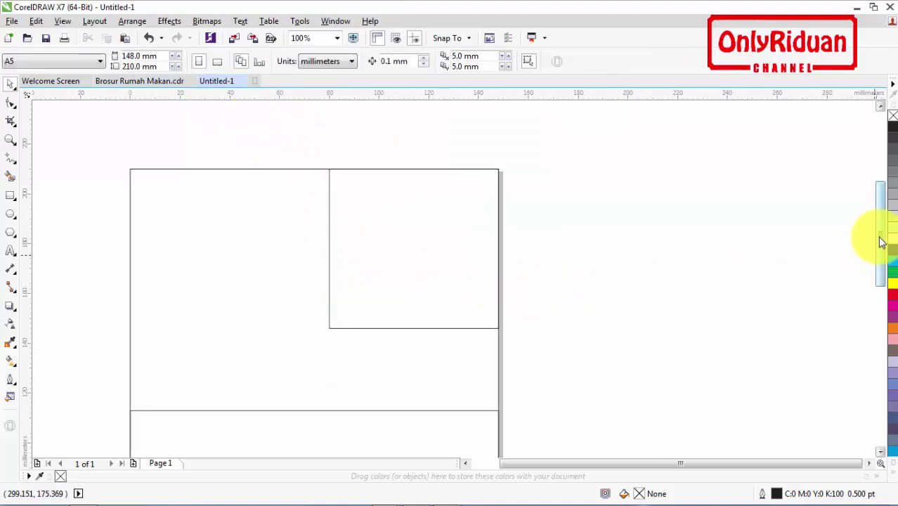
{"action": "left_click_drag", "start_coordinate": [882, 242], "coordinate": [883, 316]}
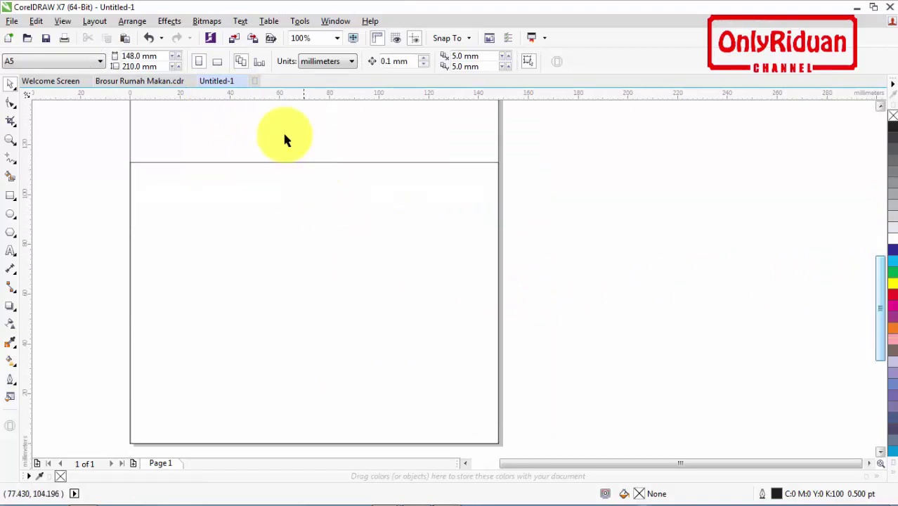
{"action": "left_click", "coordinate": [152, 82]}
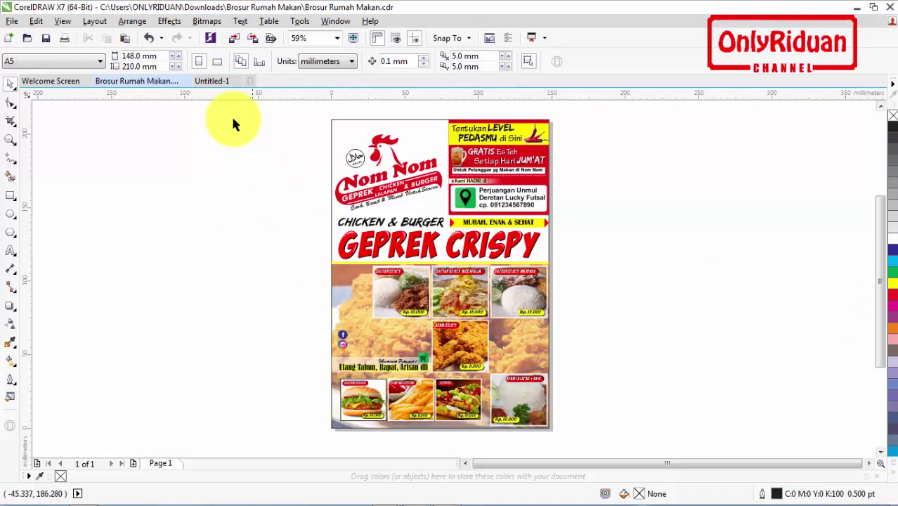
{"action": "left_click", "coordinate": [211, 82]}
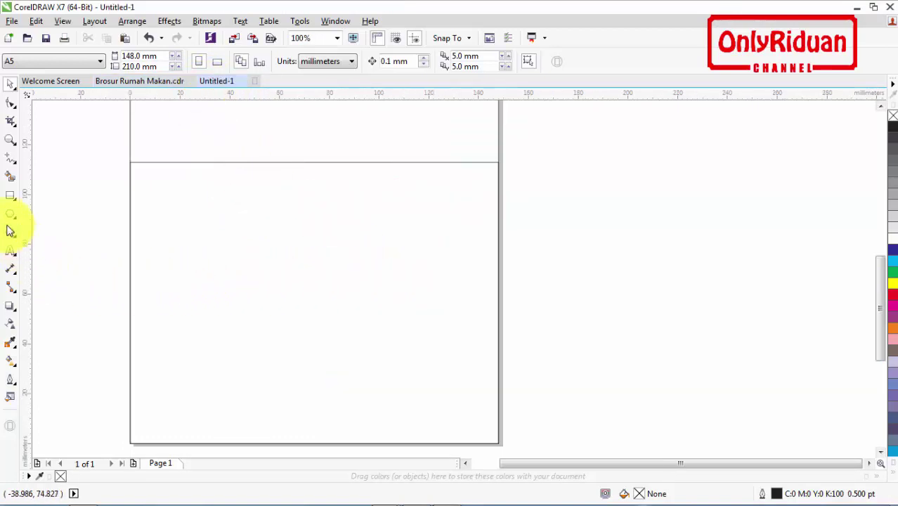
{"action": "left_click", "coordinate": [12, 198]}
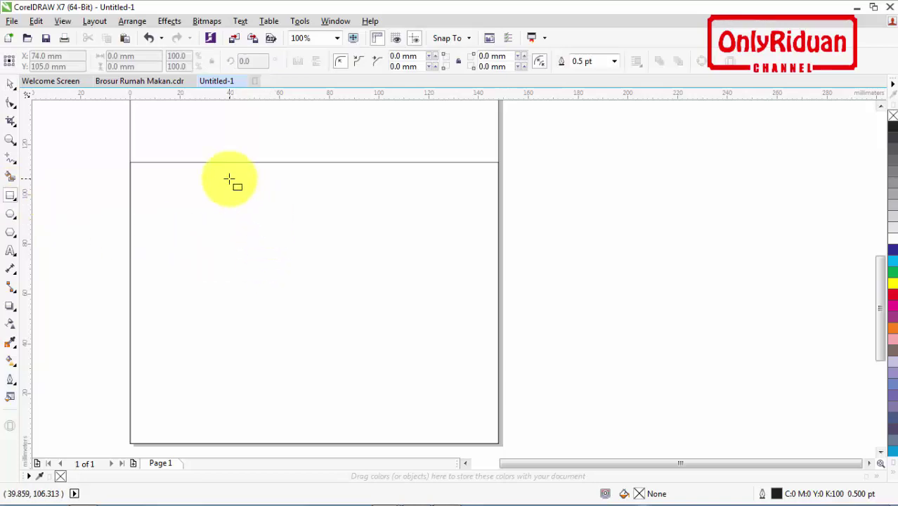
{"action": "left_click_drag", "start_coordinate": [229, 179], "coordinate": [314, 253]}
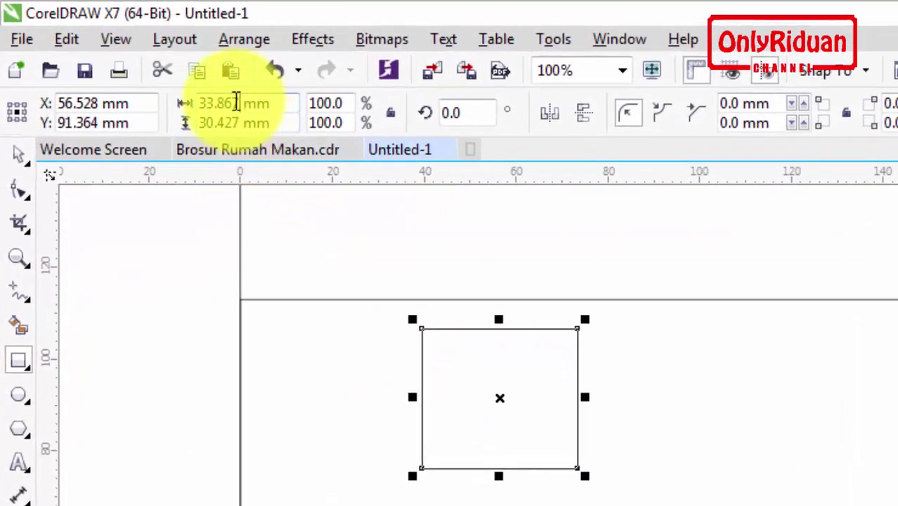
Step: Set the new small rectangle's width to 38 mm and its height to 35 mm
{"action": "double_click", "coordinate": [236, 103]}
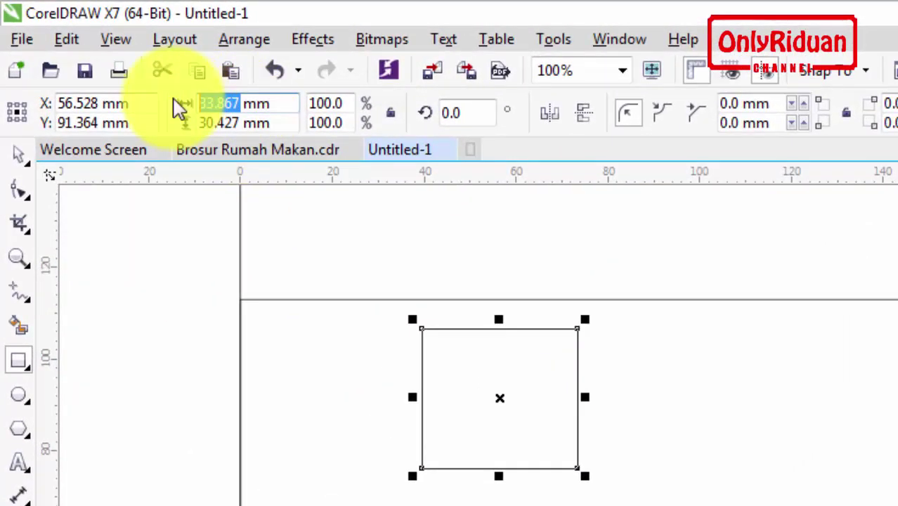
{"action": "type", "text": "38"}
{"action": "key", "text": "Return"}
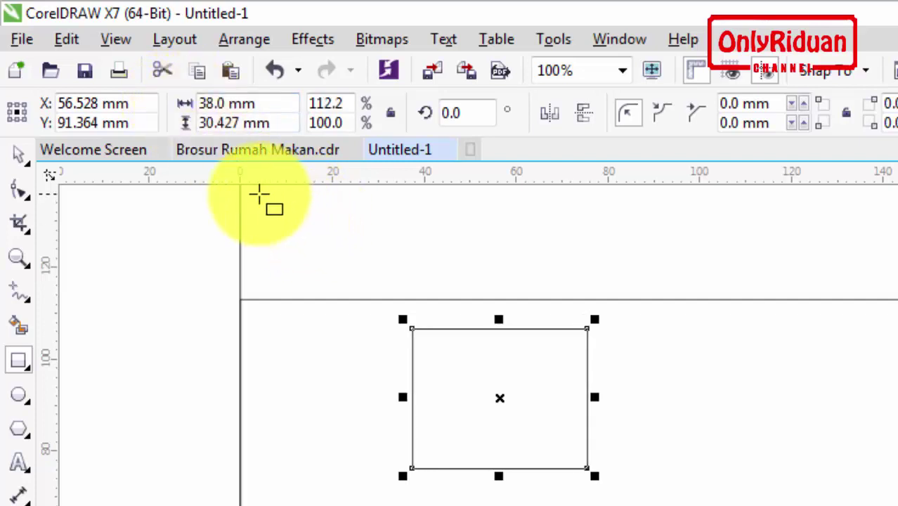
{"action": "double_click", "coordinate": [239, 121]}
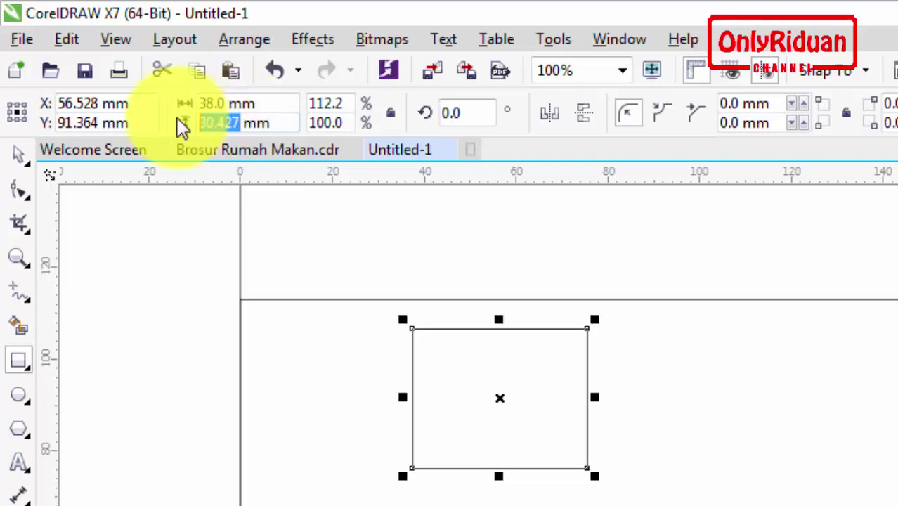
{"action": "type", "text": "35"}
{"action": "key", "text": "Return"}
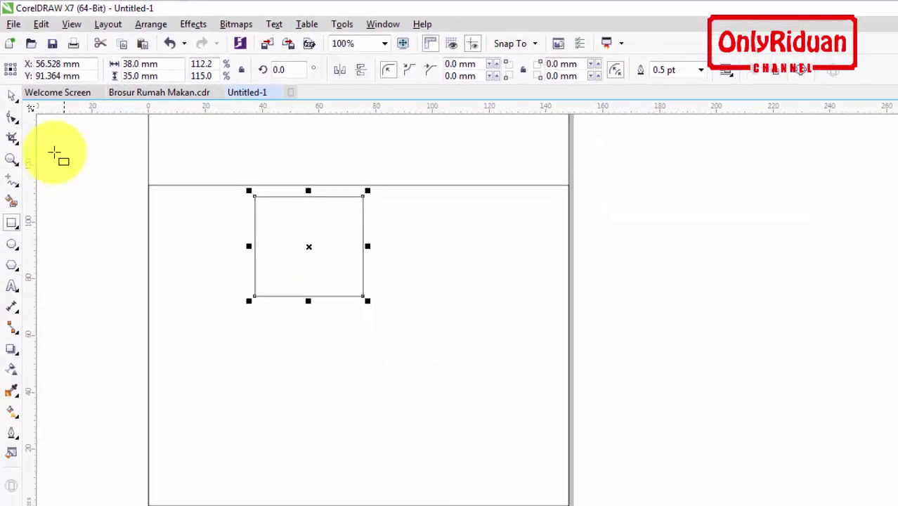
Step: Move the 38 × 35 mm rectangle slightly up and to the left, closer to the lower section's upper edge
{"action": "left_click", "coordinate": [41, 133]}
{"action": "left_click", "coordinate": [257, 209]}
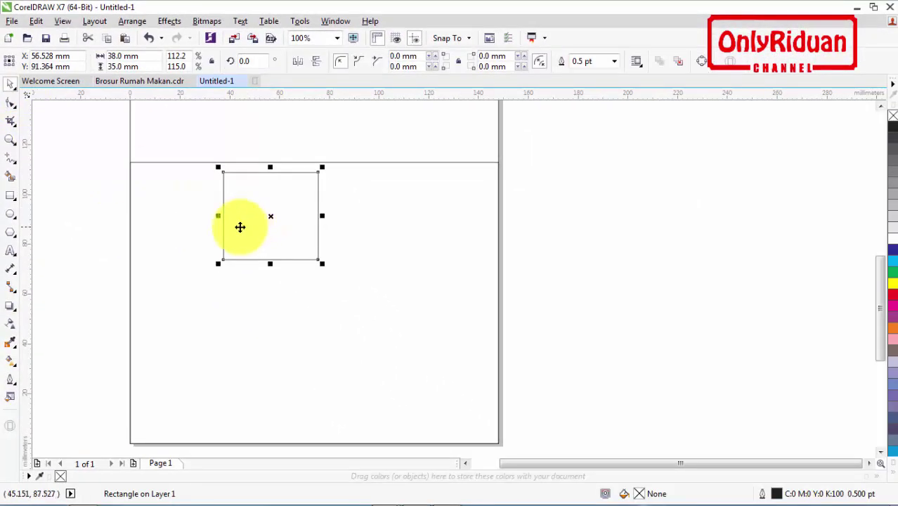
{"action": "mouse_move", "coordinate": [253, 197]}
{"action": "left_mouse_down"}
{"action": "mouse_move", "coordinate": [355, 194]}
{"action": "mouse_move", "coordinate": [260, 197]}
{"action": "mouse_move", "coordinate": [252, 217]}
{"action": "mouse_move", "coordinate": [252, 196]}
{"action": "left_mouse_up"}
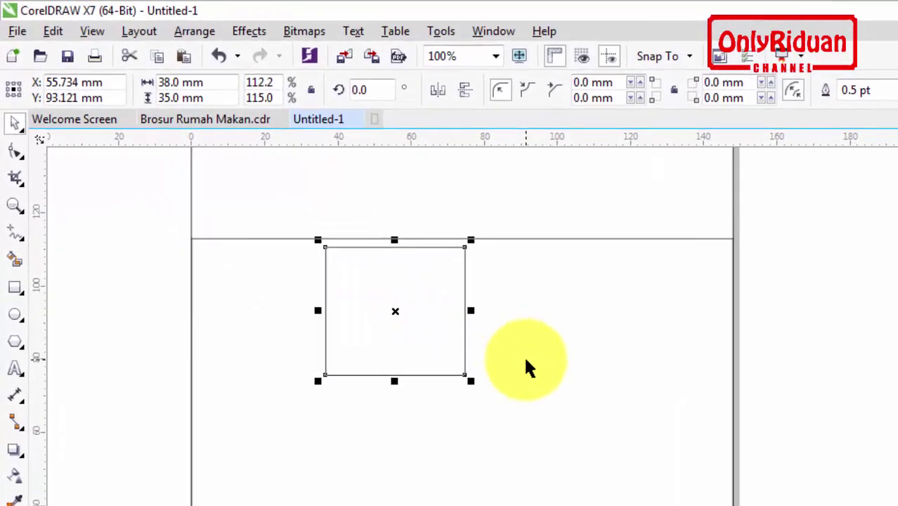
Step: Switch the workspace to Default and back to Classic
{"action": "left_click", "coordinate": [138, 22]}
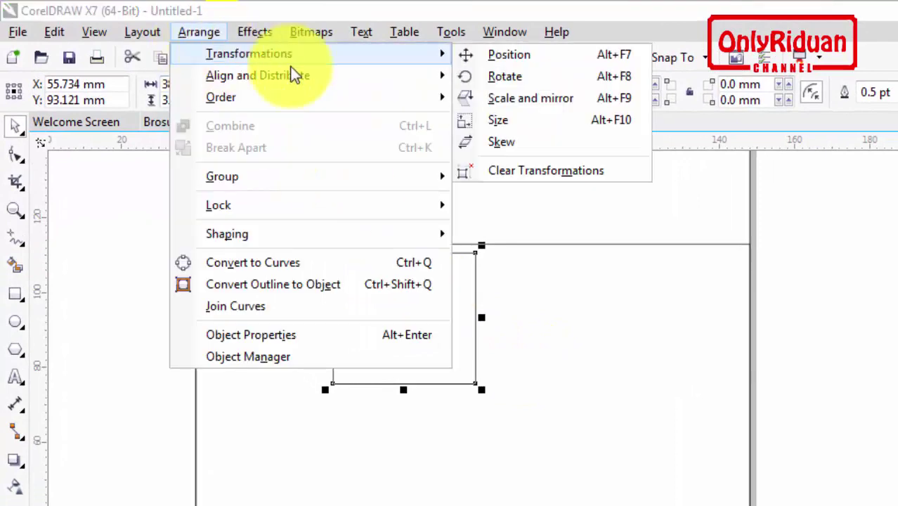
{"action": "left_click", "coordinate": [129, 198]}
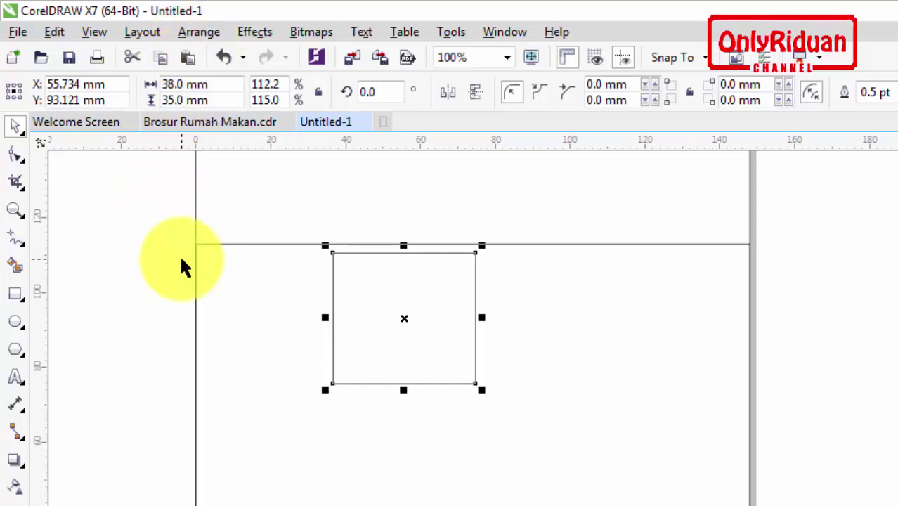
{"action": "left_click", "coordinate": [505, 33]}
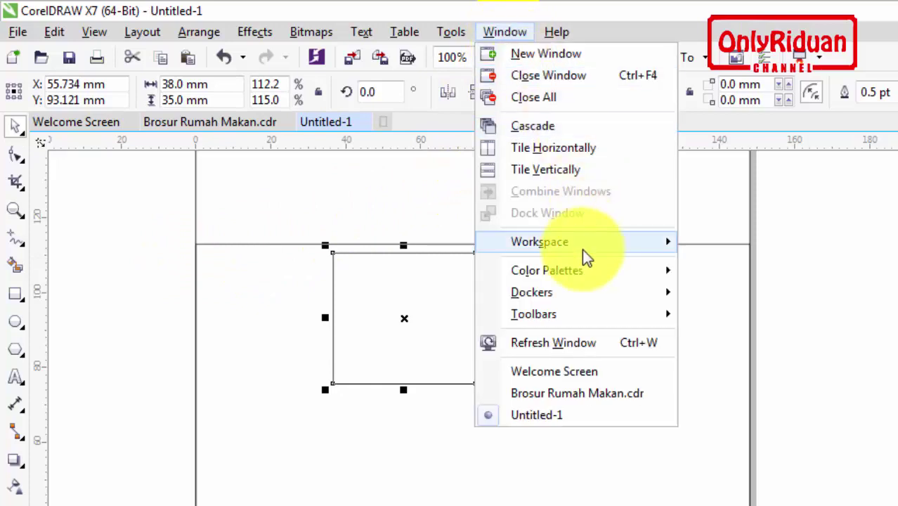
{"action": "mouse_move", "coordinate": [582, 246]}
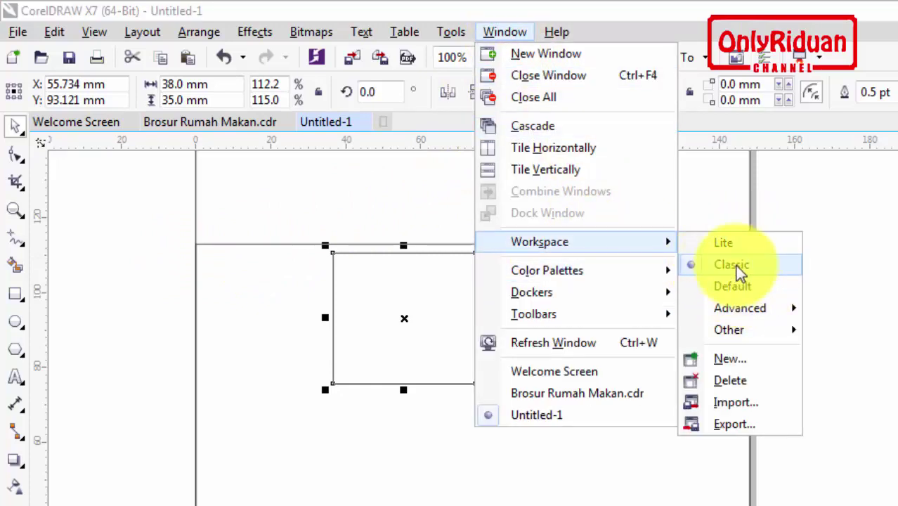
{"action": "left_click", "coordinate": [732, 287]}
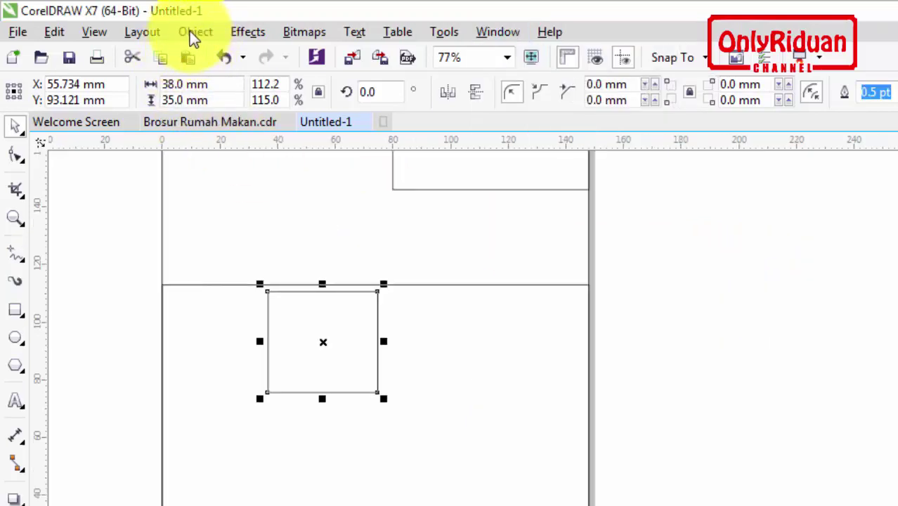
{"action": "left_click", "coordinate": [497, 33]}
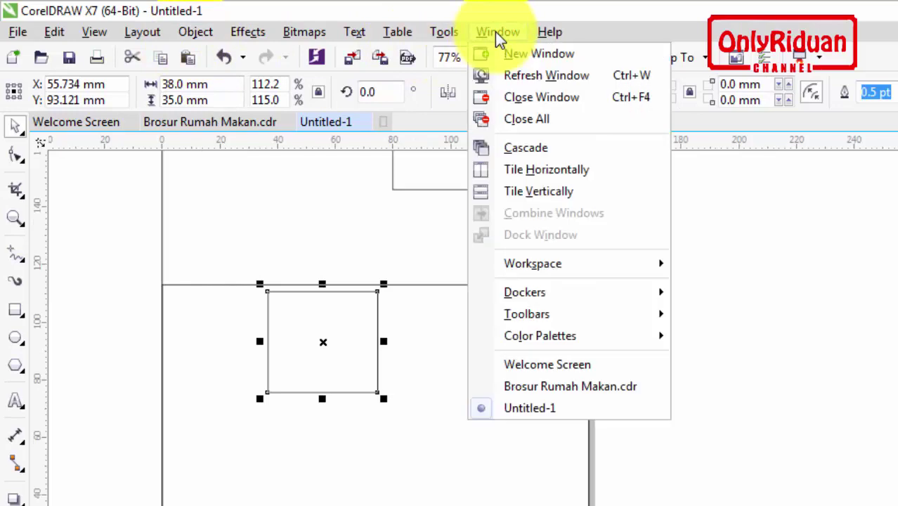
{"action": "mouse_move", "coordinate": [554, 265]}
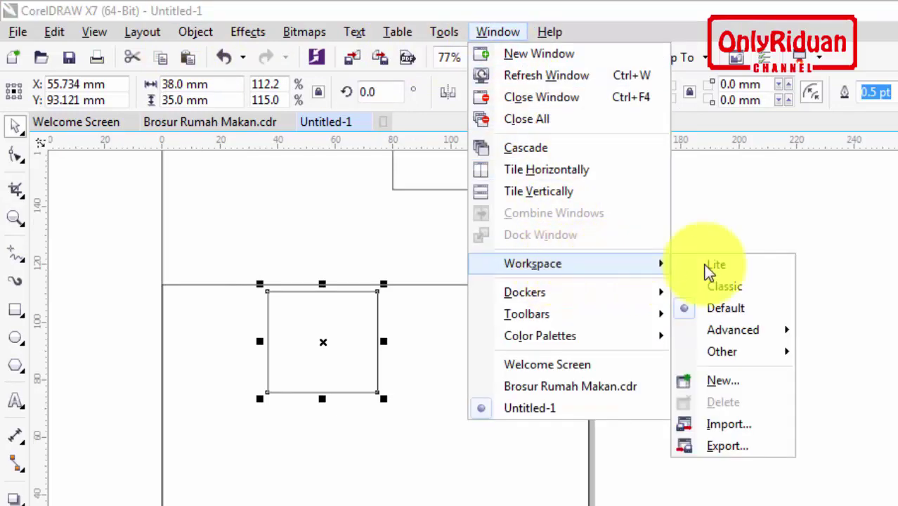
{"action": "left_click", "coordinate": [729, 287]}
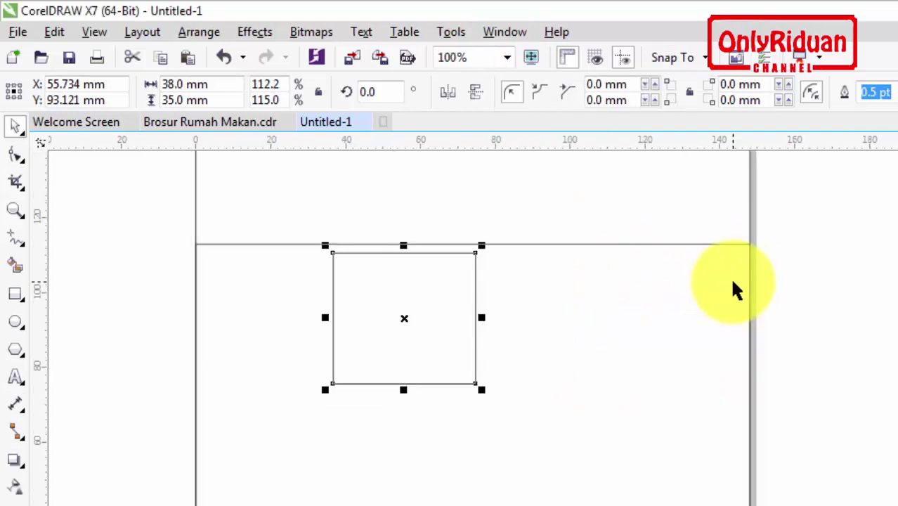
Step: Open the Position transformation settings and select the 38 × 35 mm rectangle
{"action": "left_click", "coordinate": [199, 32]}
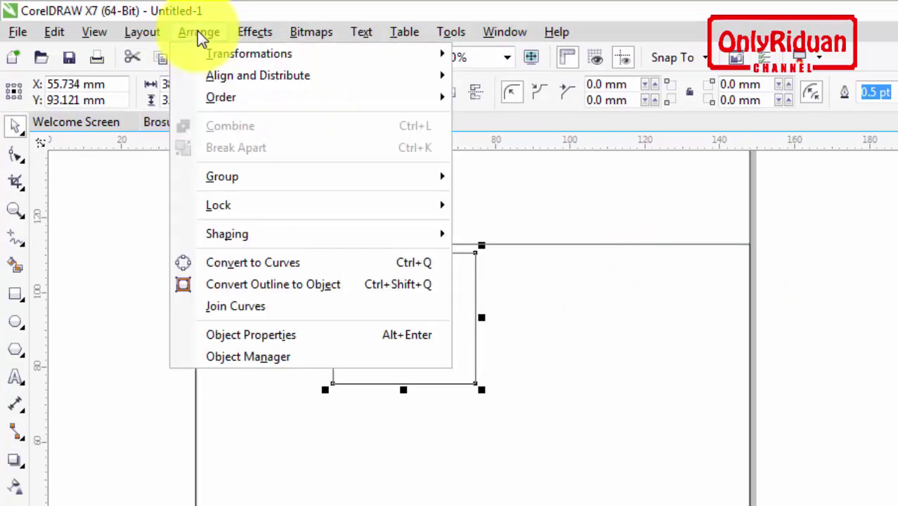
{"action": "mouse_move", "coordinate": [214, 52]}
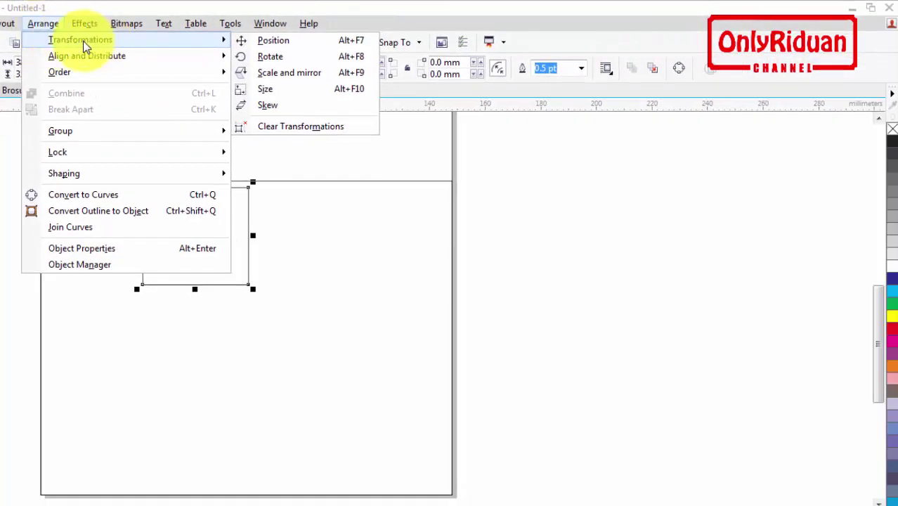
{"action": "left_click", "coordinate": [283, 44]}
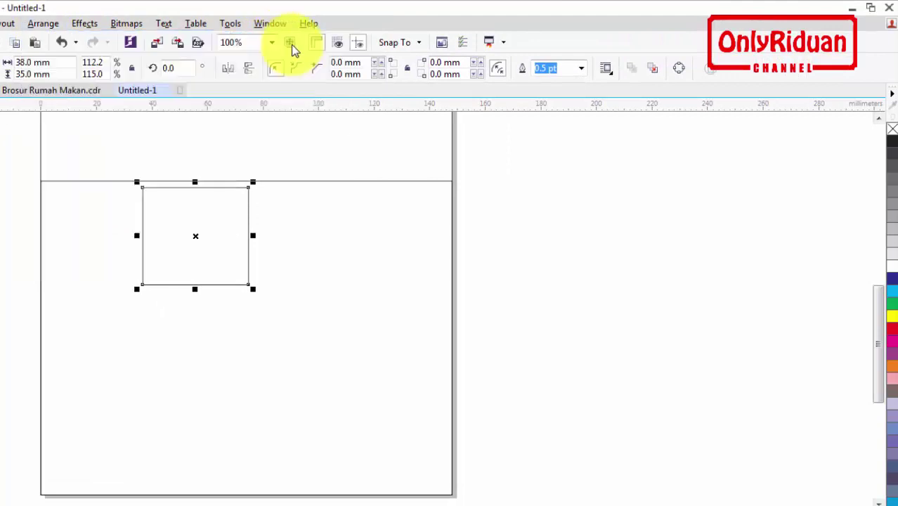
{"action": "left_click", "coordinate": [595, 253]}
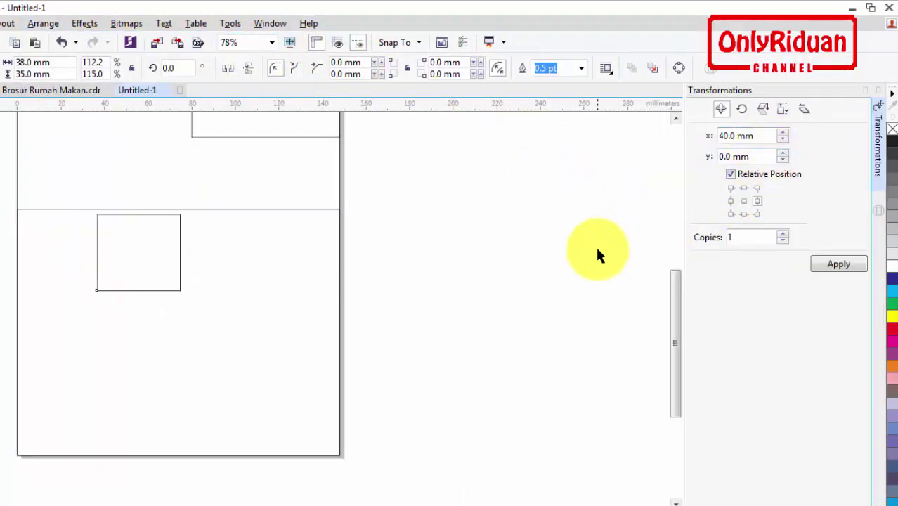
{"action": "left_click", "coordinate": [130, 251]}
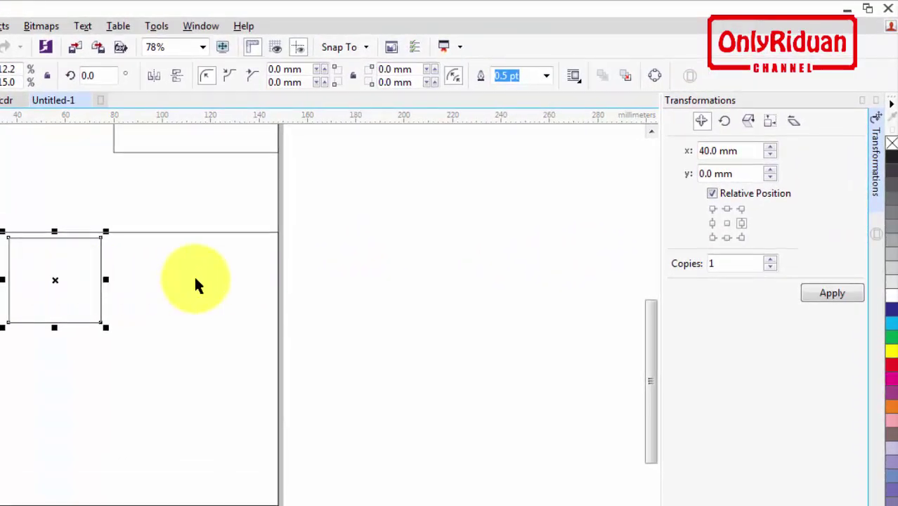
Step: Following the finished brochure, add two copies of the rectangle to its right, one at a time, each with a 40 mm horizontal relative offset
{"action": "left_click", "coordinate": [44, 169]}
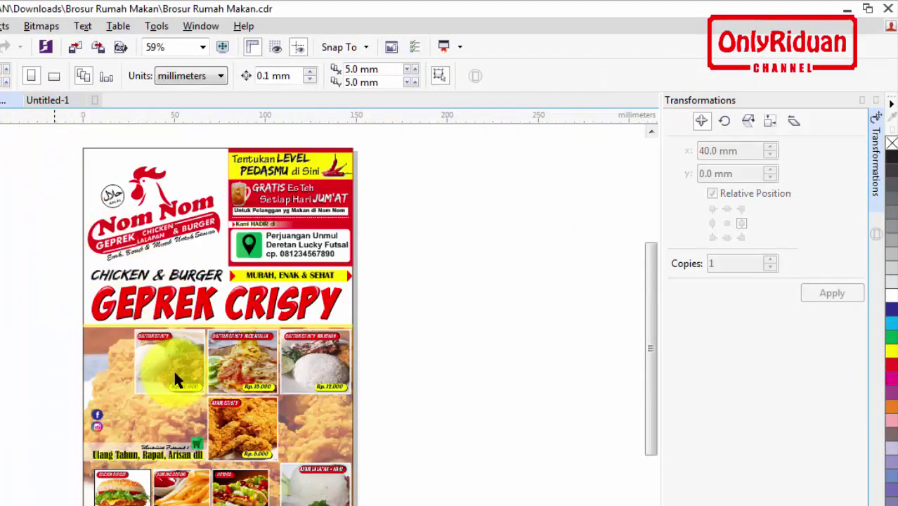
{"action": "left_click", "coordinate": [48, 100]}
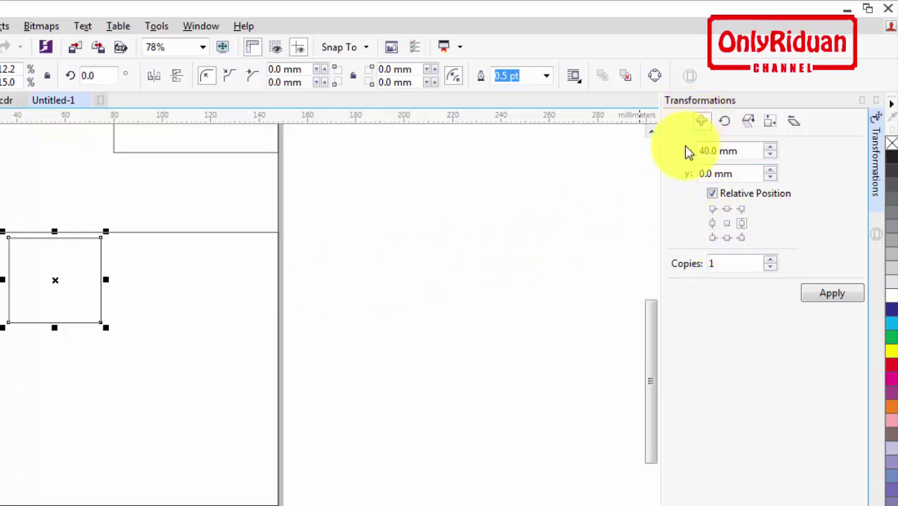
{"action": "left_click", "coordinate": [165, 296]}
{"action": "left_click", "coordinate": [69, 285]}
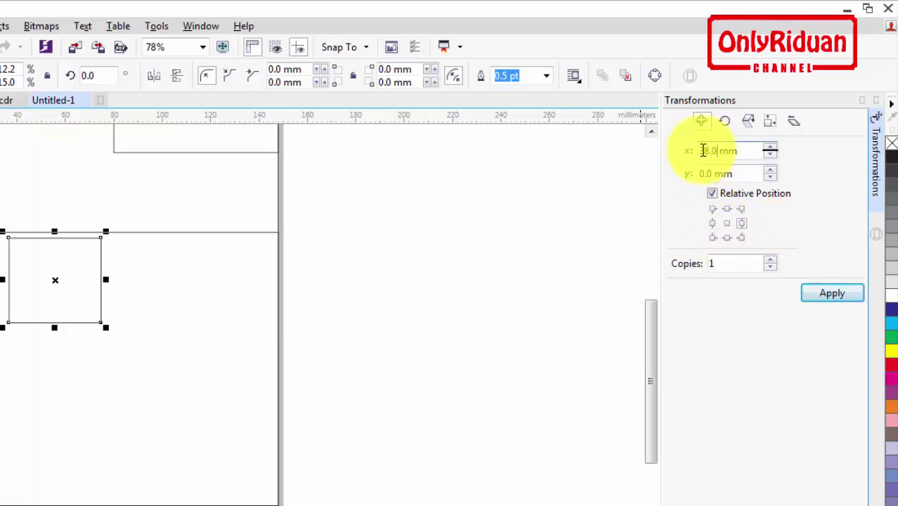
{"action": "double_click", "coordinate": [704, 151]}
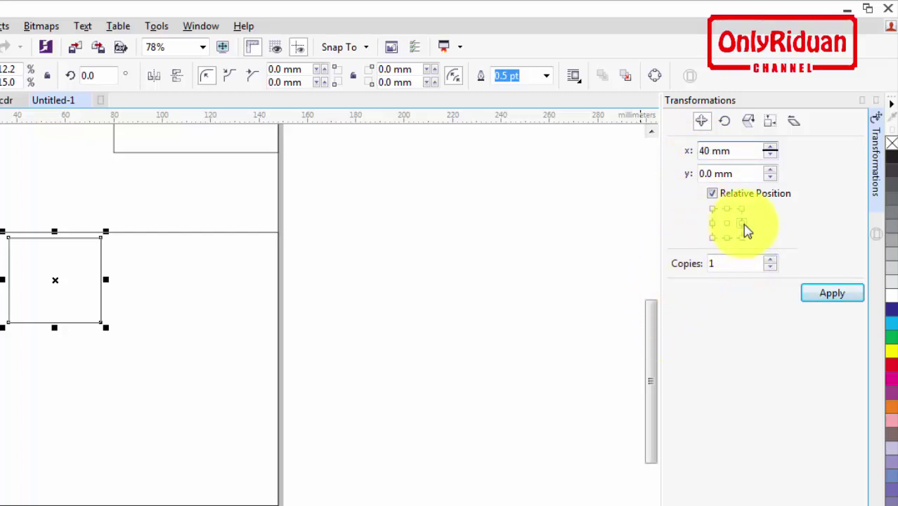
{"action": "left_click", "coordinate": [772, 269]}
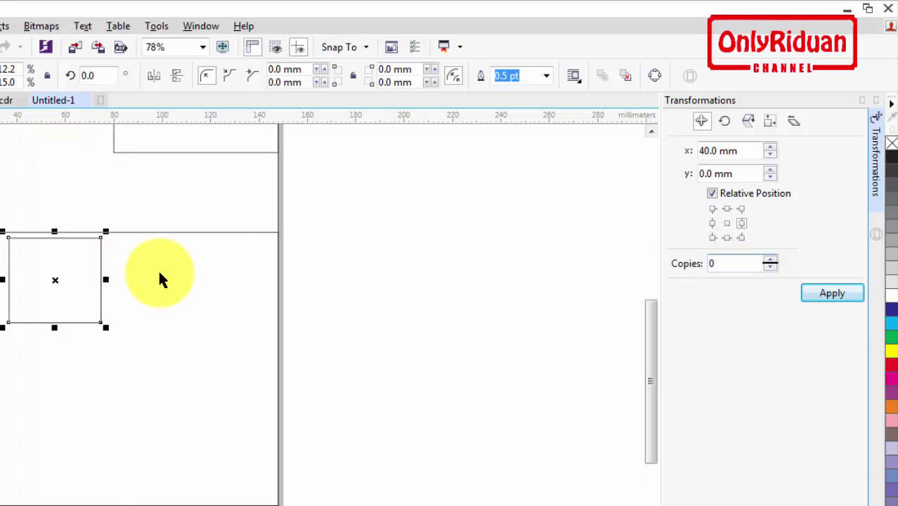
{"action": "left_click", "coordinate": [771, 260]}
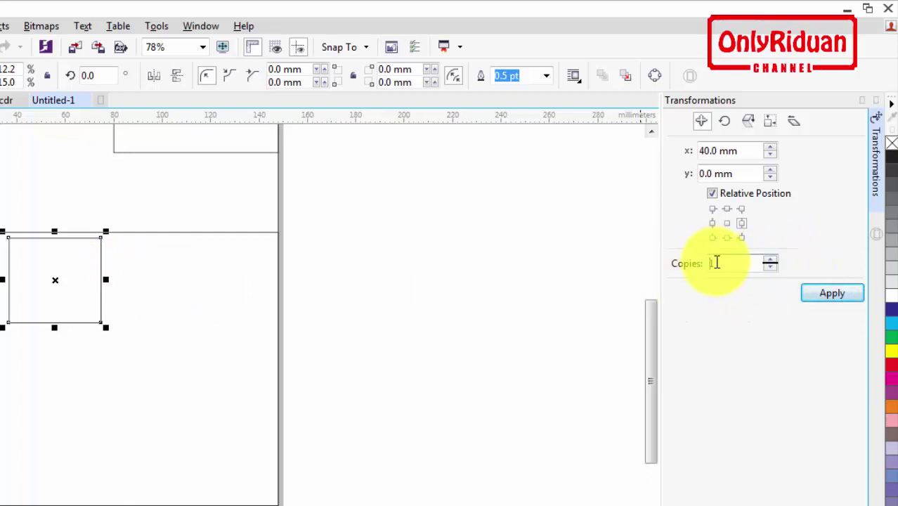
{"action": "left_click", "coordinate": [832, 295]}
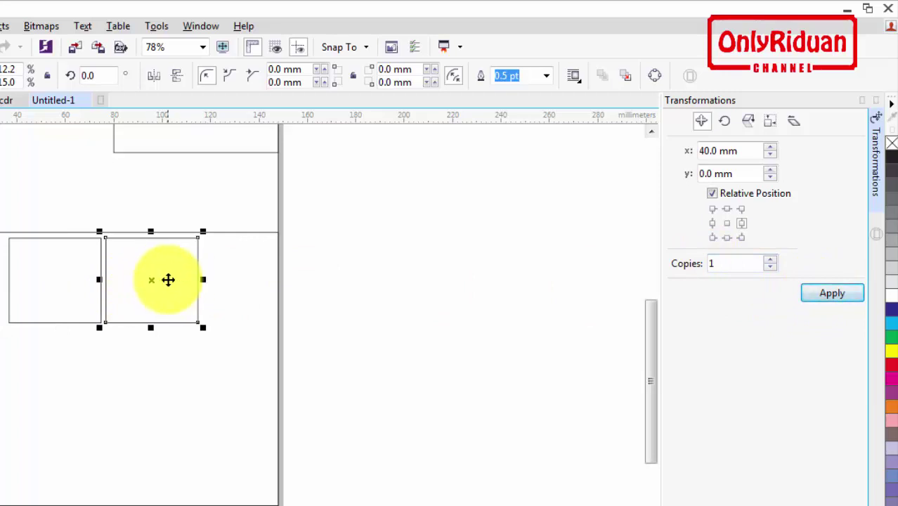
{"action": "left_click", "coordinate": [840, 296]}
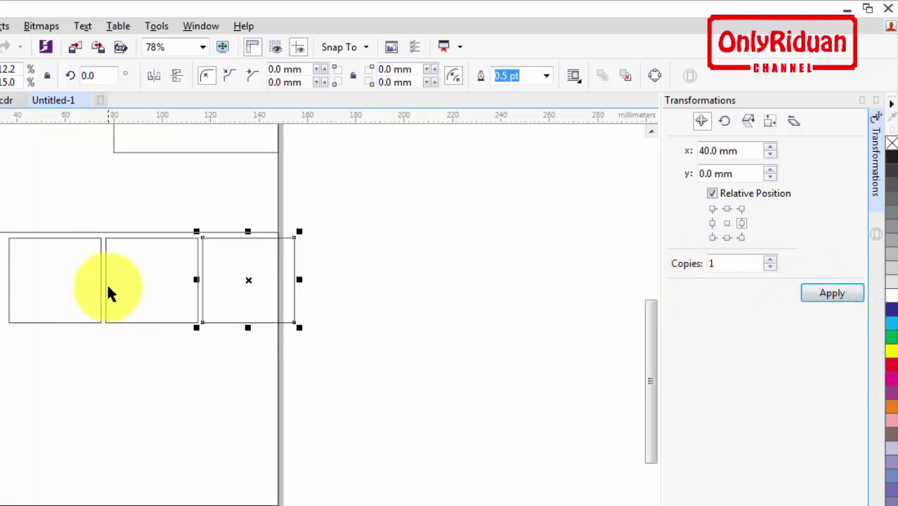
Step: Following the finished brochure, add two copies of the middle frame below it, one at a time, each with a -37 mm vertical relative offset
{"action": "left_click", "coordinate": [5, 100]}
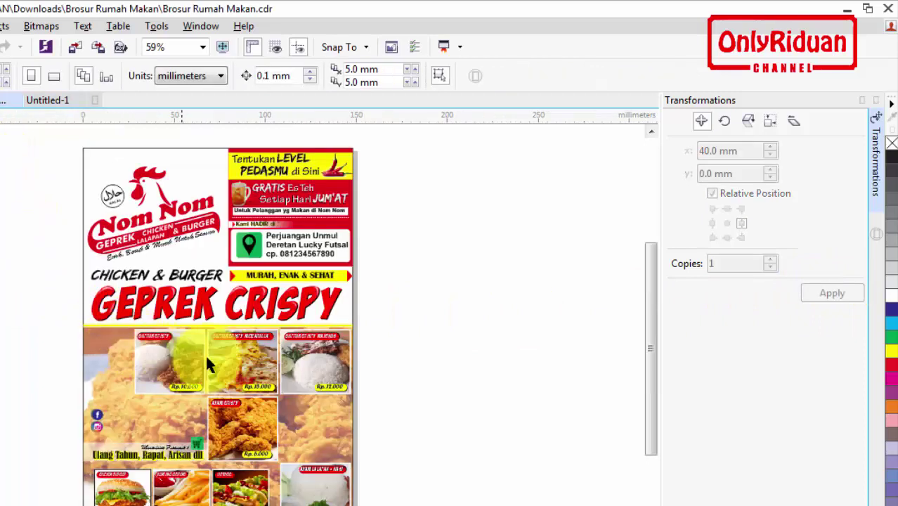
{"action": "left_click", "coordinate": [37, 102]}
{"action": "left_click", "coordinate": [348, 317]}
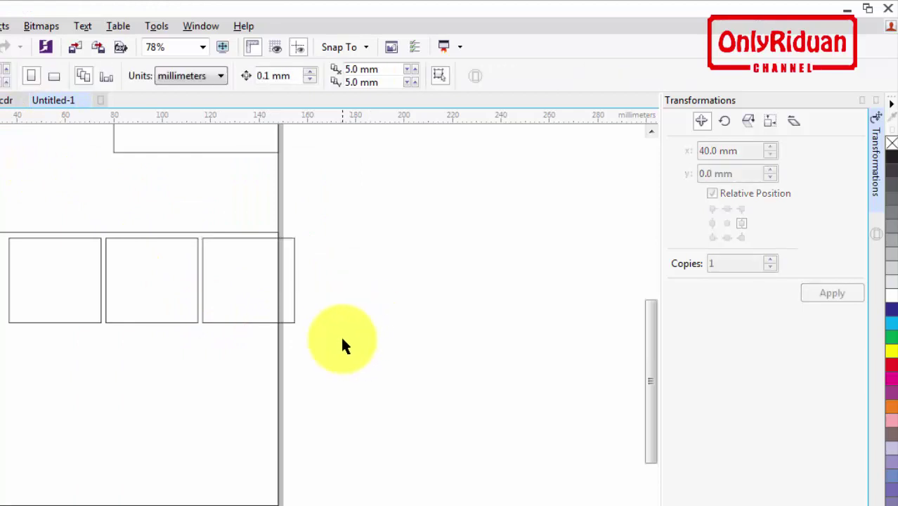
{"action": "left_click", "coordinate": [165, 282]}
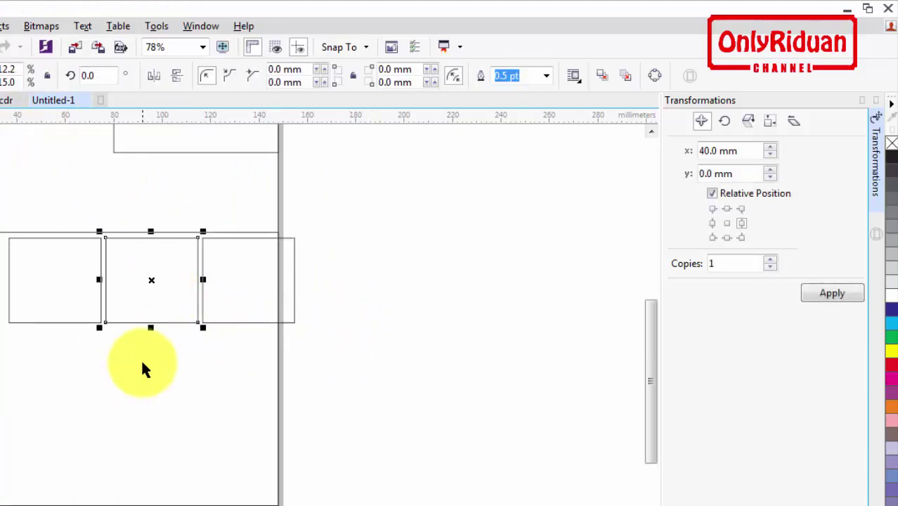
{"action": "left_click", "coordinate": [727, 238]}
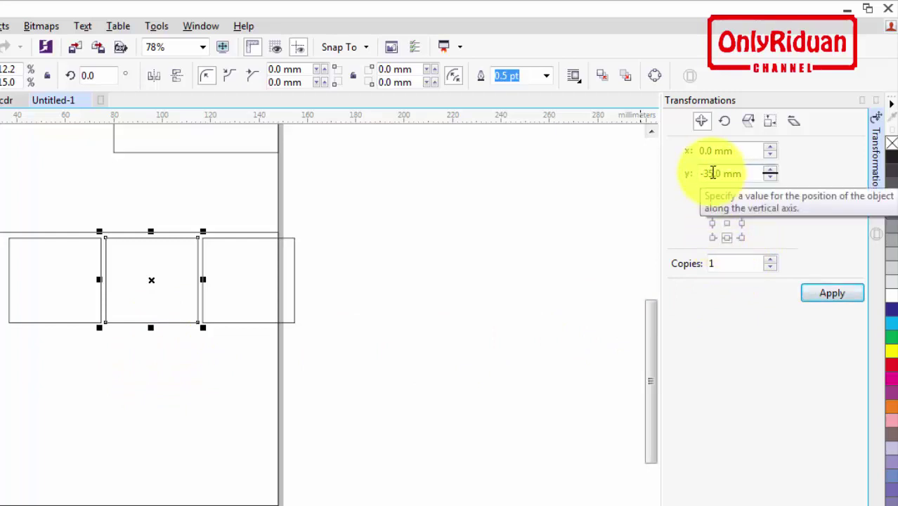
{"action": "left_click", "coordinate": [711, 173]}
{"action": "key", "text": "BackSpace"}
{"action": "type", "text": "7"}
{"action": "left_click", "coordinate": [829, 294]}
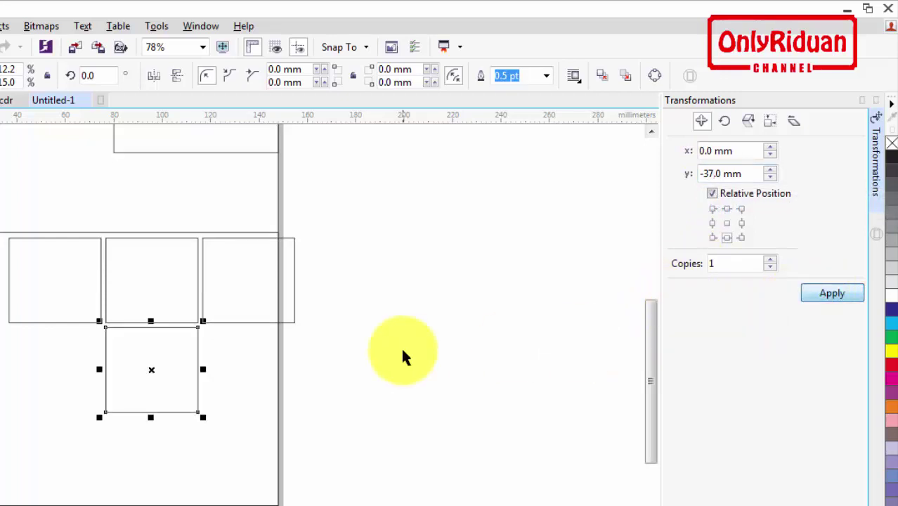
{"action": "left_click", "coordinate": [828, 295]}
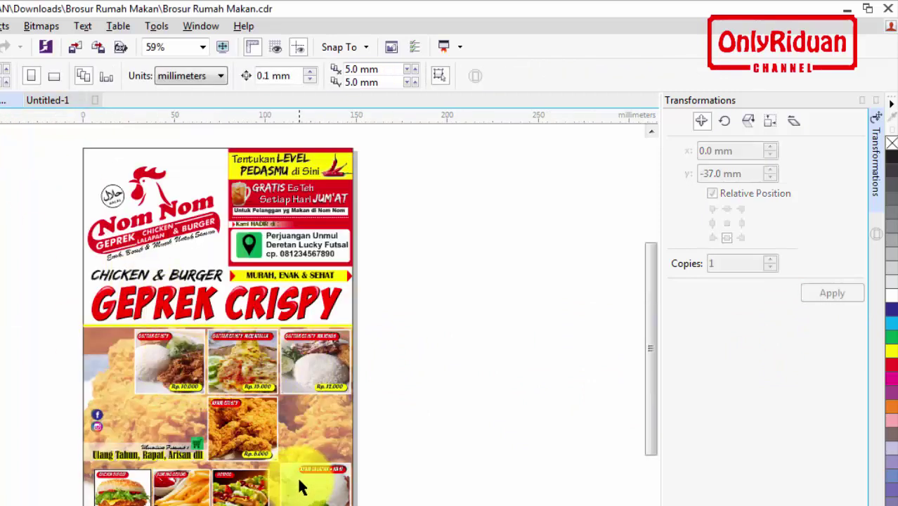
Step: Back in the Untitled-1 document, shift the lowest frame 38 mm to the right with zero copies
{"action": "left_click", "coordinate": [55, 105]}
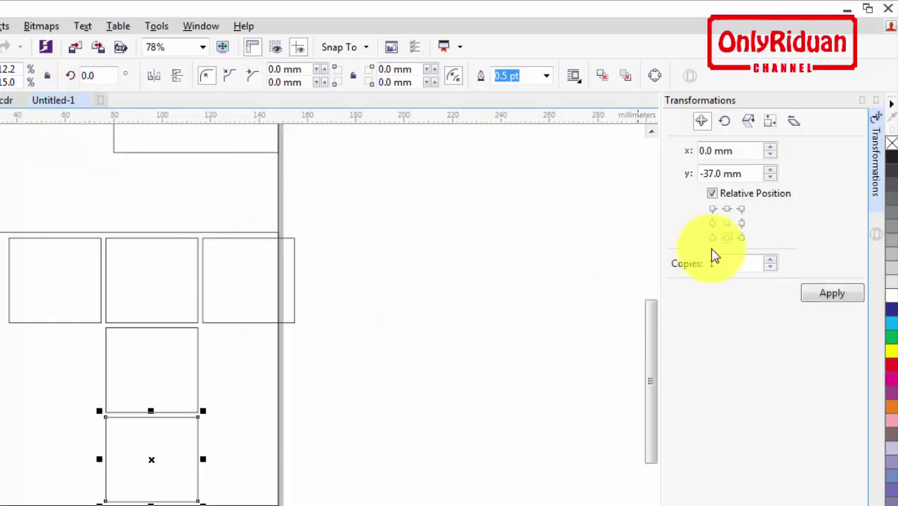
{"action": "left_click", "coordinate": [742, 223]}
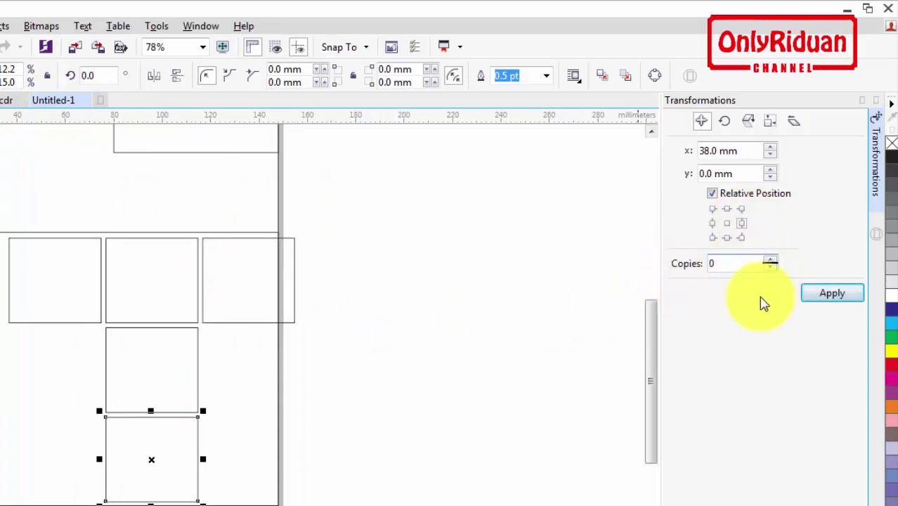
{"action": "left_click", "coordinate": [833, 293]}
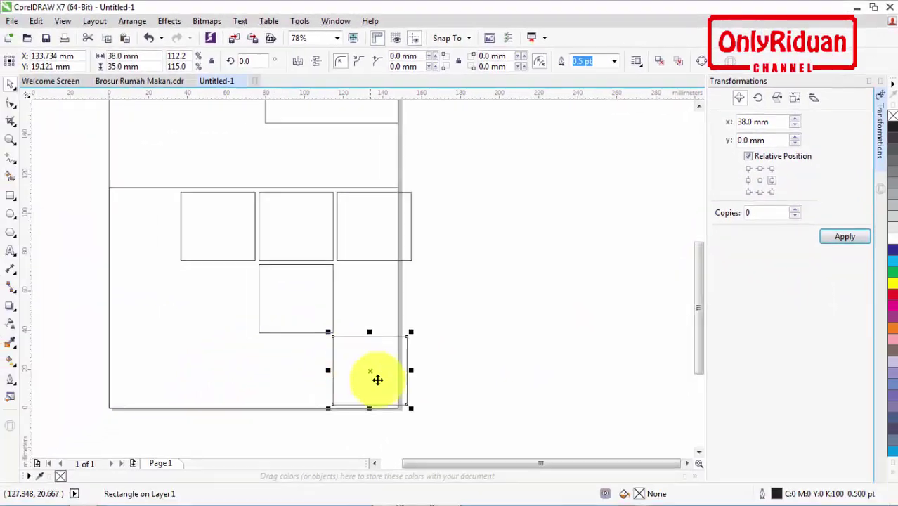
Step: Select all five photo frames and move them together about 9 mm to the left so they fit inside the page's right edge
{"action": "left_click_drag", "start_coordinate": [443, 471], "coordinate": [102, 206]}
{"action": "left_click_drag", "start_coordinate": [166, 189], "coordinate": [166, 188]}
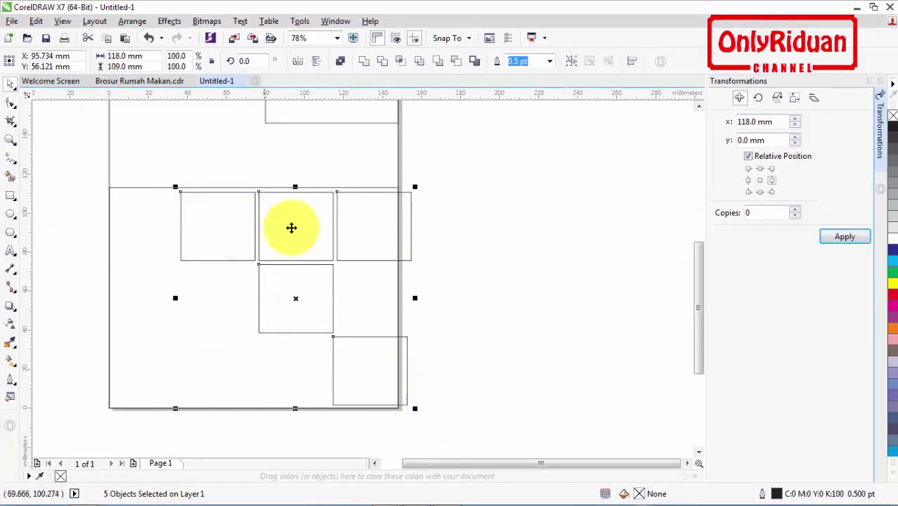
{"action": "left_click_drag", "start_coordinate": [362, 233], "coordinate": [346, 231]}
{"action": "left_click", "coordinate": [466, 287]}
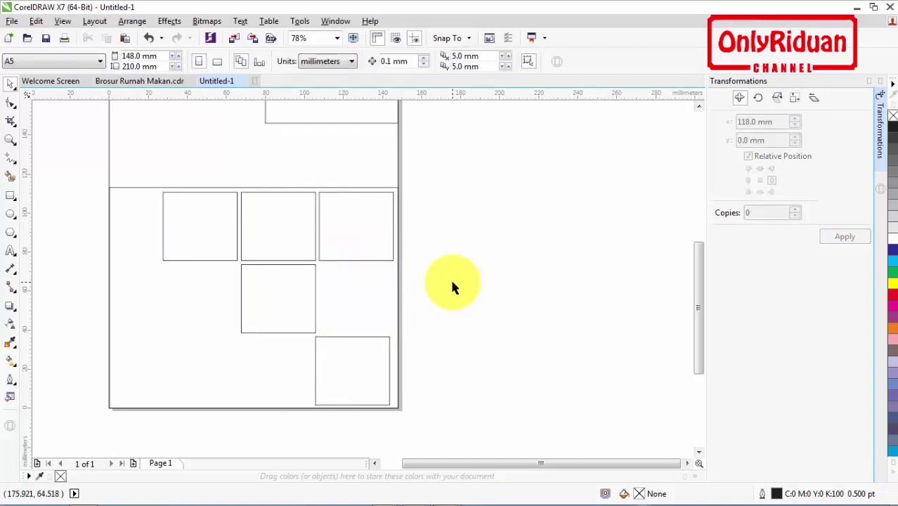
Step: Try to align the lowest frame's centre horizontally with the right frame of the upper row, and undo the alignment
{"action": "left_click", "coordinate": [308, 302]}
{"action": "left_click", "coordinate": [352, 360]}
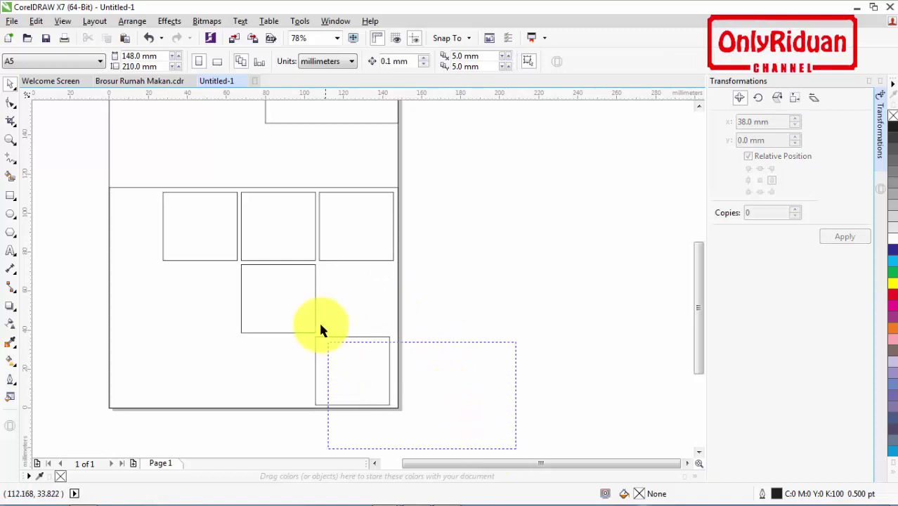
{"action": "left_click", "coordinate": [356, 370]}
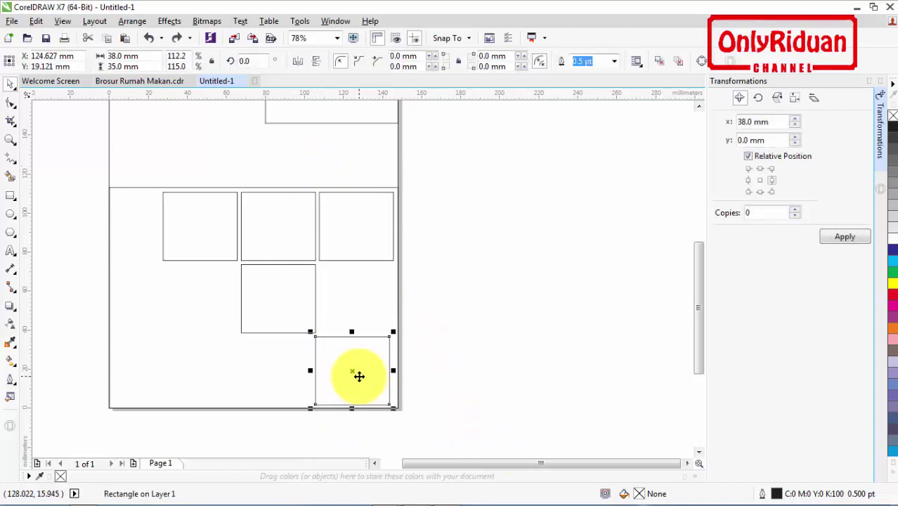
{"action": "key", "text": "shift"}
{"action": "left_click", "coordinate": [365, 218], "text": "shift"}
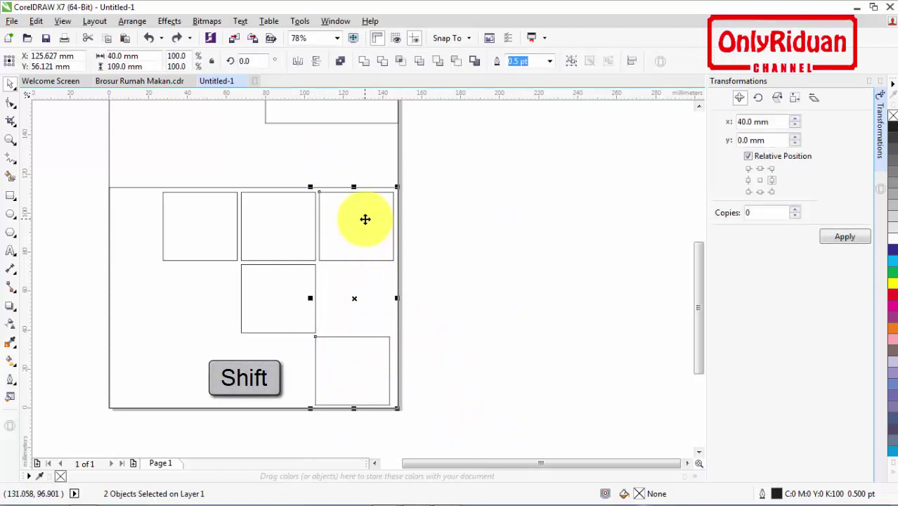
{"action": "key", "text": "c"}
{"action": "left_click", "coordinate": [380, 343]}
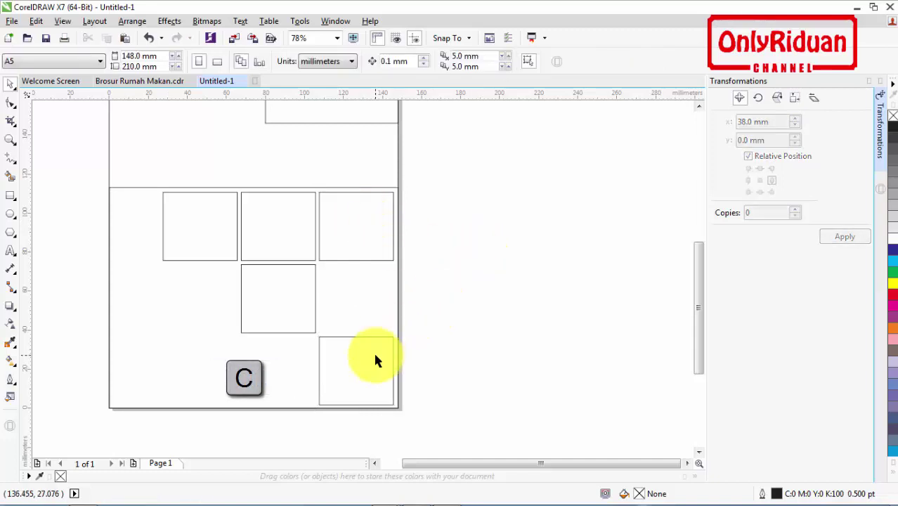
{"action": "left_click", "coordinate": [375, 359]}
{"action": "key", "text": "ctrl+z"}
{"action": "left_click", "coordinate": [431, 385]}
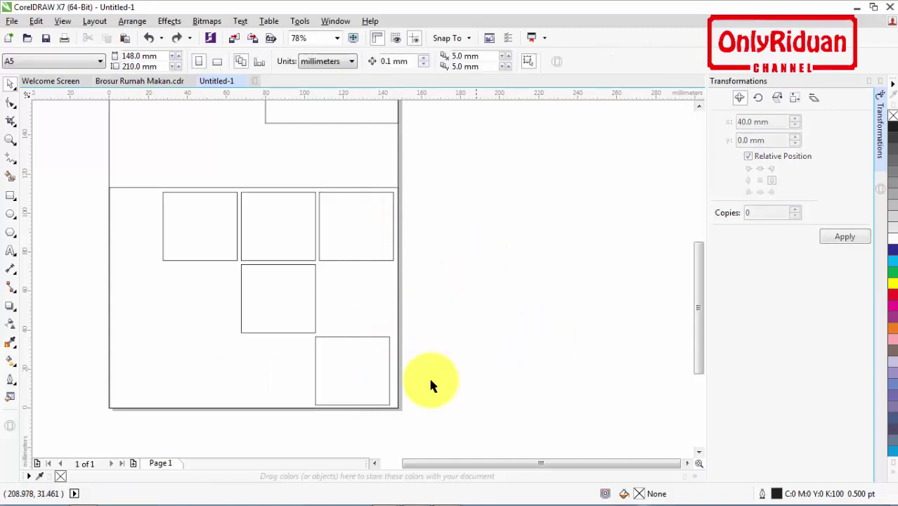
{"action": "left_click", "coordinate": [344, 383]}
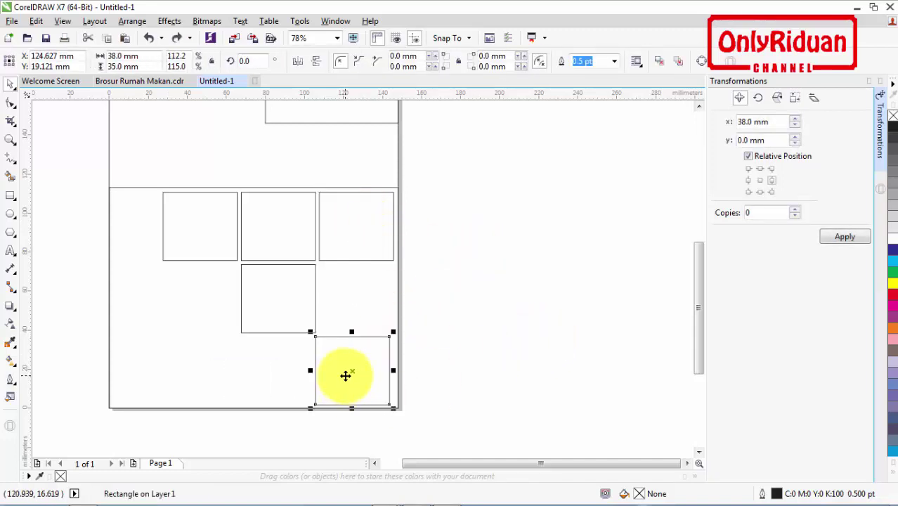
{"action": "left_click", "coordinate": [355, 226], "text": "shift"}
{"action": "left_click", "coordinate": [506, 357]}
{"action": "left_click", "coordinate": [324, 371]}
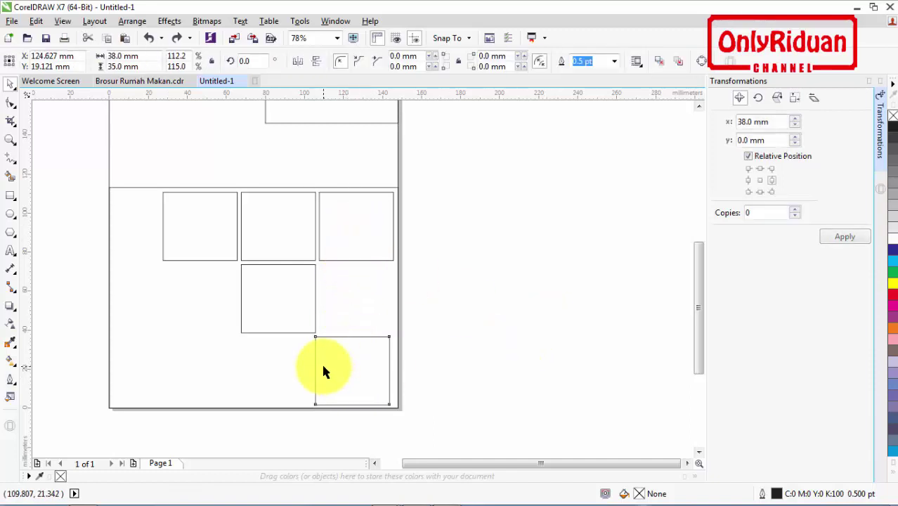
{"action": "left_click", "coordinate": [444, 312]}
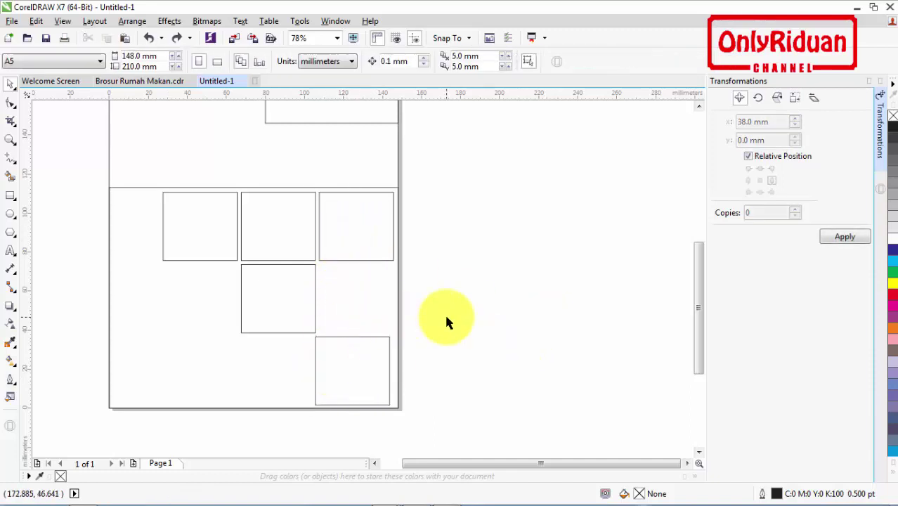
Step: Align the lowest frame's centre horizontally with the right frame of the upper row
{"action": "left_click", "coordinate": [363, 363]}
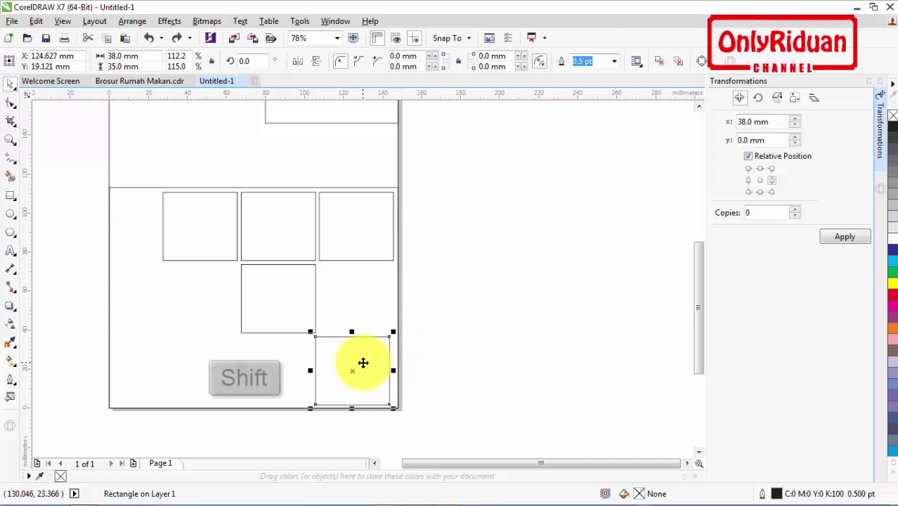
{"action": "left_click", "coordinate": [353, 223], "text": "shift"}
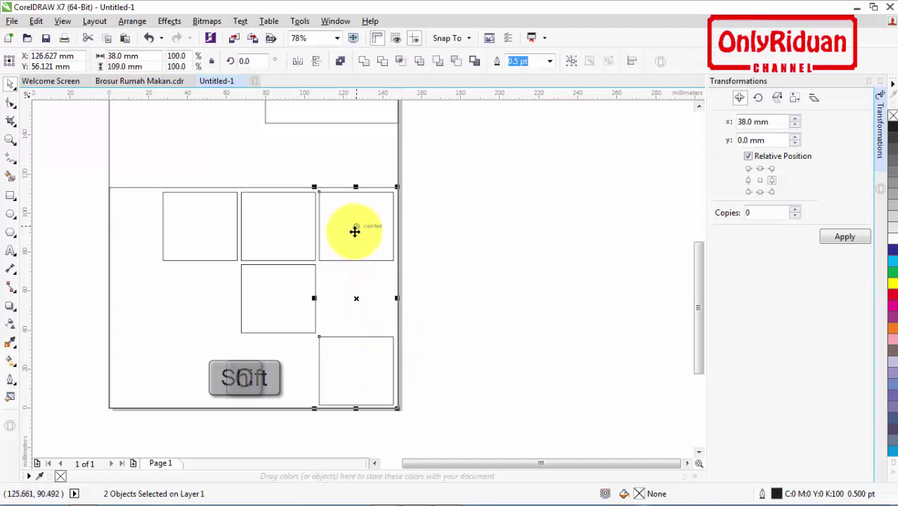
{"action": "key", "text": "c"}
{"action": "left_click", "coordinate": [472, 298]}
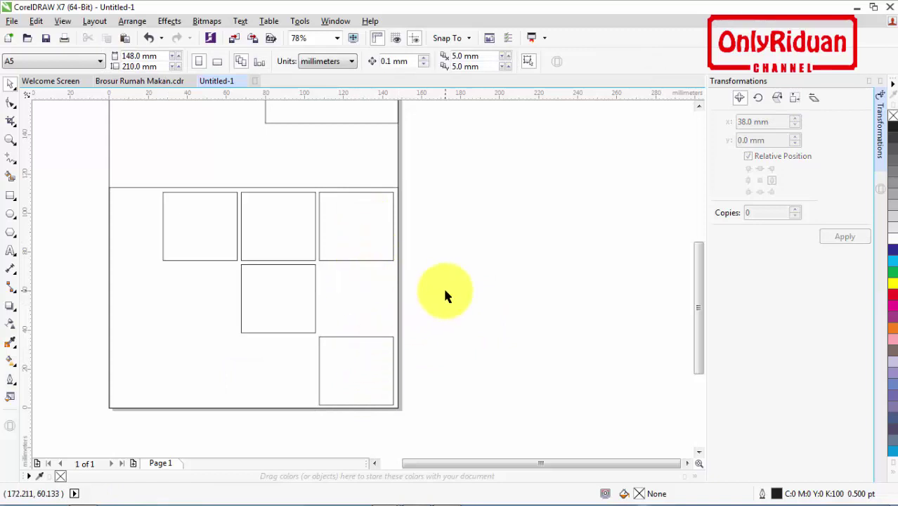
Step: Following the finished brochure, draw a rectangle about 29 × 26 mm in the lower-left corner of the new document's lower section
{"action": "left_click", "coordinate": [146, 82]}
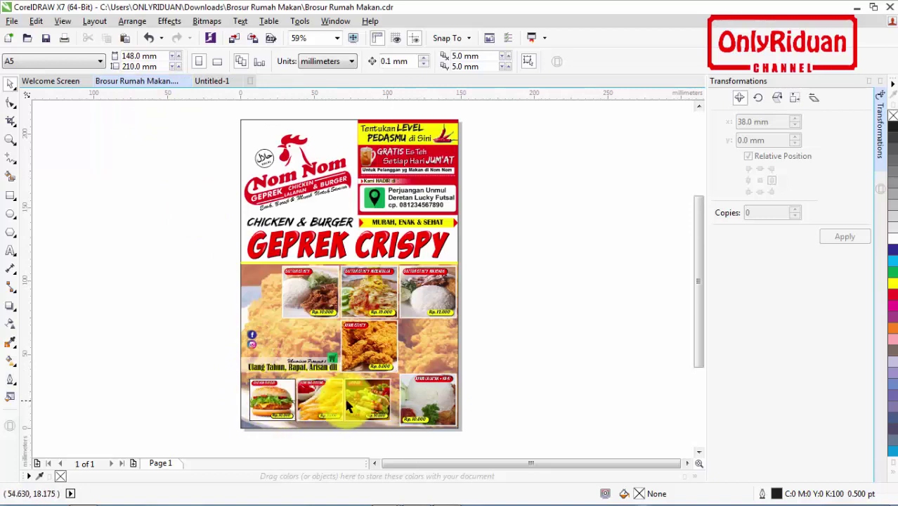
{"action": "left_click", "coordinate": [212, 81]}
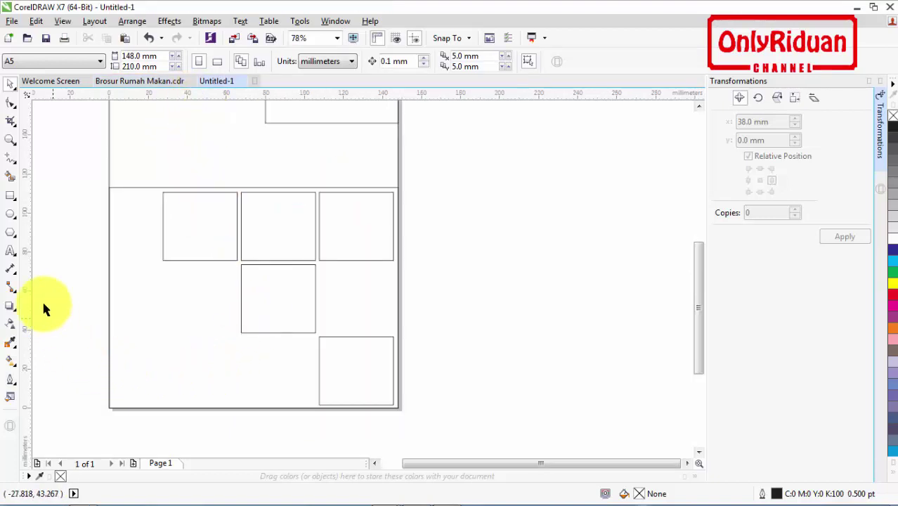
{"action": "left_click", "coordinate": [10, 198]}
{"action": "left_click_drag", "start_coordinate": [126, 337], "coordinate": [183, 389]}
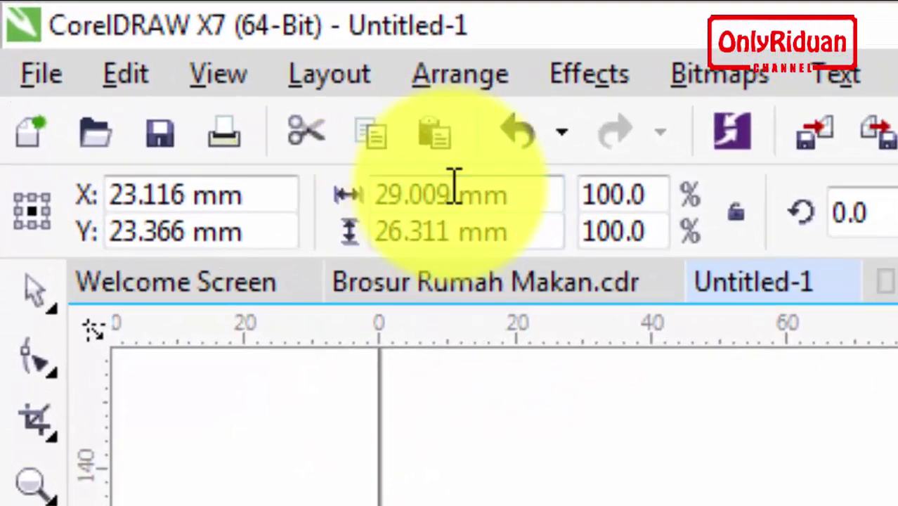
Step: Set the new rectangle's size to 31 × 28 mm and move it slightly down, closer to the page's bottom edge
{"action": "double_click", "coordinate": [99, 56]}
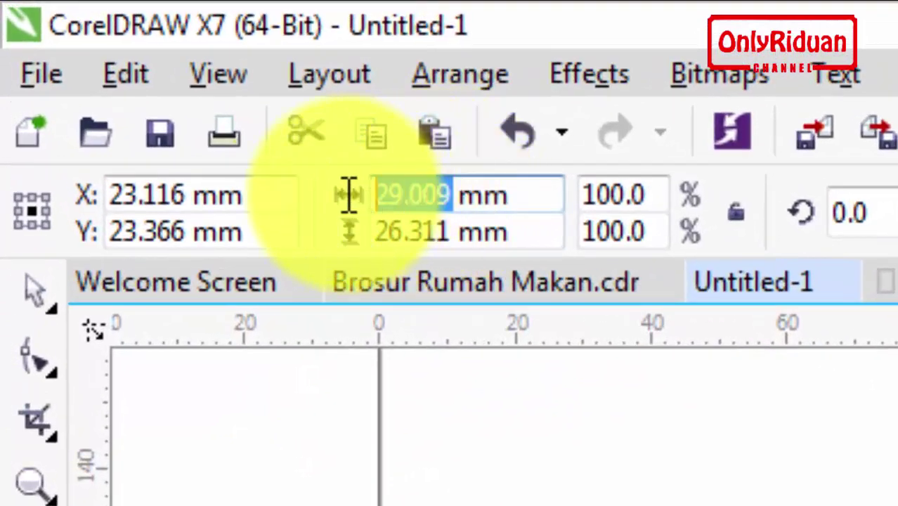
{"action": "type", "text": "31"}
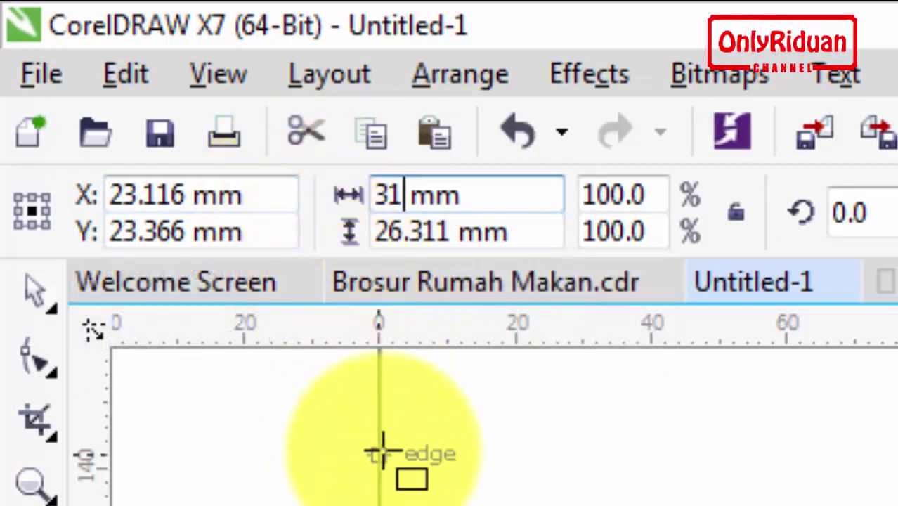
{"action": "double_click", "coordinate": [443, 230]}
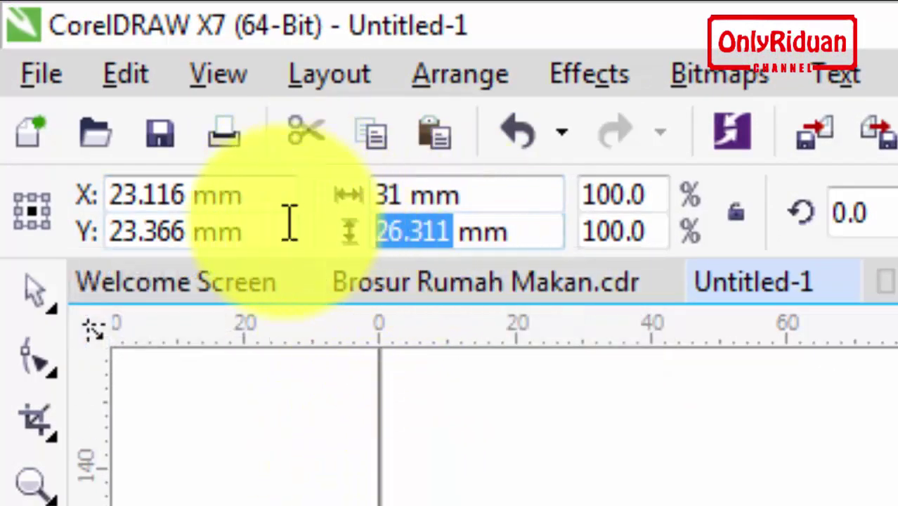
{"action": "type", "text": "28"}
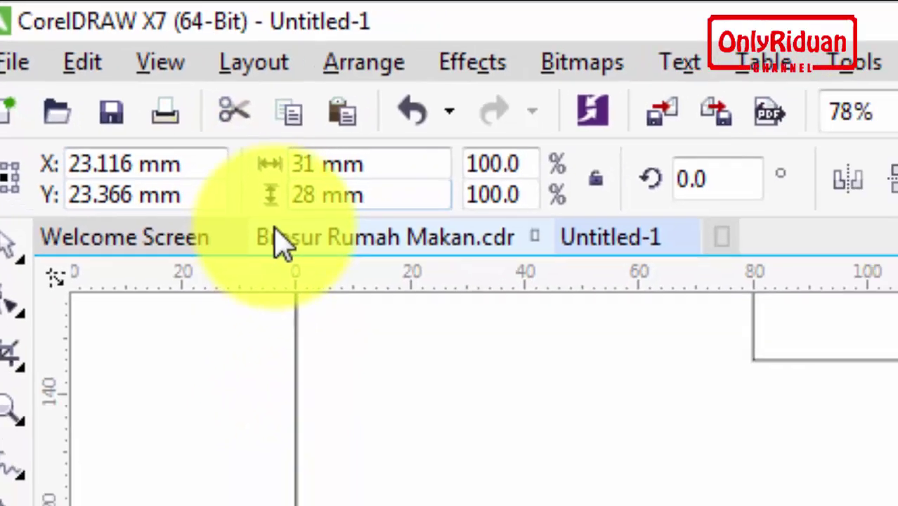
{"action": "key", "text": "Return"}
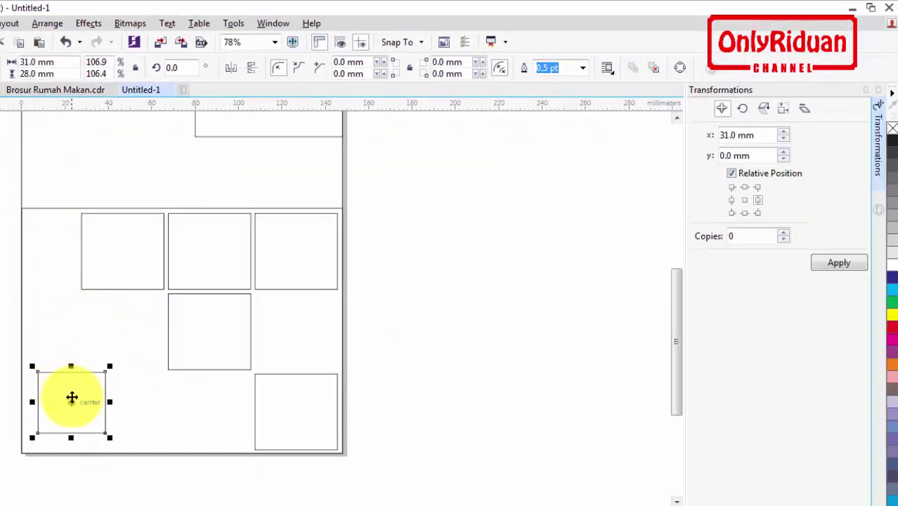
{"action": "mouse_move", "coordinate": [73, 398]}
{"action": "left_mouse_down"}
{"action": "mouse_move", "coordinate": [191, 471]}
{"action": "mouse_move", "coordinate": [72, 415]}
{"action": "left_mouse_up"}
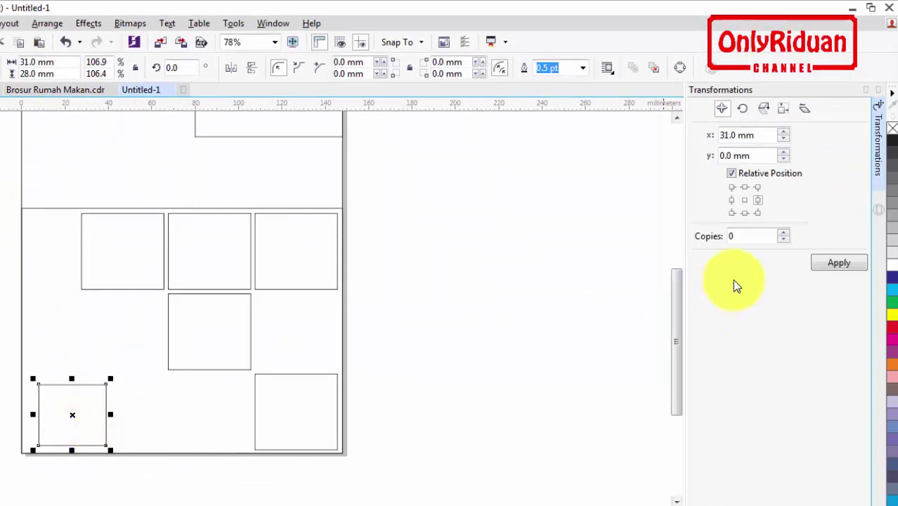
Step: Make 2 copies of the 31 × 28 mm frame, each offset 33 mm horizontally and 0 mm vertically, to form a row of three
{"action": "left_click", "coordinate": [746, 199]}
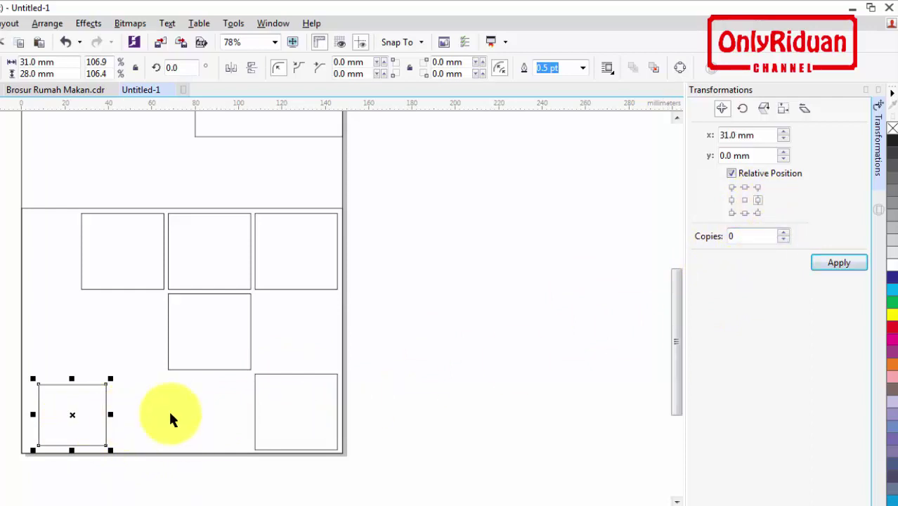
{"action": "left_click", "coordinate": [729, 135]}
{"action": "key", "text": "BackSpace"}
{"action": "type", "text": "3"}
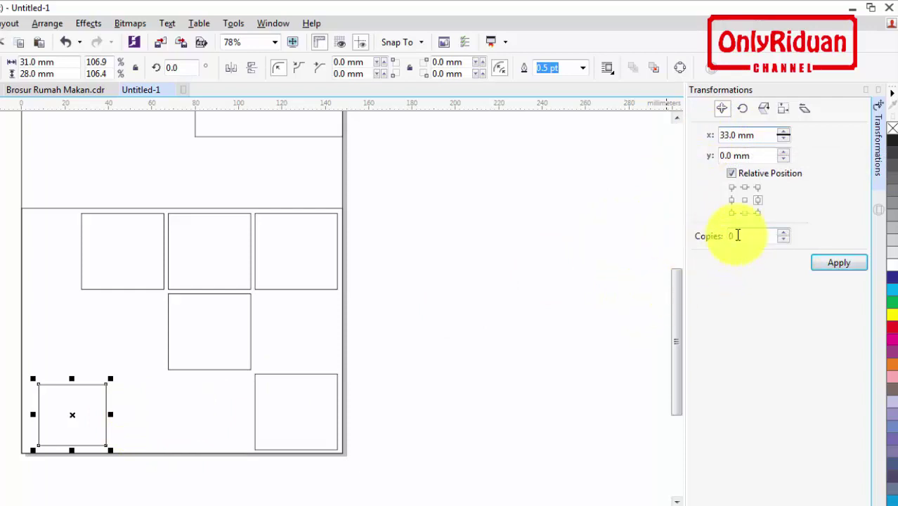
{"action": "left_click", "coordinate": [787, 233]}
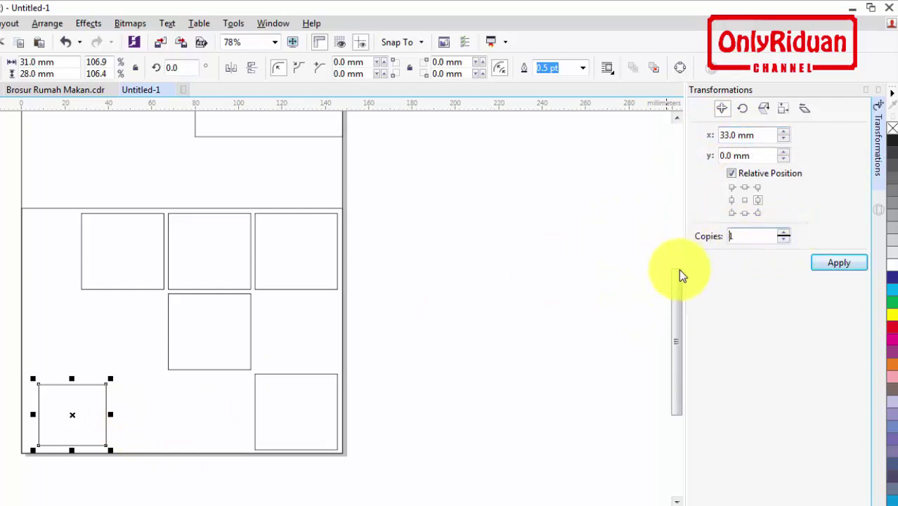
{"action": "left_click", "coordinate": [784, 232]}
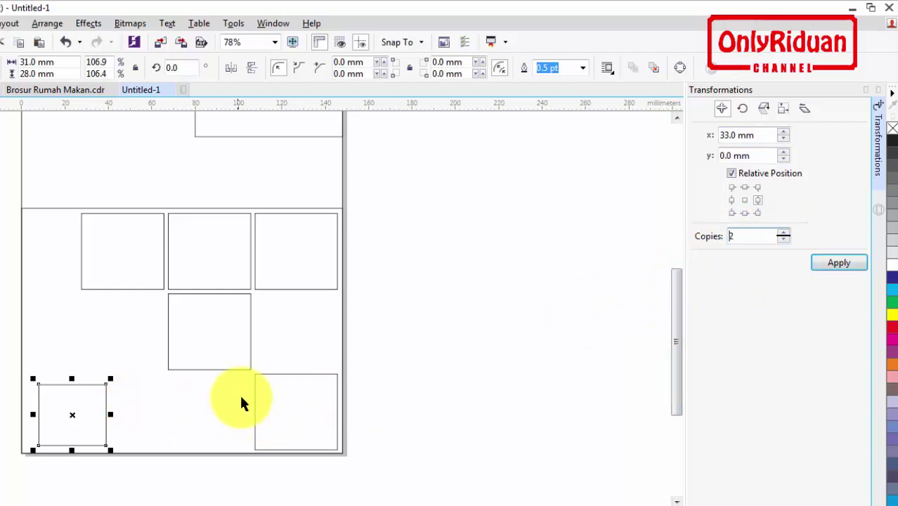
{"action": "left_click", "coordinate": [839, 263]}
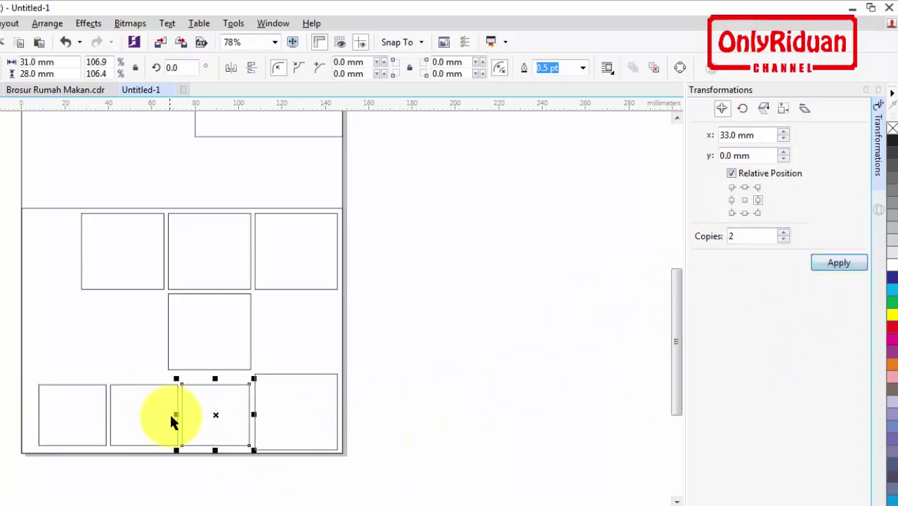
{"action": "left_click", "coordinate": [455, 398]}
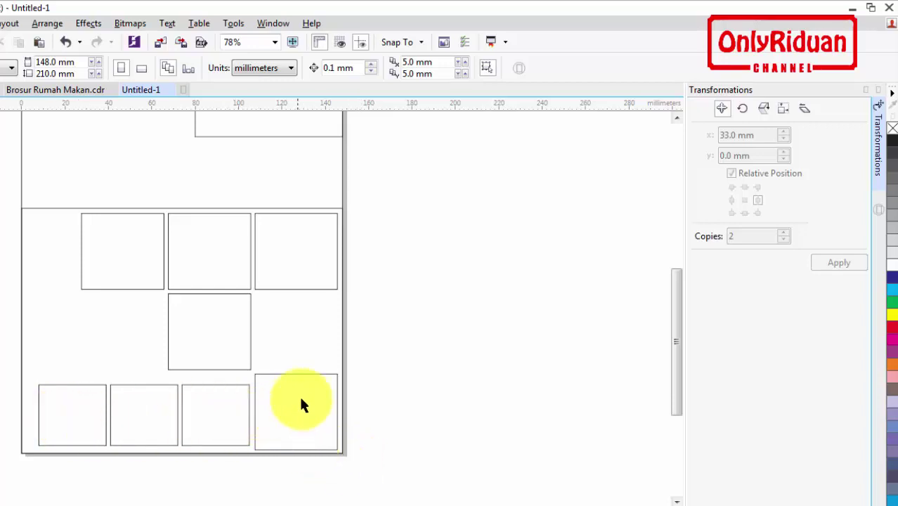
Step: Align the three small bottom frames' centres vertically with the larger frame at the end of their row
{"action": "left_click_drag", "start_coordinate": [3, 369], "coordinate": [181, 441]}
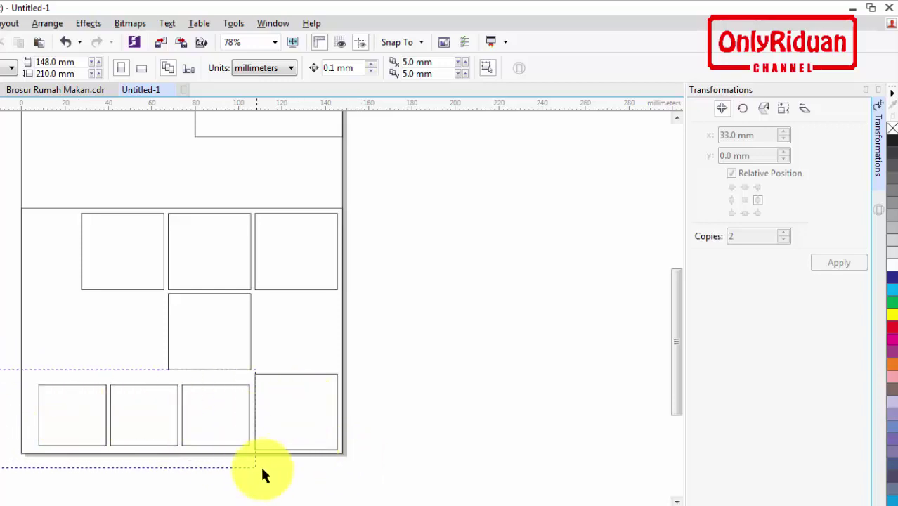
{"action": "left_click_drag", "start_coordinate": [262, 470], "coordinate": [262, 469]}
{"action": "key", "text": "shift"}
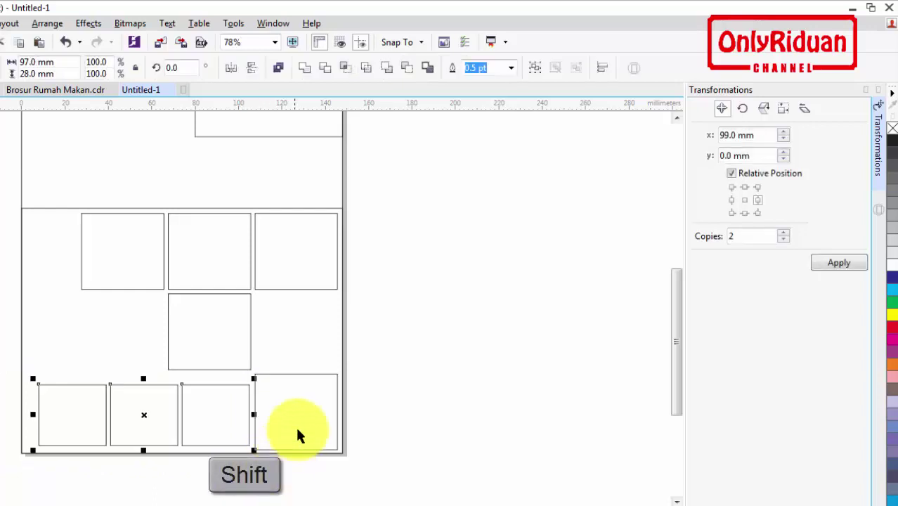
{"action": "left_click", "coordinate": [303, 406], "text": "shift"}
{"action": "key", "text": "e"}
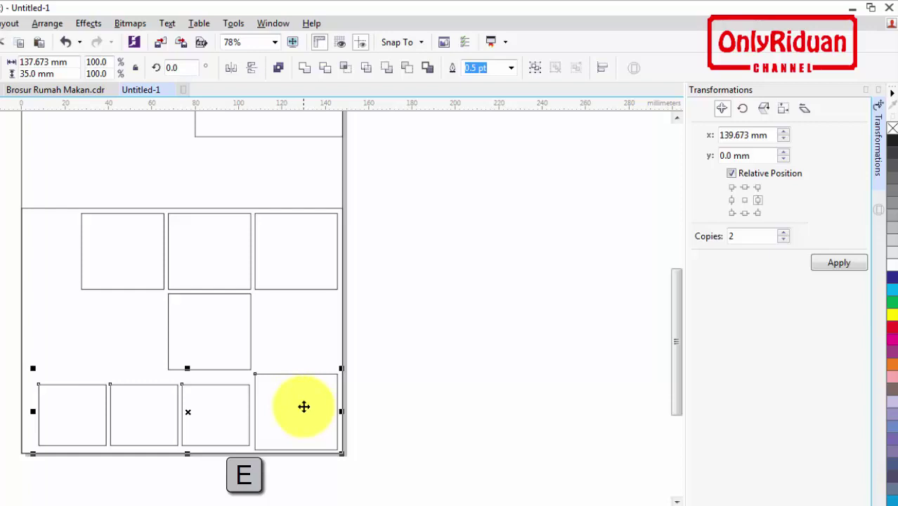
{"action": "left_click", "coordinate": [367, 405]}
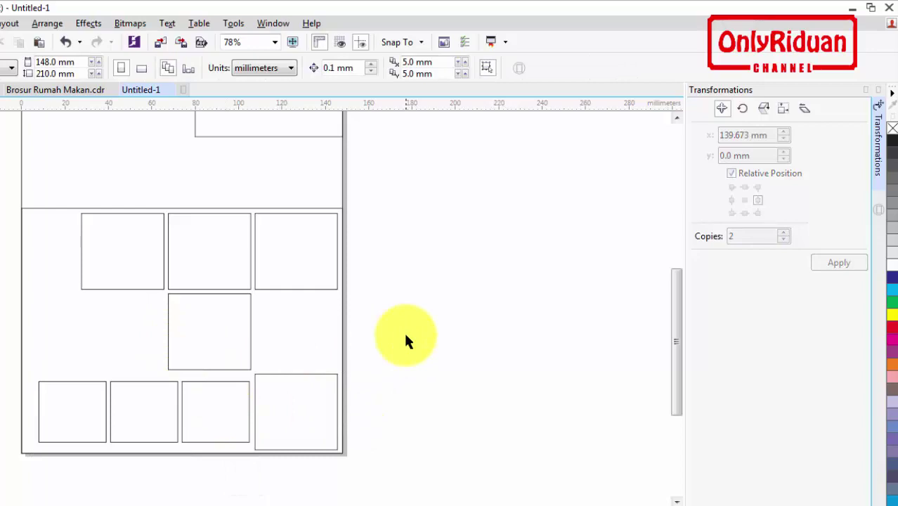
Step: Collapse the Transformations docker to free up drawing space around the page
{"action": "left_click_drag", "start_coordinate": [427, 464], "coordinate": [406, 466]}
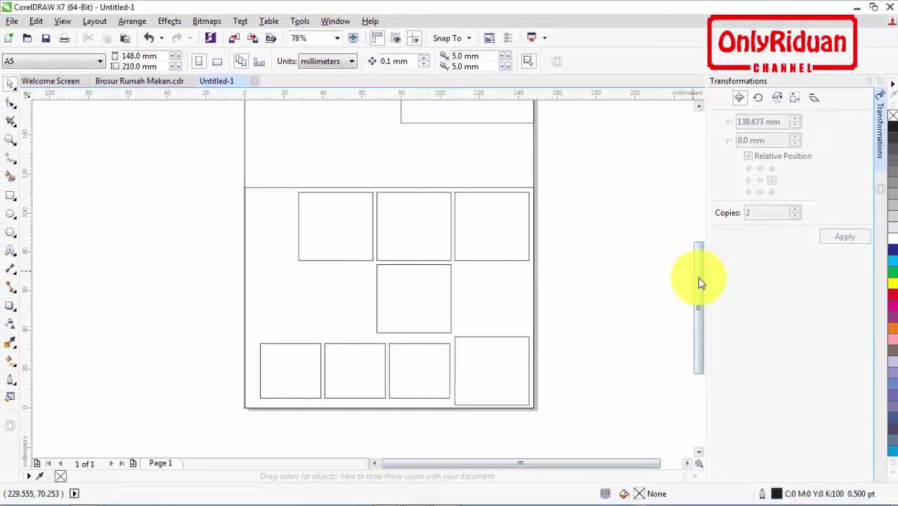
{"action": "left_click_drag", "start_coordinate": [700, 281], "coordinate": [698, 258]}
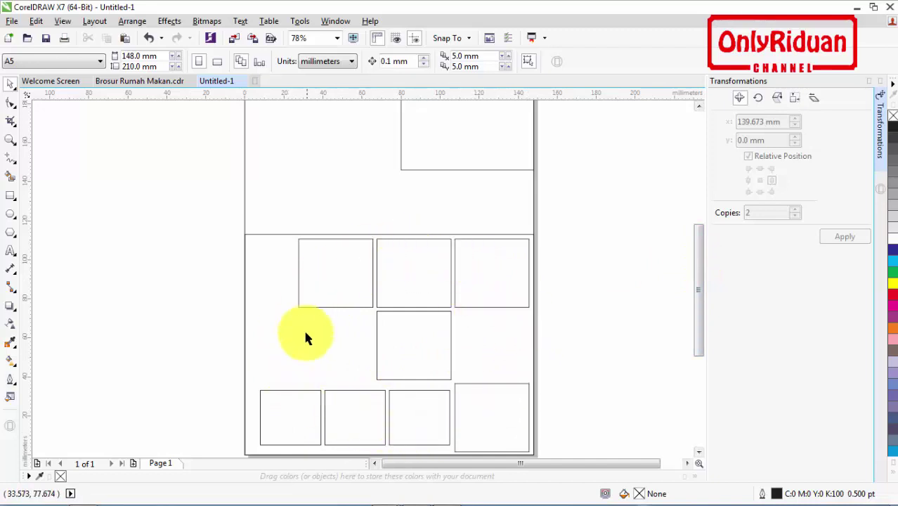
{"action": "left_click", "coordinate": [869, 82]}
{"action": "left_click_drag", "start_coordinate": [641, 465], "coordinate": [671, 430]}
{"action": "left_click_drag", "start_coordinate": [866, 271], "coordinate": [864, 295]}
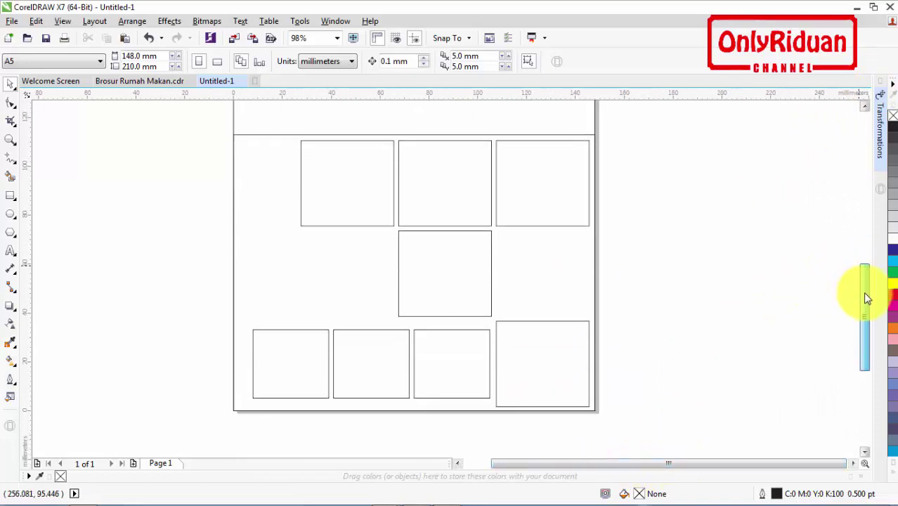
Step: Import the Kentang Goreng, Ayam Lalapan + Nasi, ayam-goreng-tepung, Burger, Geprek Crispy Mayoness, Geprek Crispy Mozarella, Geprek Crispy and Hotdog images from the Brosur Rumah Makan folder
{"action": "left_click", "coordinate": [12, 21]}
{"action": "left_click", "coordinate": [31, 221]}
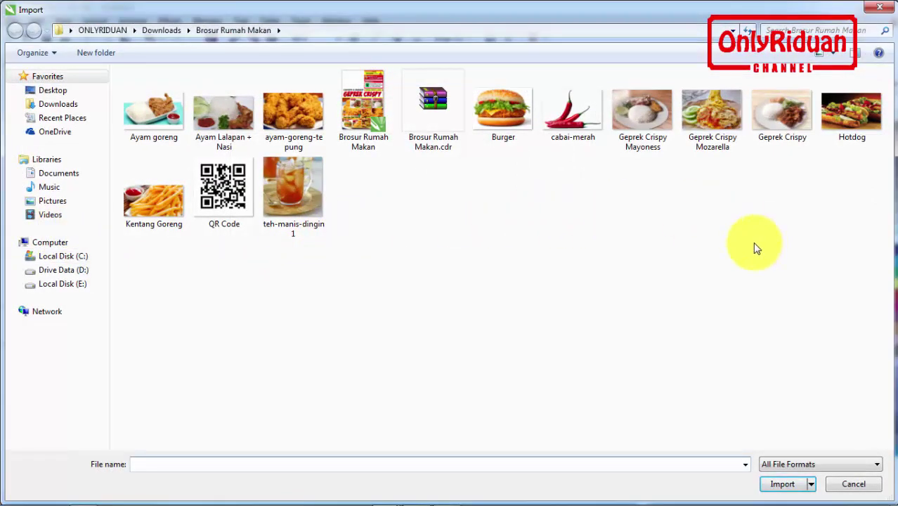
{"action": "left_click", "coordinate": [643, 113]}
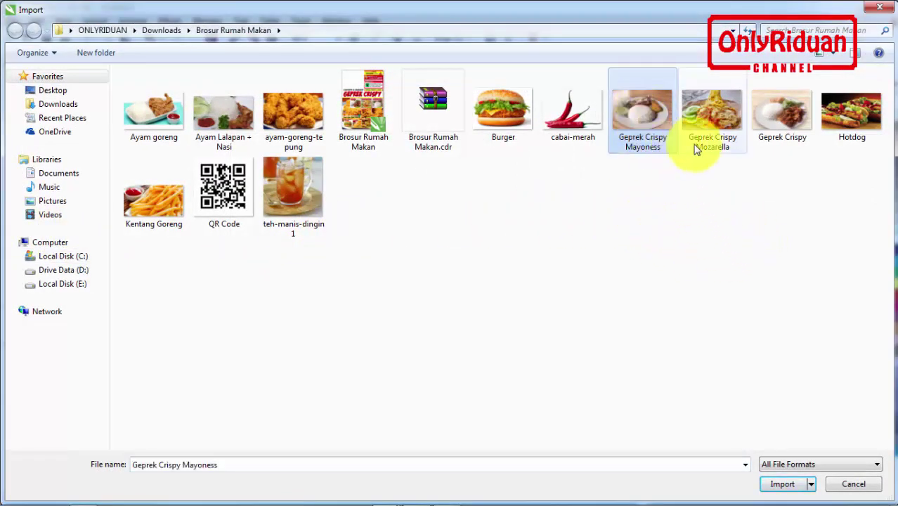
{"action": "left_click", "coordinate": [707, 124], "text": "ctrl"}
{"action": "left_click", "coordinate": [771, 125], "text": "ctrl"}
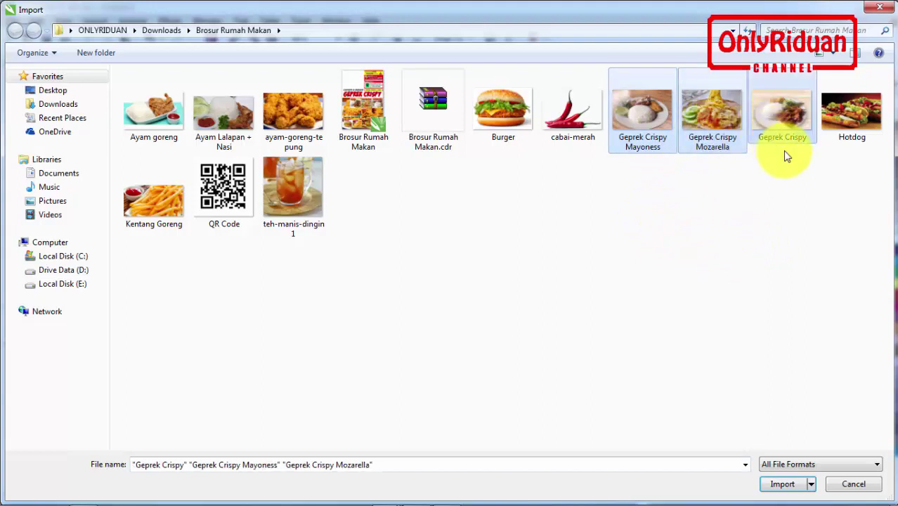
{"action": "left_click", "coordinate": [841, 113], "text": "ctrl"}
{"action": "left_click", "coordinate": [501, 125], "text": "ctrl"}
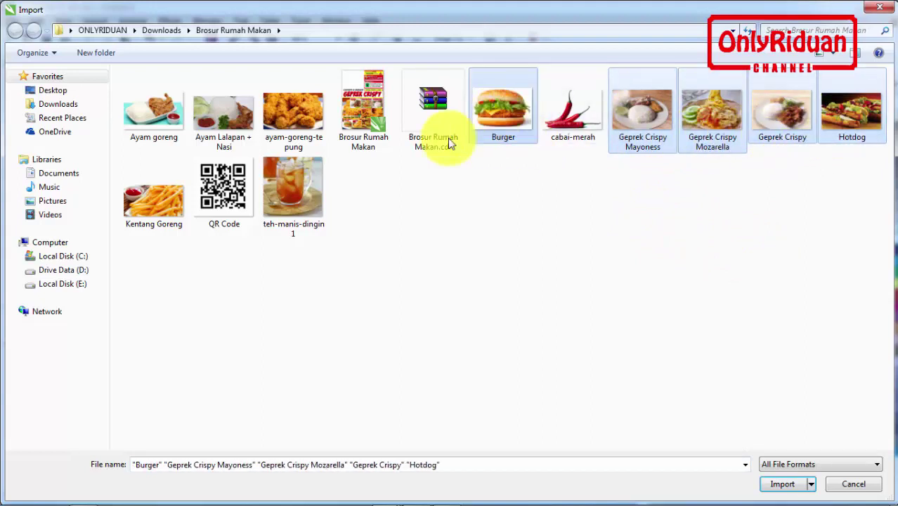
{"action": "left_click", "coordinate": [299, 115], "text": "ctrl"}
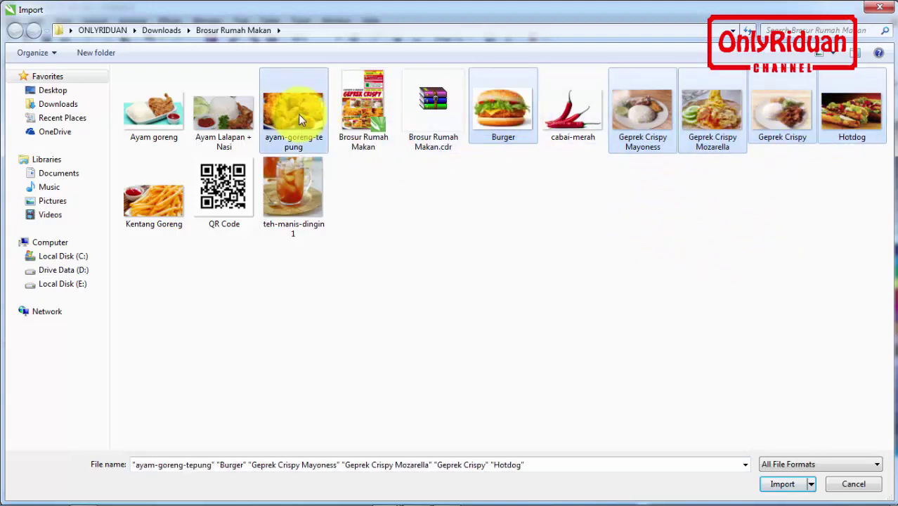
{"action": "left_click", "coordinate": [211, 115], "text": "ctrl"}
{"action": "left_click", "coordinate": [158, 195], "text": "ctrl"}
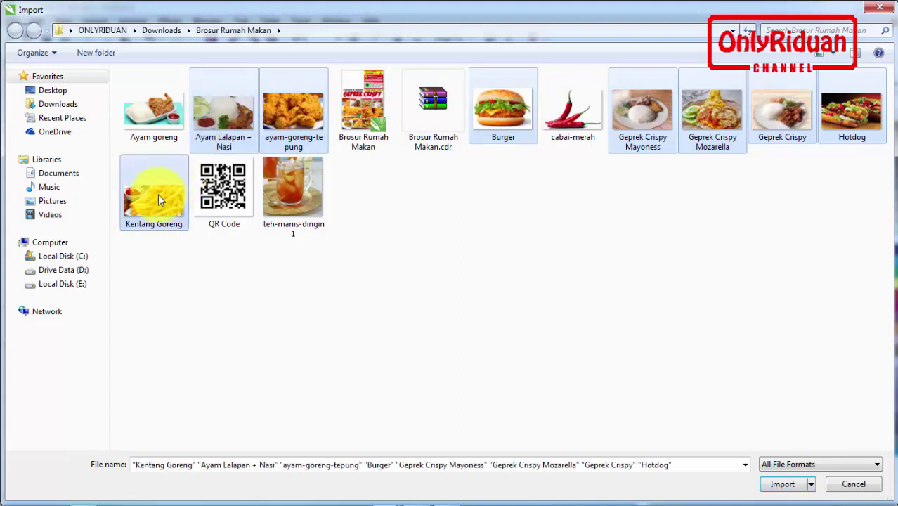
{"action": "left_click", "coordinate": [782, 484]}
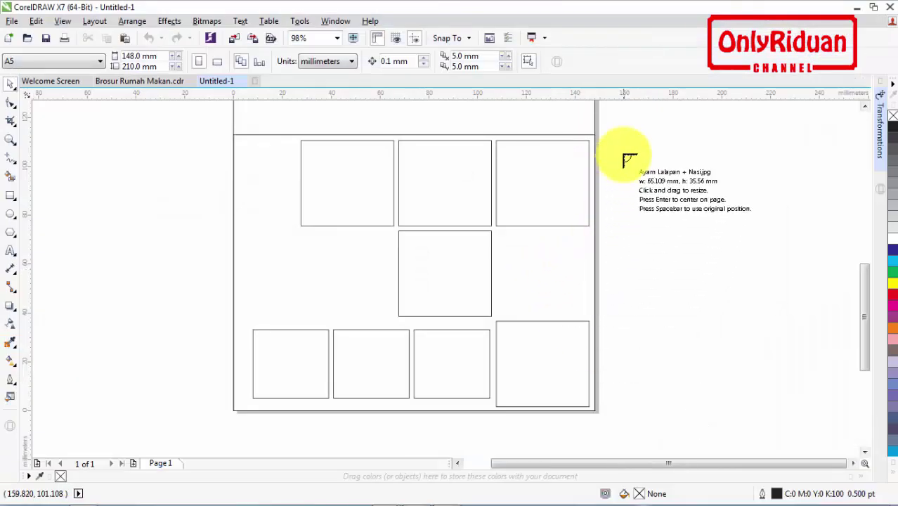
Step: Place the eight imported photos beside the page, each about 60 mm wide, with three on its right side and five on its left
{"action": "left_click_drag", "start_coordinate": [618, 141], "coordinate": [761, 246]}
{"action": "left_click_drag", "start_coordinate": [620, 239], "coordinate": [771, 331]}
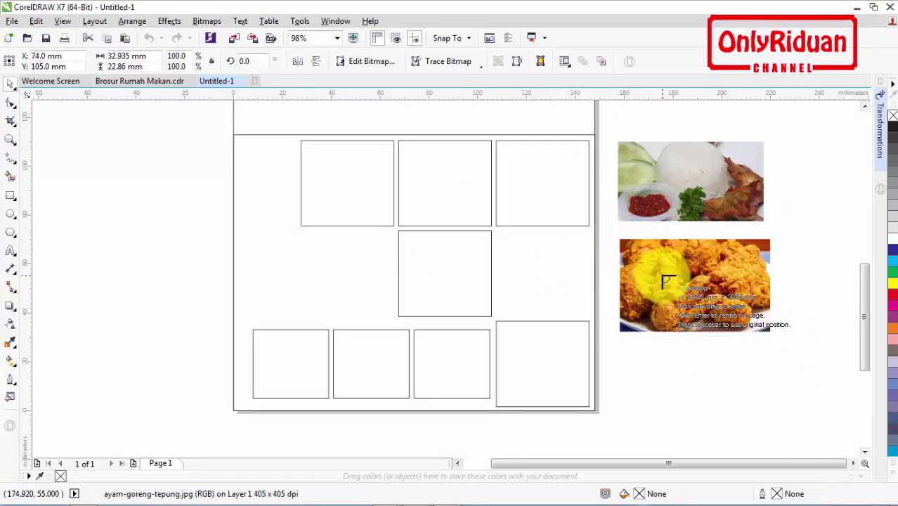
{"action": "left_click_drag", "start_coordinate": [664, 274], "coordinate": [799, 365]}
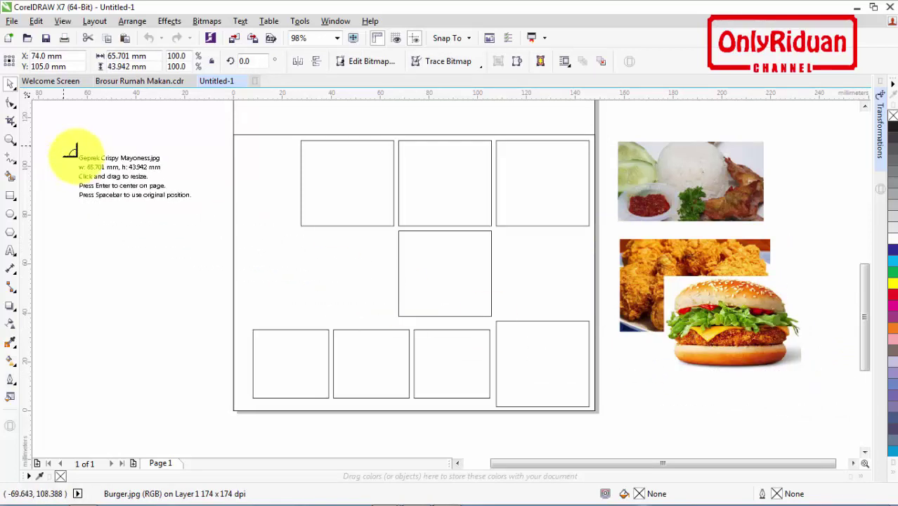
{"action": "left_click_drag", "start_coordinate": [64, 146], "coordinate": [202, 239]}
{"action": "left_click_drag", "start_coordinate": [69, 268], "coordinate": [213, 362]}
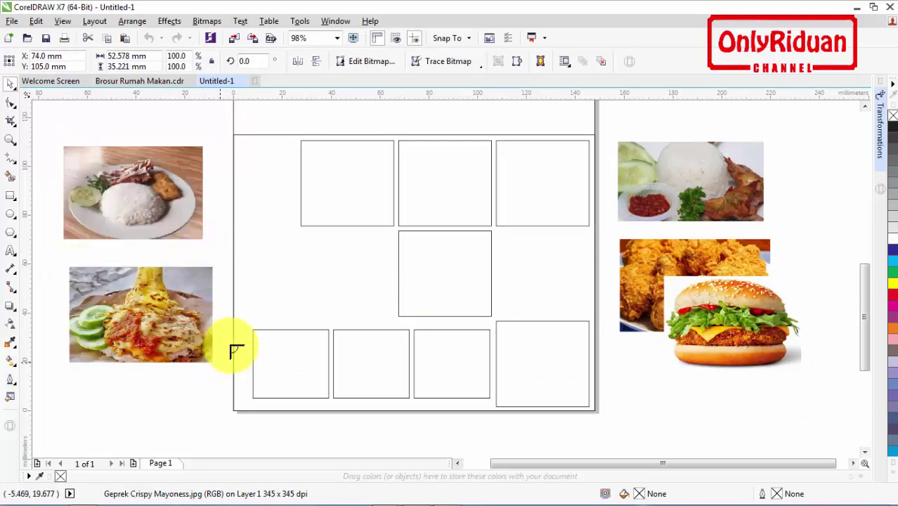
{"action": "left_click_drag", "start_coordinate": [97, 335], "coordinate": [240, 429]}
{"action": "left_click_drag", "start_coordinate": [156, 216], "coordinate": [295, 302]}
{"action": "left_click_drag", "start_coordinate": [100, 112], "coordinate": [237, 192]}
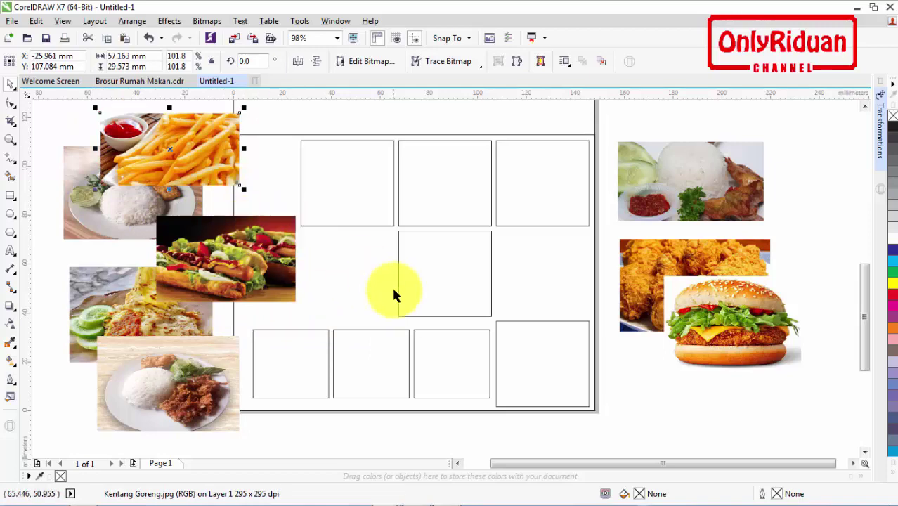
Step: Following the finished brochure, move the Kentang Goreng photo down to the lower-left frames and the Geprek Crispy photo up near the upper row
{"action": "left_click", "coordinate": [119, 82]}
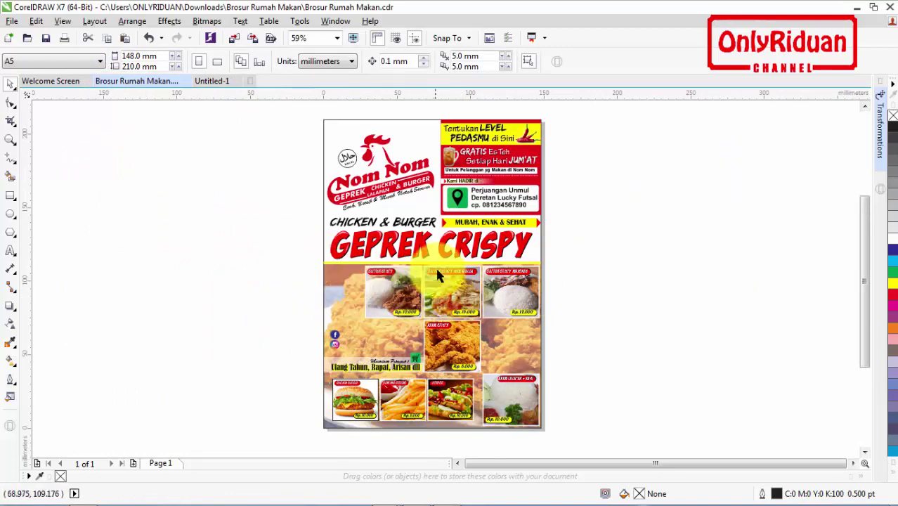
{"action": "left_click", "coordinate": [211, 82]}
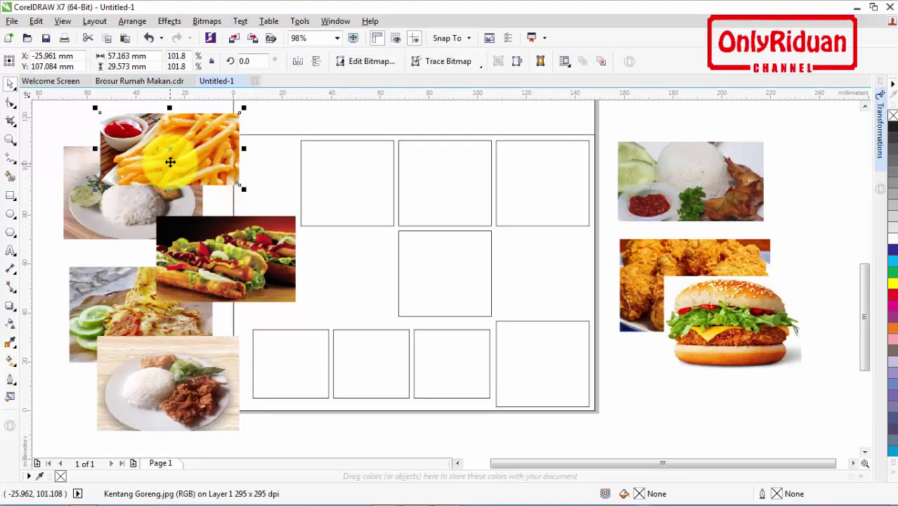
{"action": "left_click_drag", "start_coordinate": [167, 159], "coordinate": [280, 399]}
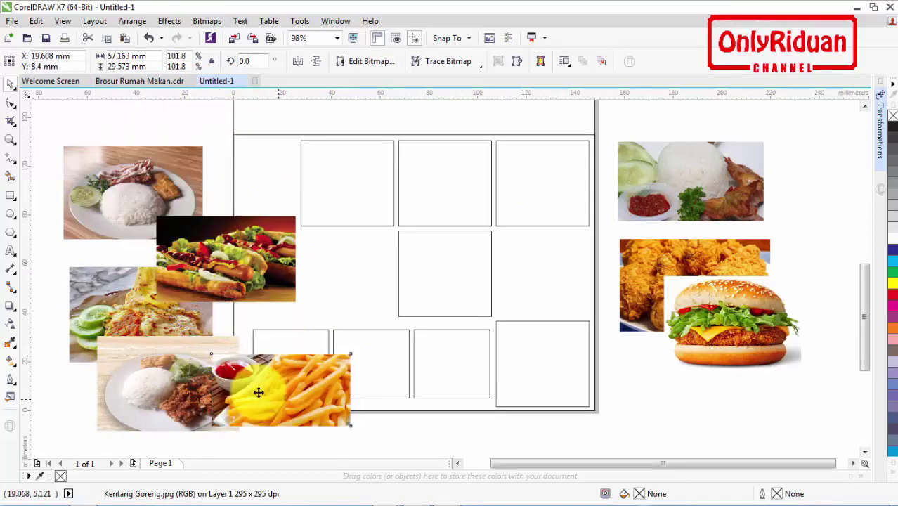
{"action": "left_click_drag", "start_coordinate": [163, 372], "coordinate": [163, 159]}
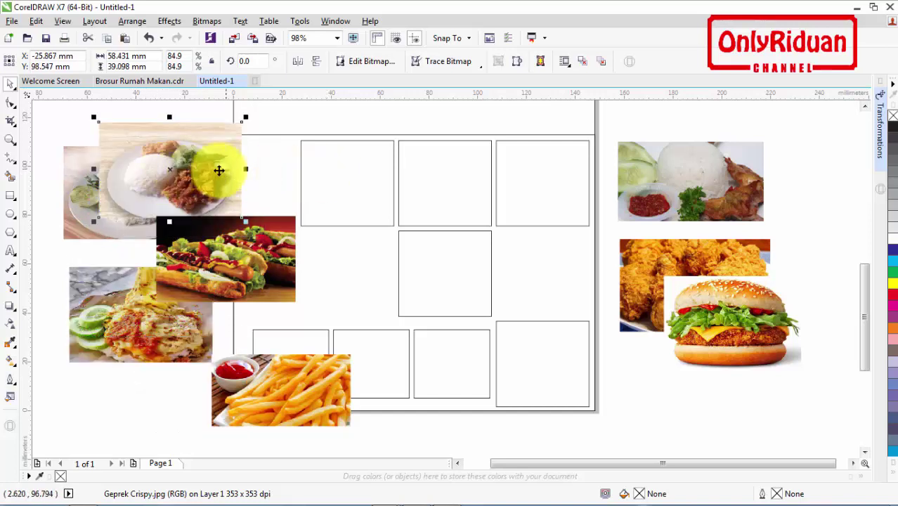
{"action": "mouse_move", "coordinate": [221, 170]}
{"action": "left_mouse_down"}
{"action": "mouse_move", "coordinate": [226, 155]}
{"action": "mouse_move", "coordinate": [205, 140]}
{"action": "mouse_move", "coordinate": [207, 166]}
{"action": "left_mouse_up"}
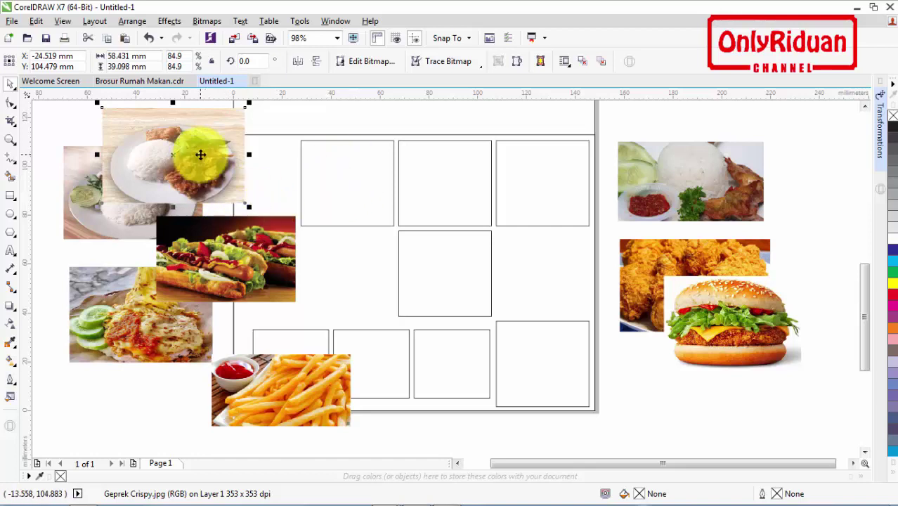
Step: PowerClip the Geprek Crispy photo inside the left frame of the upper row
{"action": "right_click", "coordinate": [201, 150]}
{"action": "left_click", "coordinate": [90, 132]}
{"action": "left_click", "coordinate": [178, 143]}
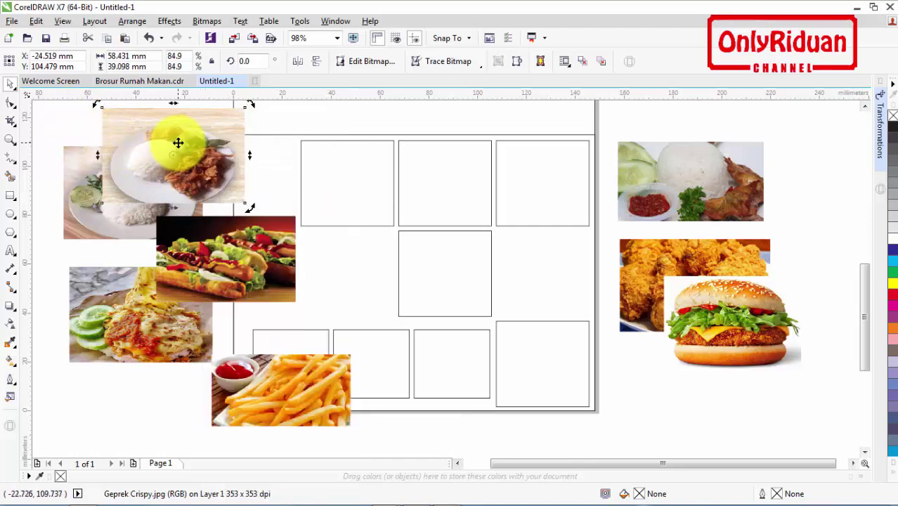
{"action": "right_click", "coordinate": [188, 136]}
{"action": "left_click", "coordinate": [240, 142]}
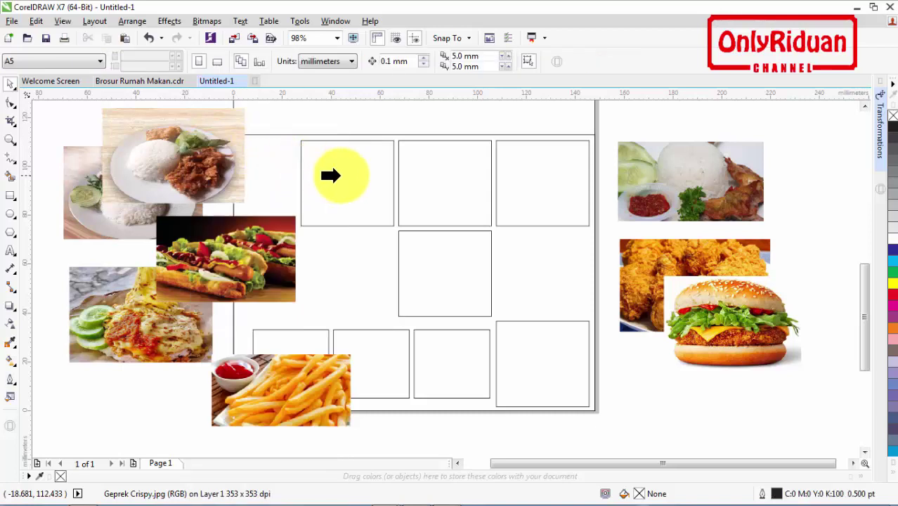
{"action": "left_click", "coordinate": [326, 174]}
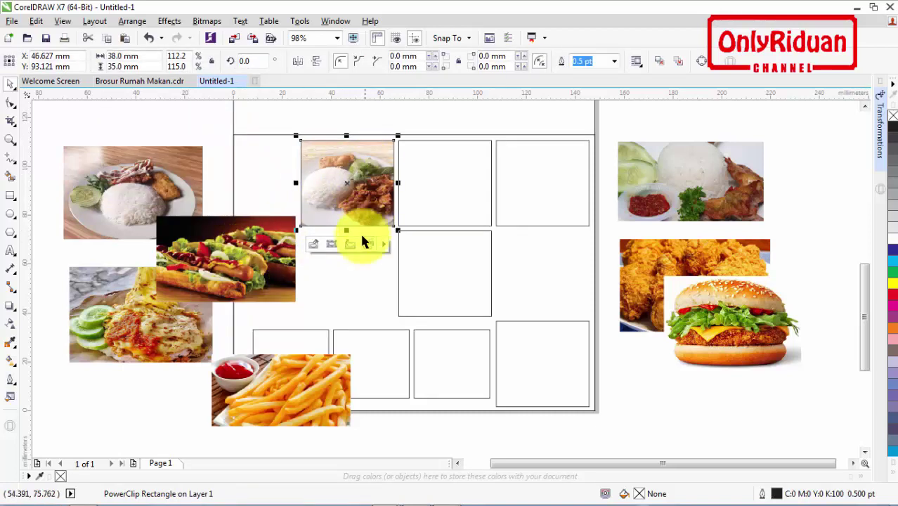
Step: PowerClip the Geprek Crispy Mozarella photo inside the middle frame of the upper row
{"action": "left_click", "coordinate": [135, 325]}
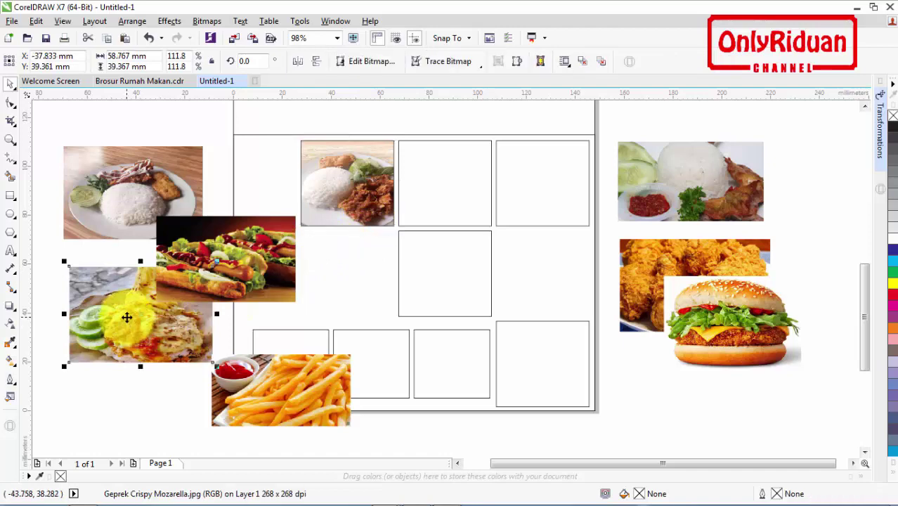
{"action": "right_click", "coordinate": [127, 318]}
{"action": "left_click", "coordinate": [170, 144]}
{"action": "left_click", "coordinate": [438, 179]}
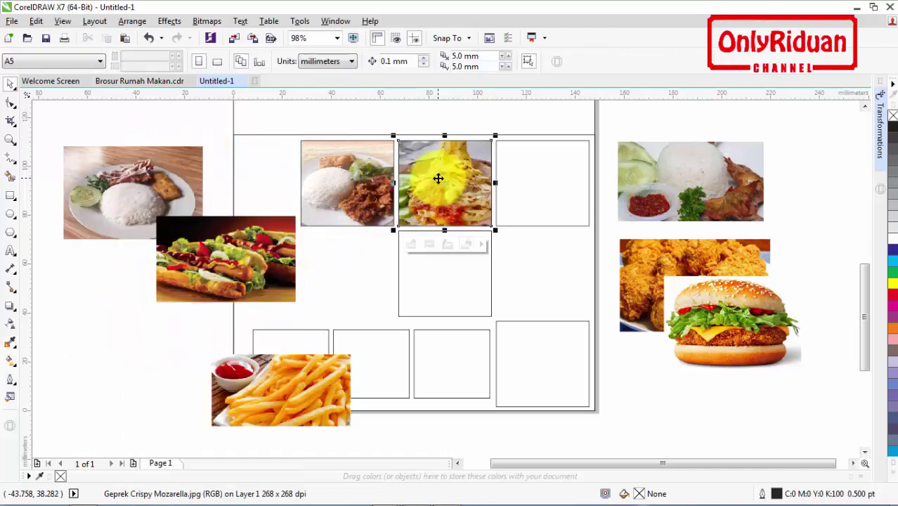
Step: PowerClip the rice-plate photo from beside the page inside the right frame of the upper row
{"action": "left_click", "coordinate": [144, 167]}
{"action": "right_click", "coordinate": [148, 173]}
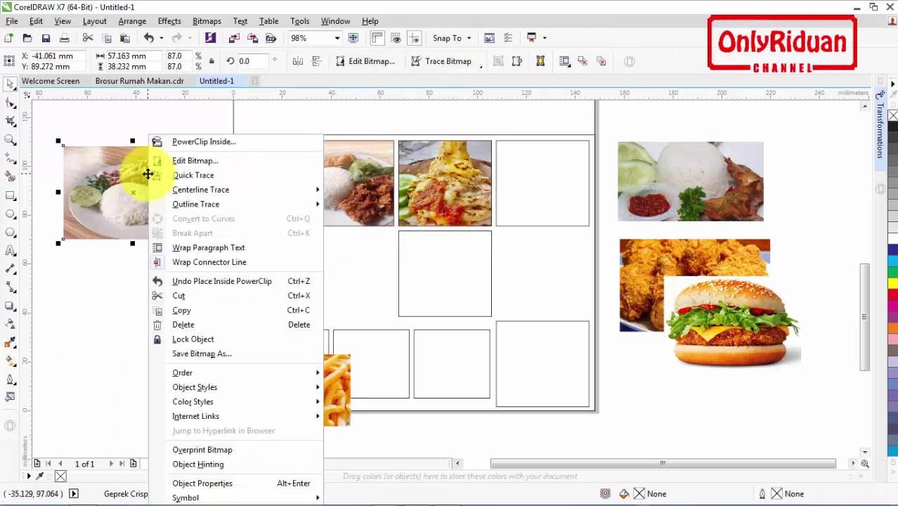
{"action": "left_click", "coordinate": [170, 144]}
{"action": "left_click", "coordinate": [528, 172]}
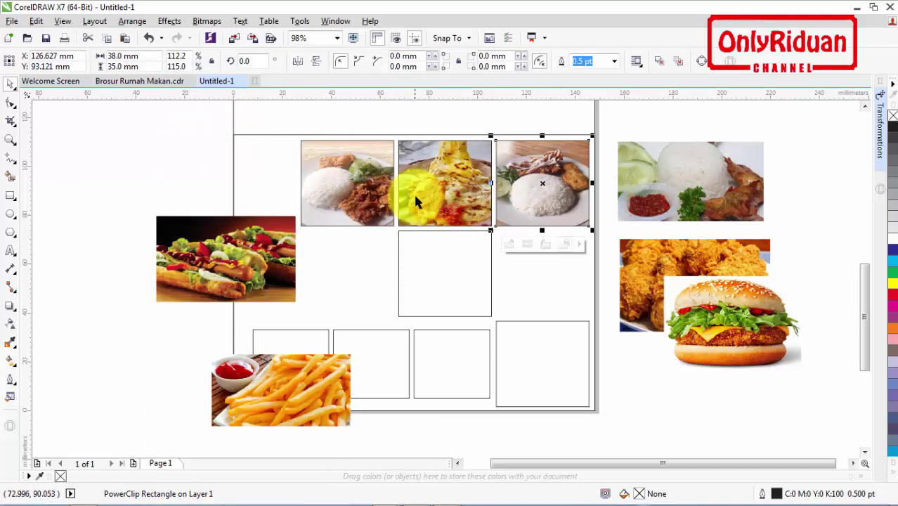
Step: Edit the PowerClip of the upper row's left frame, shift the Geprek Crispy photo slightly left, and finish editing
{"action": "right_click", "coordinate": [344, 184]}
{"action": "left_click", "coordinate": [388, 159]}
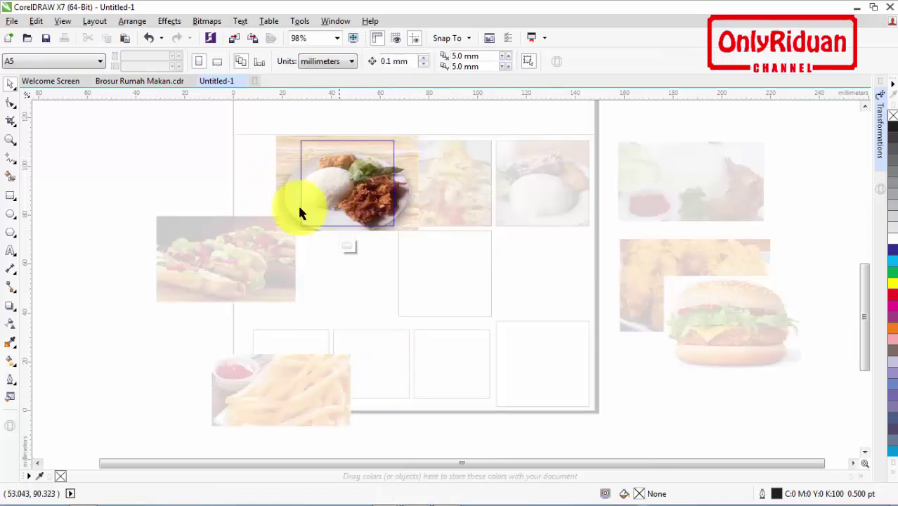
{"action": "left_click", "coordinate": [284, 179]}
{"action": "left_click_drag", "start_coordinate": [285, 178], "coordinate": [285, 179]}
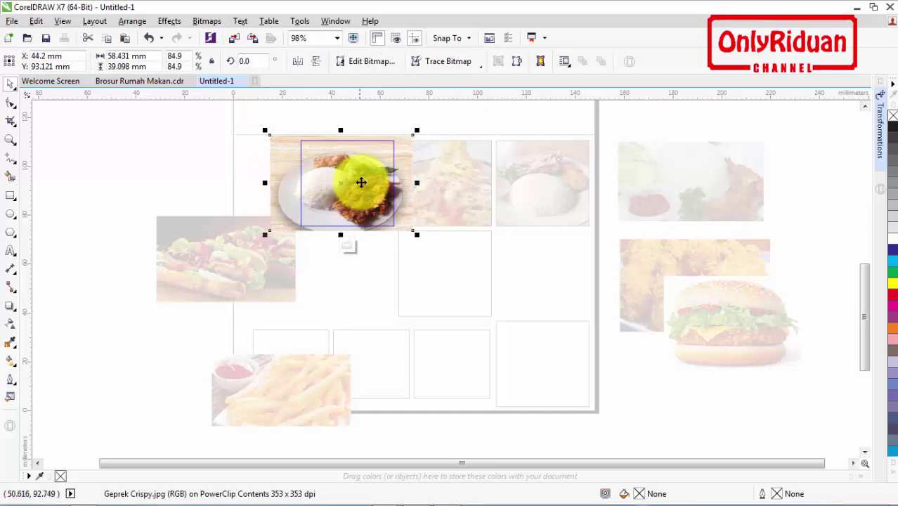
{"action": "right_click", "coordinate": [361, 182]}
{"action": "left_click", "coordinate": [405, 202]}
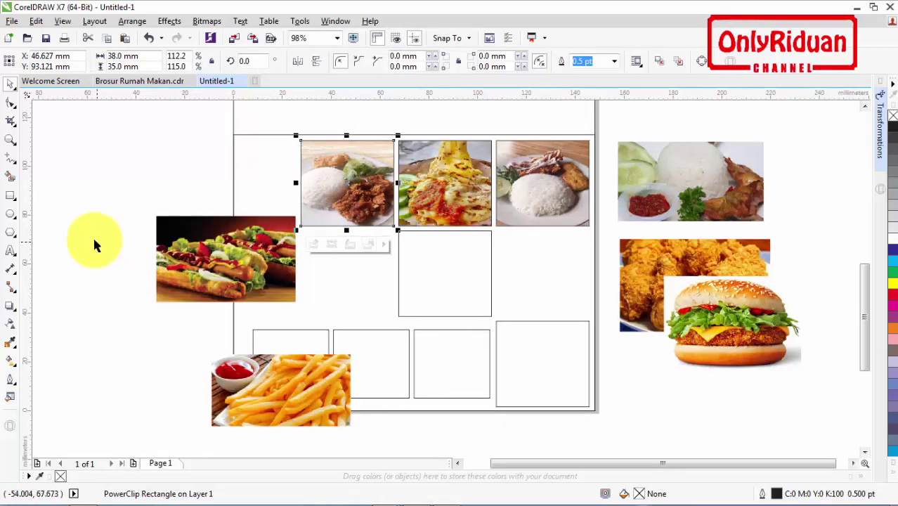
Step: Move the Kentang Goreng photo off the lower-left frame, then bring the Burger photo beside the large lower-right frame and scale it down
{"action": "left_click_drag", "start_coordinate": [237, 364], "coordinate": [135, 317]}
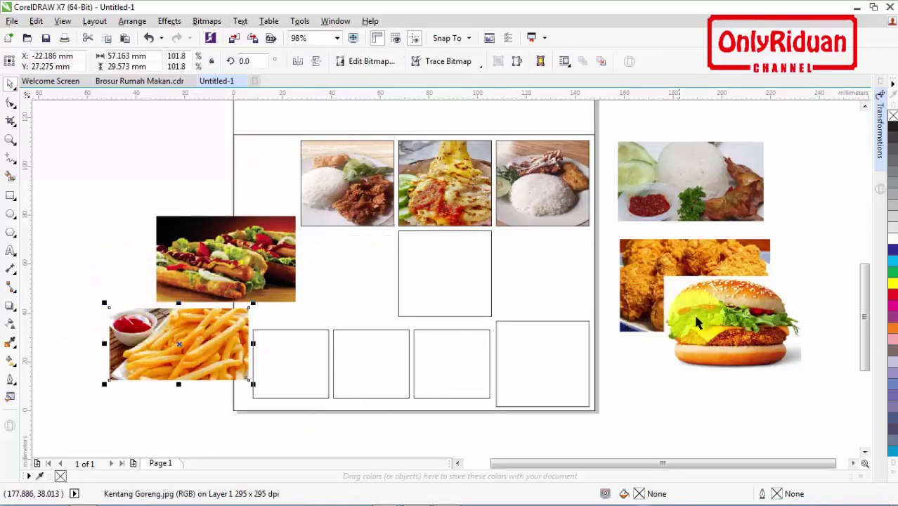
{"action": "left_click_drag", "start_coordinate": [726, 318], "coordinate": [635, 349]}
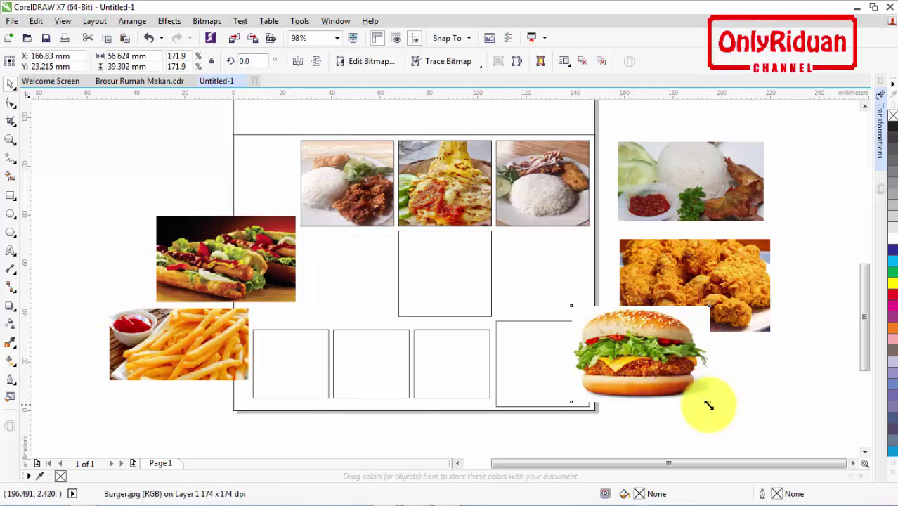
{"action": "left_click_drag", "start_coordinate": [709, 405], "coordinate": [668, 373]}
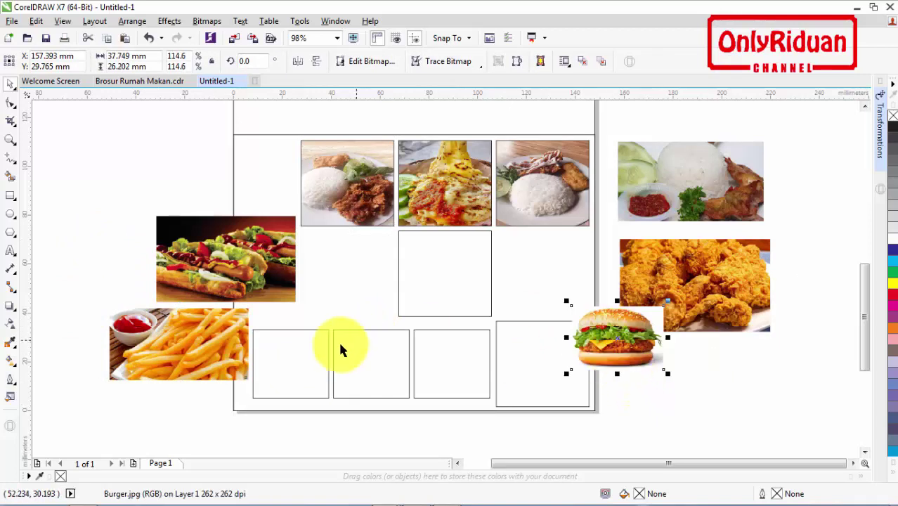
{"action": "left_click_drag", "start_coordinate": [672, 377], "coordinate": [690, 387]}
Step: PowerClip the Burger photo inside the left small frame of the lower row
{"action": "right_click", "coordinate": [634, 341]}
{"action": "left_click", "coordinate": [681, 142]}
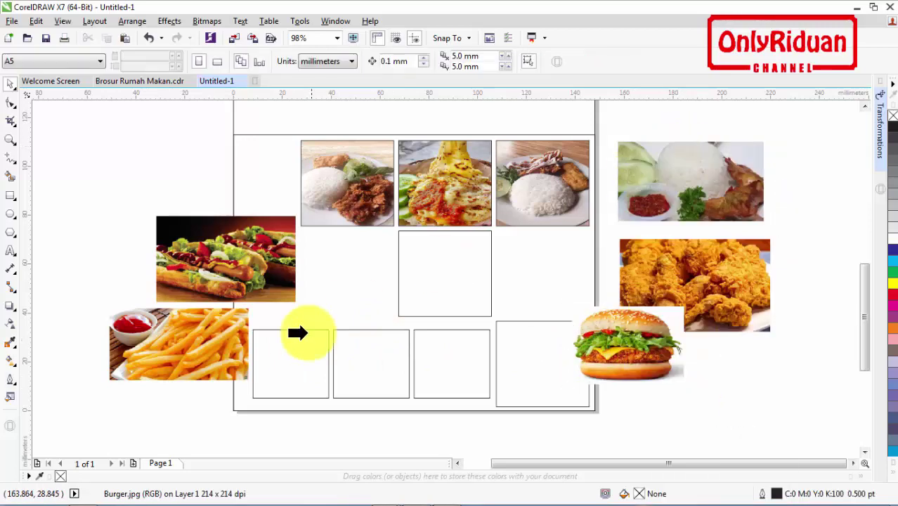
{"action": "left_click", "coordinate": [296, 348]}
Step: PowerClip the Kentang Goreng photo inside the second small frame of the lower row
{"action": "left_click", "coordinate": [209, 357]}
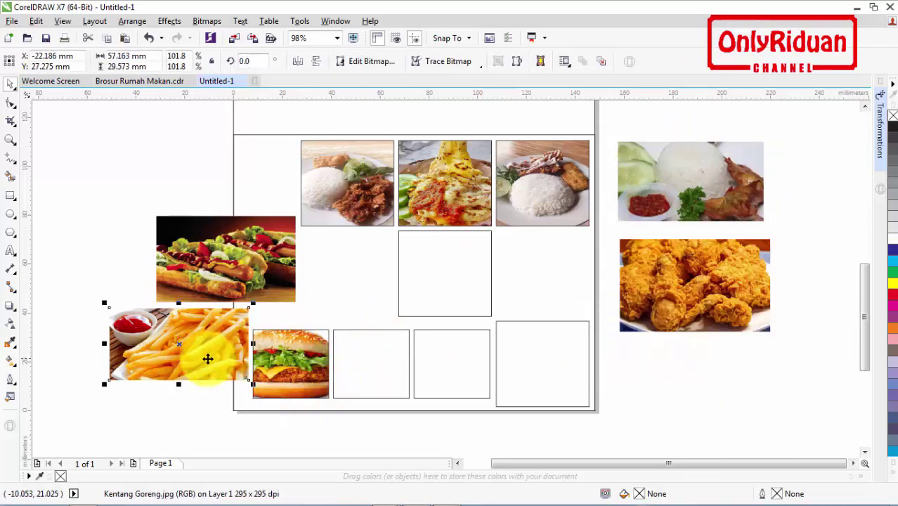
{"action": "right_click", "coordinate": [194, 345]}
{"action": "left_click", "coordinate": [242, 143]}
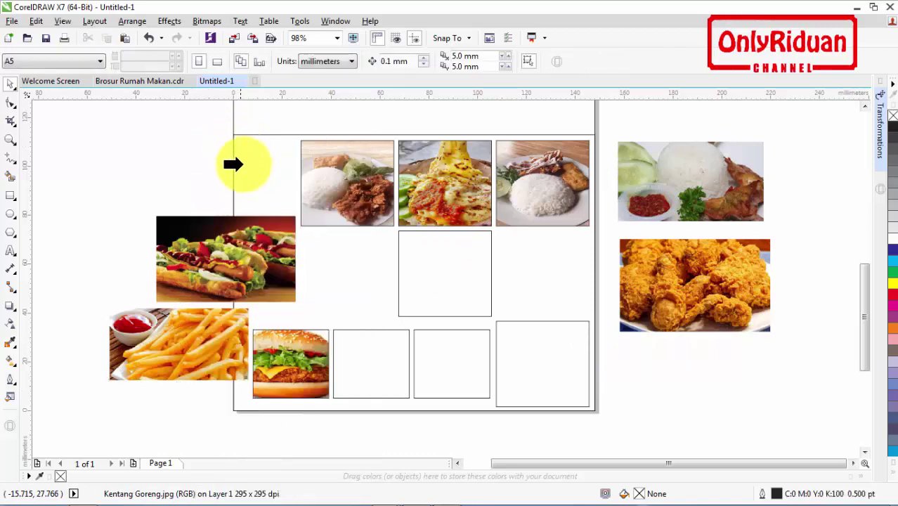
{"action": "left_click", "coordinate": [369, 363]}
Step: PowerClip the Hotdog photo inside the third small frame of the lower row
{"action": "left_click", "coordinate": [242, 277]}
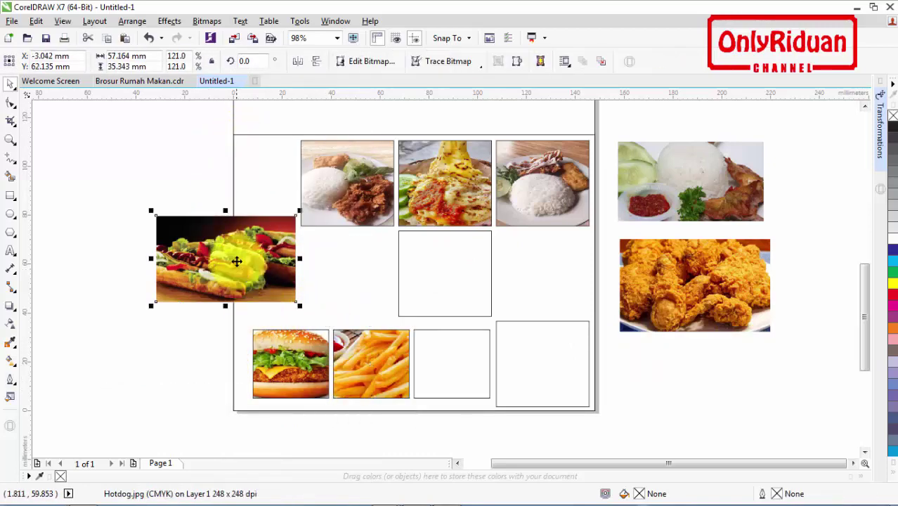
{"action": "right_click", "coordinate": [238, 259]}
{"action": "left_click", "coordinate": [285, 144]}
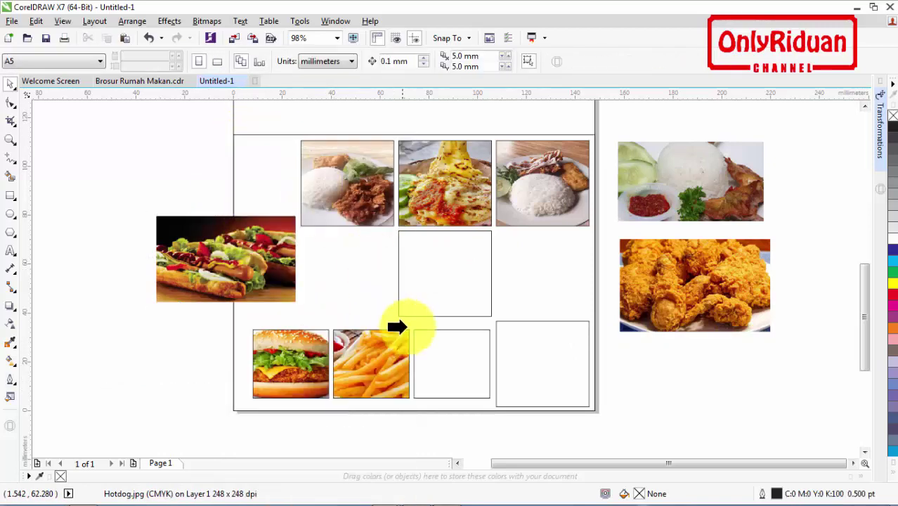
{"action": "left_click", "coordinate": [444, 365]}
Step: PowerClip the Ayam Lalapan + Nasi photo inside the large lower-right frame
{"action": "left_click", "coordinate": [694, 198]}
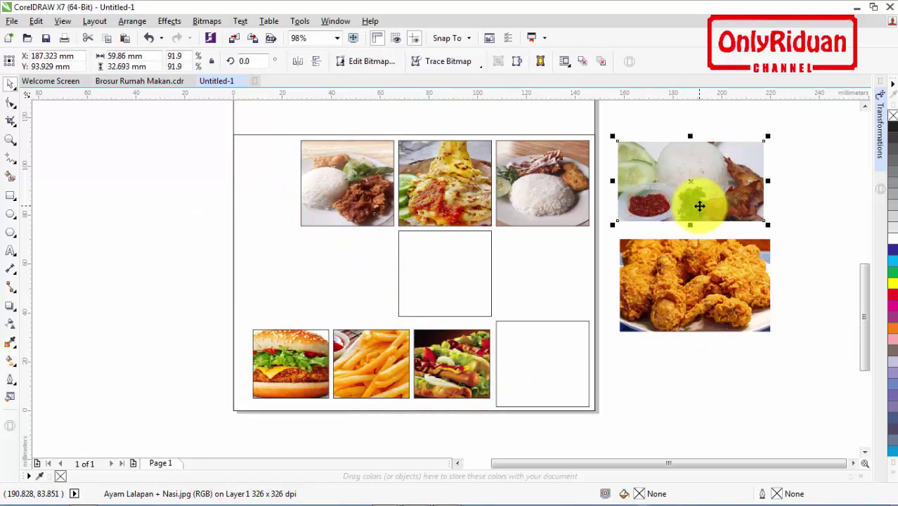
{"action": "right_click", "coordinate": [688, 179]}
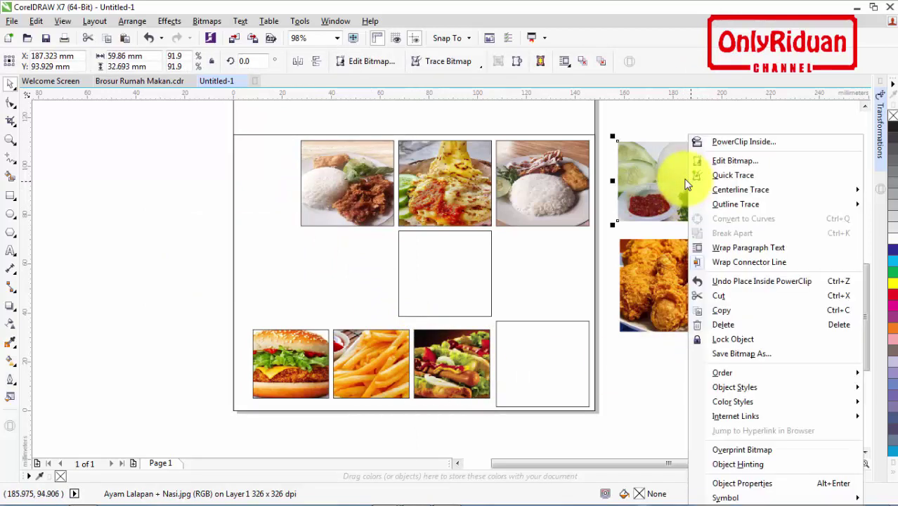
{"action": "left_click", "coordinate": [713, 142]}
{"action": "left_click", "coordinate": [543, 358]}
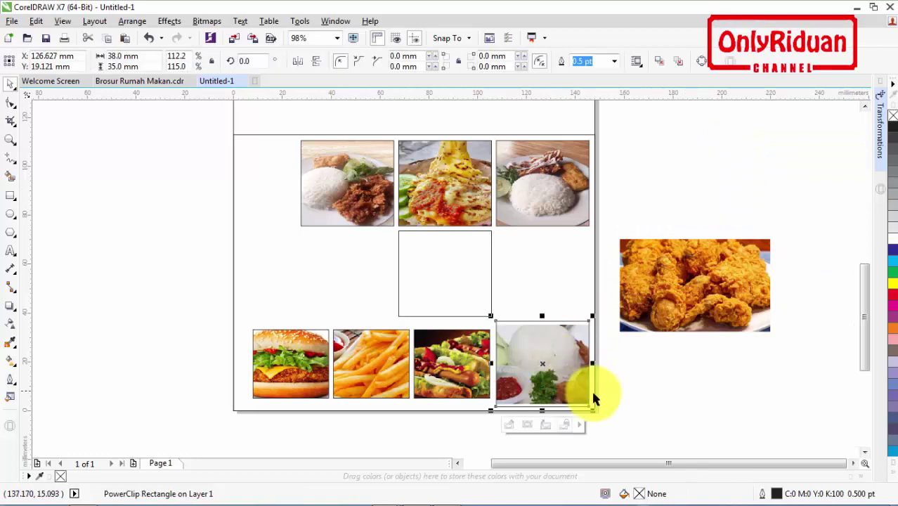
Step: Duplicate the ayam-goreng-tepung photo to the left of the page and enlarge the copy to about 190.7 x 117.6 mm
{"action": "left_click", "coordinate": [682, 290]}
{"action": "left_click_drag", "start_coordinate": [682, 286], "coordinate": [142, 279]}
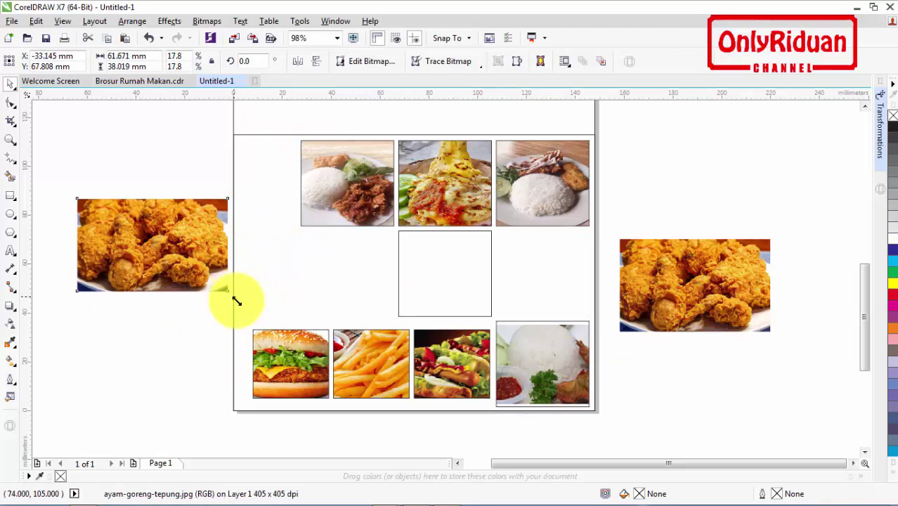
{"action": "left_click_drag", "start_coordinate": [237, 301], "coordinate": [447, 431]}
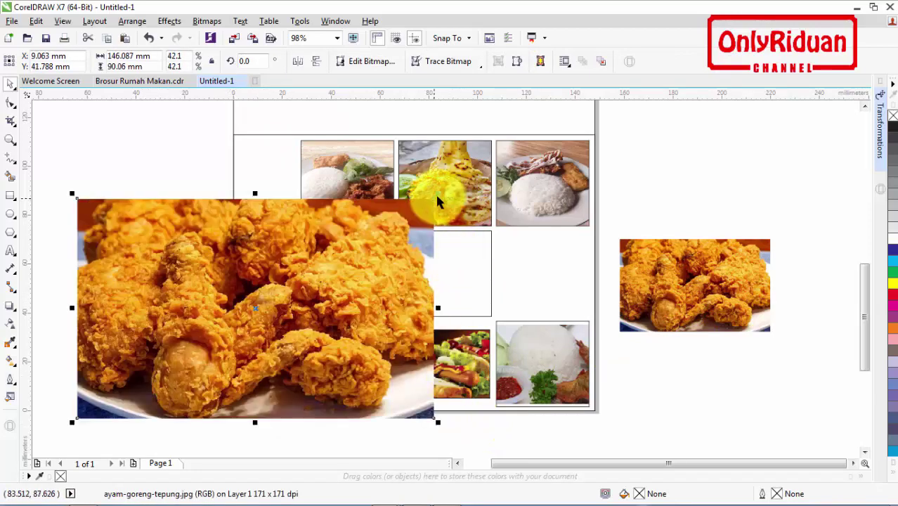
{"action": "left_click_drag", "start_coordinate": [437, 201], "coordinate": [550, 130]}
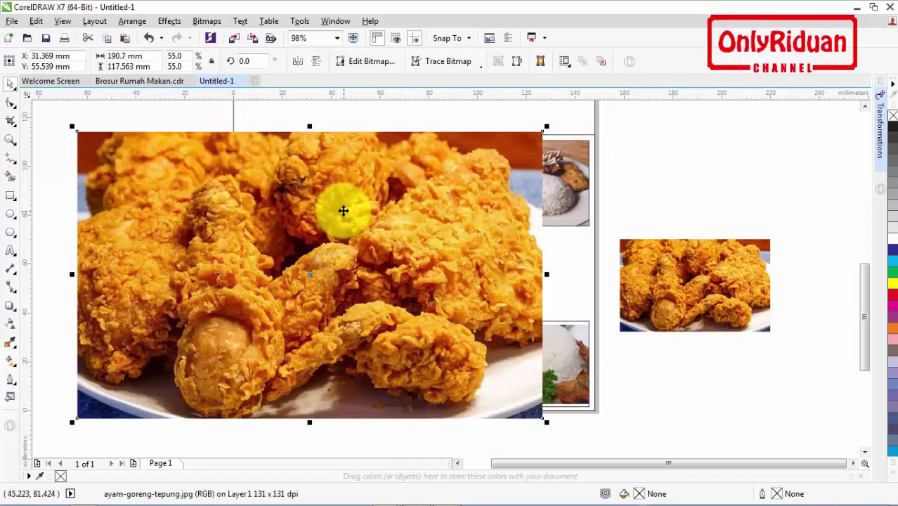
Step: Move the enlarged fried chicken photo to the right of the page and mirror it horizontally
{"action": "left_click_drag", "start_coordinate": [242, 209], "coordinate": [729, 206]}
{"action": "left_click", "coordinate": [855, 463]}
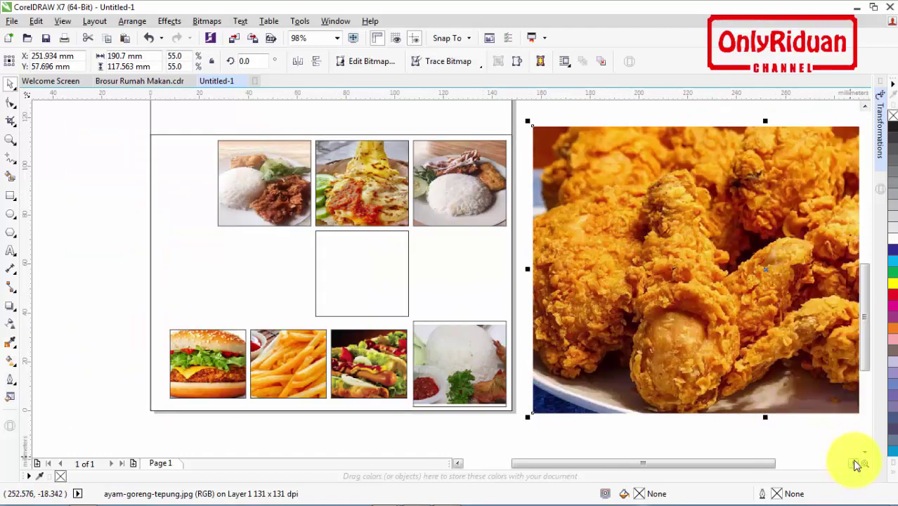
{"action": "left_click", "coordinate": [856, 464]}
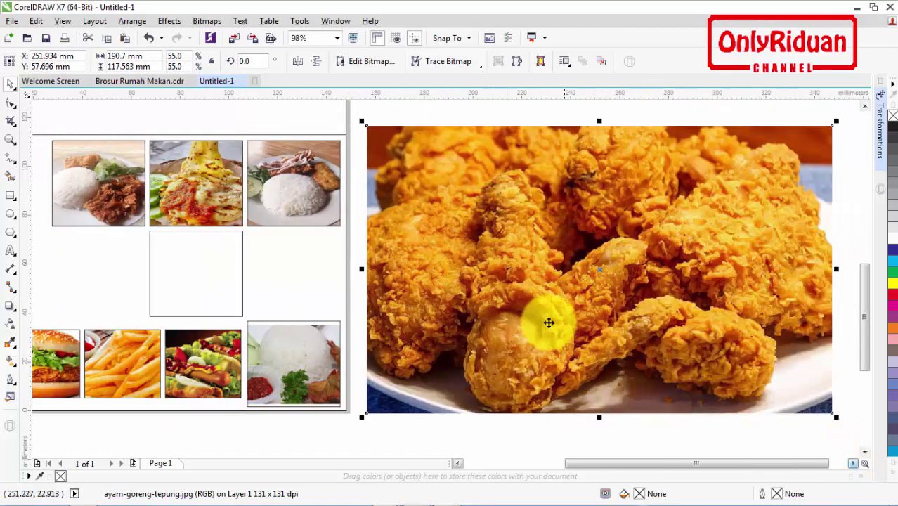
{"action": "left_click", "coordinate": [298, 63]}
{"action": "left_click_drag", "start_coordinate": [427, 195], "coordinate": [524, 222]}
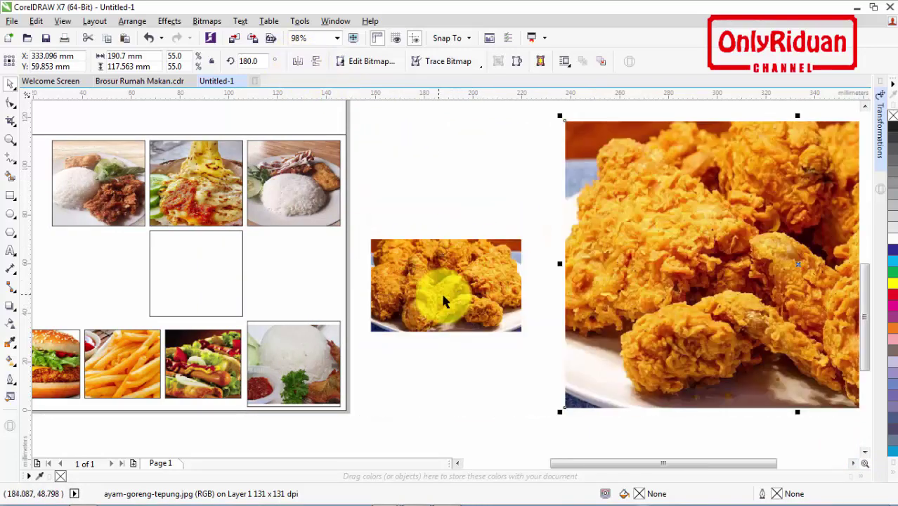
{"action": "left_click_drag", "start_coordinate": [644, 233], "coordinate": [461, 233]}
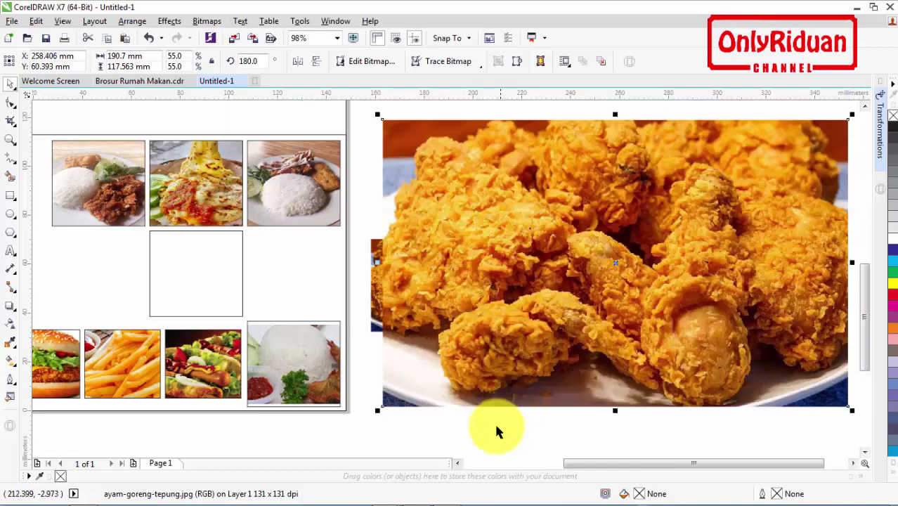
Step: PowerClip the enlarged fried chicken photo inside the large background rectangle behind the frames
{"action": "left_click", "coordinate": [458, 462]}
{"action": "right_click", "coordinate": [616, 242]}
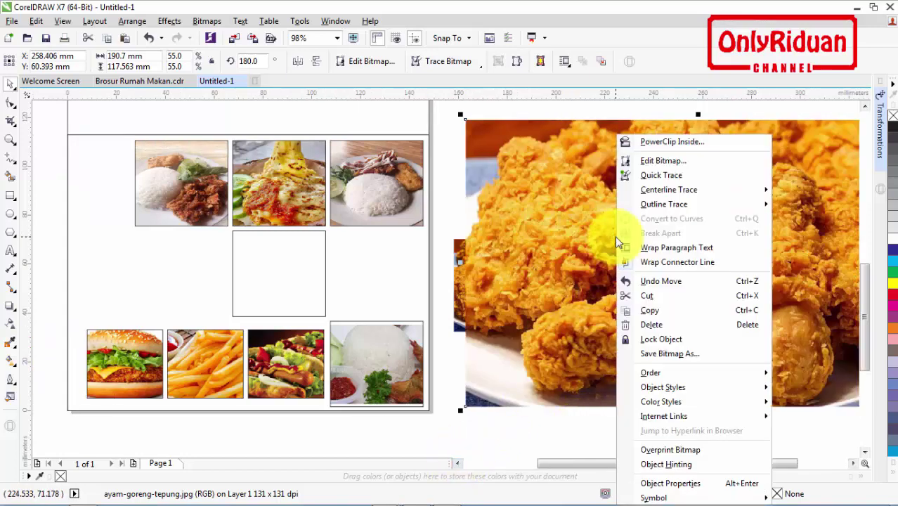
{"action": "left_click", "coordinate": [663, 142]}
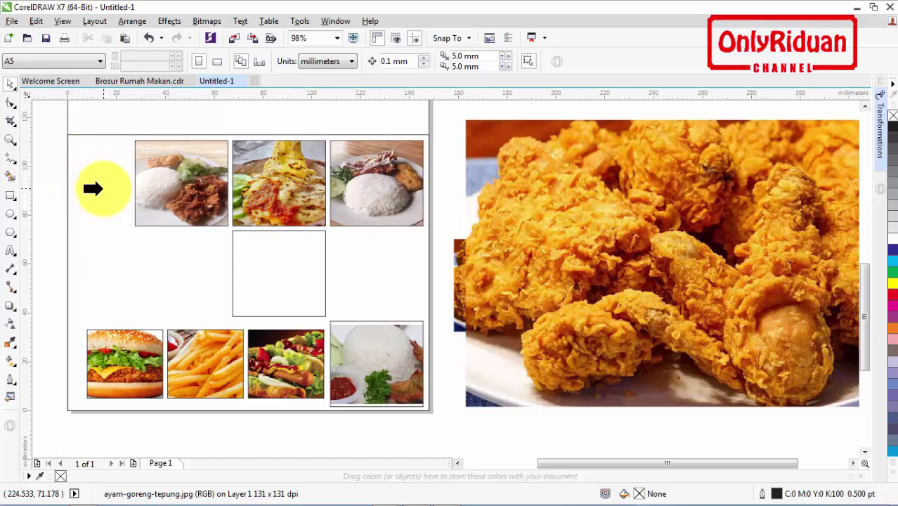
{"action": "left_click", "coordinate": [86, 161]}
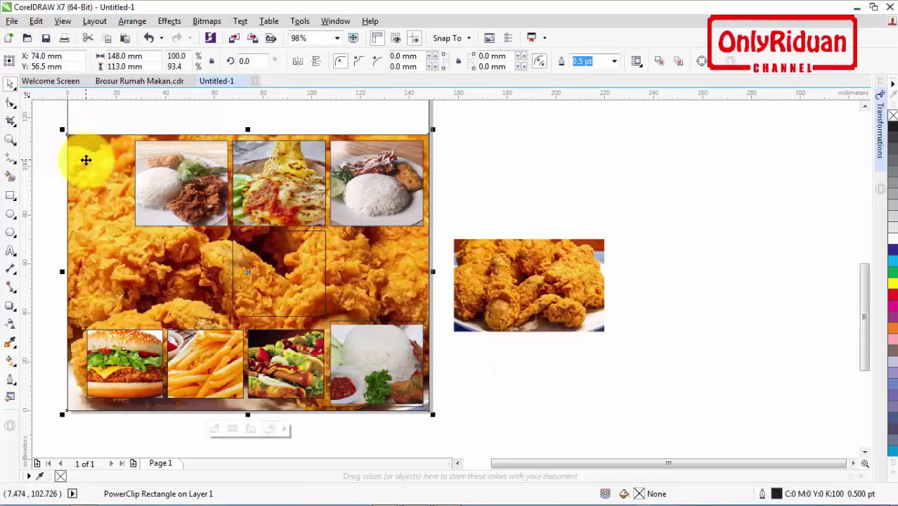
Step: PowerClip the small ayam-goreng-tepung photo inside the empty centre frame and deselect it
{"action": "left_click", "coordinate": [540, 273]}
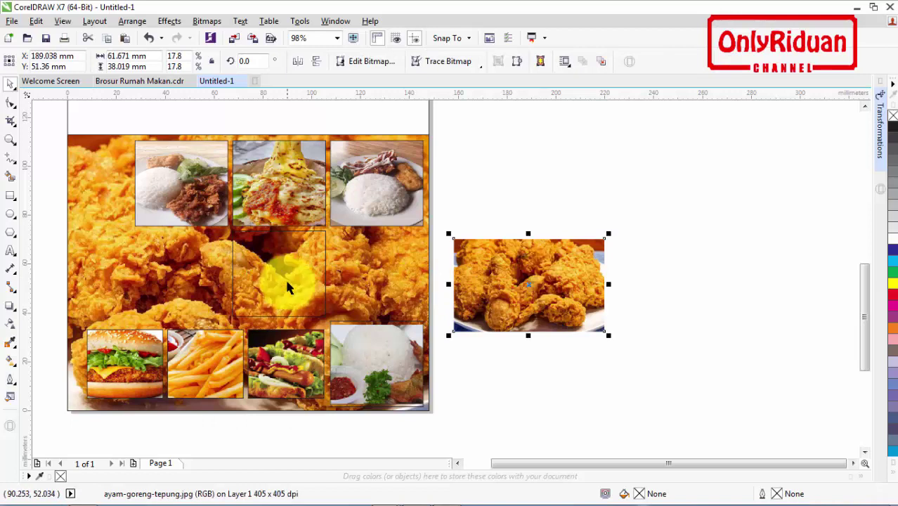
{"action": "right_click", "coordinate": [512, 261]}
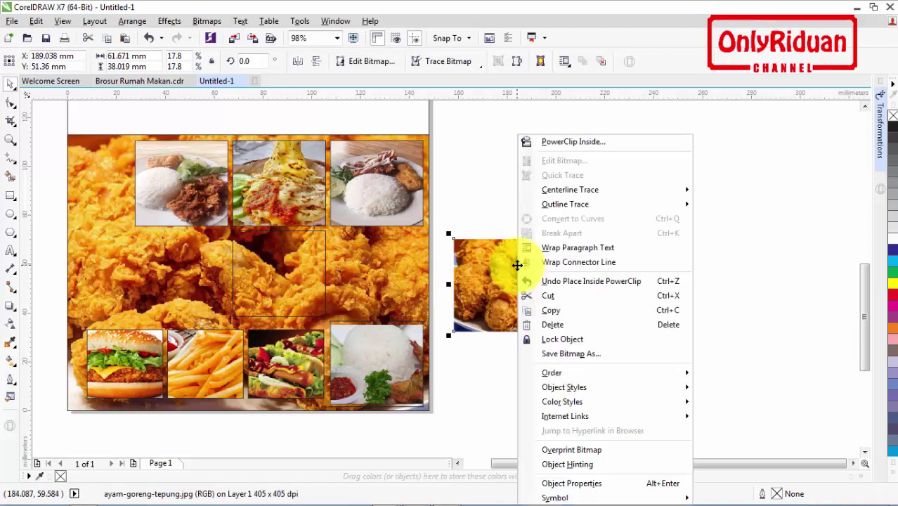
{"action": "left_click", "coordinate": [541, 140]}
{"action": "left_click", "coordinate": [275, 263]}
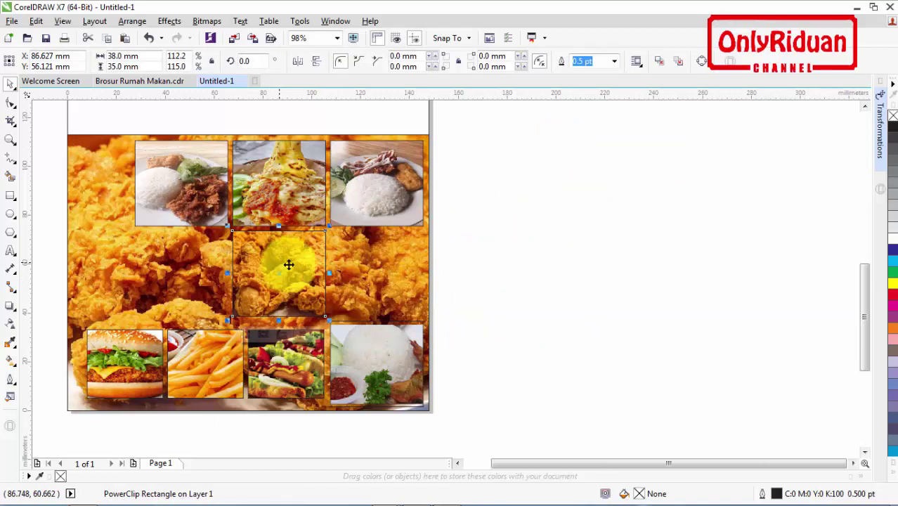
{"action": "left_click", "coordinate": [522, 259]}
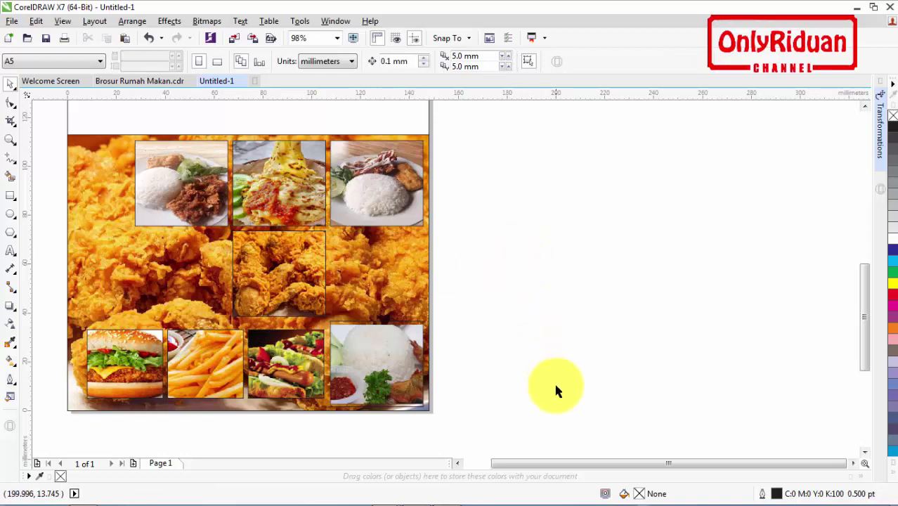
Step: Open the background rectangle's PowerClip for editing and shift the fried chicken photo to the right within it
{"action": "left_click", "coordinate": [457, 464]}
{"action": "left_click", "coordinate": [458, 464]}
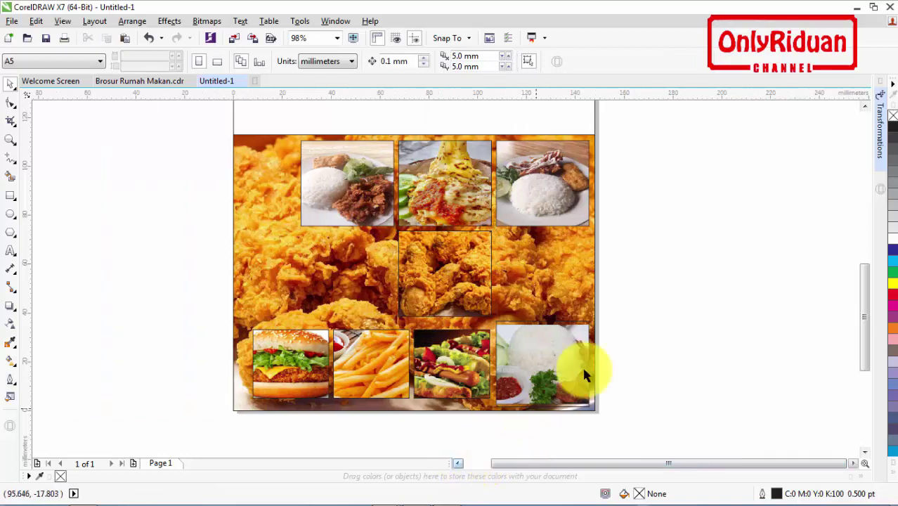
{"action": "left_click", "coordinate": [291, 267]}
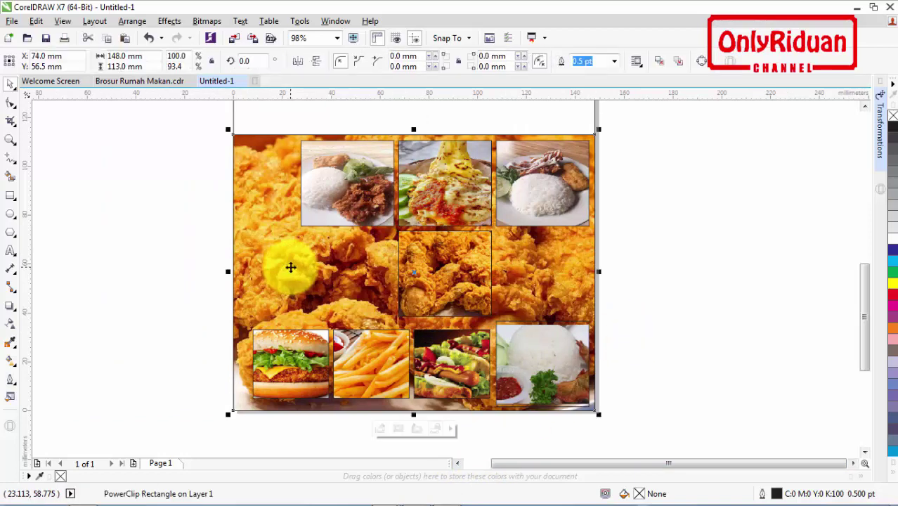
{"action": "right_click", "coordinate": [263, 218]}
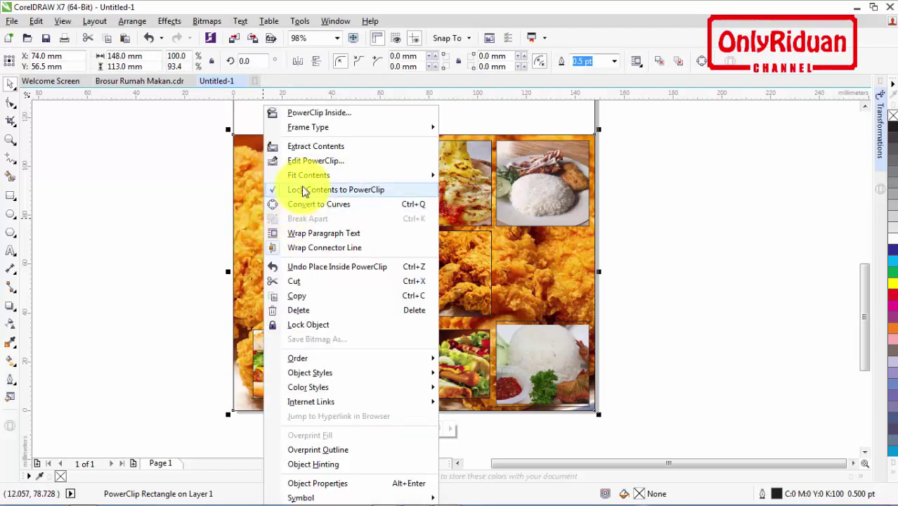
{"action": "left_click", "coordinate": [302, 163]}
{"action": "left_click", "coordinate": [285, 228]}
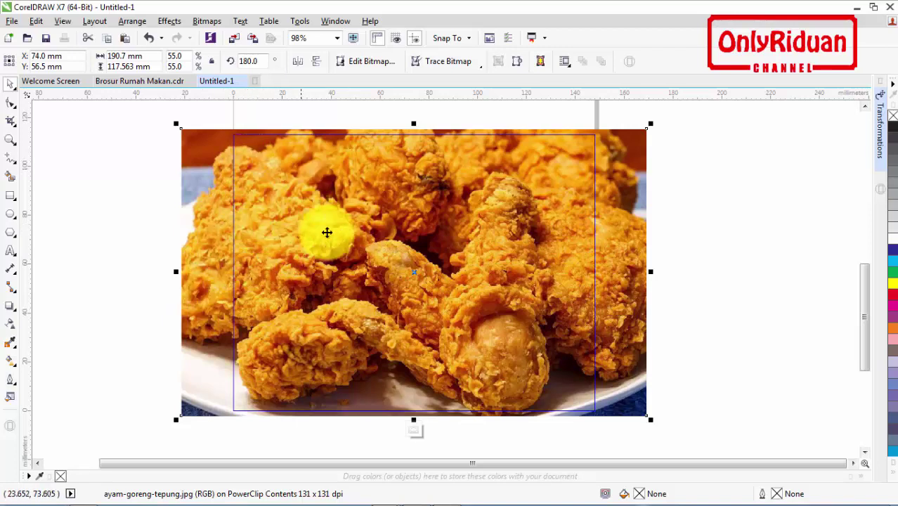
{"action": "left_click_drag", "start_coordinate": [330, 232], "coordinate": [362, 232]}
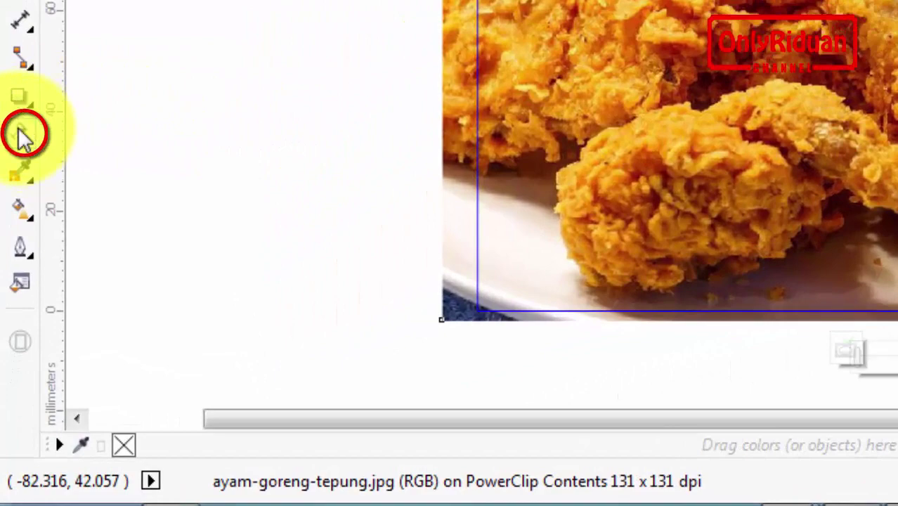
Step: Apply a uniform transparency of 50 to the fried chicken background photo and finish editing its PowerClip
{"action": "left_click", "coordinate": [24, 137]}
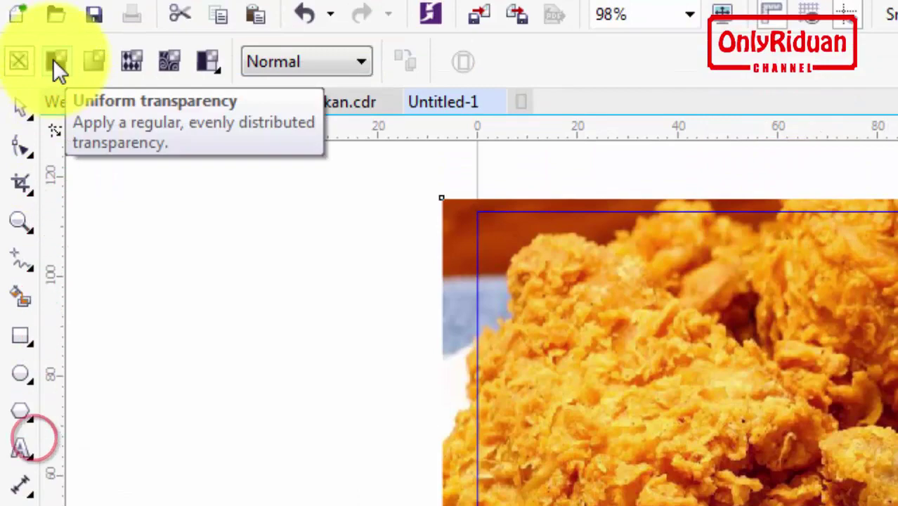
{"action": "left_click", "coordinate": [58, 63]}
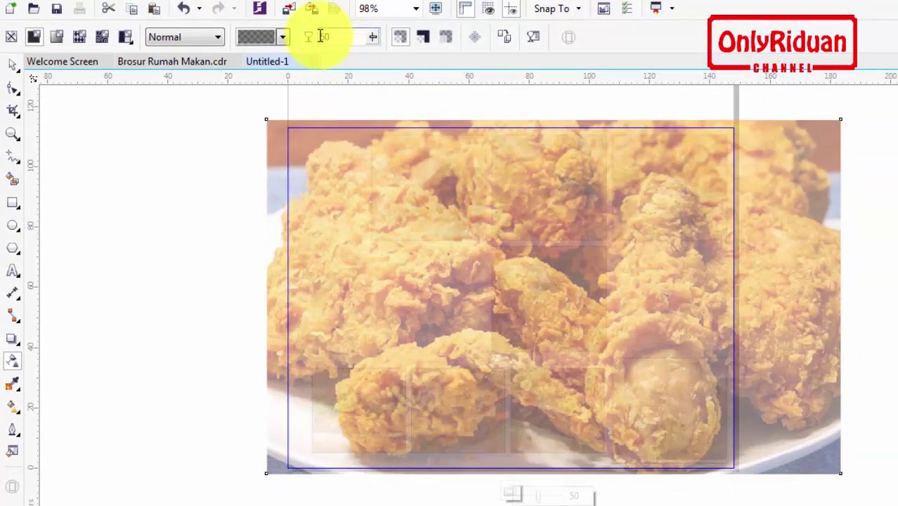
{"action": "right_click", "coordinate": [661, 208]}
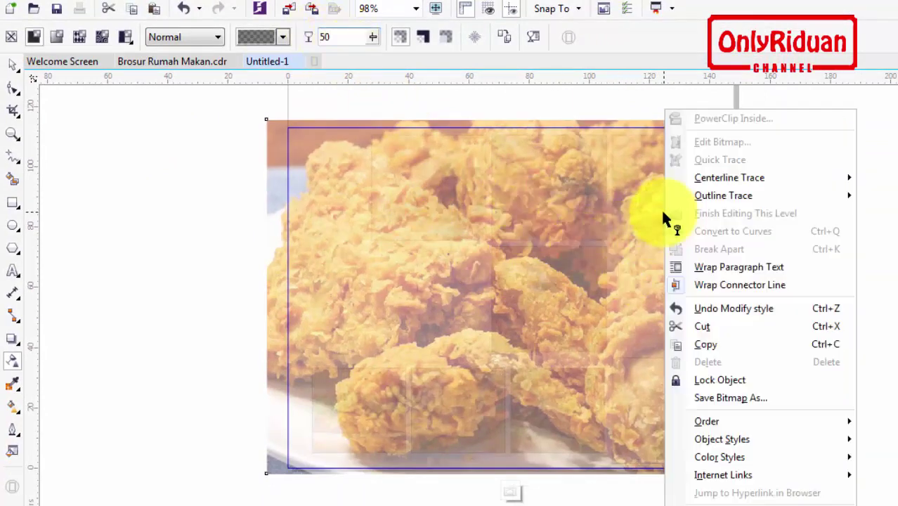
{"action": "left_click", "coordinate": [707, 213]}
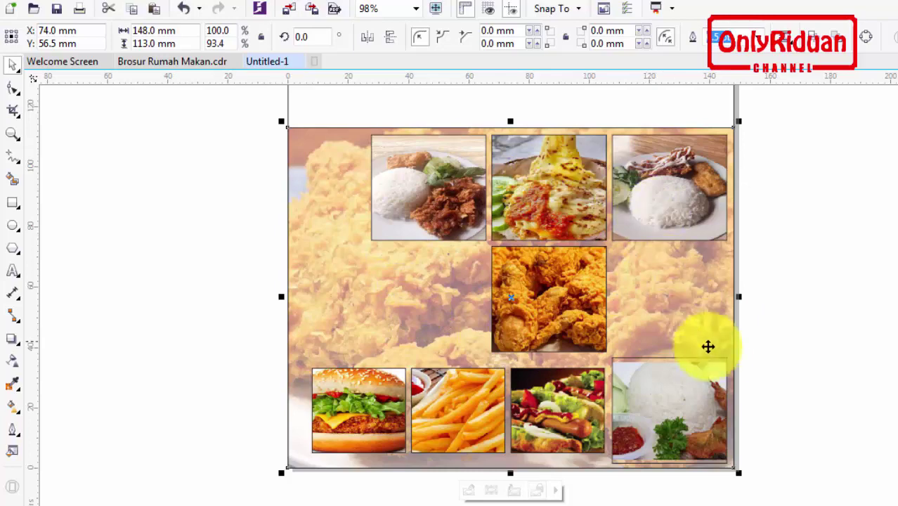
Step: Enlarge the rice and chicken photo inside the upper row's first frame to about 62.7 × 42 mm, keeping its upper-right corner fixed
{"action": "left_click", "coordinate": [451, 201]}
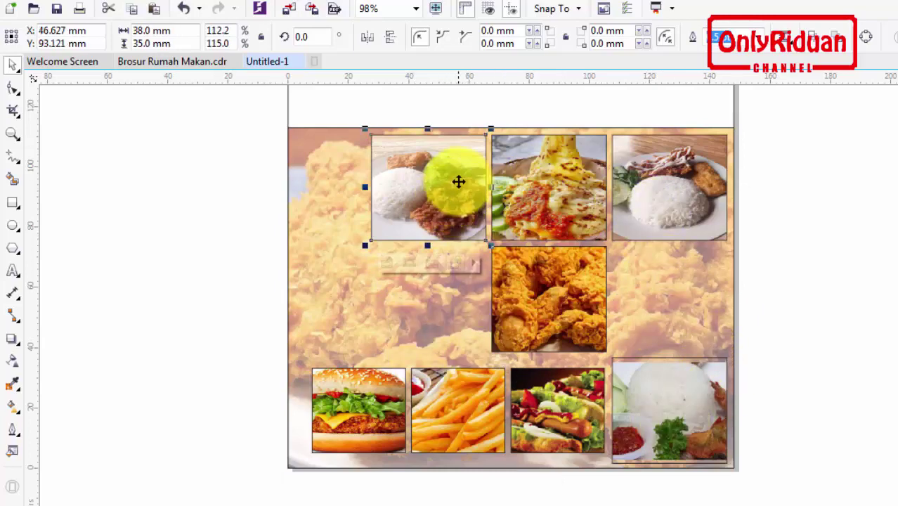
{"action": "right_click", "coordinate": [458, 182]}
{"action": "left_click", "coordinate": [485, 160]}
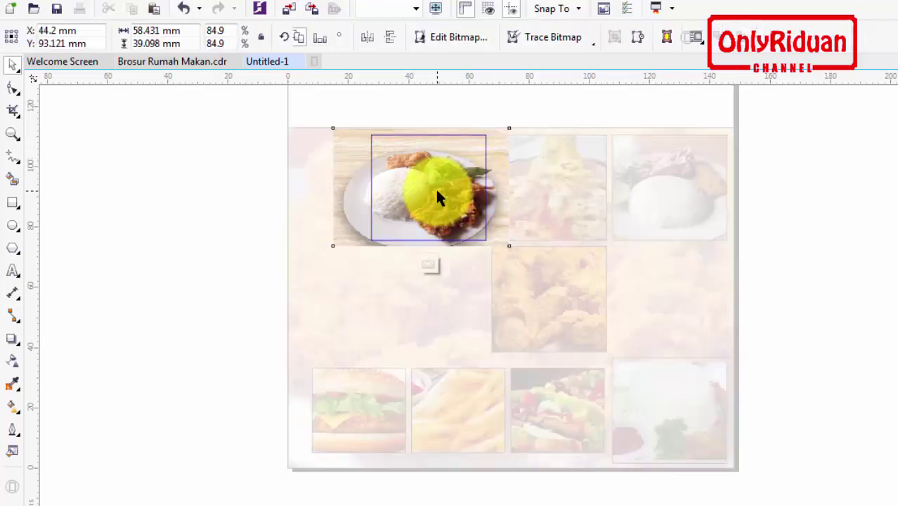
{"action": "left_click_drag", "start_coordinate": [330, 251], "coordinate": [315, 261]}
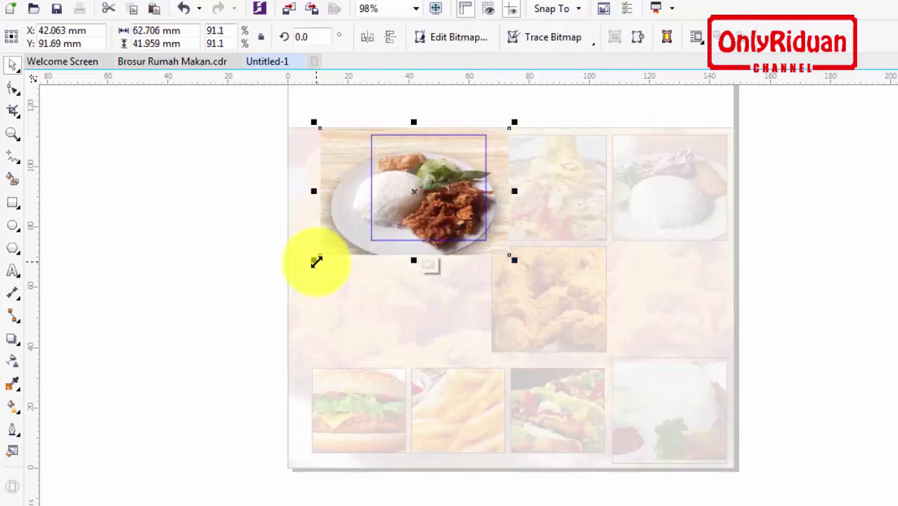
{"action": "right_click", "coordinate": [453, 192]}
{"action": "left_click", "coordinate": [510, 213]}
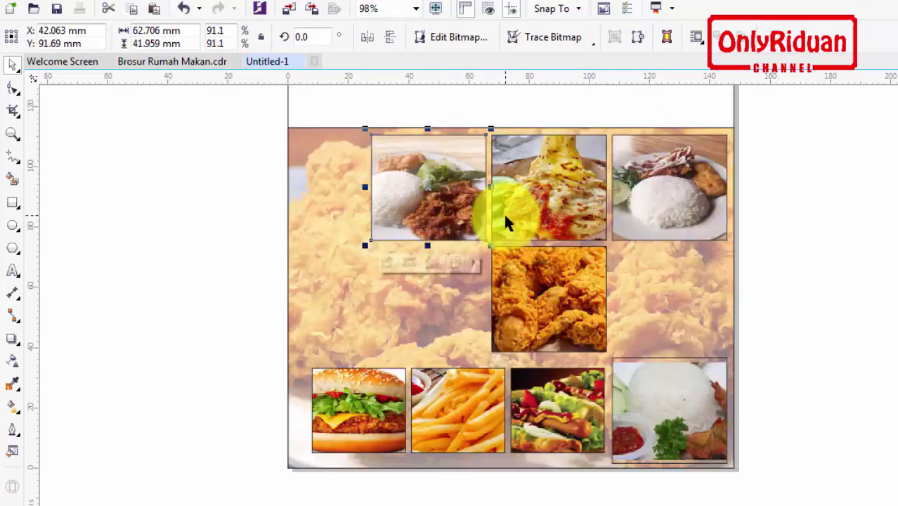
Step: Shrink the cheese-topped chicken photo inside the upper row's middle frame to about 56.5 × 37.8 mm and finish editing the PowerClip
{"action": "right_click", "coordinate": [555, 197]}
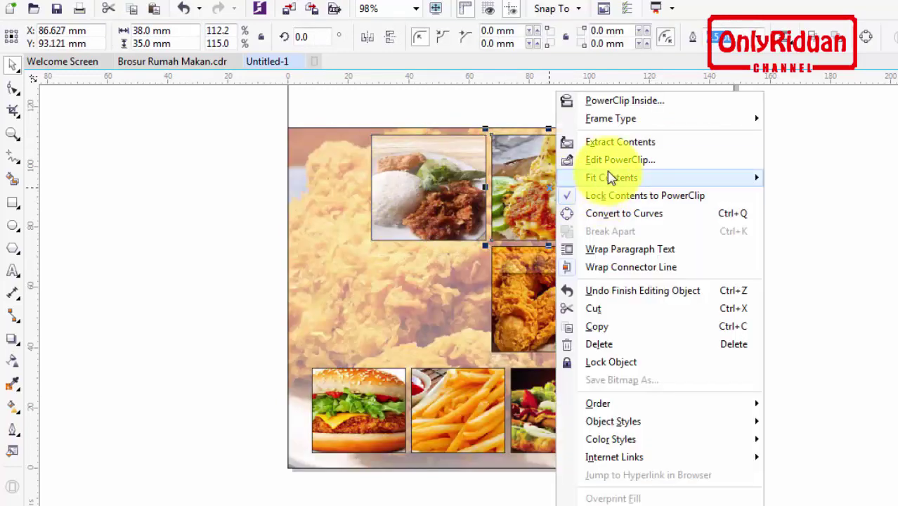
{"action": "left_click", "coordinate": [626, 160]}
{"action": "left_click", "coordinate": [631, 230]}
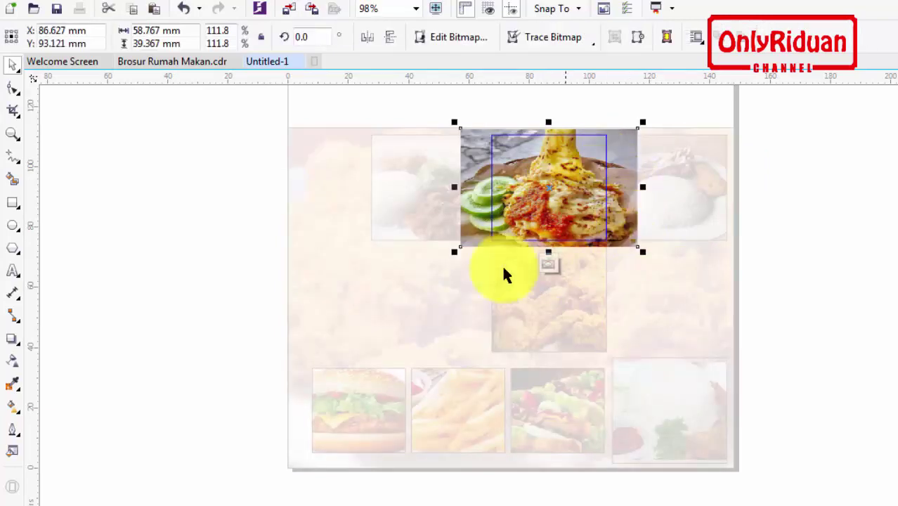
{"action": "left_click_drag", "start_coordinate": [457, 253], "coordinate": [464, 249]}
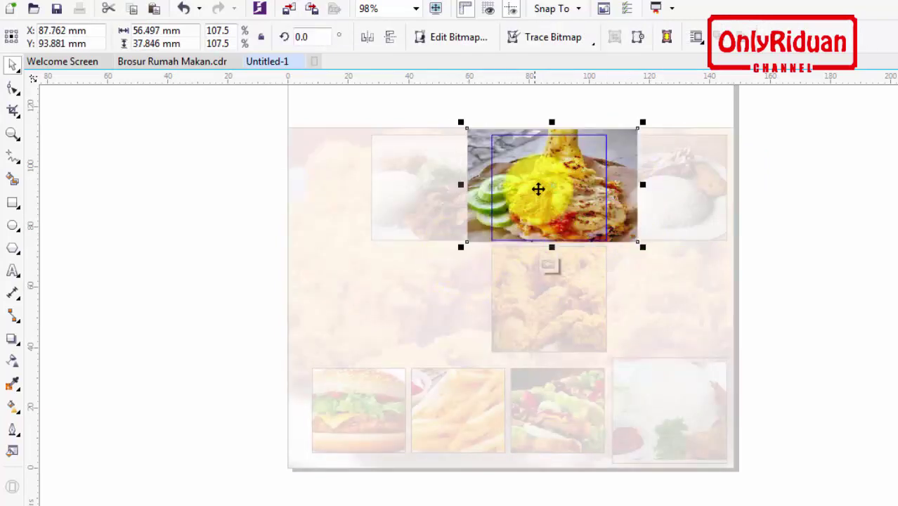
{"action": "right_click", "coordinate": [541, 176]}
{"action": "left_click", "coordinate": [616, 210]}
Step: Enlarge the rice plate photo inside the upper row's last frame to about 63.1 × 42.2 mm and finish editing the PowerClip
{"action": "left_click", "coordinate": [668, 188]}
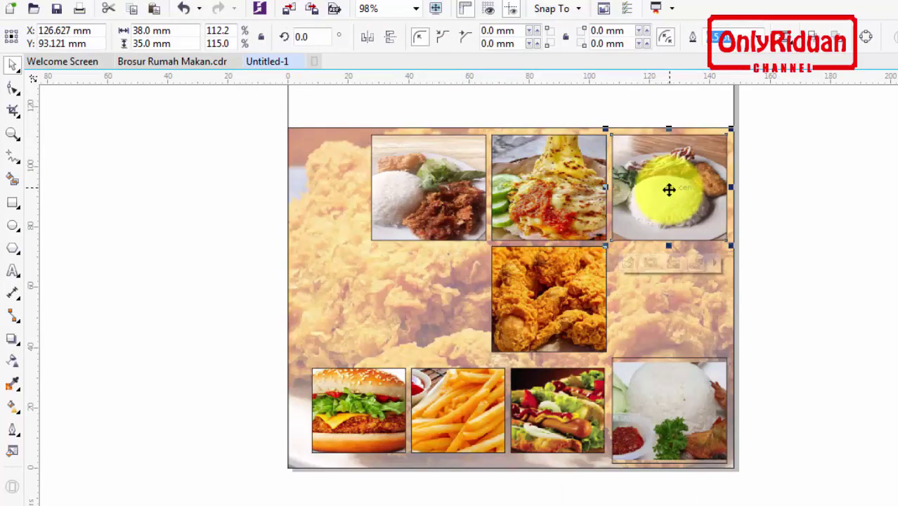
{"action": "right_click", "coordinate": [668, 188]}
{"action": "left_click", "coordinate": [729, 160]}
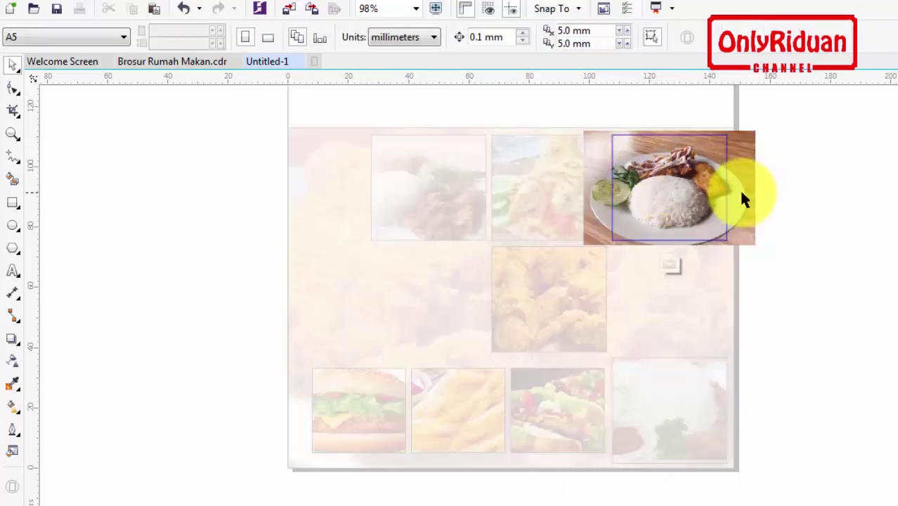
{"action": "left_click_drag", "start_coordinate": [766, 251], "coordinate": [778, 261]}
{"action": "right_click", "coordinate": [668, 195]}
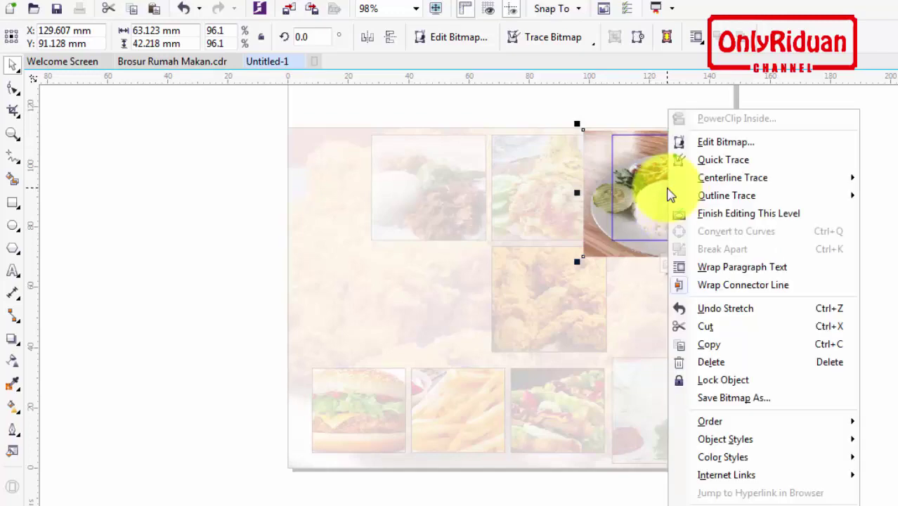
{"action": "left_click", "coordinate": [712, 213]}
Step: Shift the fried chicken photo inside the centre frame about 10 mm to the left and finish editing the PowerClip
{"action": "left_click", "coordinate": [552, 302]}
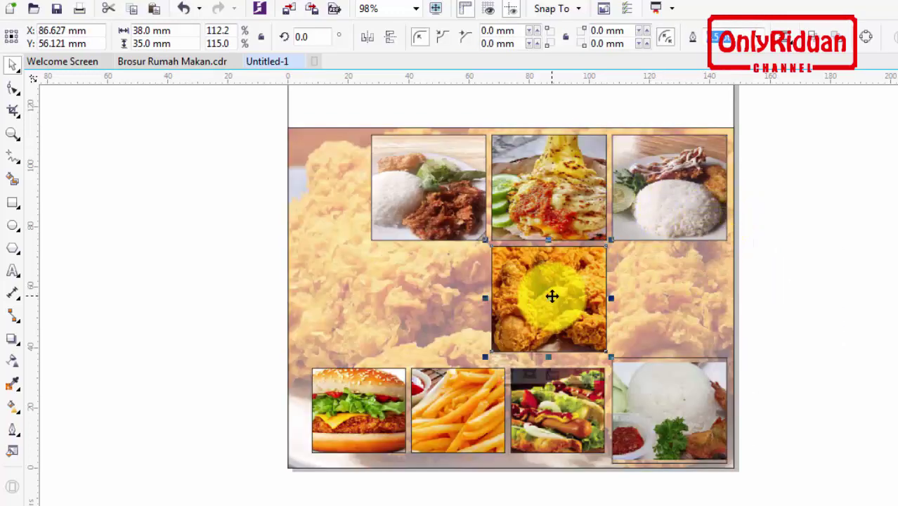
{"action": "right_click", "coordinate": [552, 295]}
{"action": "left_click", "coordinate": [601, 164]}
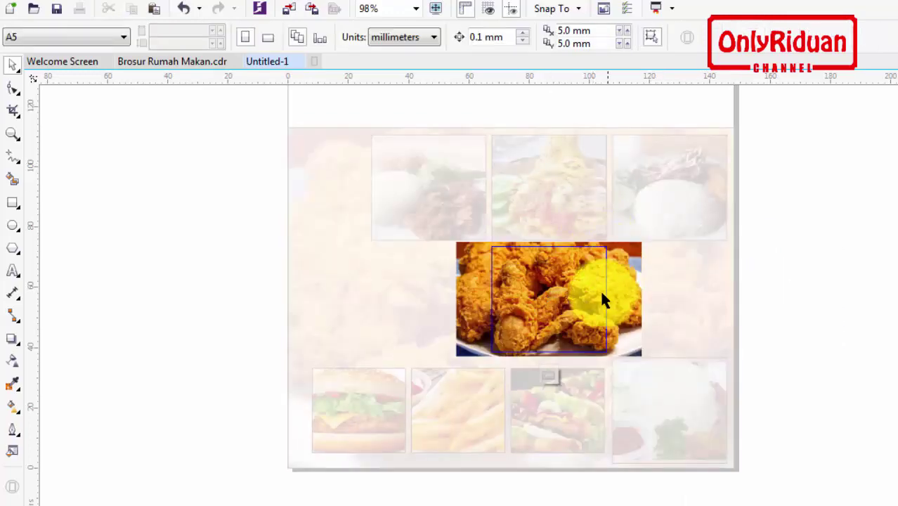
{"action": "left_click", "coordinate": [612, 299]}
{"action": "left_click_drag", "start_coordinate": [568, 296], "coordinate": [538, 296]}
{"action": "right_click", "coordinate": [540, 293]}
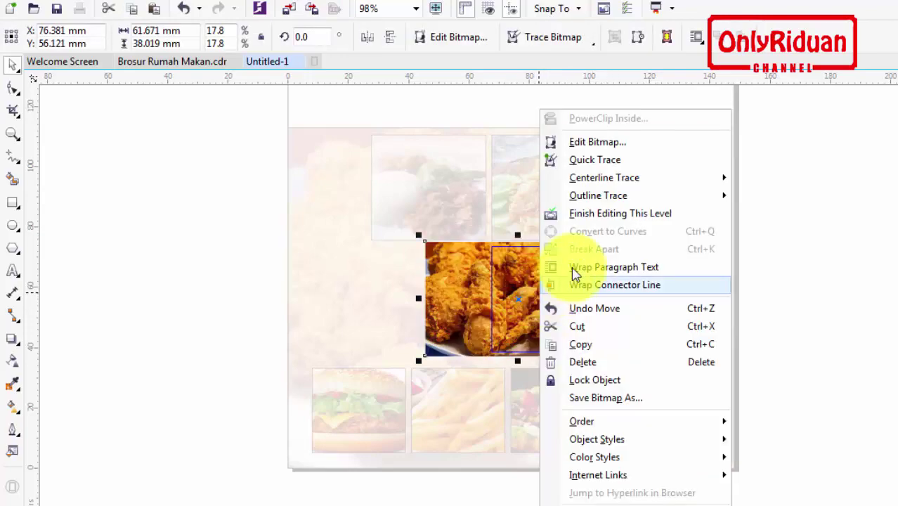
{"action": "left_click", "coordinate": [584, 213]}
{"action": "key", "text": "Escape"}
Step: Enlarge the rice and sambal photo inside the lower-right frame to about 66.6 × 36.4 mm and shift it left about 5.6 mm
{"action": "left_click", "coordinate": [675, 388]}
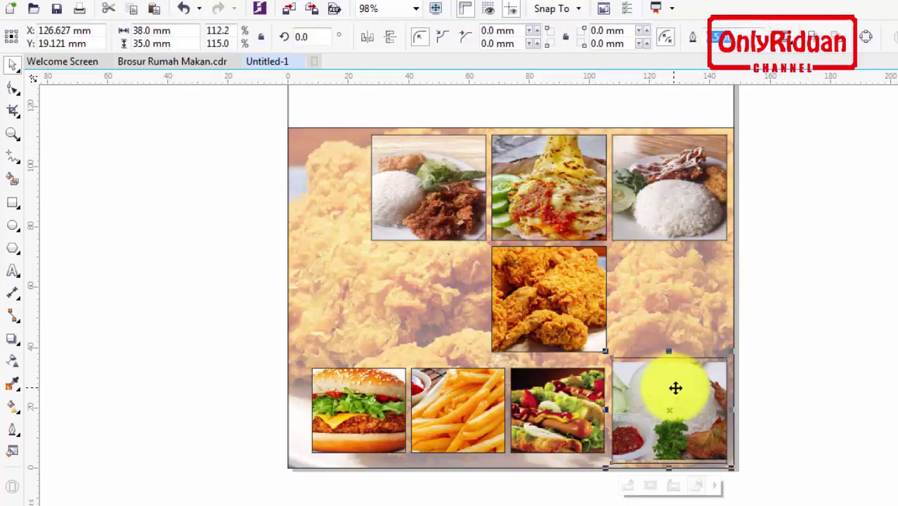
{"action": "right_click", "coordinate": [684, 390]}
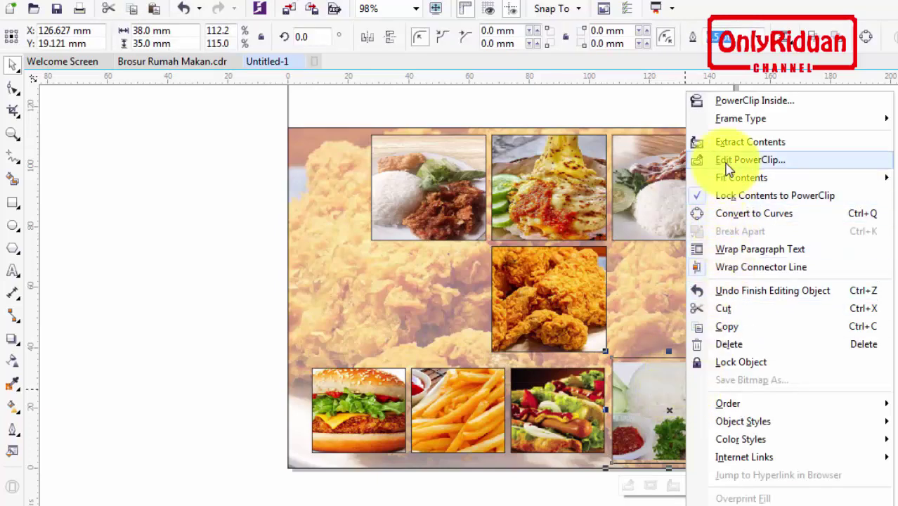
{"action": "left_click", "coordinate": [723, 160]}
{"action": "left_click", "coordinate": [707, 384]}
{"action": "left_click_drag", "start_coordinate": [764, 355], "coordinate": [773, 349]}
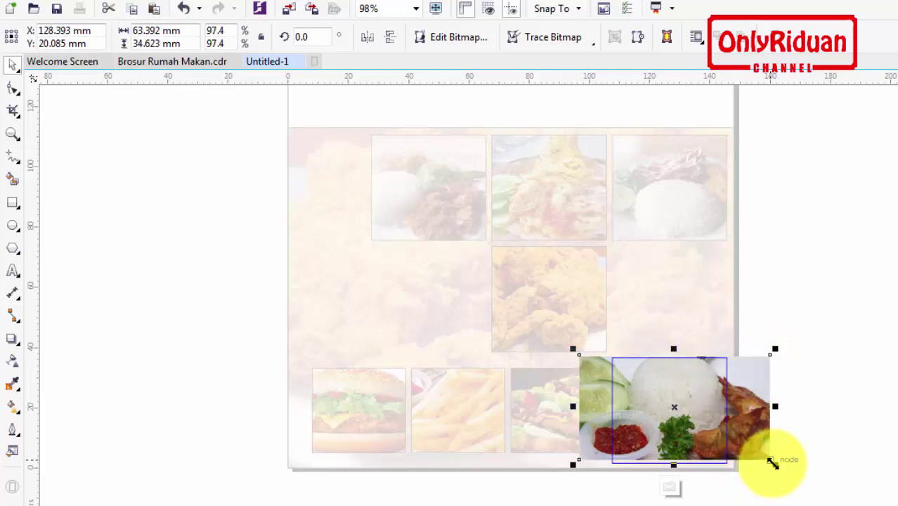
{"action": "left_click_drag", "start_coordinate": [773, 463], "coordinate": [779, 466]}
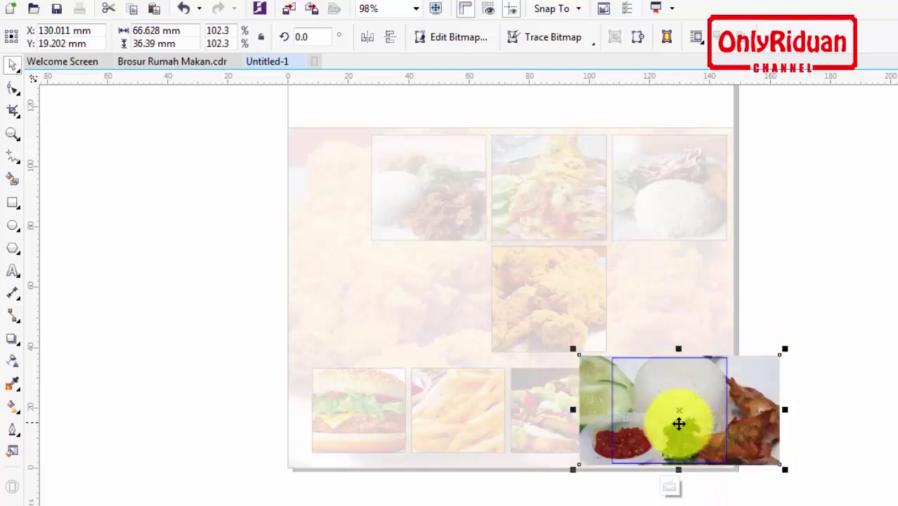
{"action": "mouse_move", "coordinate": [762, 417]}
{"action": "left_mouse_down"}
{"action": "mouse_move", "coordinate": [733, 418]}
{"action": "mouse_move", "coordinate": [747, 417]}
{"action": "left_mouse_up"}
{"action": "right_click", "coordinate": [682, 401]}
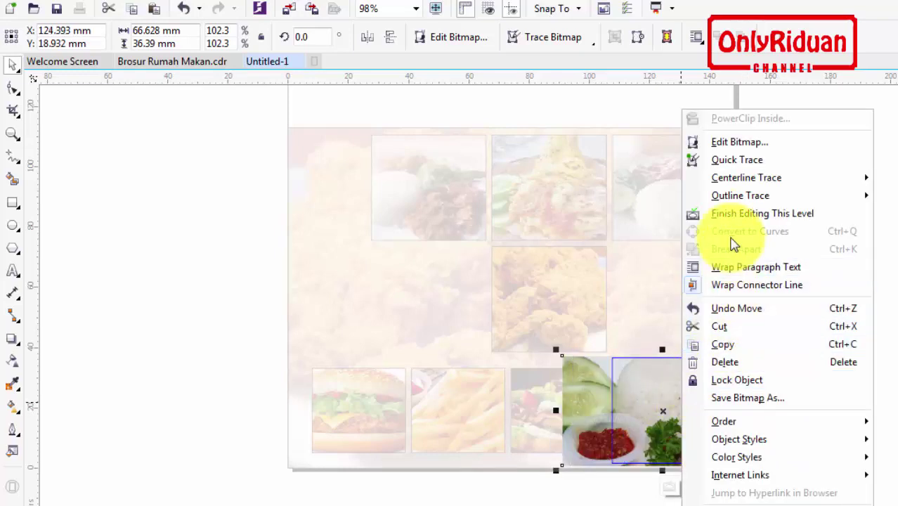
{"action": "left_click", "coordinate": [732, 213]}
Step: Shrink the hot dog photo inside its frame to about 51.2 × 31.7 mm and nudge it up and right about 2 mm
{"action": "left_click", "coordinate": [554, 420]}
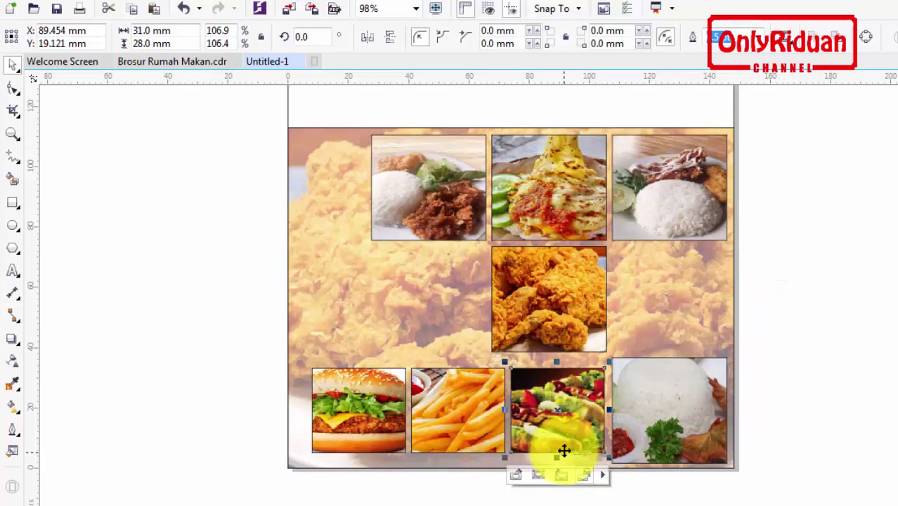
{"action": "right_click", "coordinate": [576, 394]}
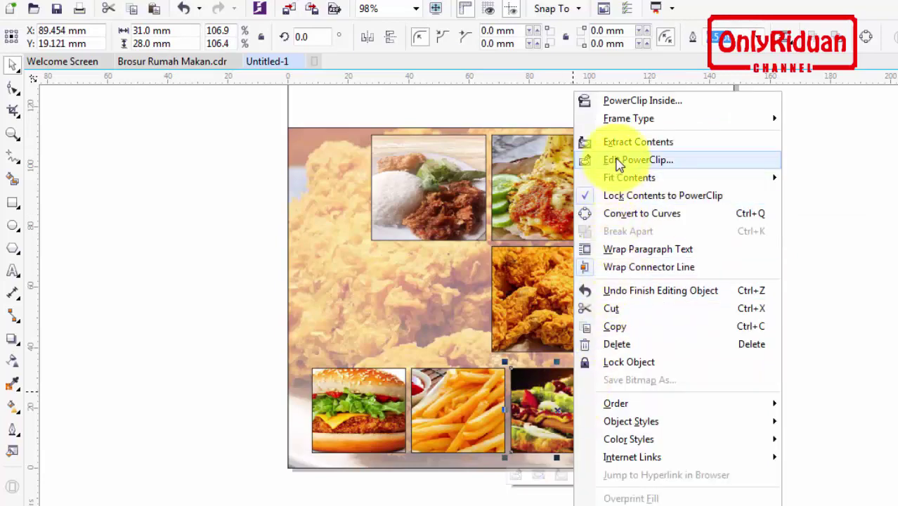
{"action": "left_click", "coordinate": [618, 160]}
{"action": "left_click", "coordinate": [634, 409]}
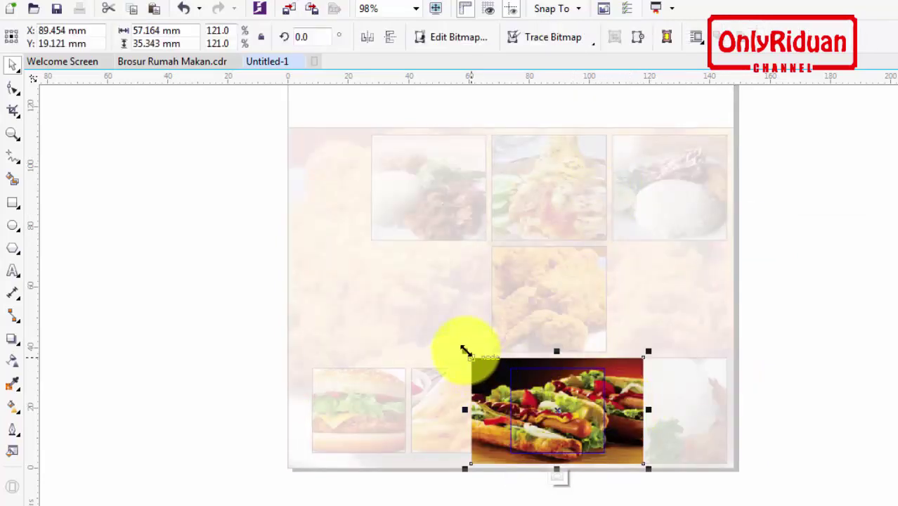
{"action": "left_click_drag", "start_coordinate": [465, 351], "coordinate": [483, 362]}
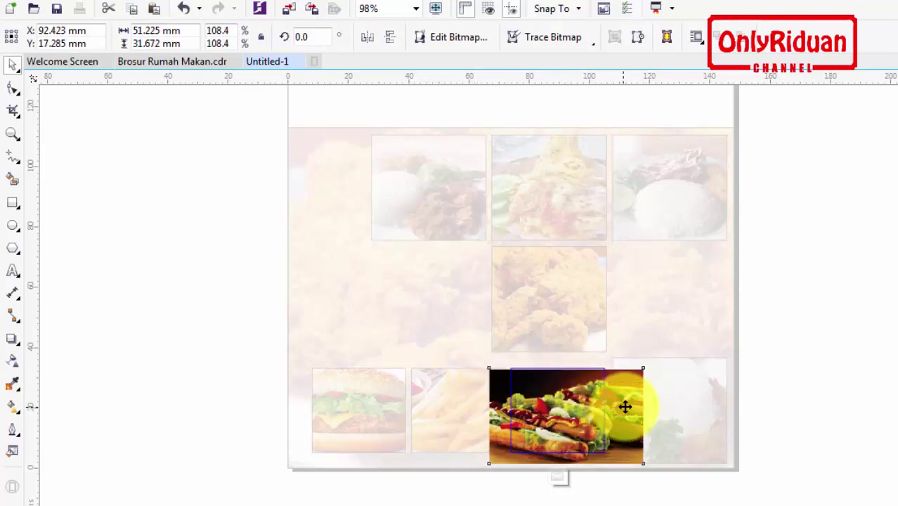
{"action": "left_click_drag", "start_coordinate": [626, 407], "coordinate": [632, 400]}
{"action": "right_click", "coordinate": [564, 407]}
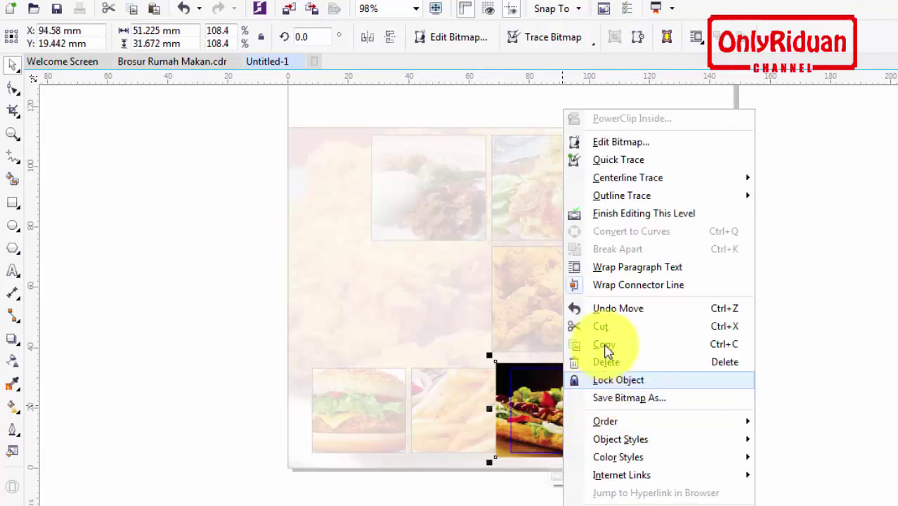
{"action": "left_click", "coordinate": [597, 213]}
Step: Shift the french fries photo about 4 mm to the right inside its frame so more of the sauce bowl is included
{"action": "left_click", "coordinate": [450, 402]}
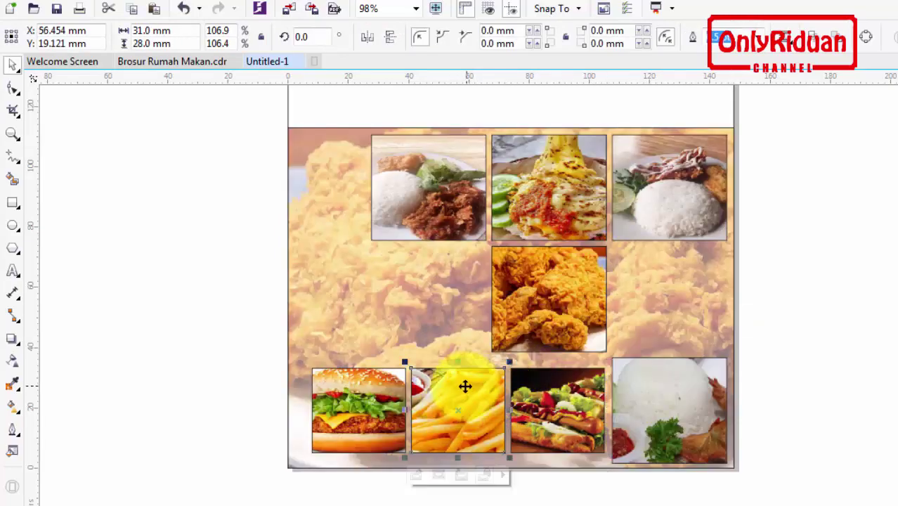
{"action": "right_click", "coordinate": [465, 386]}
{"action": "left_click", "coordinate": [502, 159]}
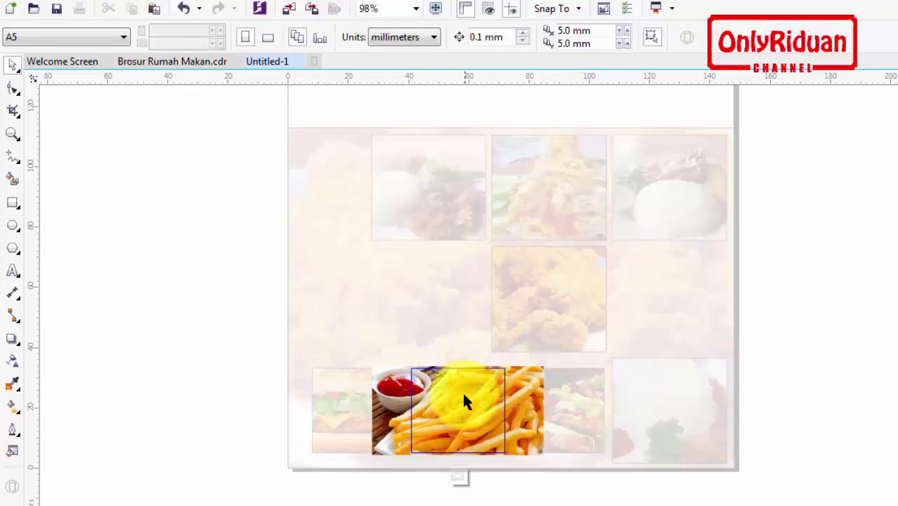
{"action": "mouse_move", "coordinate": [464, 401]}
{"action": "left_mouse_down"}
{"action": "mouse_move", "coordinate": [425, 402]}
{"action": "mouse_move", "coordinate": [455, 403]}
{"action": "left_mouse_up"}
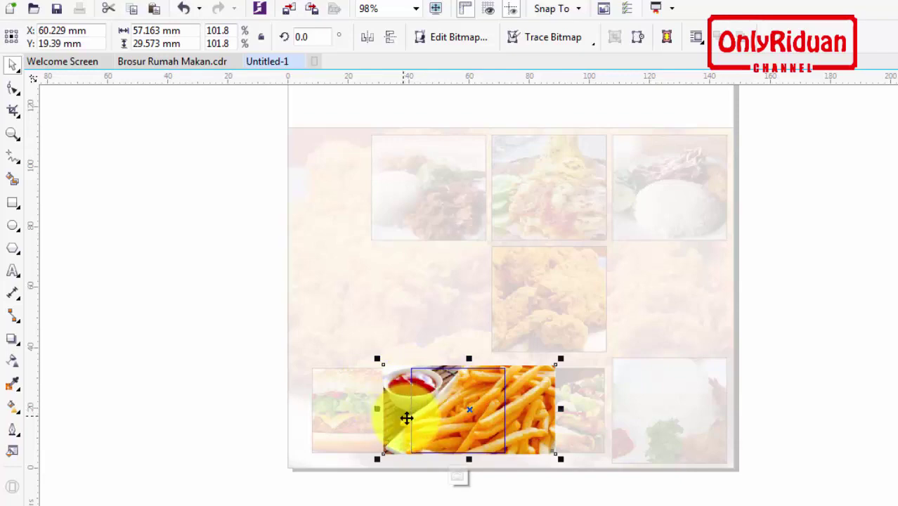
{"action": "right_click", "coordinate": [464, 396]}
{"action": "left_click", "coordinate": [509, 213]}
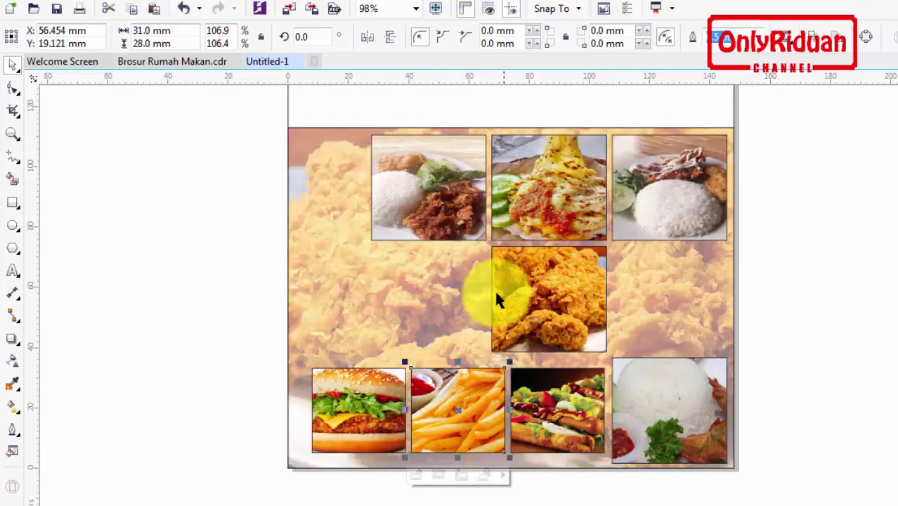
Step: Shrink the burger photo inside its frame to about 31.4 × 21.8 mm so the whole burger fits, and finish editing the PowerClip
{"action": "left_click", "coordinate": [358, 411]}
{"action": "right_click", "coordinate": [375, 398]}
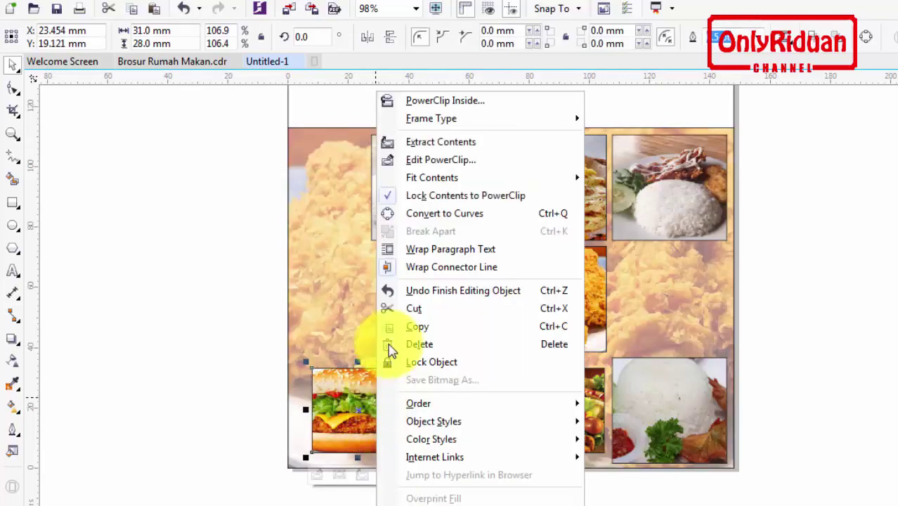
{"action": "left_click", "coordinate": [435, 160]}
{"action": "left_click", "coordinate": [381, 452]}
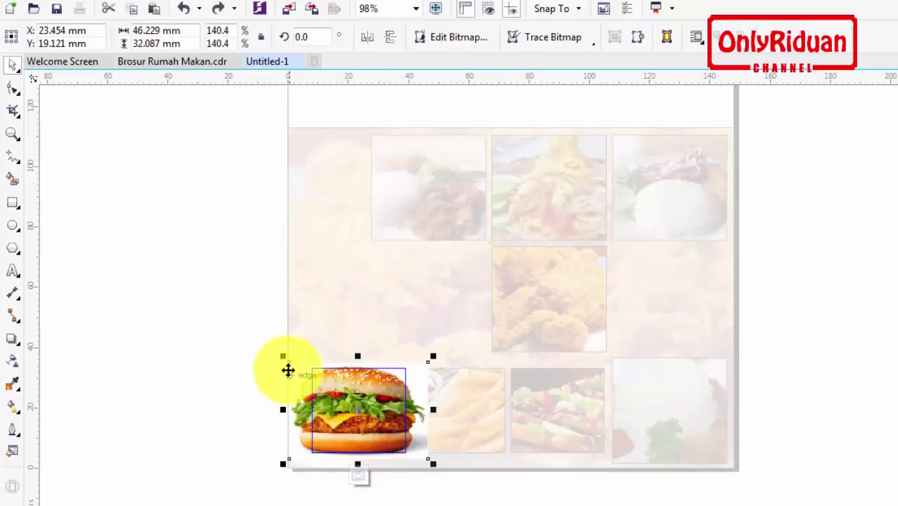
{"action": "left_click_drag", "start_coordinate": [283, 357], "coordinate": [297, 374]}
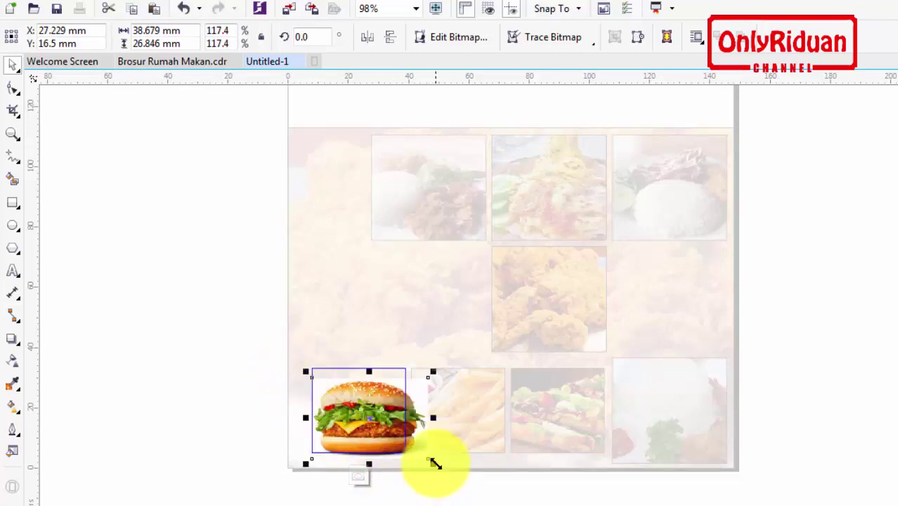
{"action": "left_click_drag", "start_coordinate": [431, 468], "coordinate": [413, 469]}
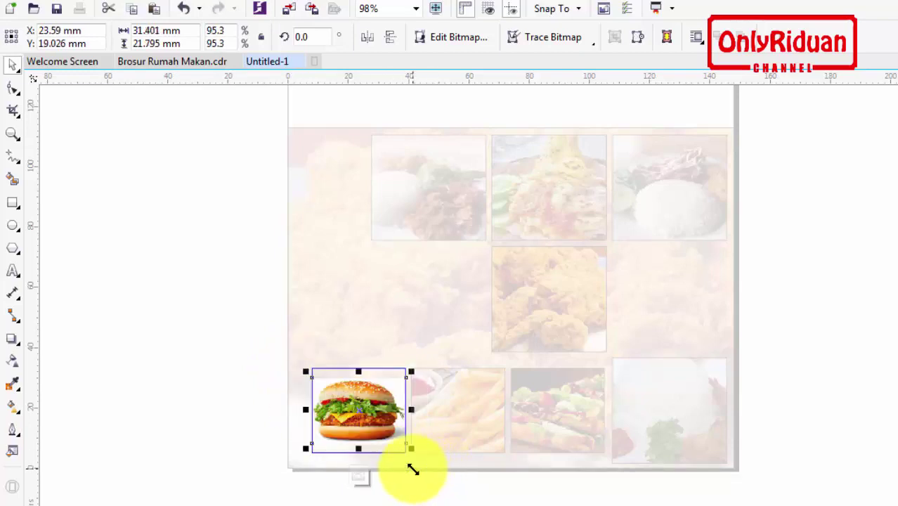
{"action": "right_click", "coordinate": [367, 405]}
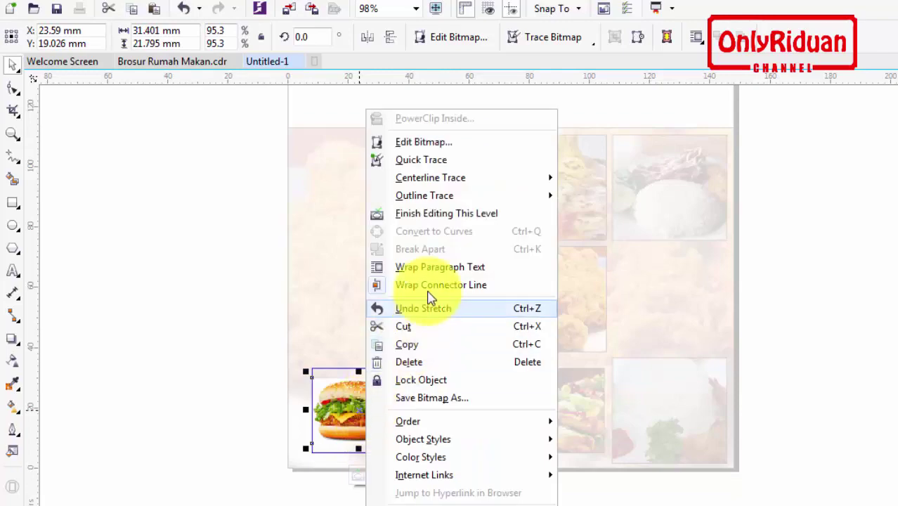
{"action": "left_click", "coordinate": [424, 213]}
{"action": "left_click", "coordinate": [136, 318]}
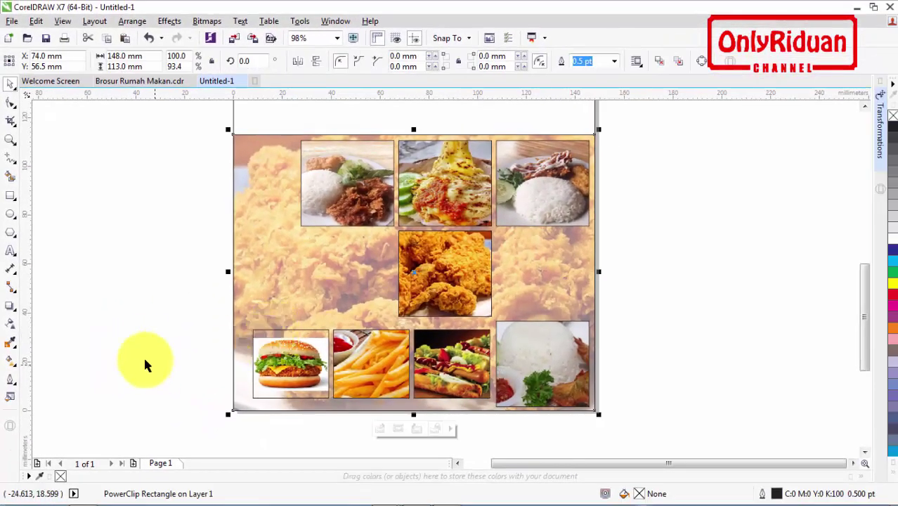
Step: Fill the burger photo's frame with white
{"action": "left_click", "coordinate": [144, 365]}
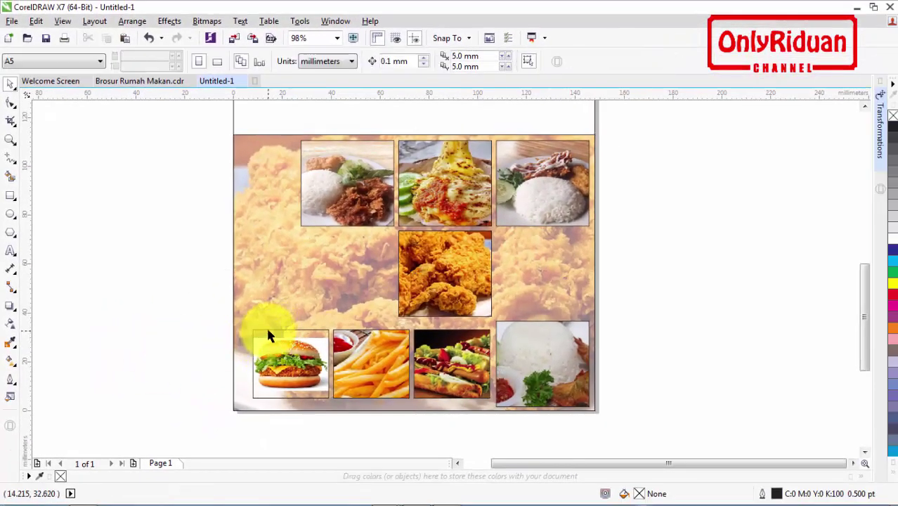
{"action": "left_click", "coordinate": [267, 341]}
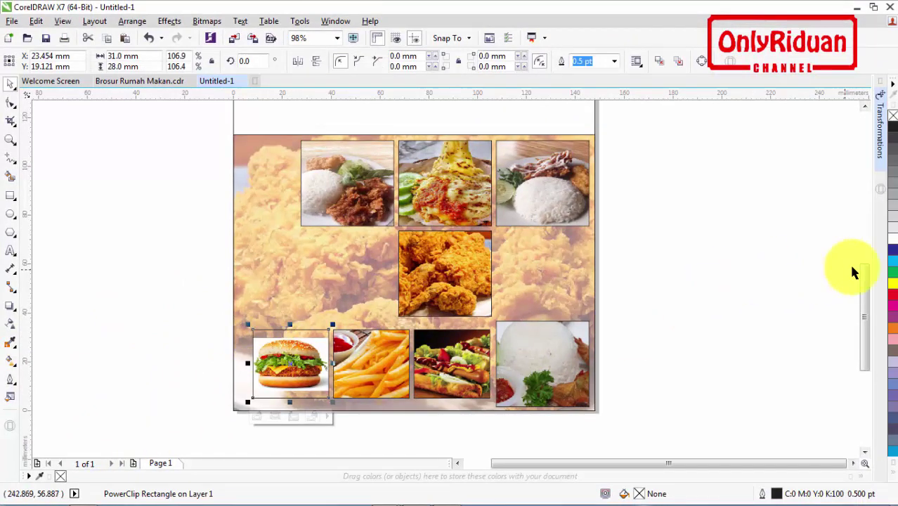
{"action": "left_click", "coordinate": [188, 325]}
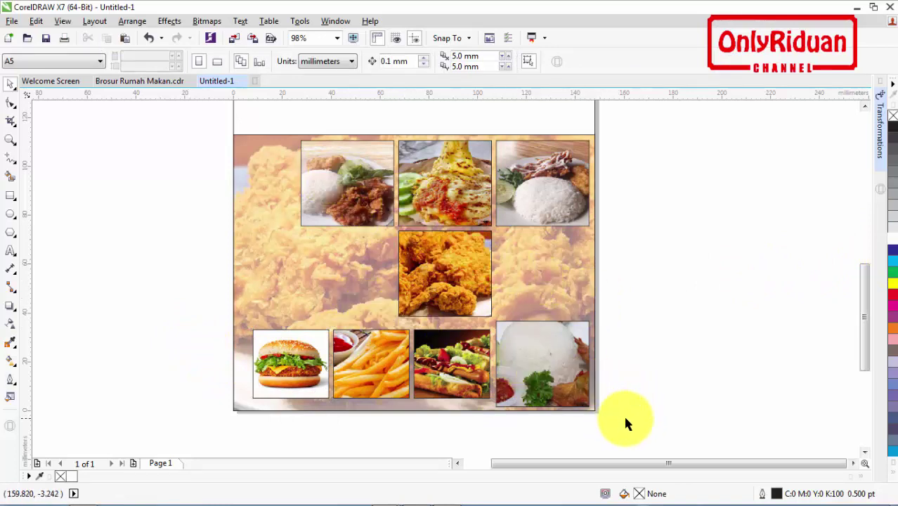
Step: Give all eight menu photo frames a white 1.5 pt outline that scales with the object
{"action": "left_click_drag", "start_coordinate": [568, 387], "coordinate": [251, 130]}
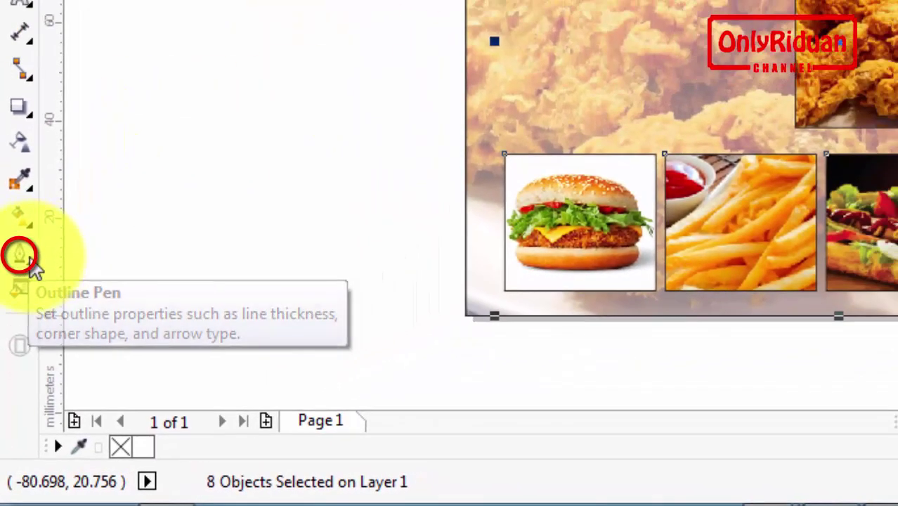
{"action": "left_click", "coordinate": [21, 253]}
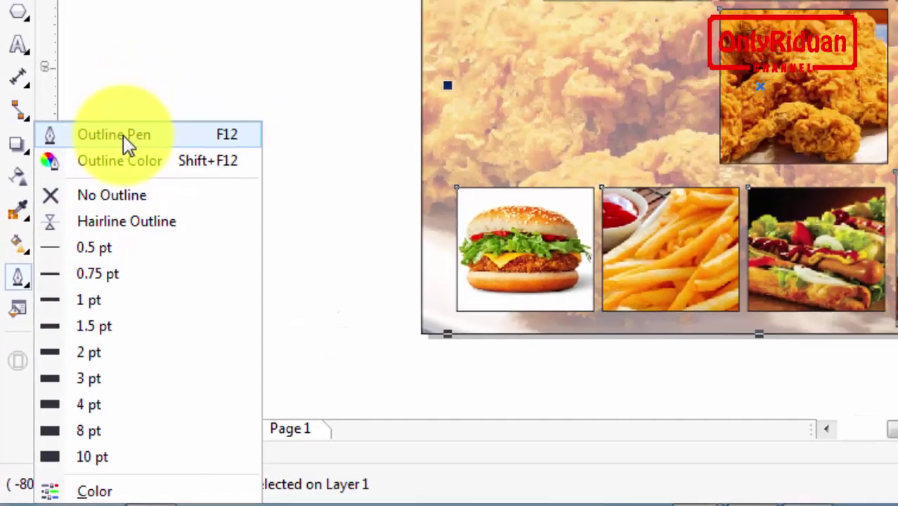
{"action": "left_click", "coordinate": [127, 96]}
{"action": "left_click", "coordinate": [457, 73]}
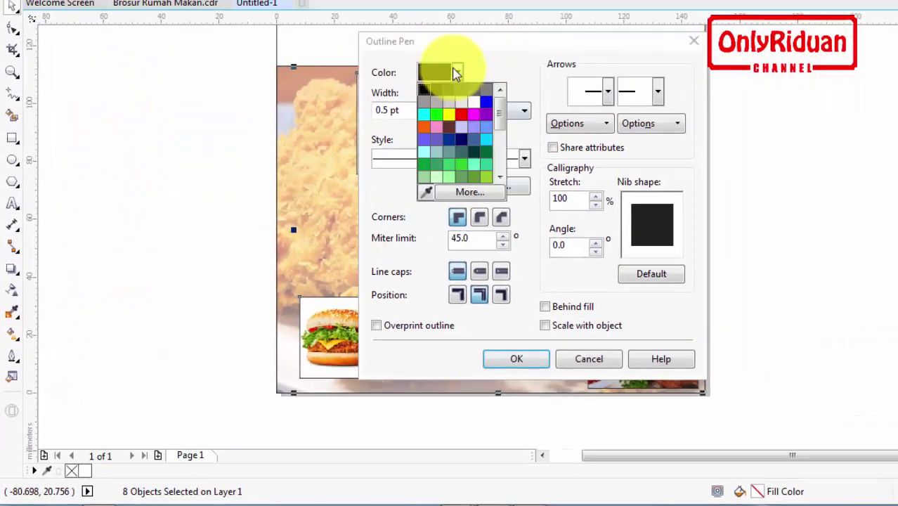
{"action": "left_click", "coordinate": [475, 102]}
{"action": "left_click", "coordinate": [433, 114]}
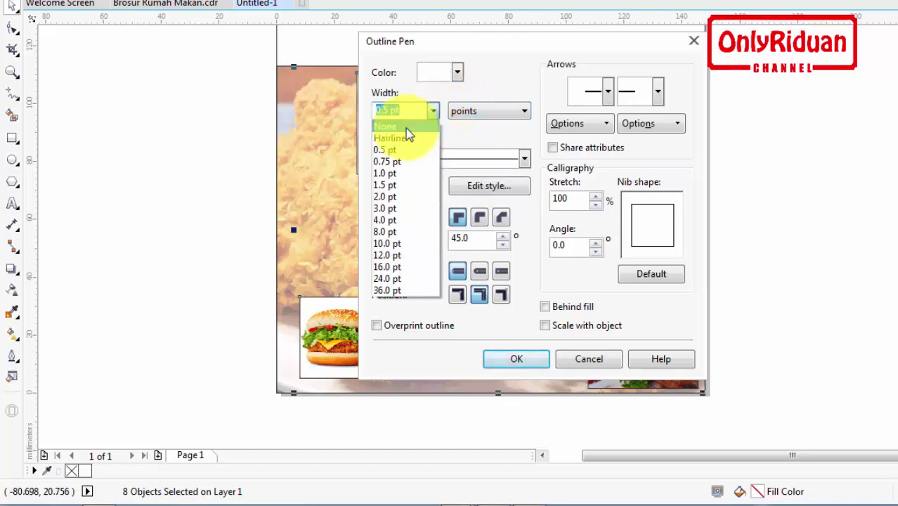
{"action": "left_click", "coordinate": [385, 188]}
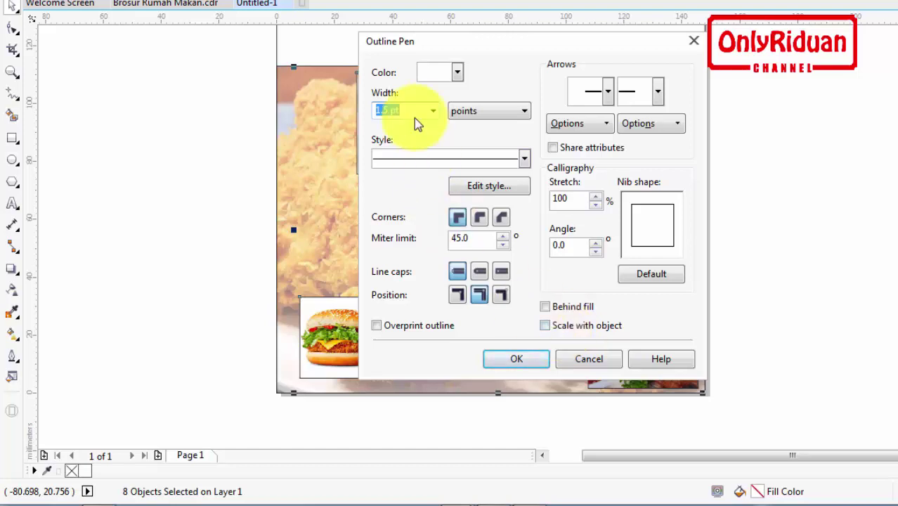
{"action": "left_click", "coordinate": [554, 326]}
{"action": "left_click", "coordinate": [515, 360]}
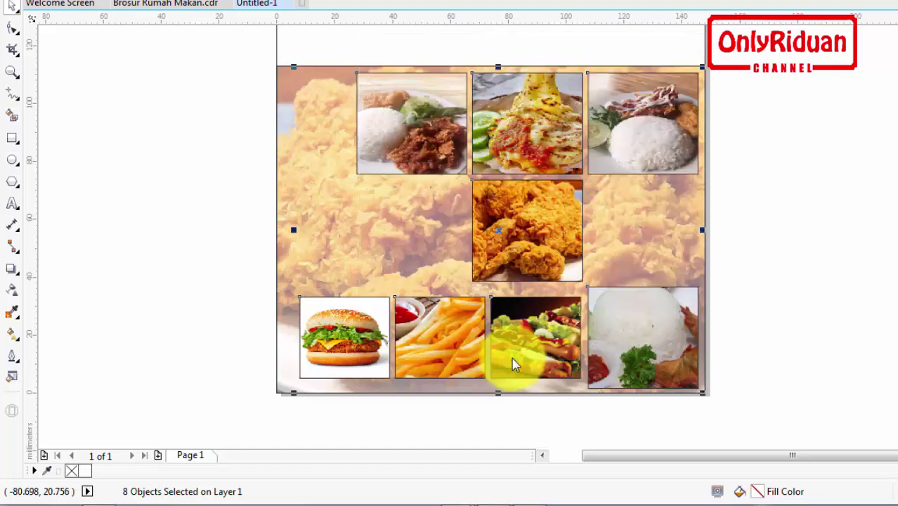
{"action": "left_click", "coordinate": [730, 197]}
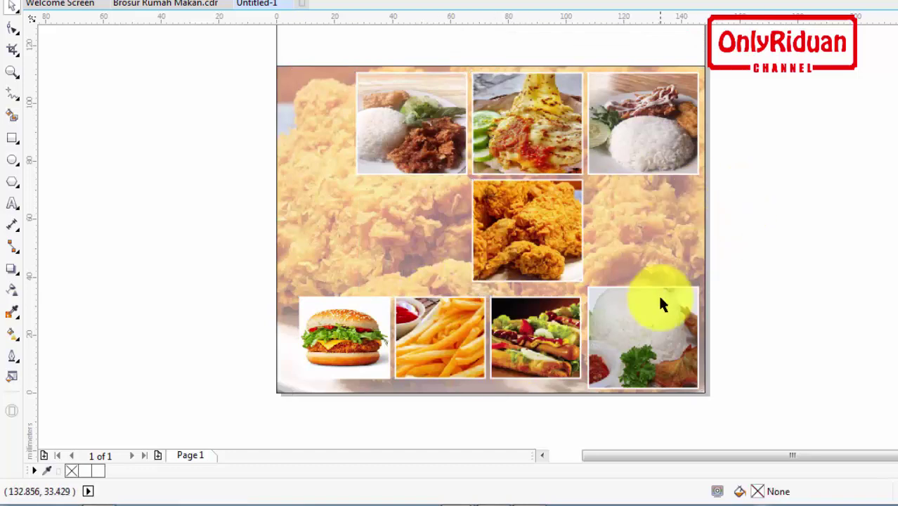
Step: Compare the burger frame with the reference brochure Brosur Rumah Makan.cdr and set the frame's outline colour to black
{"action": "left_click", "coordinate": [363, 321]}
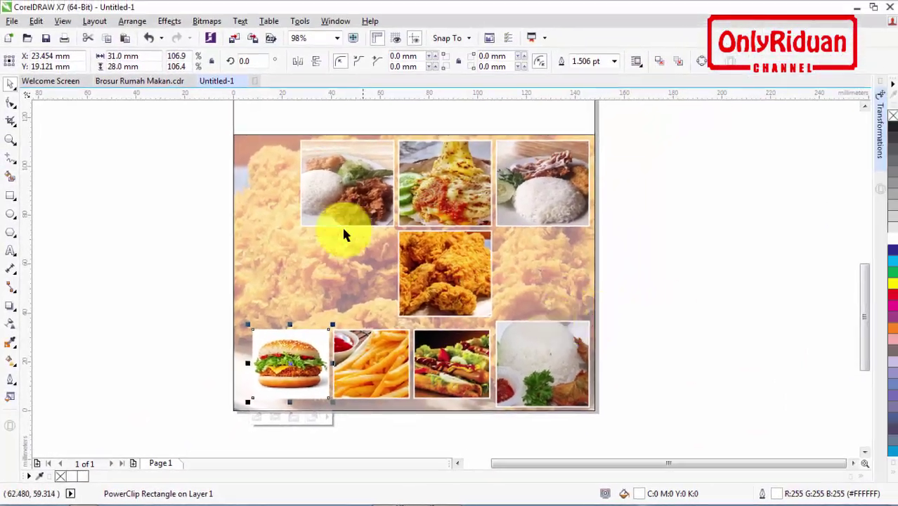
{"action": "left_click", "coordinate": [164, 83]}
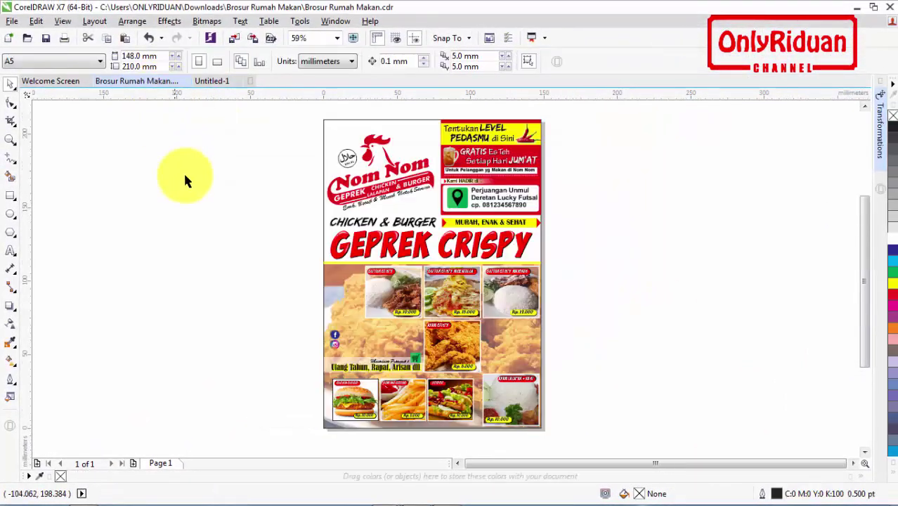
{"action": "left_click", "coordinate": [215, 81]}
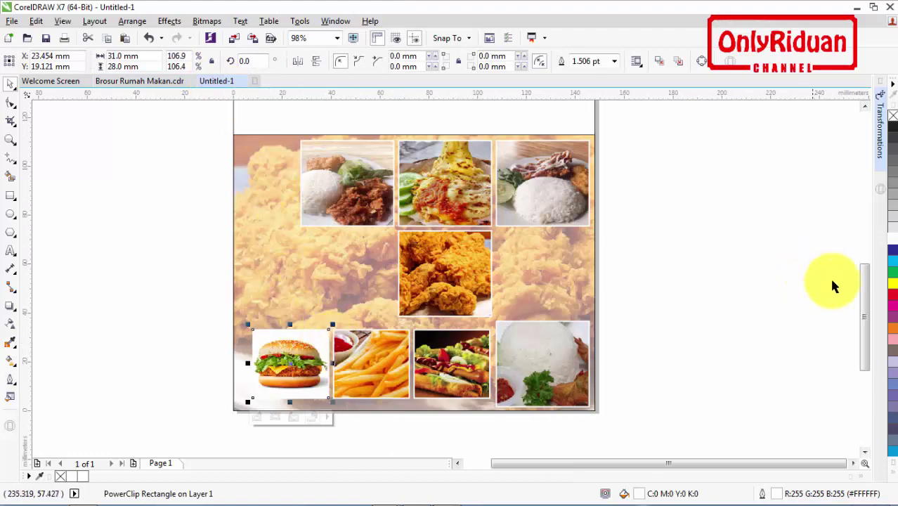
{"action": "left_click", "coordinate": [892, 475]}
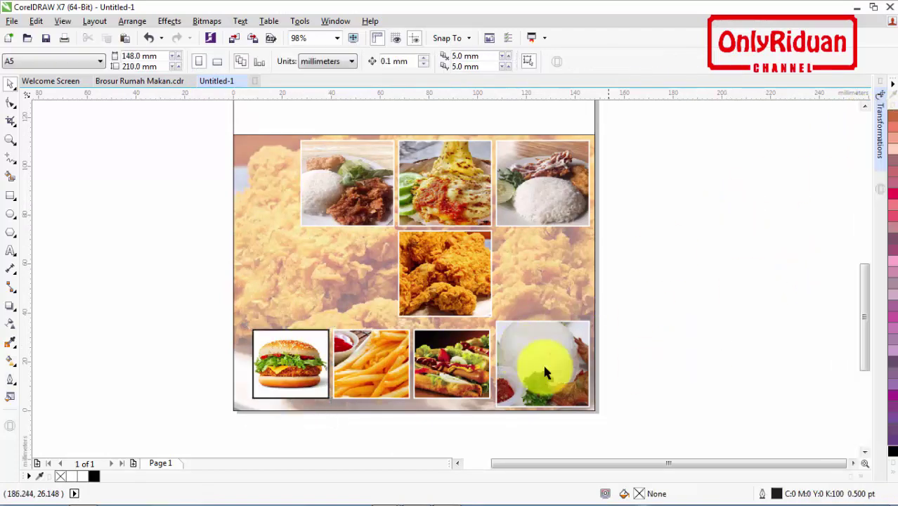
{"action": "left_click", "coordinate": [652, 371]}
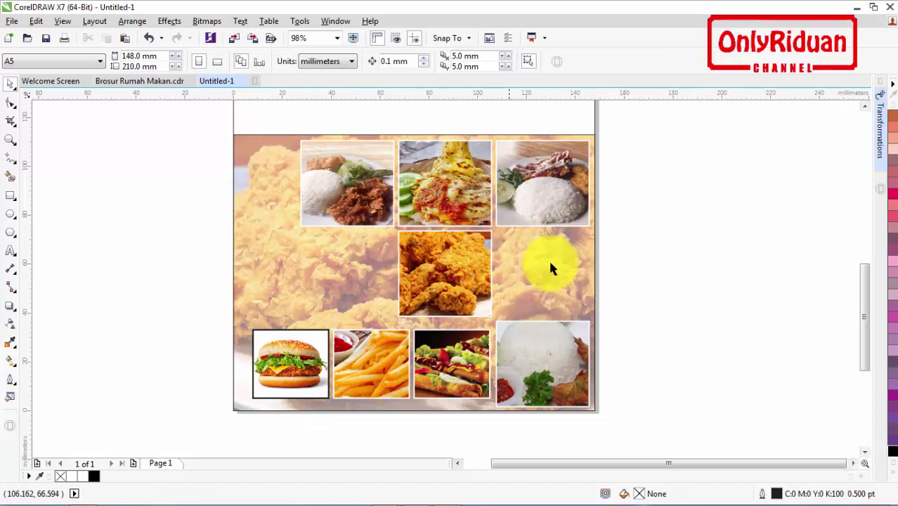
Step: Copy the Nom Nom logo with its halal mark and slogan from Brosur Rumah Makan.cdr into the upper-left area of the Untitled-1 page
{"action": "mouse_move", "coordinate": [868, 306]}
{"action": "left_mouse_down"}
{"action": "mouse_move", "coordinate": [861, 256]}
{"action": "mouse_move", "coordinate": [856, 294]}
{"action": "left_mouse_up"}
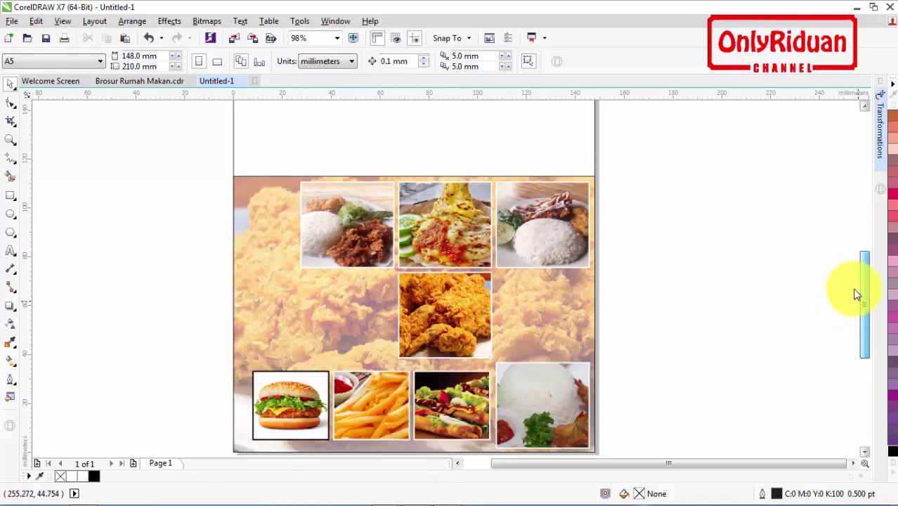
{"action": "scroll", "coordinate": [868, 110], "scroll_direction": "up", "scroll_amount": 3}
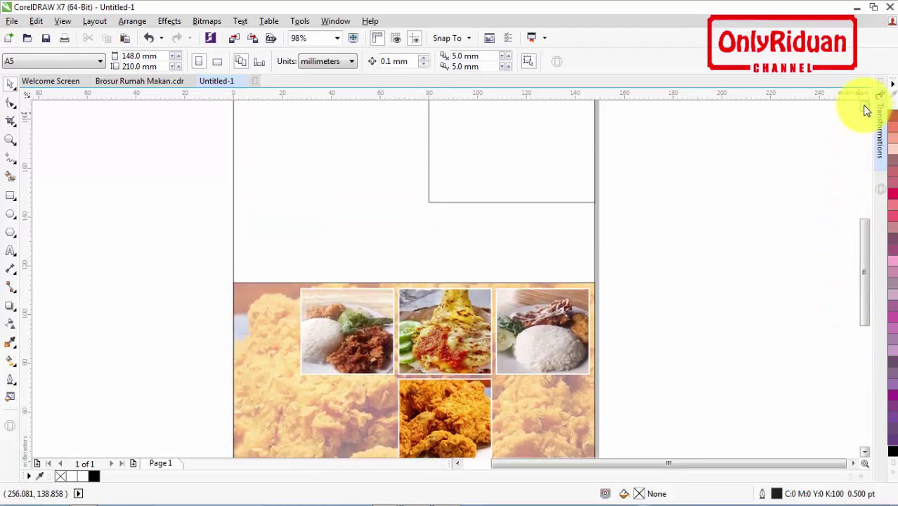
{"action": "left_click", "coordinate": [144, 81]}
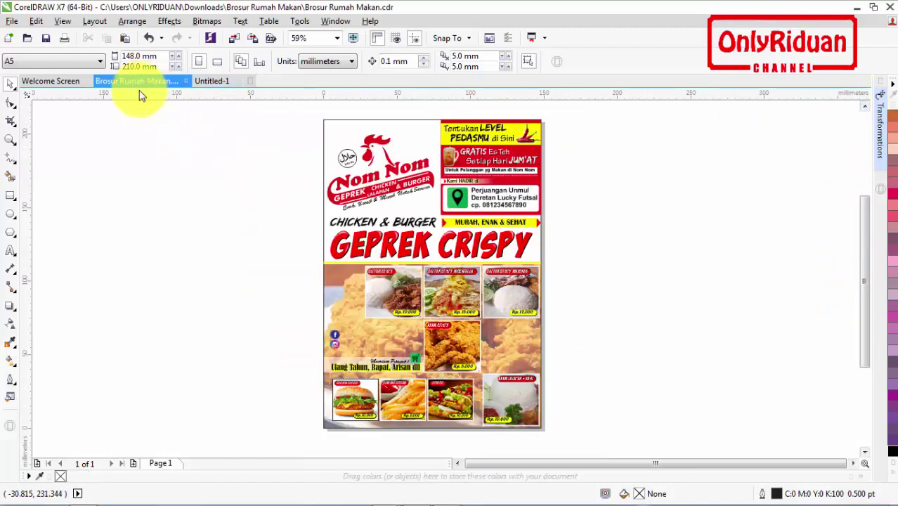
{"action": "mouse_move", "coordinate": [440, 212]}
{"action": "left_mouse_down"}
{"action": "mouse_move", "coordinate": [448, 214]}
{"action": "mouse_move", "coordinate": [438, 216]}
{"action": "left_mouse_up"}
{"action": "left_click", "coordinate": [268, 165]}
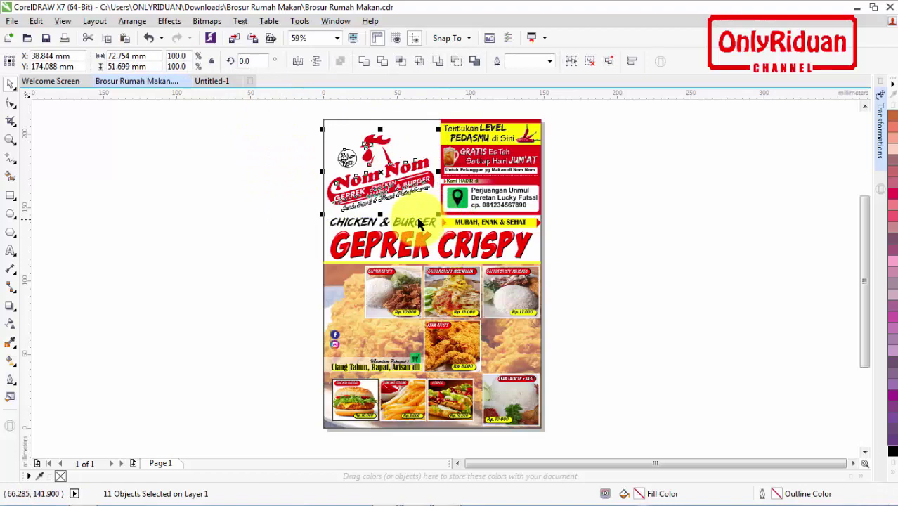
{"action": "left_click", "coordinate": [218, 81]}
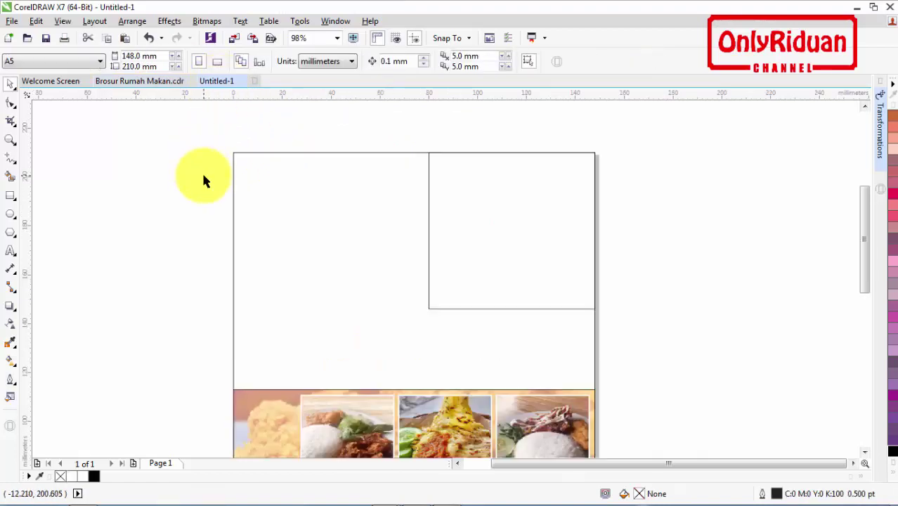
{"action": "key", "text": "ctrl+v"}
{"action": "left_click", "coordinate": [162, 199]}
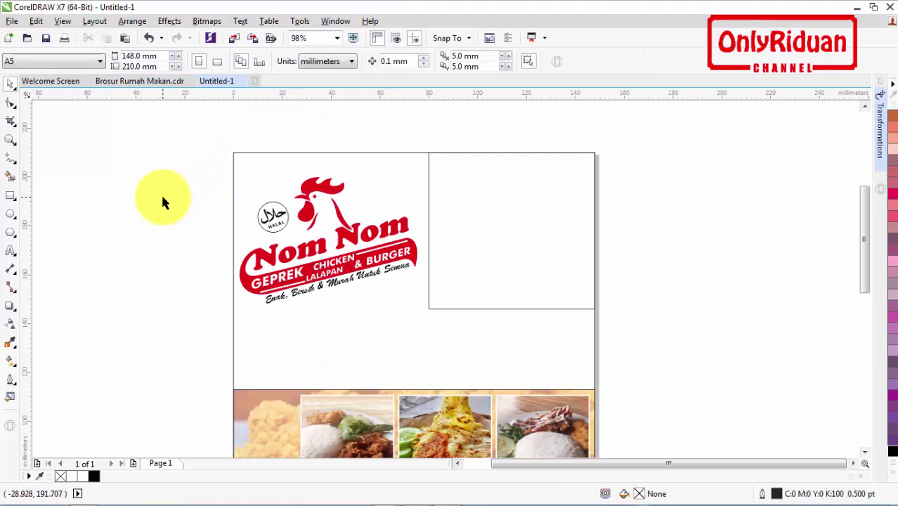
Step: Check the headline in Brosur Rumah Makan.cdr and add the artistic text "GEPREK CRISPY" below the logo in Untitled-1
{"action": "left_click_drag", "start_coordinate": [867, 274], "coordinate": [877, 298]}
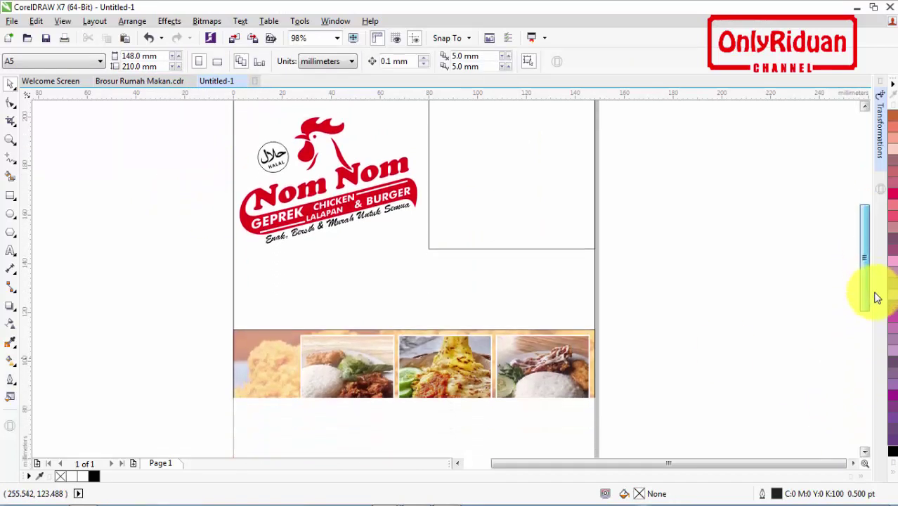
{"action": "left_click", "coordinate": [157, 82]}
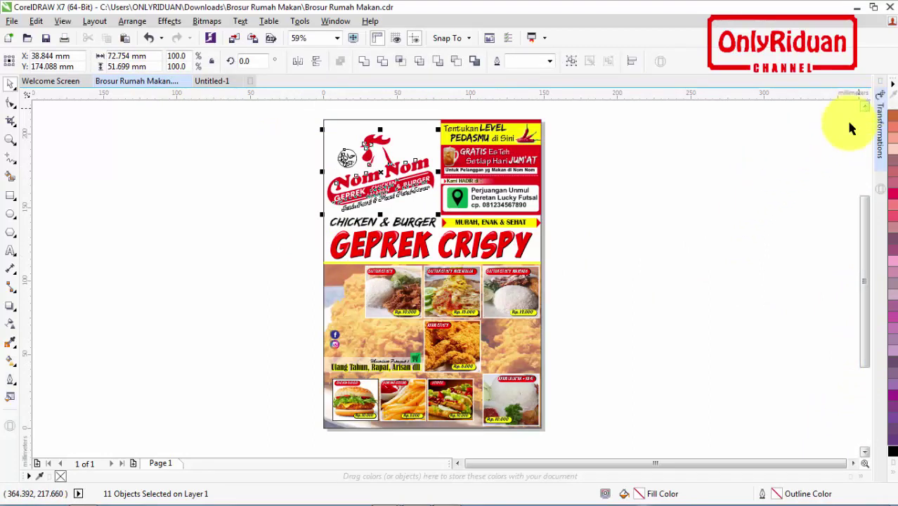
{"action": "left_click", "coordinate": [524, 241]}
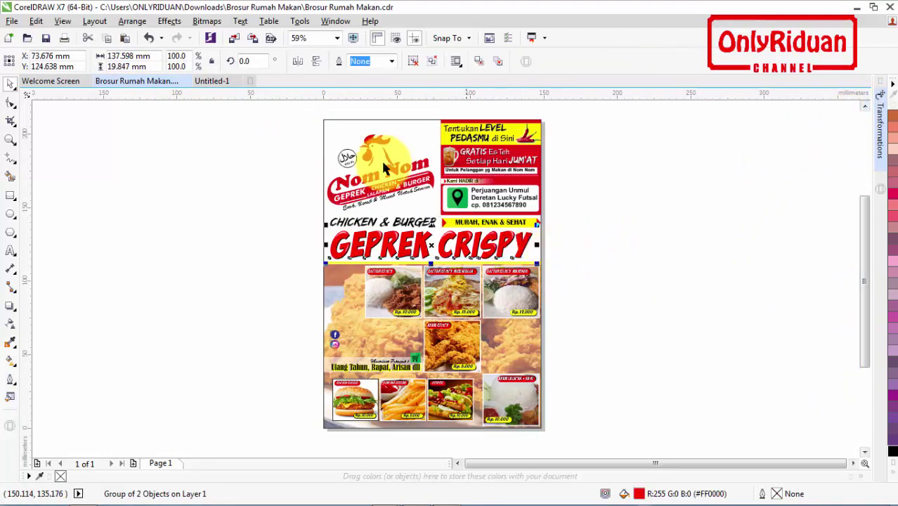
{"action": "left_click", "coordinate": [220, 82]}
{"action": "left_click", "coordinate": [11, 251]}
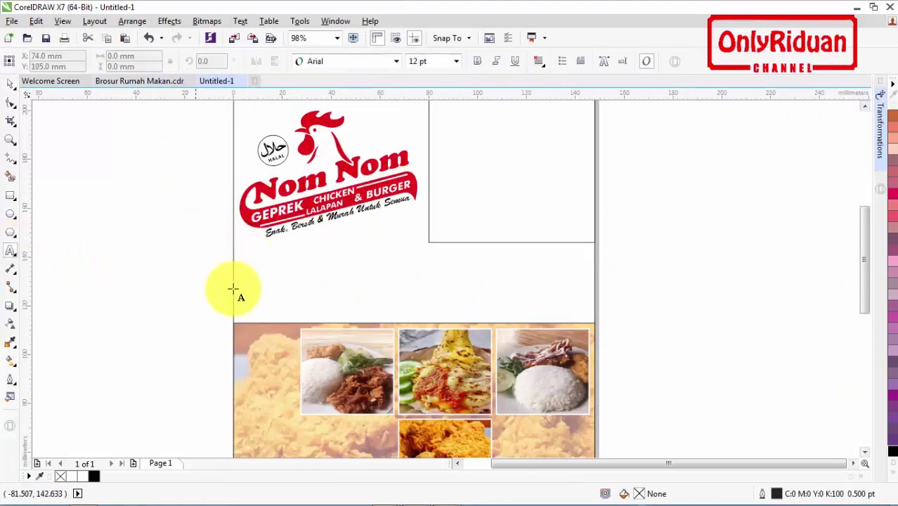
{"action": "left_click", "coordinate": [270, 281]}
{"action": "type", "text": "GEPREK CRISPY"}
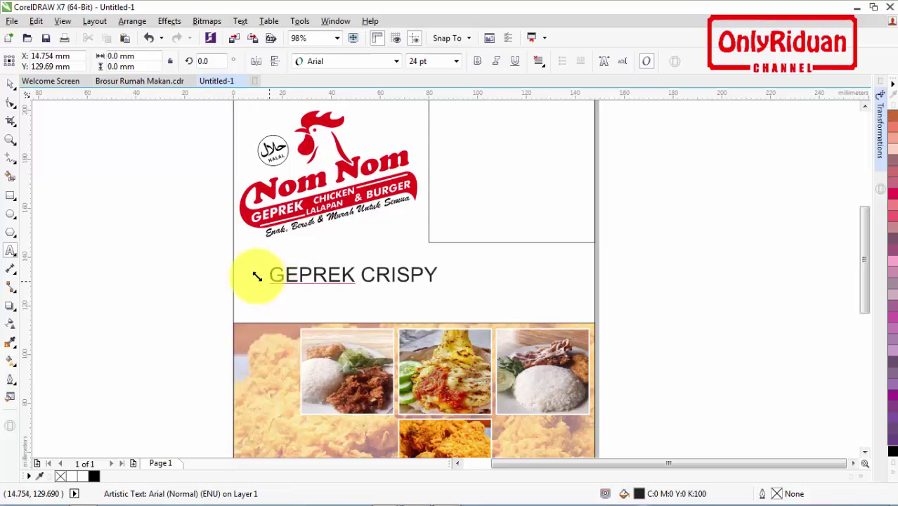
Step: Change the font of the "GEPREK CRISPY" headline to BadaBoom BB
{"action": "left_click", "coordinate": [12, 83]}
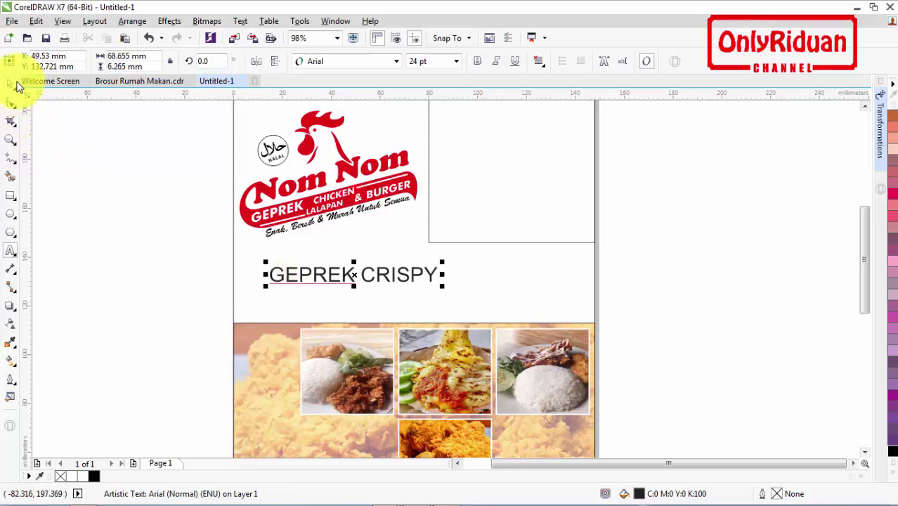
{"action": "left_click", "coordinate": [397, 61]}
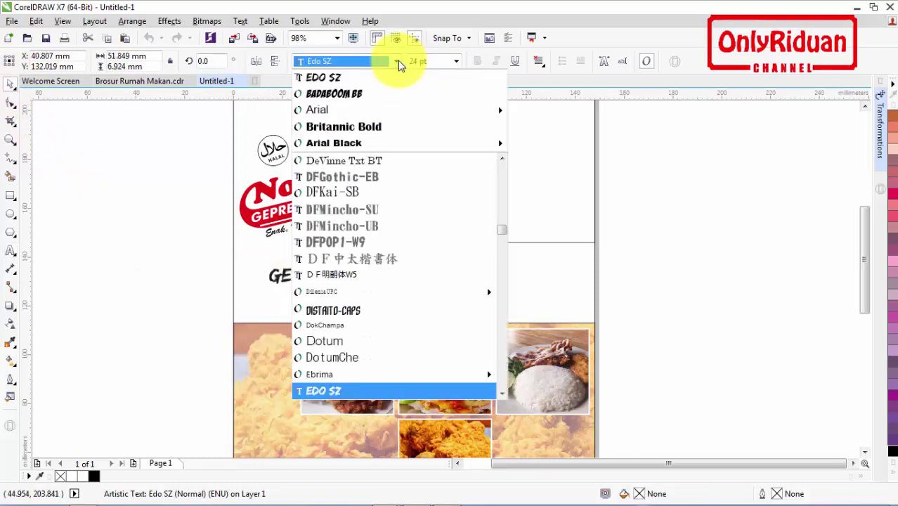
{"action": "left_click", "coordinate": [380, 94]}
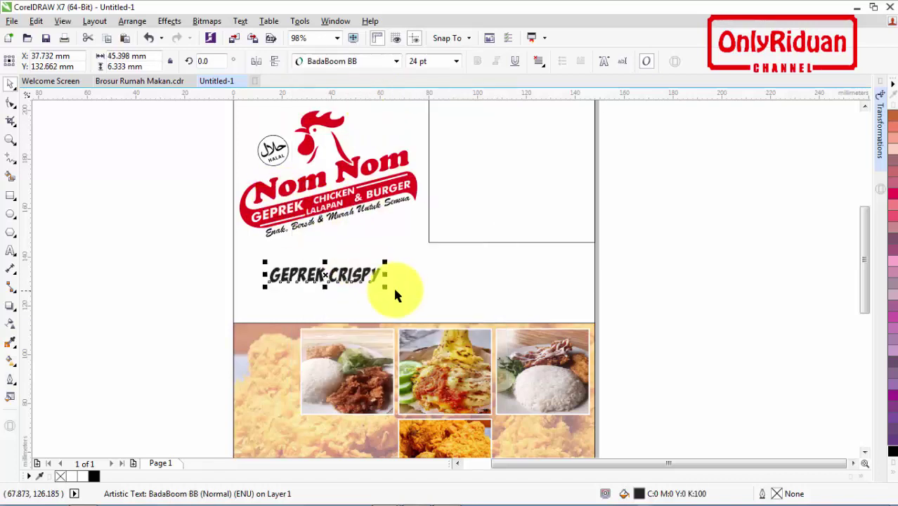
Step: Enlarge the "GEPREK CRISPY" headline to about 138 mm wide so it spans the page below the logo
{"action": "left_click_drag", "start_coordinate": [387, 287], "coordinate": [559, 310]}
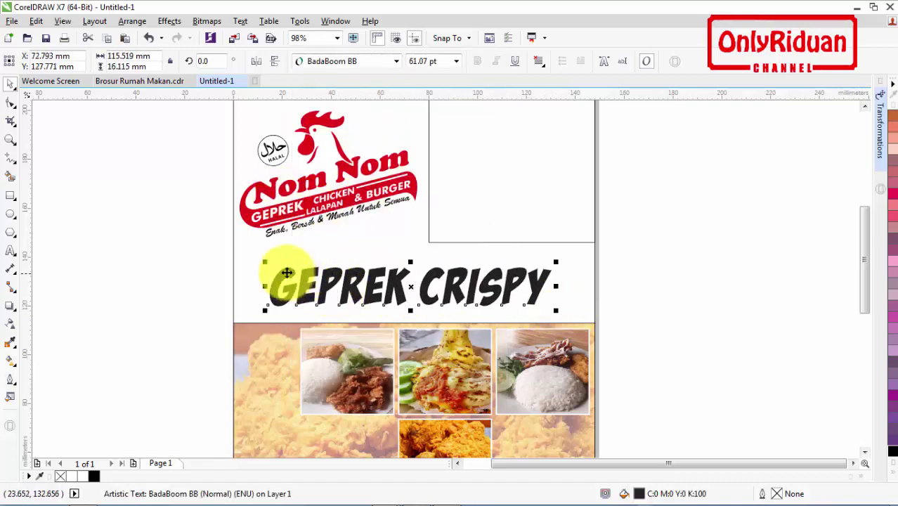
{"action": "left_click_drag", "start_coordinate": [266, 262], "coordinate": [243, 260]}
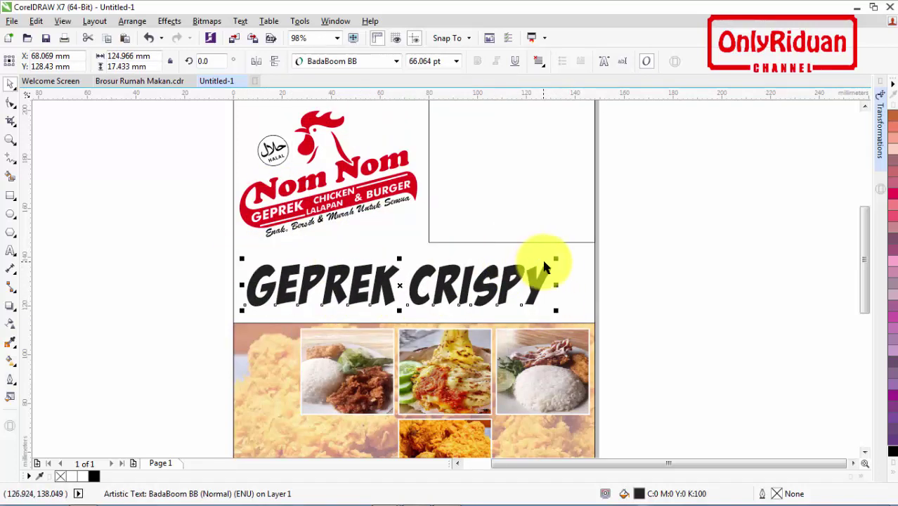
{"action": "left_click_drag", "start_coordinate": [556, 261], "coordinate": [586, 250]}
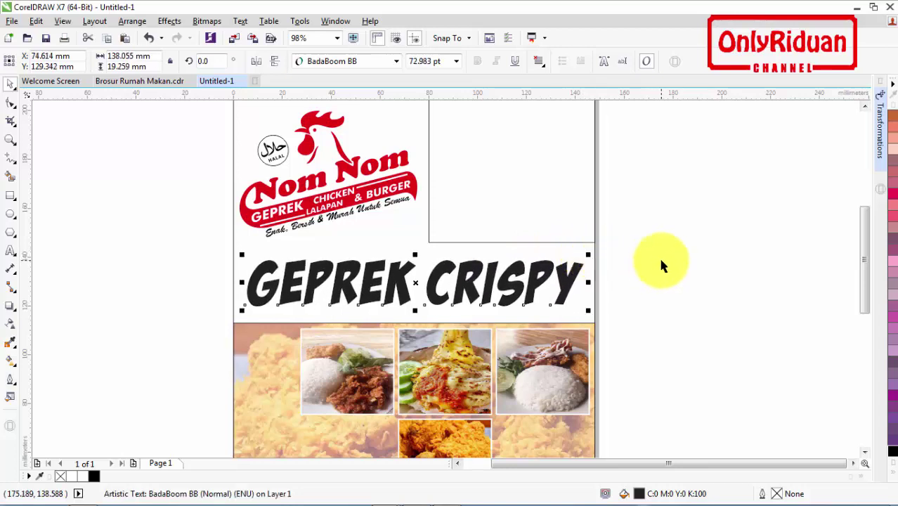
Step: Examine the headline's shadow styling in Brosur Rumah Makan.cdr and duplicate the "GEPREK CRISPY" text in Untitled-1
{"action": "left_click", "coordinate": [138, 81]}
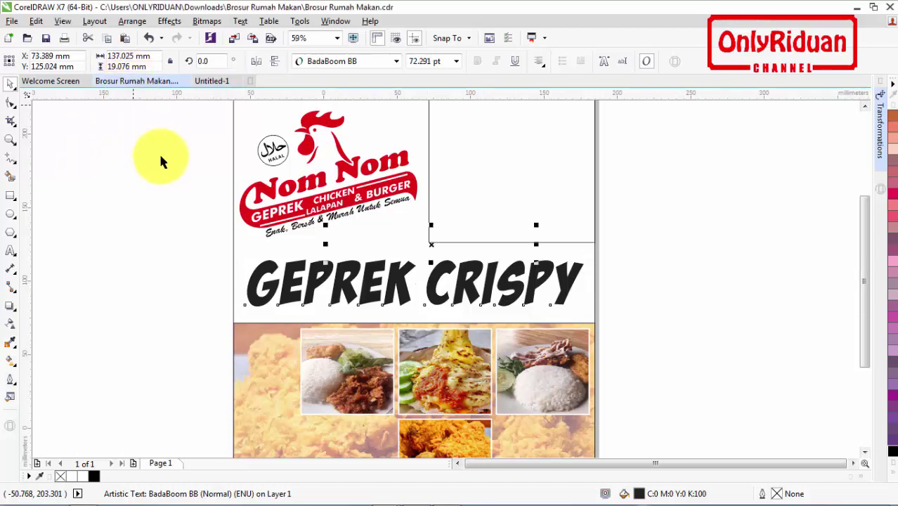
{"action": "scroll", "coordinate": [364, 250], "scroll_direction": "down", "scroll_amount": 1}
{"action": "scroll", "coordinate": [386, 236], "scroll_direction": "up", "scroll_amount": 5}
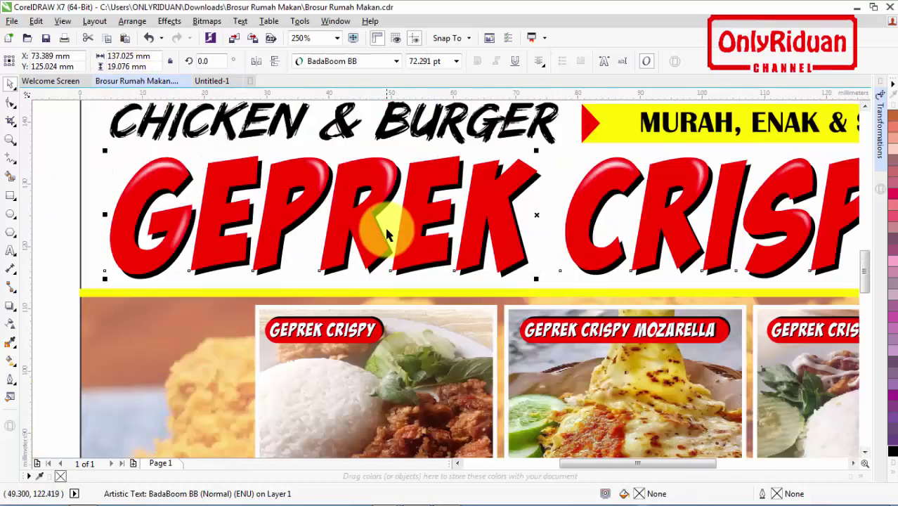
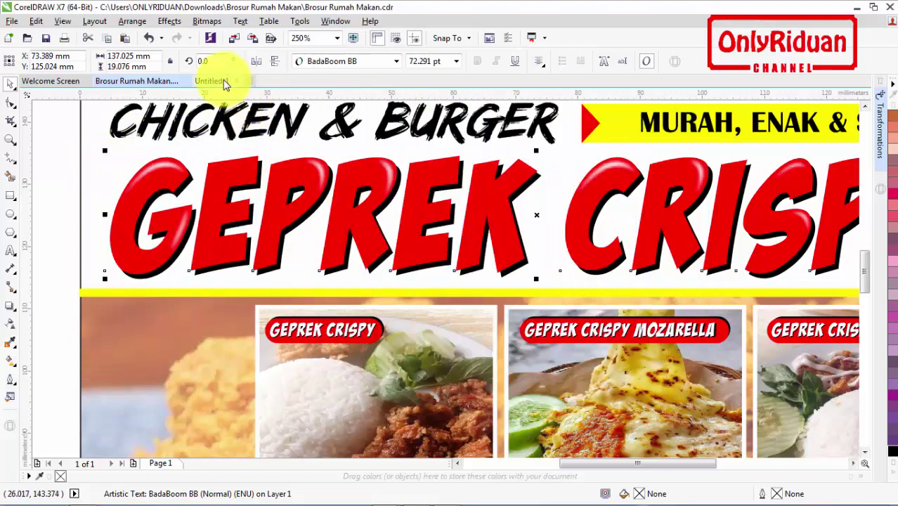
{"action": "left_click", "coordinate": [223, 82]}
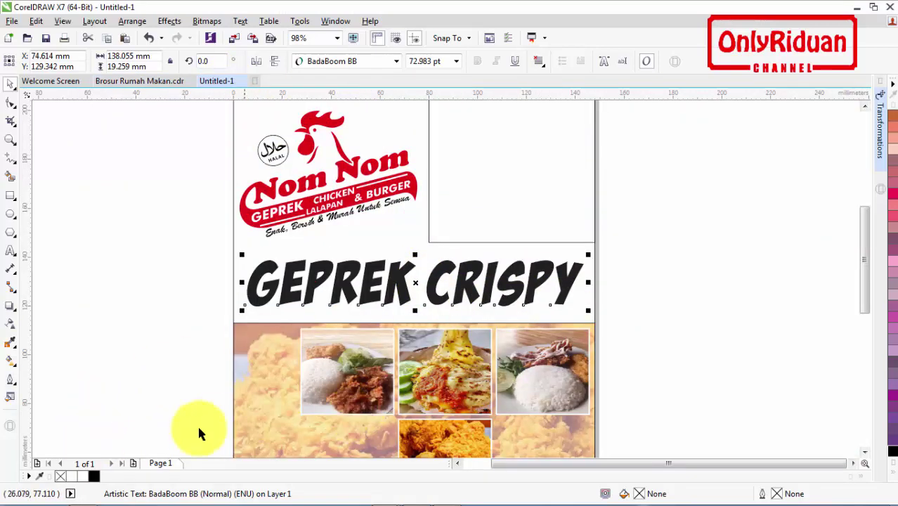
{"action": "left_click", "coordinate": [604, 274]}
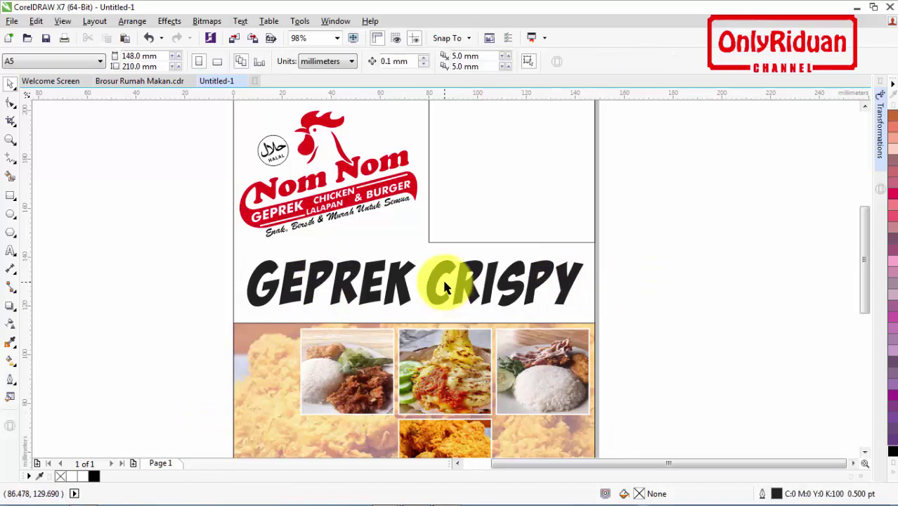
{"action": "scroll", "coordinate": [445, 287], "scroll_direction": "up", "scroll_amount": 2}
{"action": "left_click", "coordinate": [445, 281]}
{"action": "key", "text": "ctrl+d"}
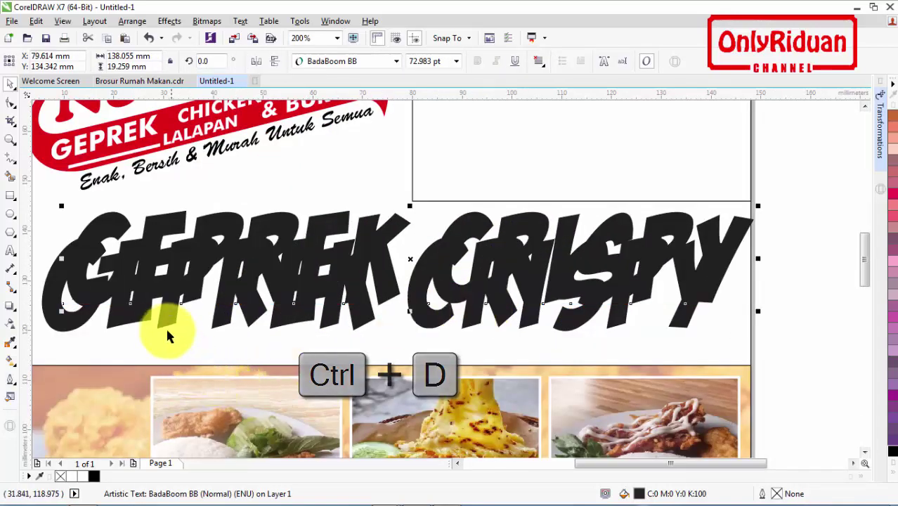
{"action": "key", "text": "Left"}
{"action": "key", "text": "Down"}
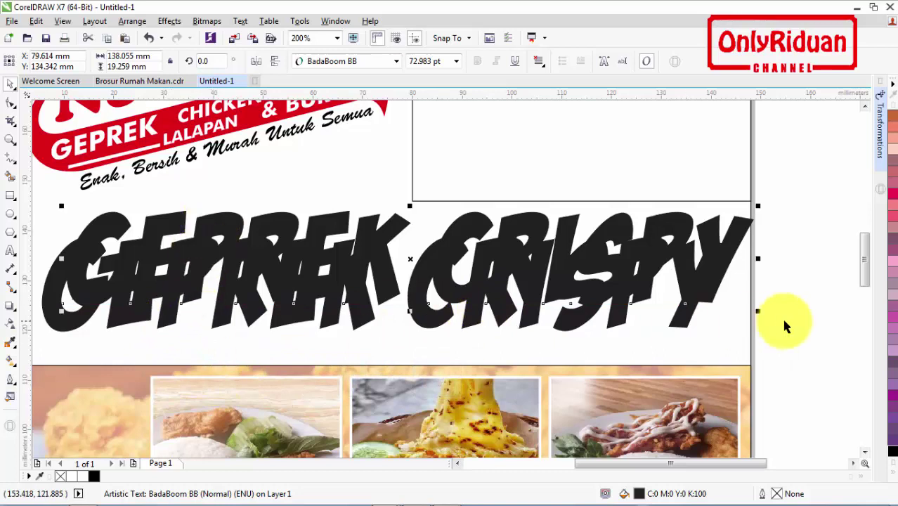
Step: Fill the duplicate headline with red and place it slightly up and left over the black original, leaving a shadow edge
{"action": "left_click", "coordinate": [891, 439]}
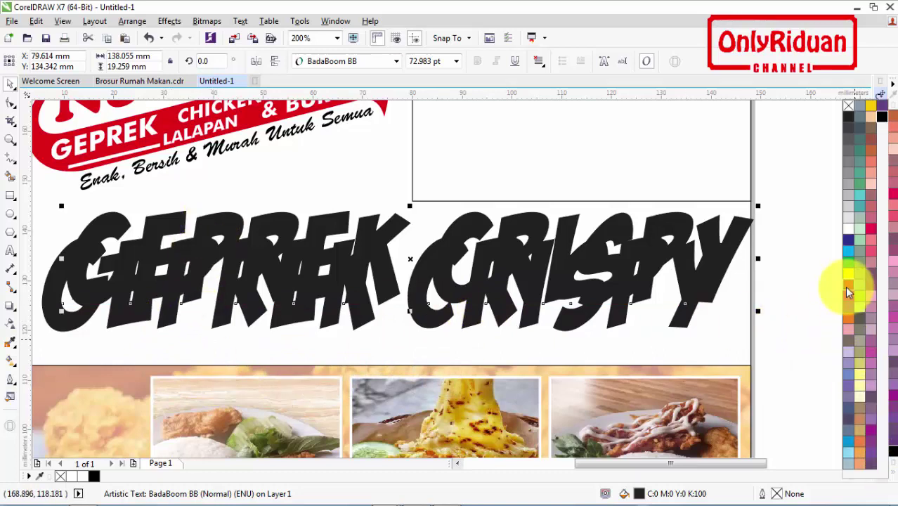
{"action": "left_click", "coordinate": [848, 288]}
{"action": "left_click", "coordinate": [378, 239]}
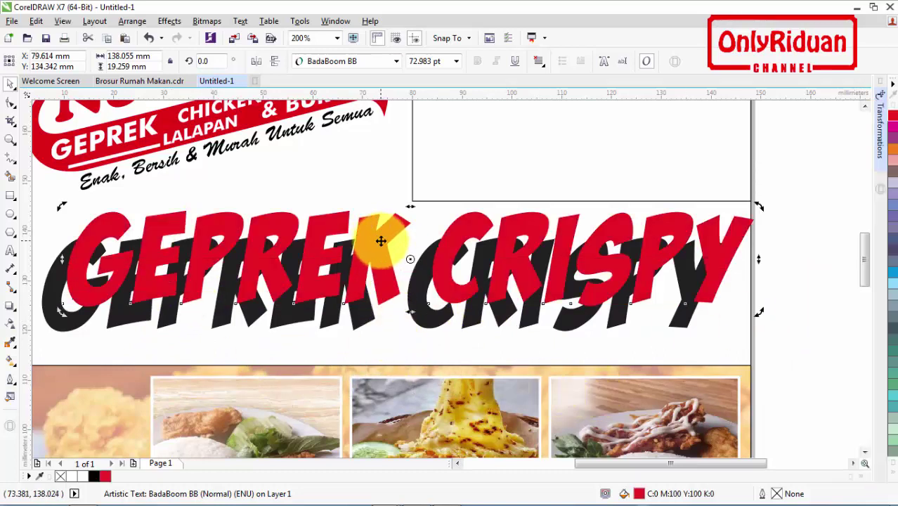
{"action": "left_click_drag", "start_coordinate": [370, 234], "coordinate": [351, 251]}
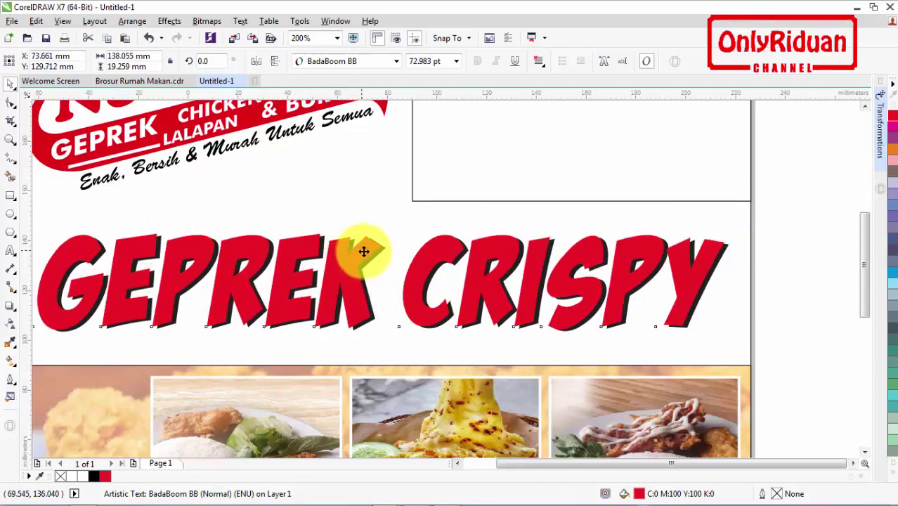
Step: Move the red and black headline texts together down near the photo background and enlarge them slightly
{"action": "scroll", "coordinate": [359, 249], "scroll_direction": "down", "scroll_amount": 2}
{"action": "left_click_drag", "start_coordinate": [589, 302], "coordinate": [166, 221]}
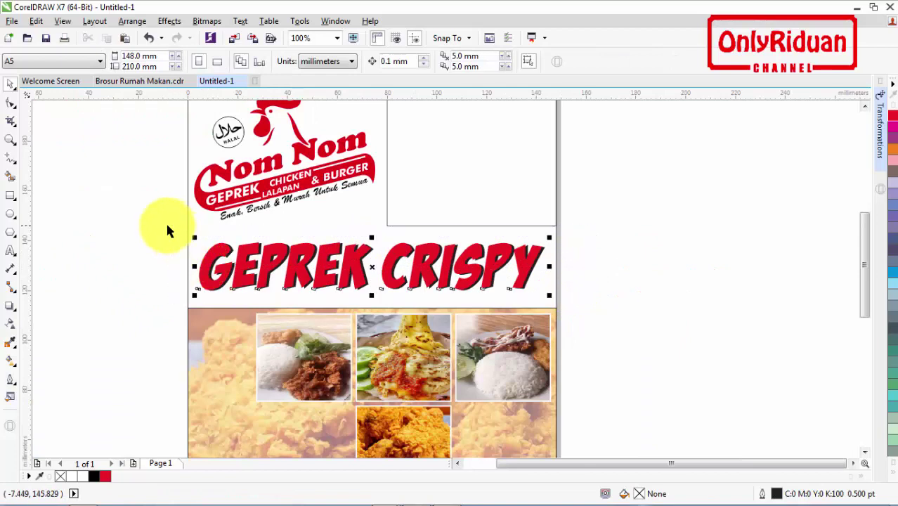
{"action": "key", "text": "Down"}
{"action": "key", "text": "Down"}
{"action": "key", "text": "Down"}
{"action": "key", "text": "Down"}
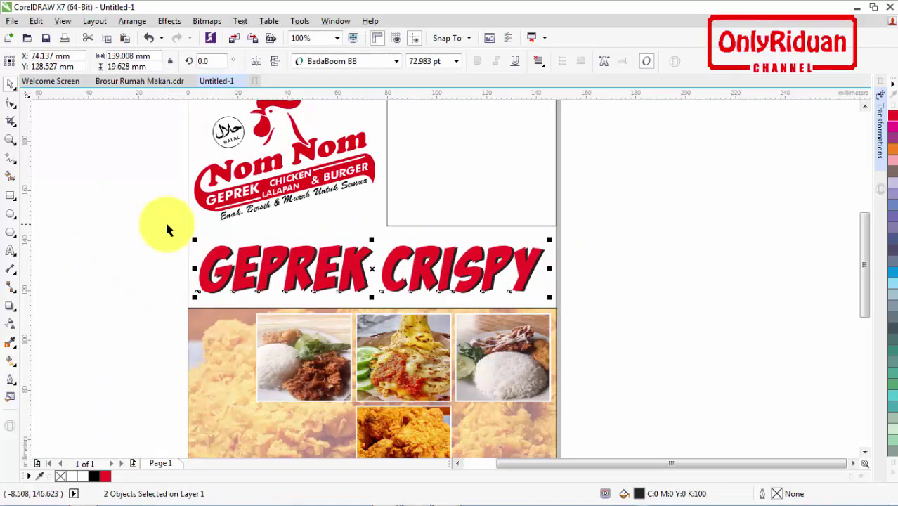
{"action": "key", "text": "Down"}
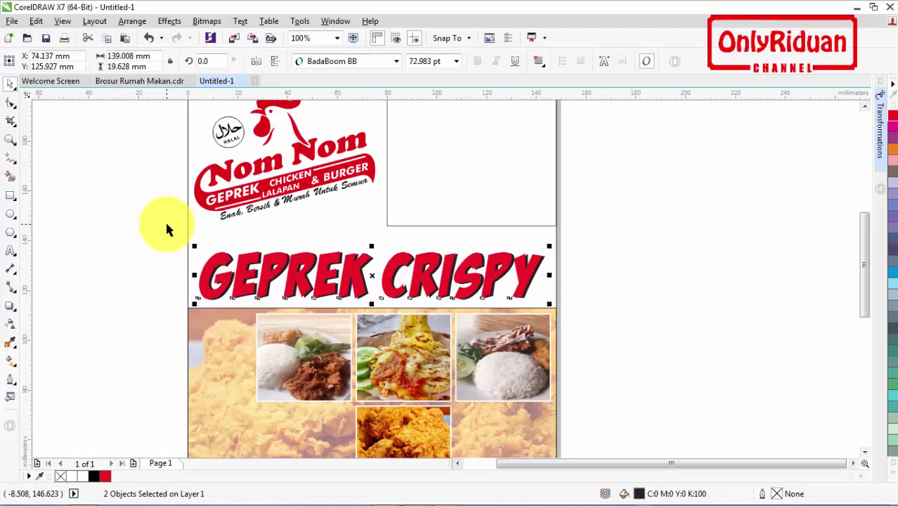
{"action": "left_click_drag", "start_coordinate": [552, 243], "coordinate": [555, 237]}
{"action": "left_click", "coordinate": [156, 222]}
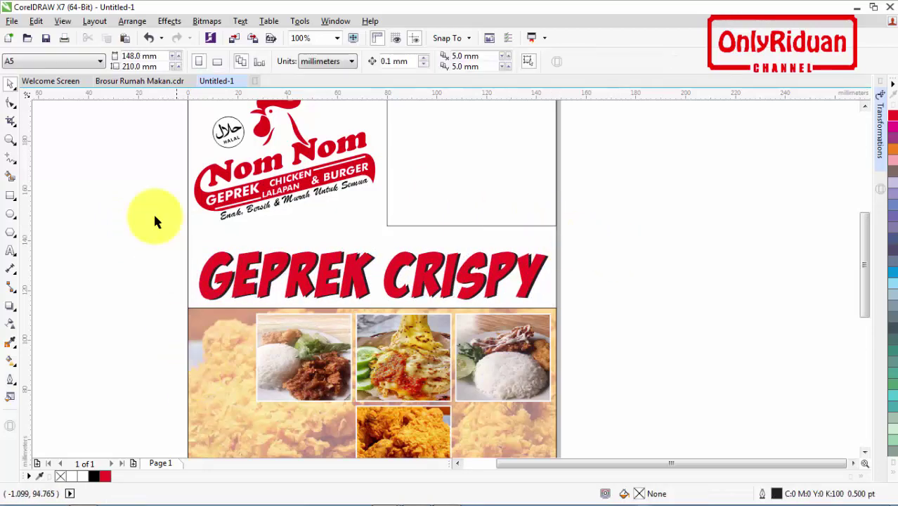
Step: Check the subheading in Brosur Rumah Makan.cdr and add the artistic text "CHICKEN AND BURGER" between the logo and headline in Untitled-1
{"action": "left_click", "coordinate": [138, 77]}
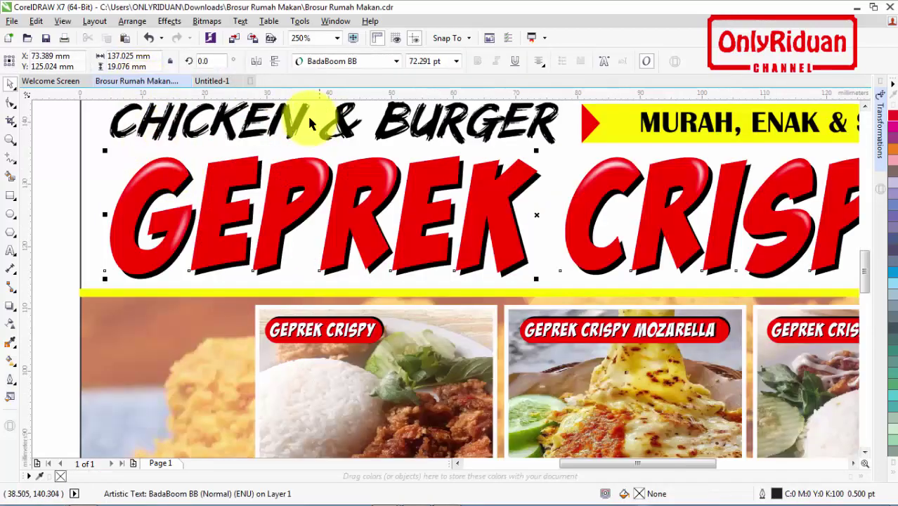
{"action": "left_click", "coordinate": [212, 81]}
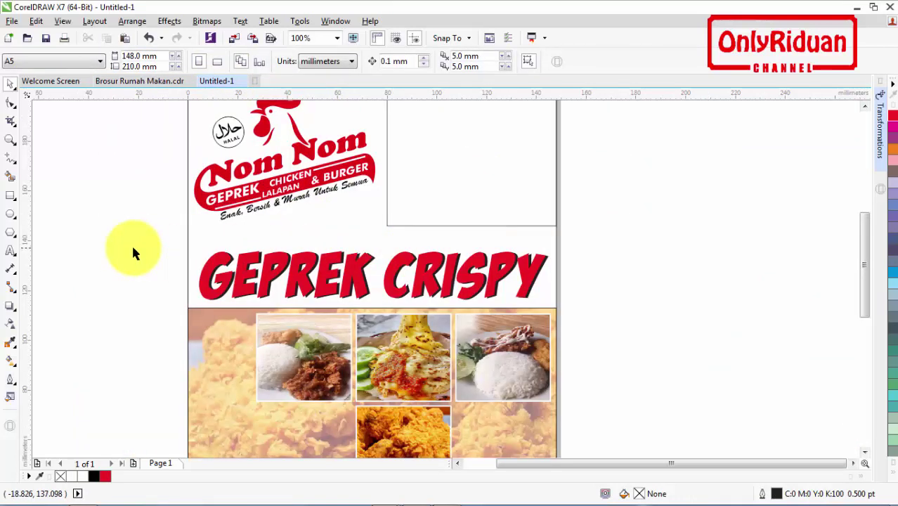
{"action": "left_click", "coordinate": [11, 252]}
{"action": "left_click", "coordinate": [211, 238]}
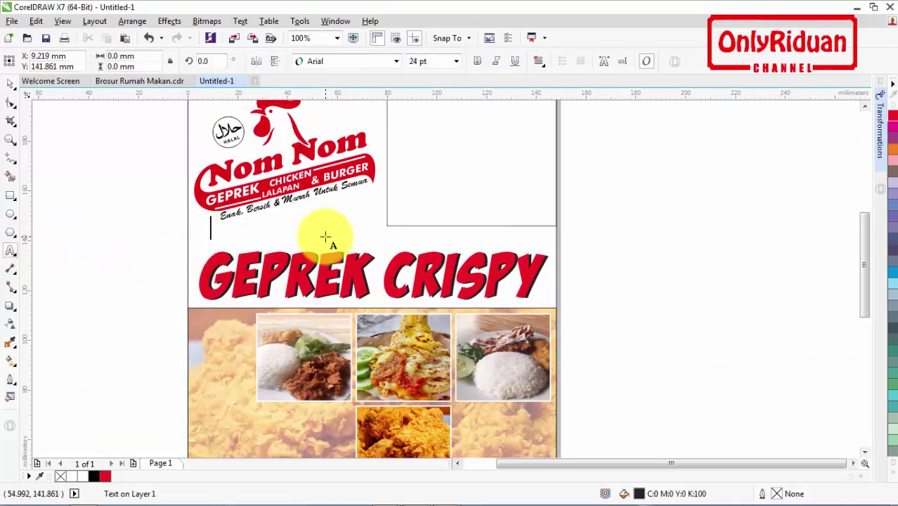
{"action": "key", "text": "Escape"}
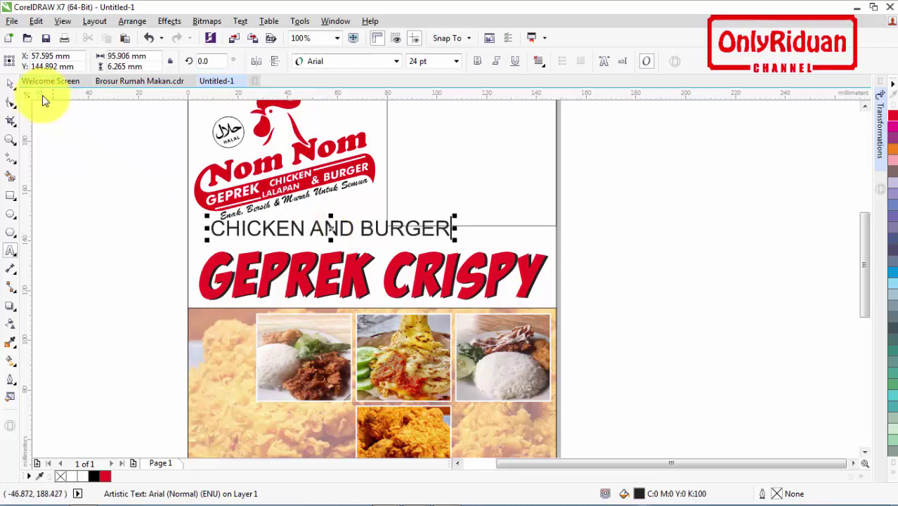
{"action": "left_click", "coordinate": [11, 83]}
Step: Set the "CHICKEN AND BURGER" font to Edo SZ, scale it to about 64 mm wide and place it just above the headline
{"action": "left_click", "coordinate": [395, 62]}
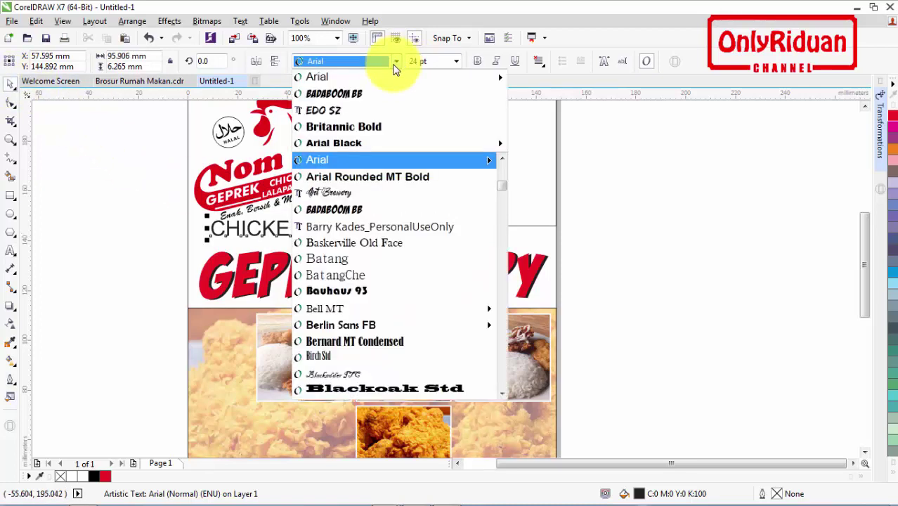
{"action": "left_click", "coordinate": [341, 110]}
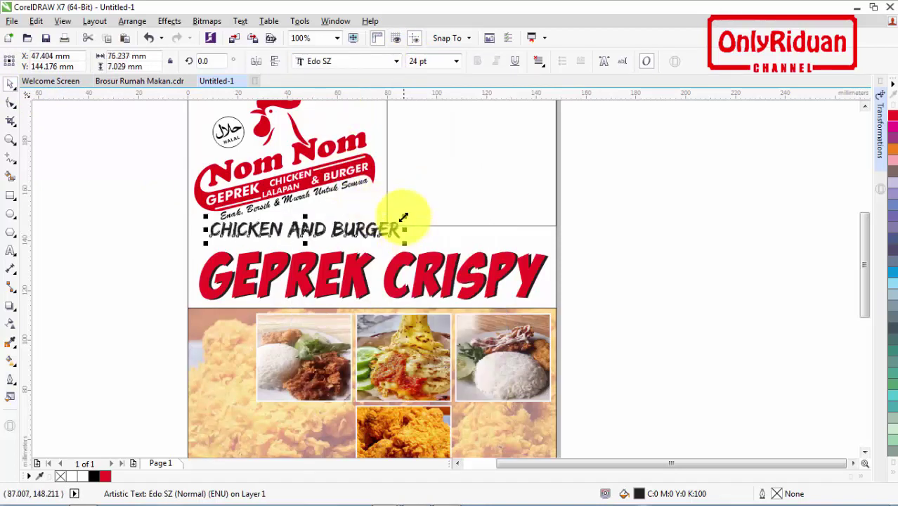
{"action": "left_click_drag", "start_coordinate": [403, 218], "coordinate": [377, 219]}
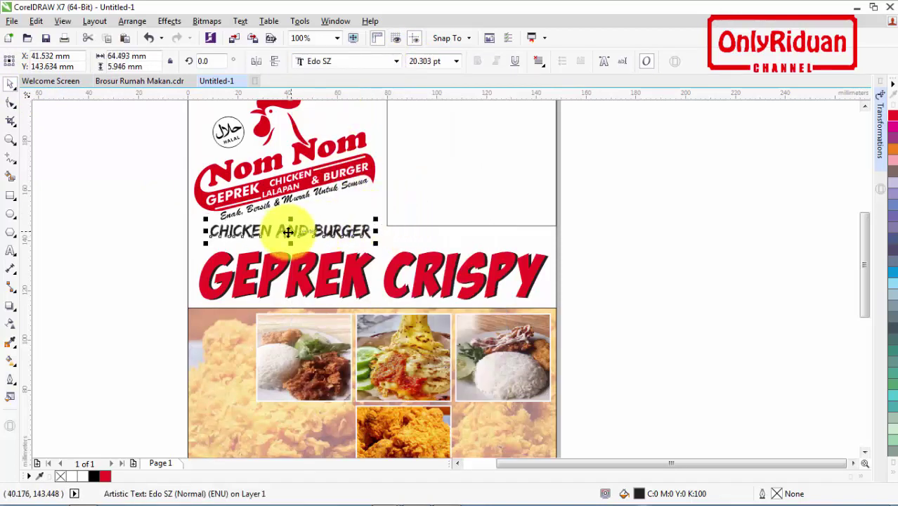
{"action": "left_click_drag", "start_coordinate": [288, 232], "coordinate": [287, 239]}
{"action": "left_click", "coordinate": [648, 199]}
Step: Copy the promo, drink offer and location objects from the upper-right block of Brosur Rumah Makan.cdr and place them beside the Untitled-1 page
{"action": "left_click", "coordinate": [866, 107]}
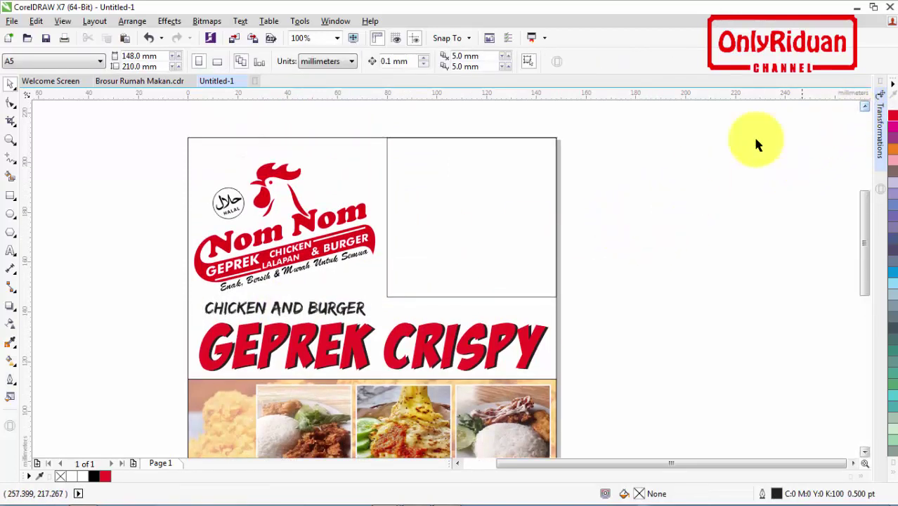
{"action": "left_click", "coordinate": [161, 81]}
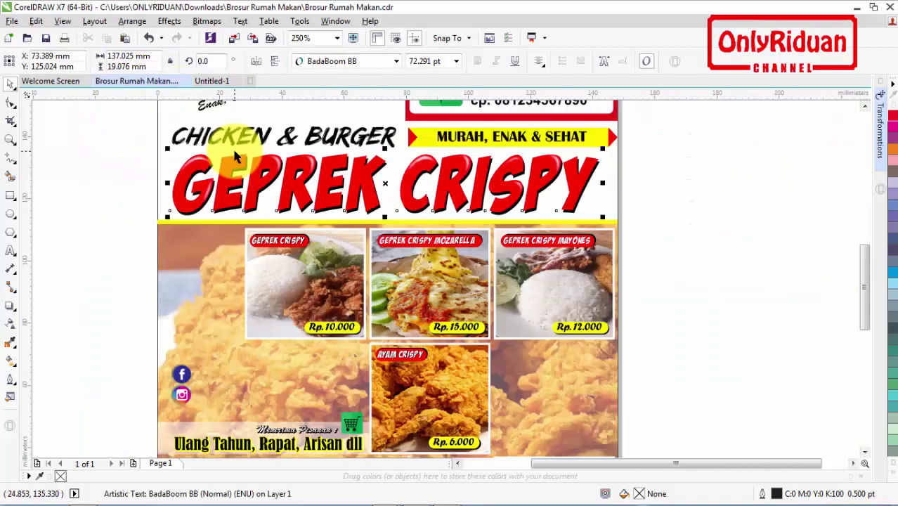
{"action": "scroll", "coordinate": [236, 160], "scroll_direction": "down", "scroll_amount": 1}
{"action": "left_click", "coordinate": [868, 106]}
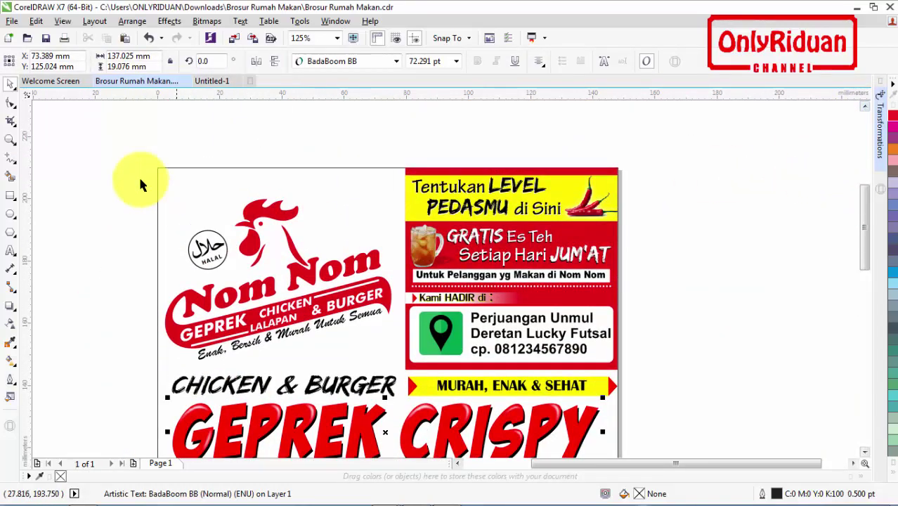
{"action": "left_click", "coordinate": [89, 139]}
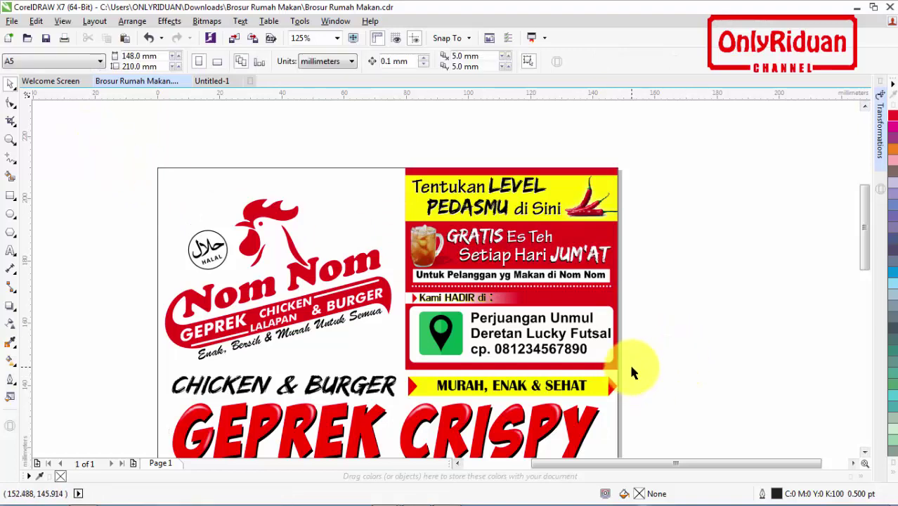
{"action": "left_click_drag", "start_coordinate": [632, 367], "coordinate": [398, 159]}
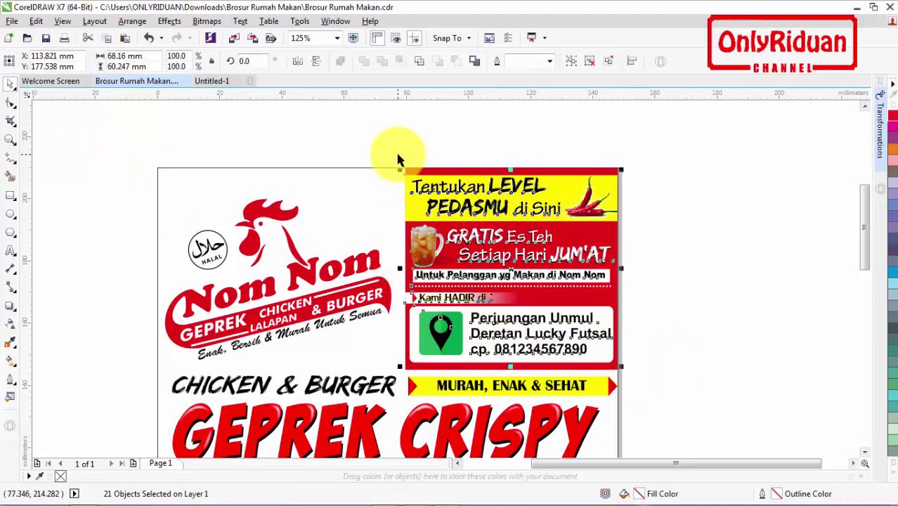
{"action": "left_click", "coordinate": [212, 81]}
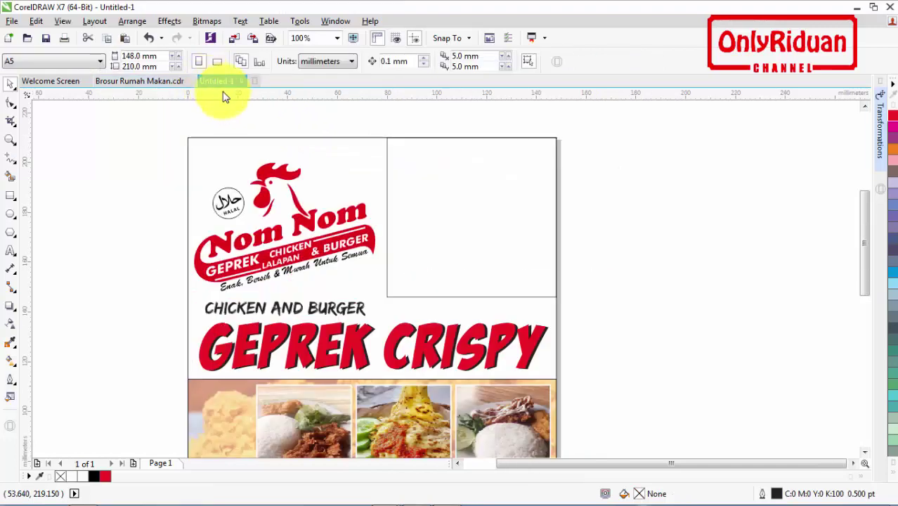
{"action": "key", "text": "ctrl+v"}
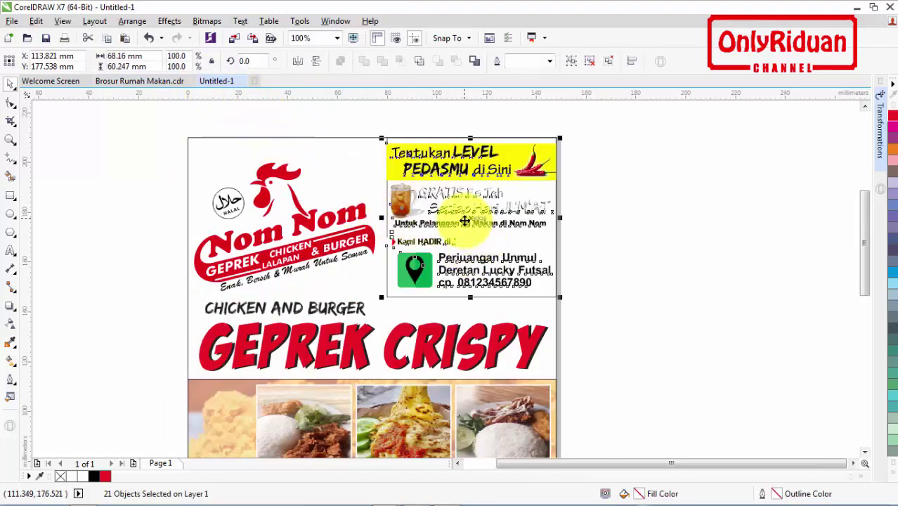
{"action": "left_click_drag", "start_coordinate": [478, 221], "coordinate": [673, 224]}
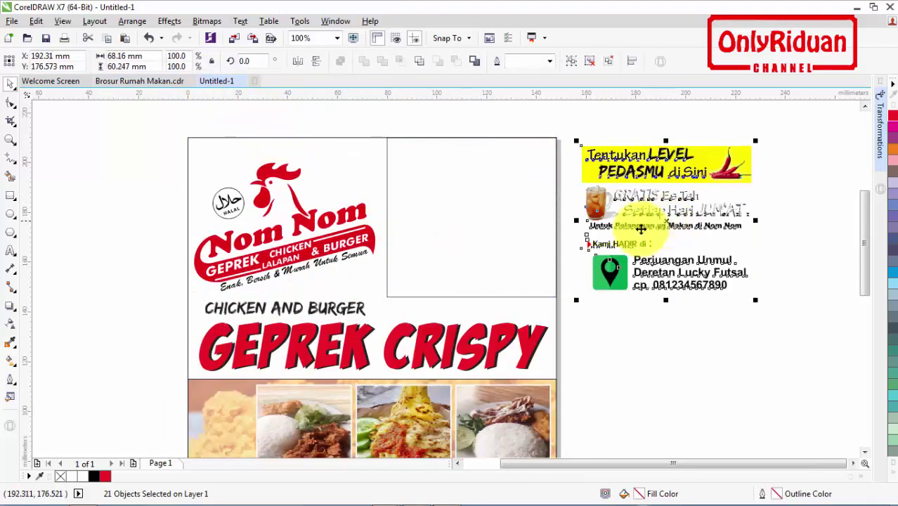
Step: Fill the empty rectangle in the page's upper-right corner with red
{"action": "left_click", "coordinate": [509, 295]}
{"action": "left_click", "coordinate": [105, 476]}
{"action": "left_click", "coordinate": [648, 326]}
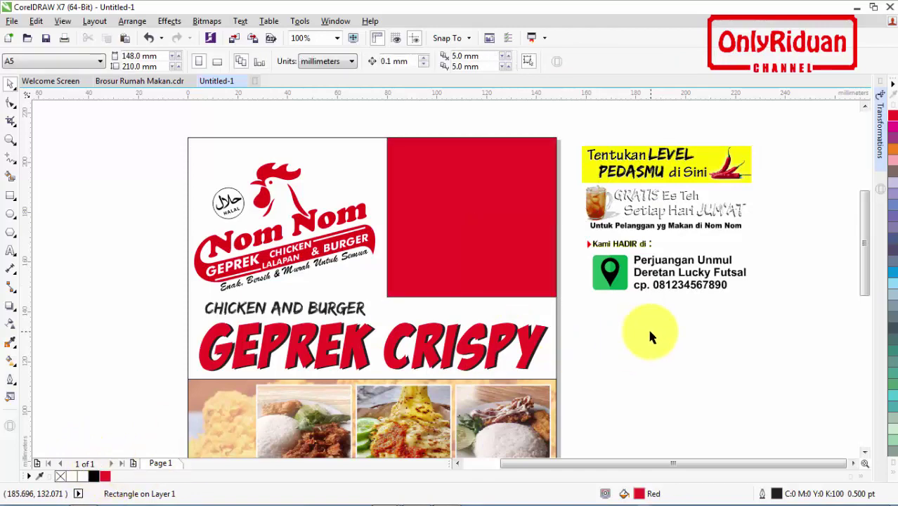
{"action": "left_click", "coordinate": [697, 157]}
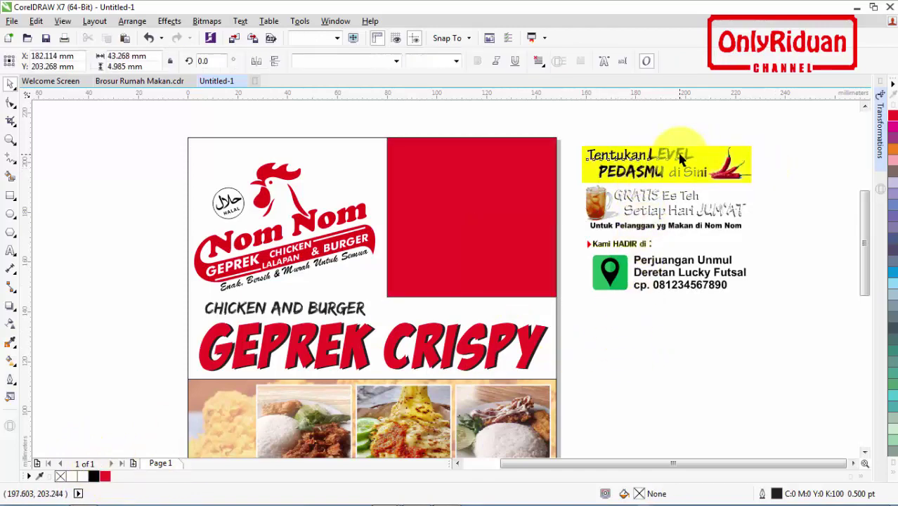
{"action": "scroll", "coordinate": [677, 158], "scroll_direction": "up", "scroll_amount": 2}
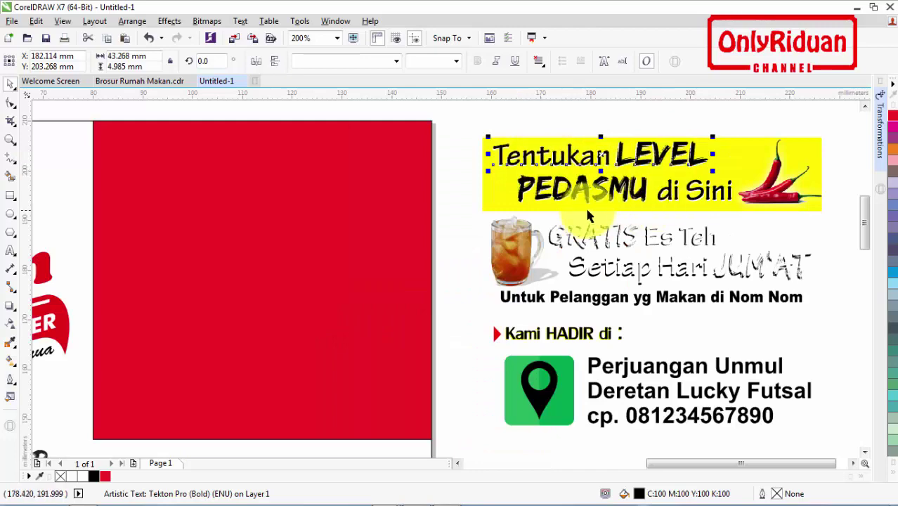
{"action": "scroll", "coordinate": [626, 208], "scroll_direction": "down", "scroll_amount": 2}
{"action": "left_click", "coordinate": [713, 210]}
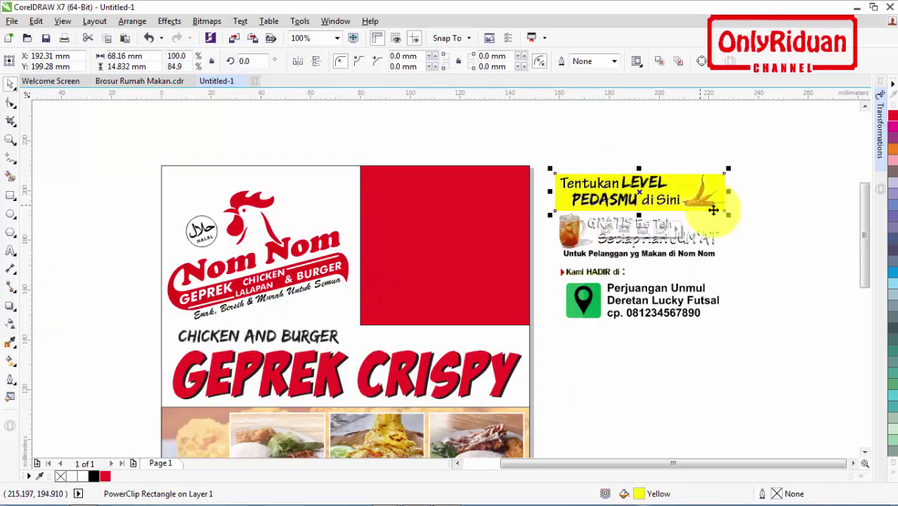
{"action": "key", "text": "Escape"}
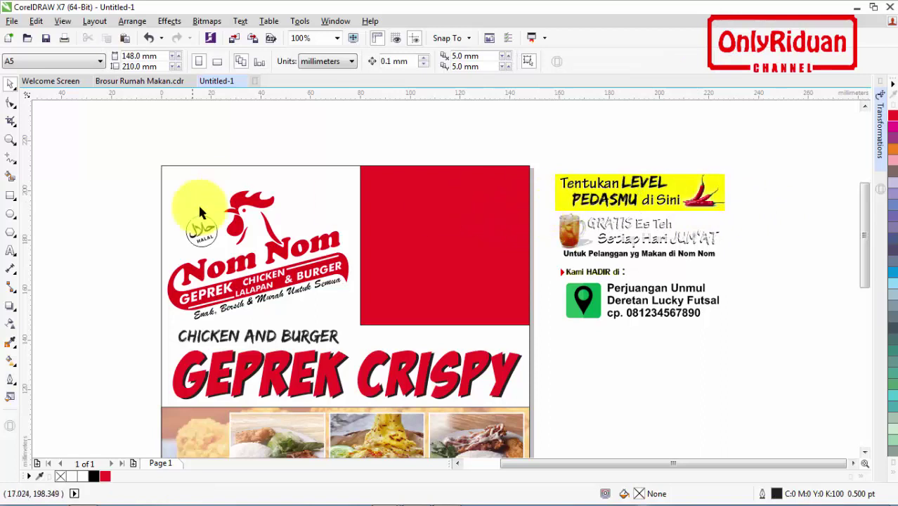
Step: Draw a rectangle about 68 × 17 mm across the upper part of the red block and fill it yellow
{"action": "left_click", "coordinate": [12, 196]}
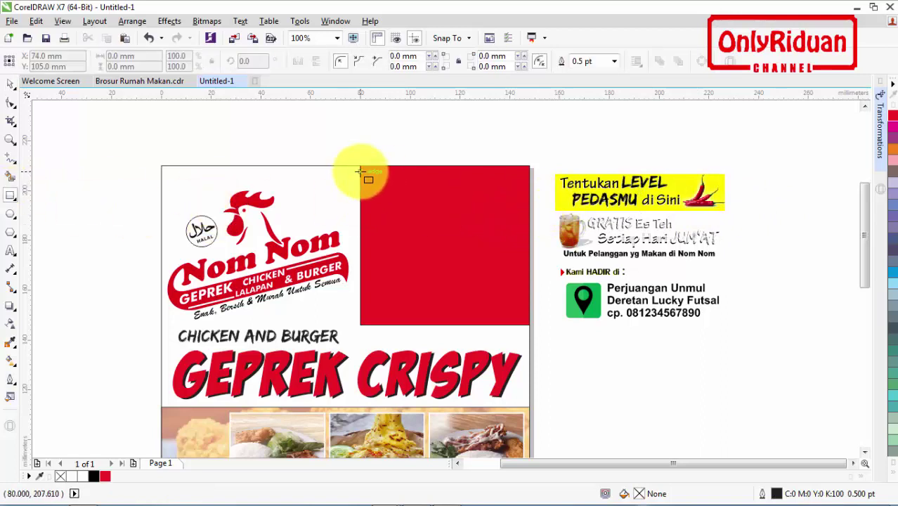
{"action": "left_click_drag", "start_coordinate": [361, 172], "coordinate": [534, 217]}
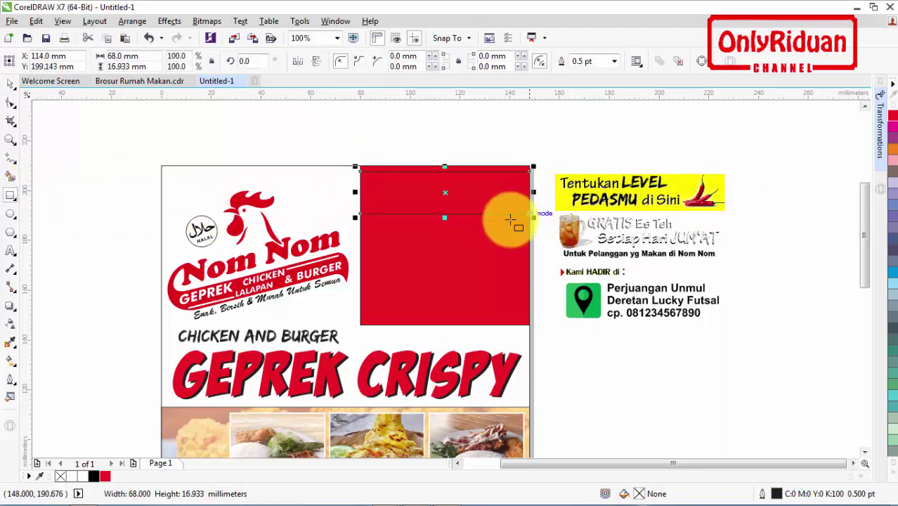
{"action": "left_click", "coordinate": [890, 474]}
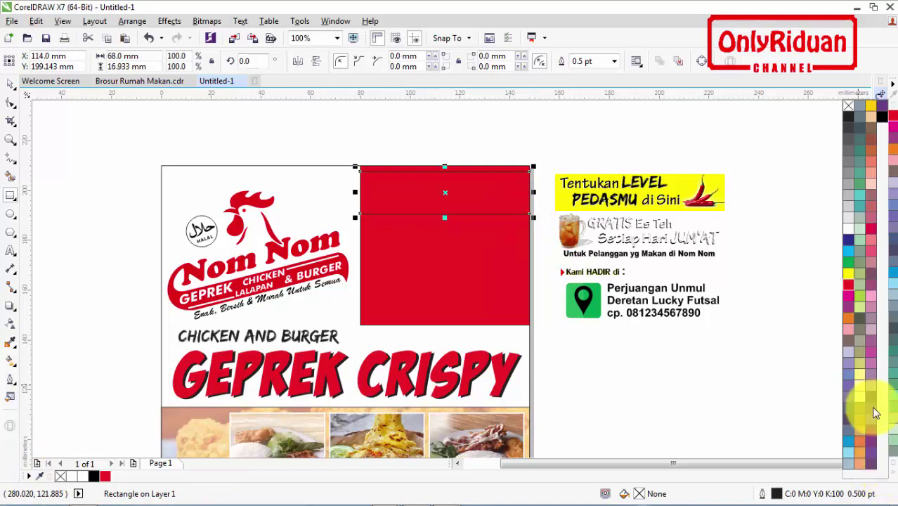
{"action": "left_click", "coordinate": [848, 272]}
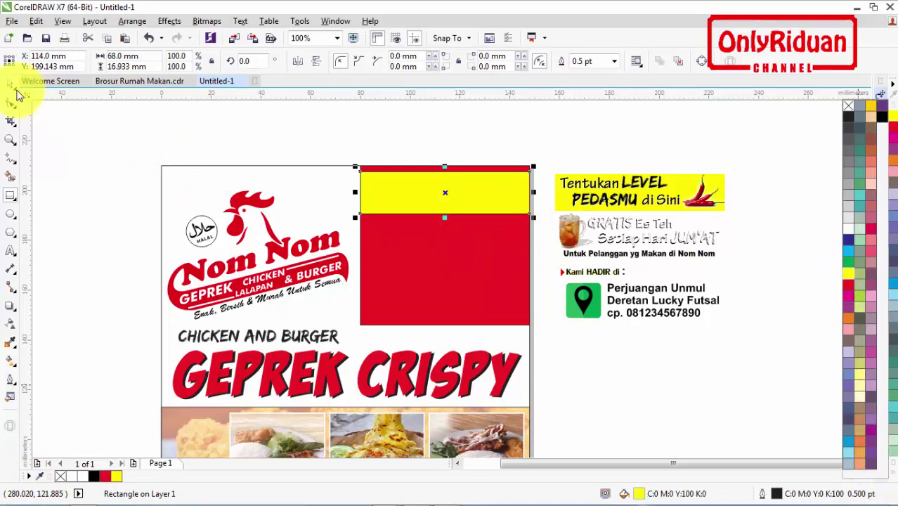
{"action": "left_click", "coordinate": [232, 124]}
Step: Add the artistic text "Tentukan LEVEL" in the empty area above the page
{"action": "left_click", "coordinate": [11, 250]}
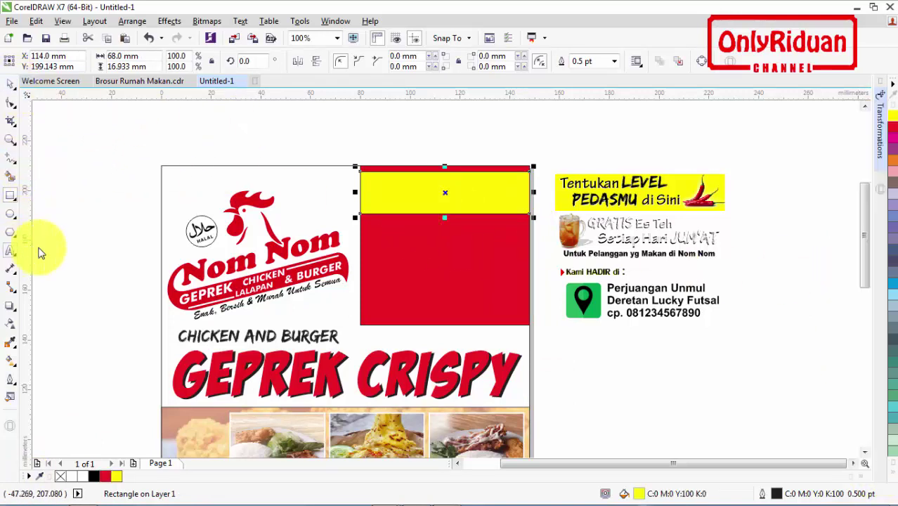
{"action": "left_click", "coordinate": [420, 135]}
{"action": "type", "text": "T"}
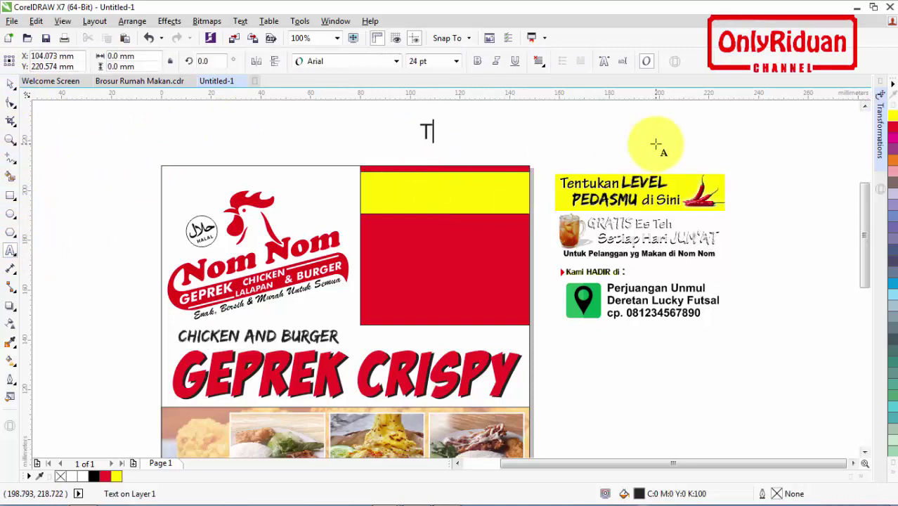
{"action": "type", "text": "entukan LEVEL"}
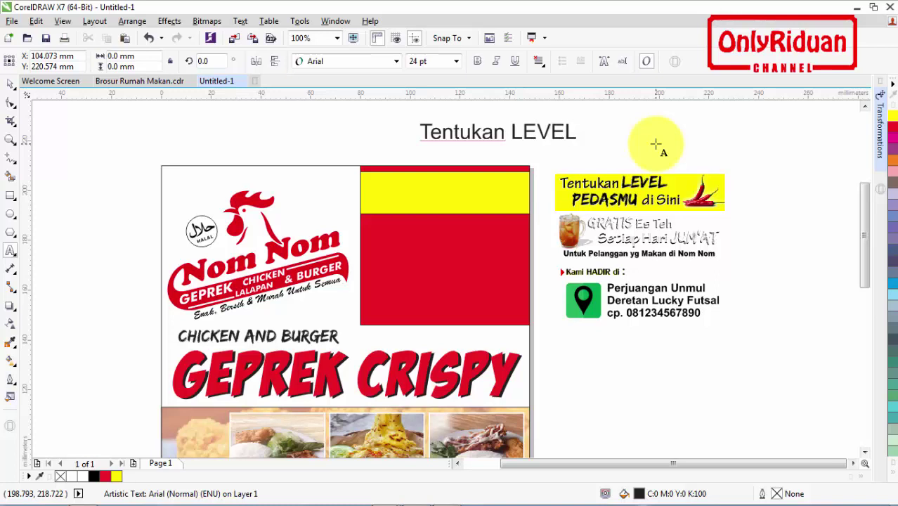
{"action": "key", "text": "ctrl+space"}
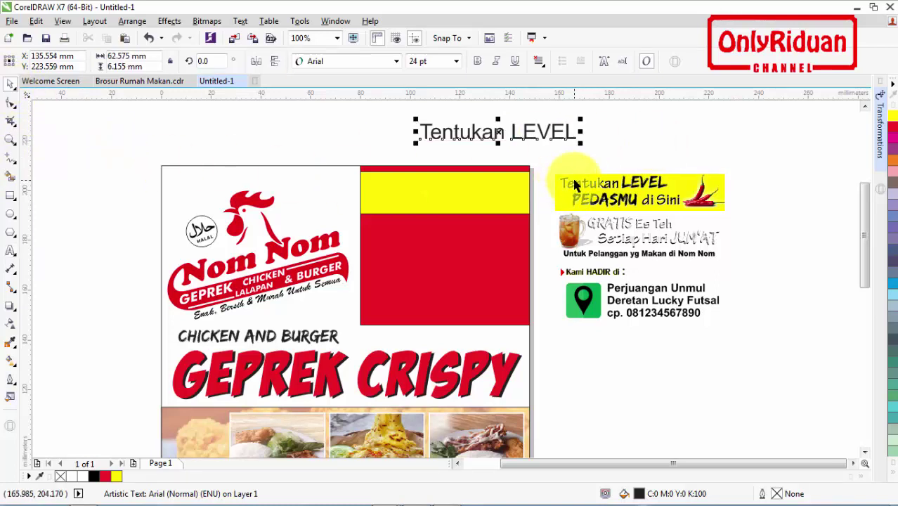
Step: Check the font of "Tentukan" in the reference banner and set the new word "Tentukan" to Tekton Pro
{"action": "left_click", "coordinate": [598, 178]}
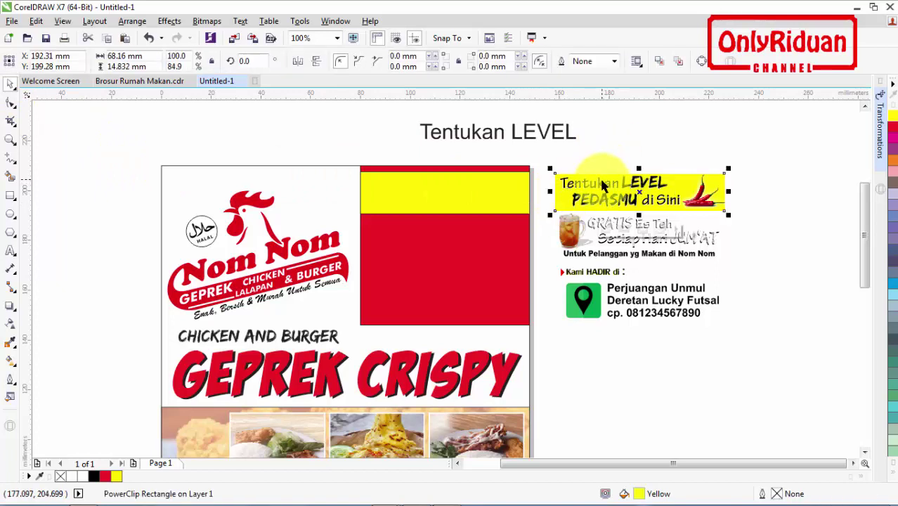
{"action": "left_click", "coordinate": [599, 177], "text": "ctrl"}
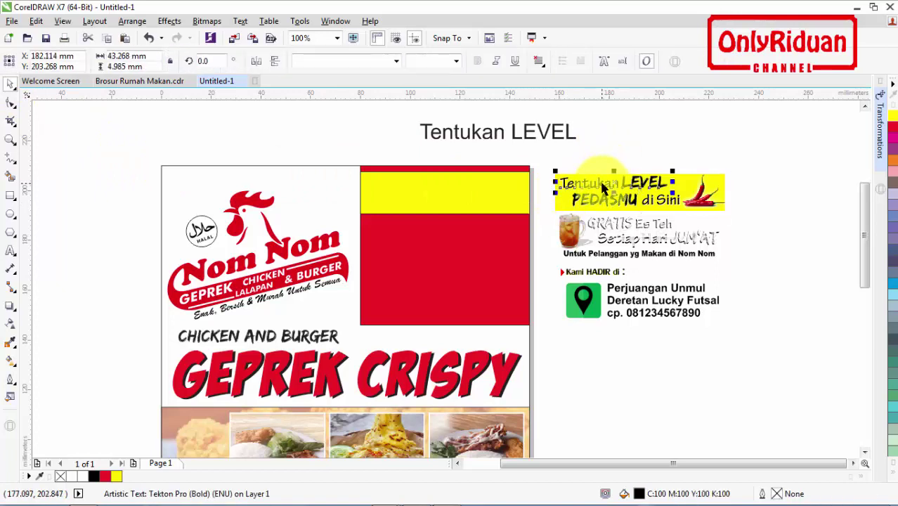
{"action": "left_click", "coordinate": [645, 151]}
{"action": "left_click", "coordinate": [10, 251]}
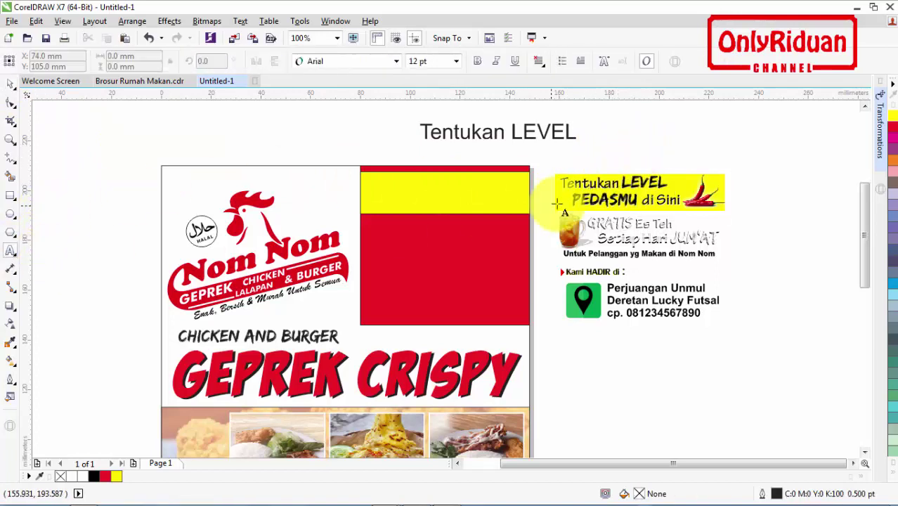
{"action": "left_click", "coordinate": [600, 182]}
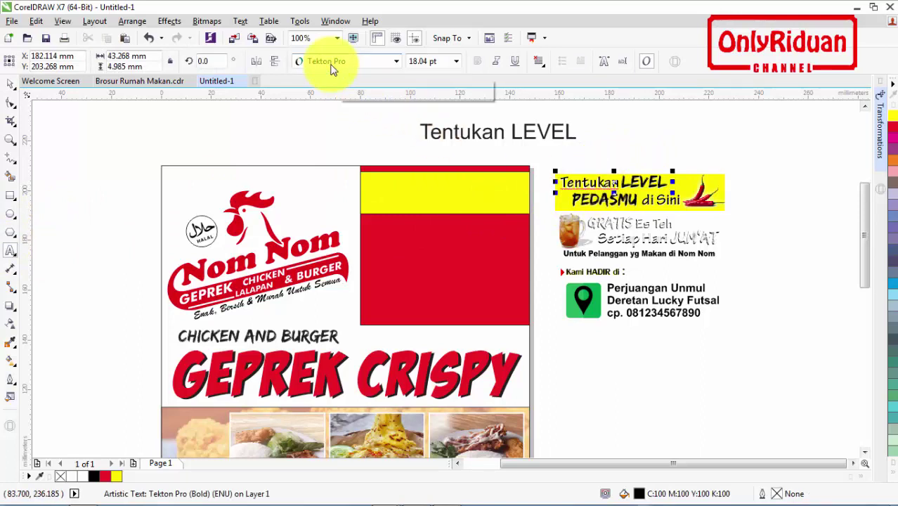
{"action": "left_click", "coordinate": [482, 132]}
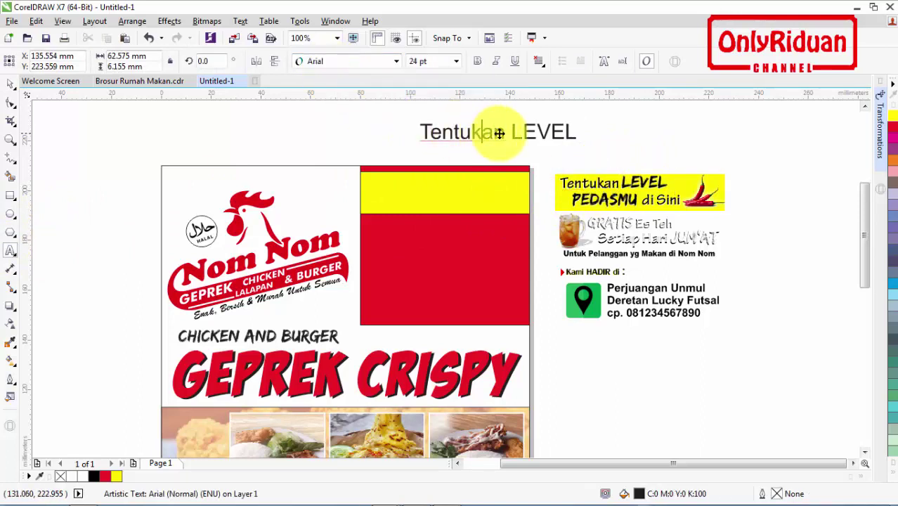
{"action": "left_click_drag", "start_coordinate": [504, 132], "coordinate": [421, 131]}
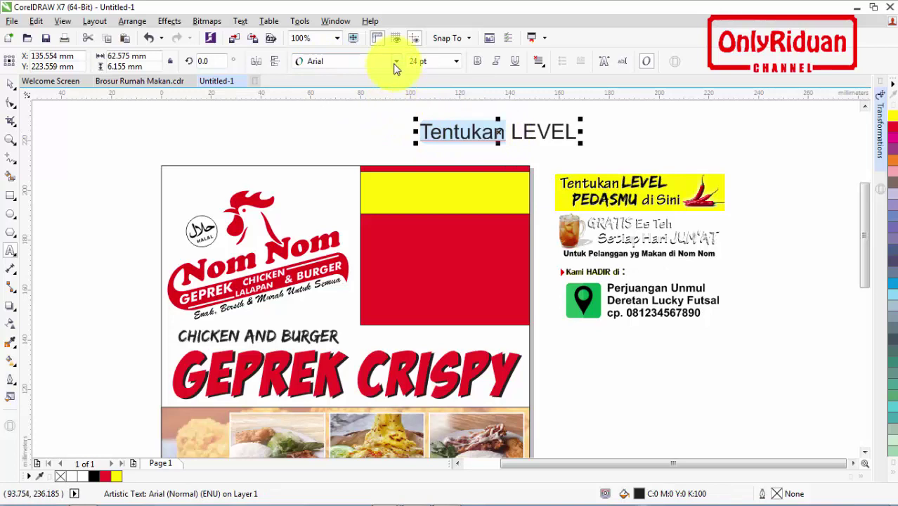
{"action": "left_click", "coordinate": [395, 62]}
{"action": "left_click", "coordinate": [351, 91]}
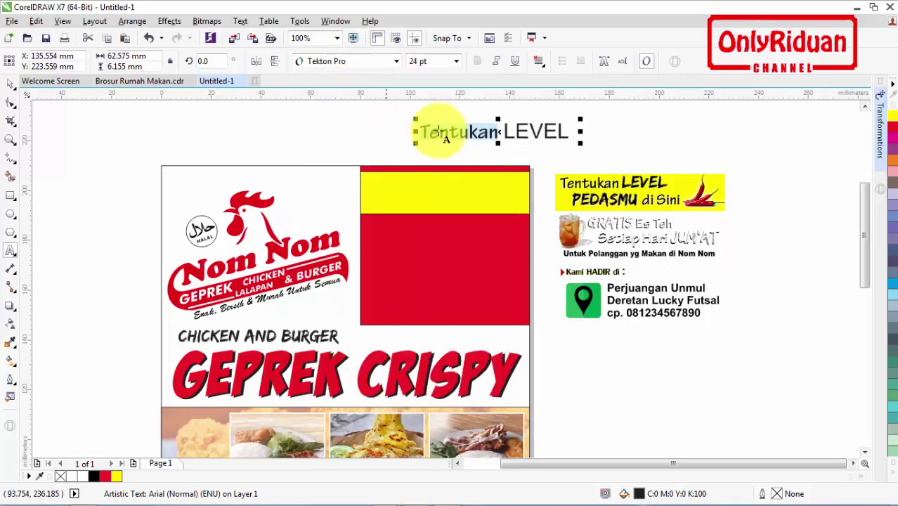
Step: Check the font of "LEVEL" in the reference banner and set the new word "LEVEL" to Edo SZ
{"action": "left_click", "coordinate": [640, 181]}
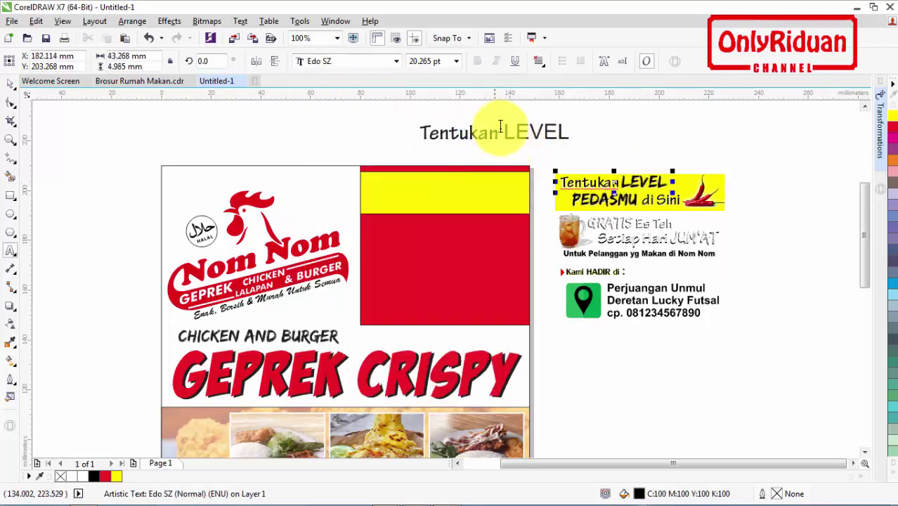
{"action": "left_click_drag", "start_coordinate": [503, 131], "coordinate": [573, 133]}
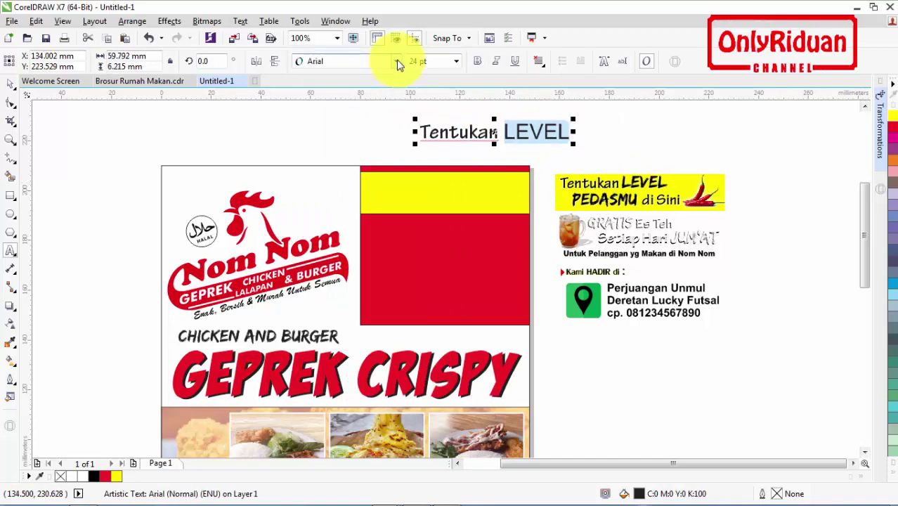
{"action": "left_click", "coordinate": [397, 62]}
{"action": "left_click", "coordinate": [344, 92]}
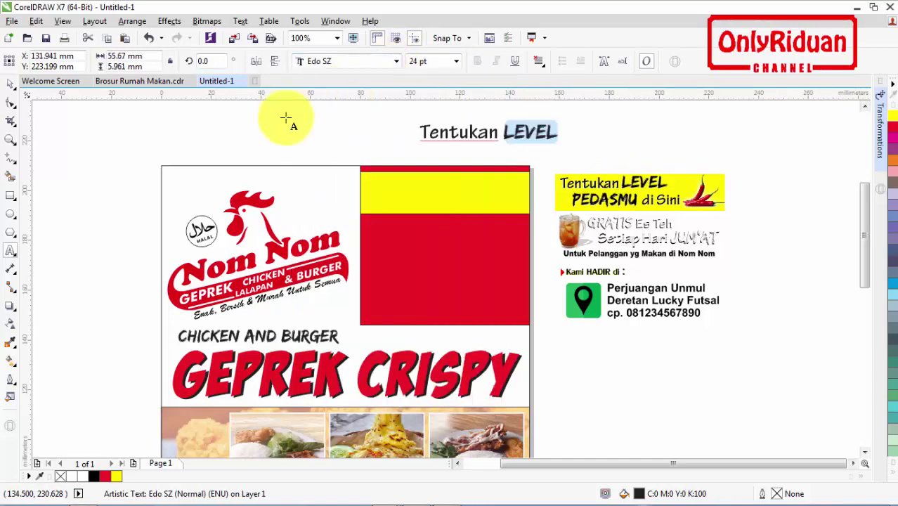
{"action": "left_click", "coordinate": [11, 84]}
{"action": "left_click", "coordinate": [682, 131]}
Step: Move the new "Tentukan LEVEL" text onto the yellow rectangle's upper left and scale it down
{"action": "left_click", "coordinate": [625, 200]}
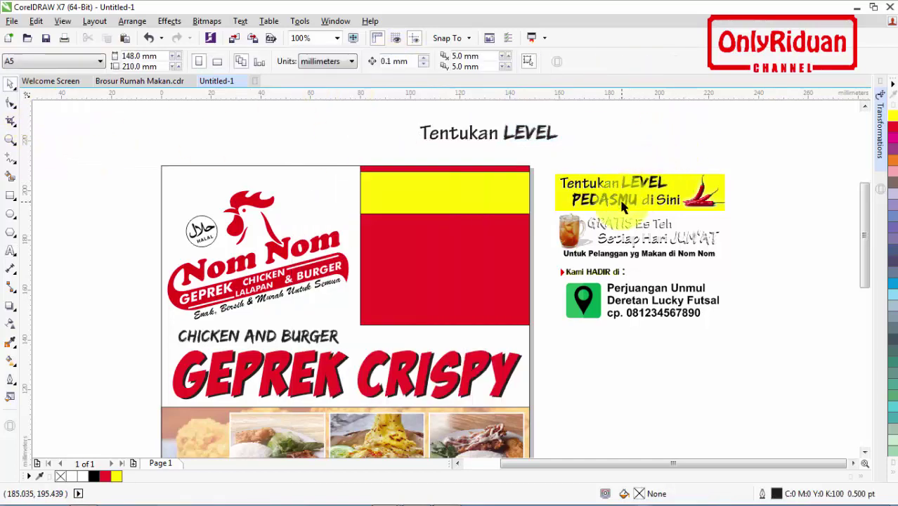
{"action": "left_click", "coordinate": [569, 148]}
{"action": "left_click", "coordinate": [490, 137]}
{"action": "left_click_drag", "start_coordinate": [484, 134], "coordinate": [436, 184]}
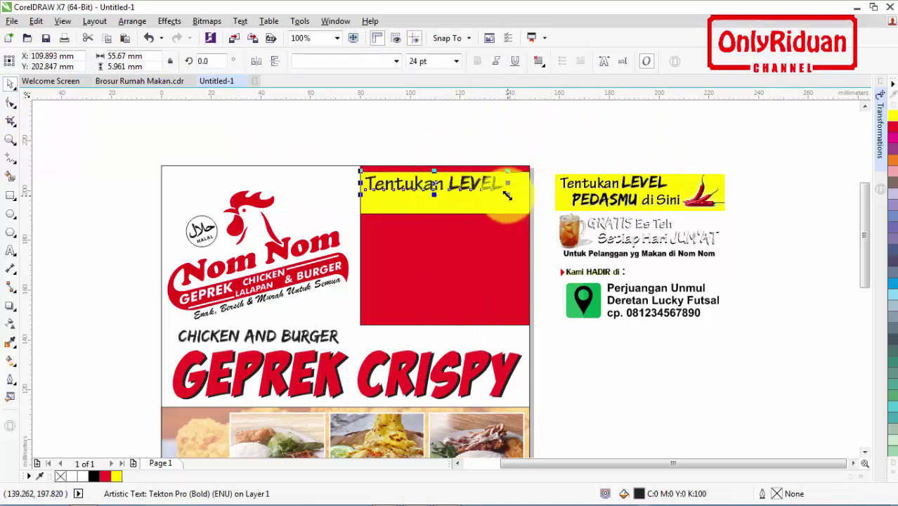
{"action": "left_click_drag", "start_coordinate": [508, 197], "coordinate": [481, 200]}
{"action": "left_click", "coordinate": [509, 140]}
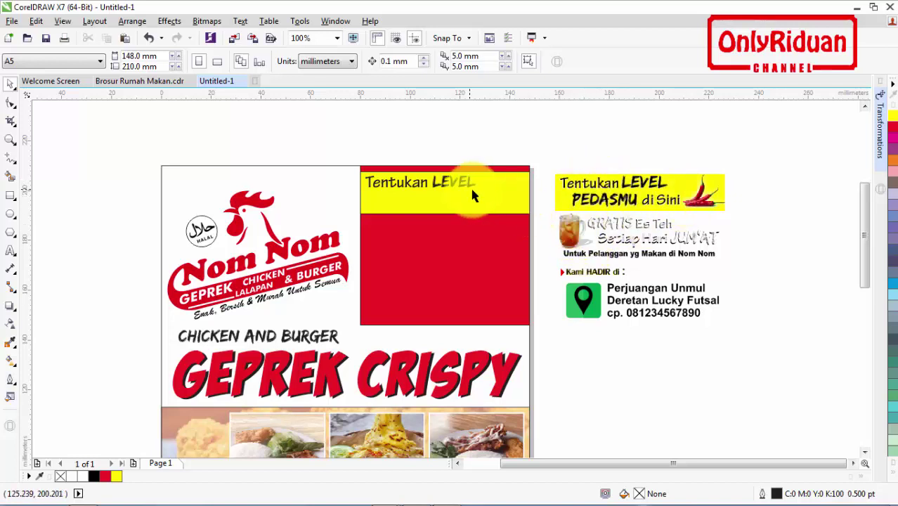
Step: Import the cabai-merah image, place it at the right end of the yellow rectangle and enlarge it to about 18.5 × 12.4 mm
{"action": "left_click", "coordinate": [696, 197]}
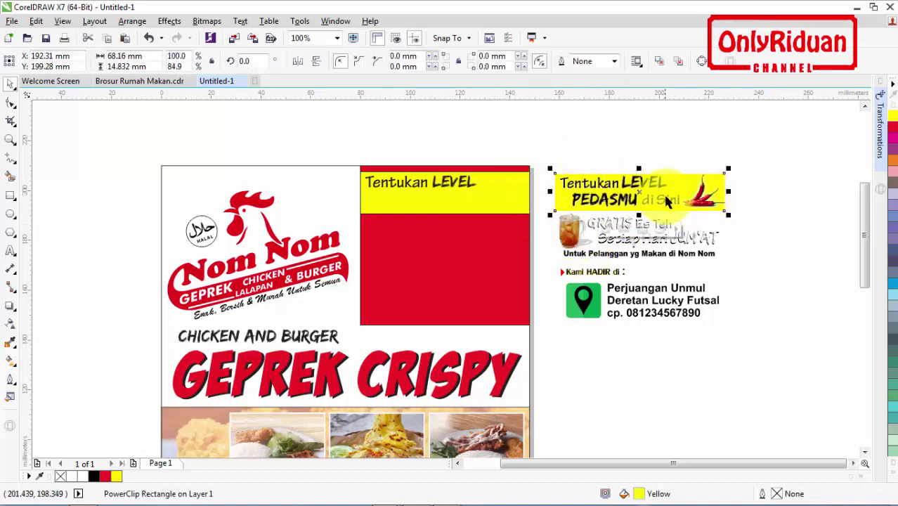
{"action": "left_click", "coordinate": [742, 200]}
{"action": "left_click", "coordinate": [12, 21]}
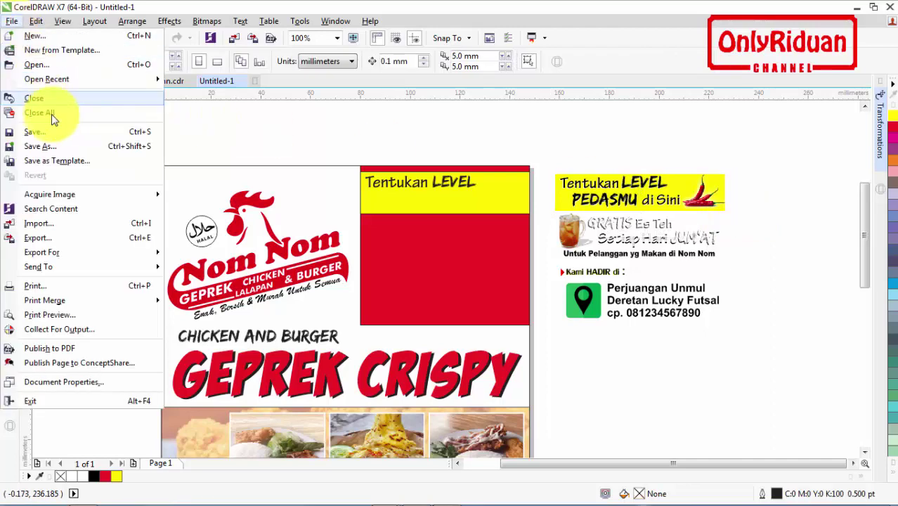
{"action": "left_click", "coordinate": [40, 223]}
{"action": "left_click", "coordinate": [573, 113]}
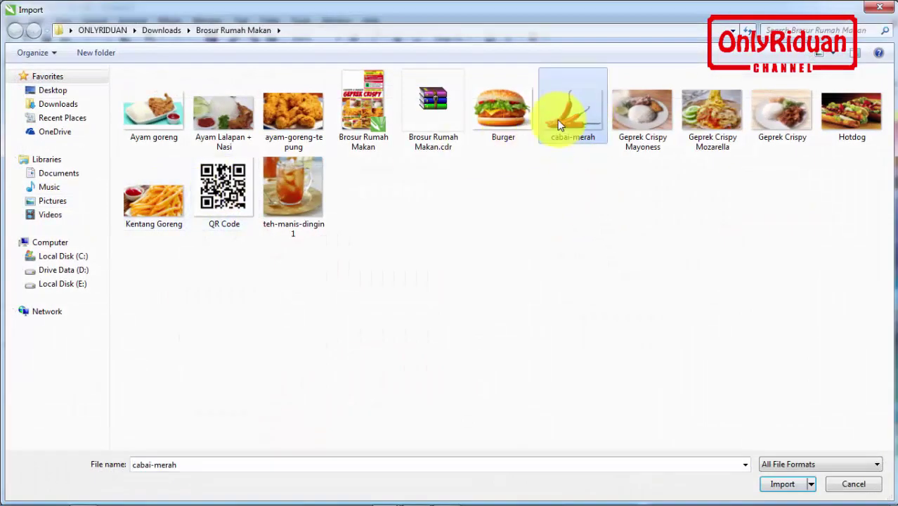
{"action": "left_click", "coordinate": [782, 483]}
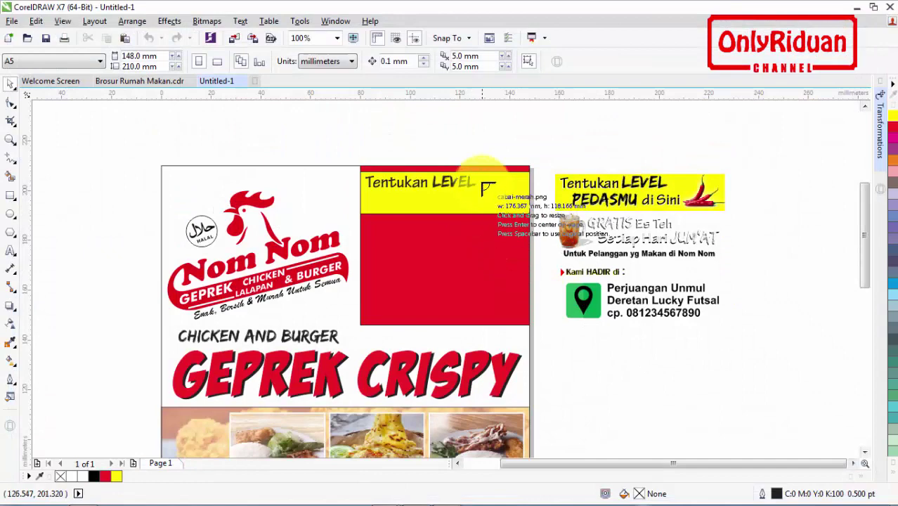
{"action": "left_click_drag", "start_coordinate": [488, 176], "coordinate": [526, 208]}
{"action": "scroll", "coordinate": [513, 188], "scroll_direction": "up", "scroll_amount": 2}
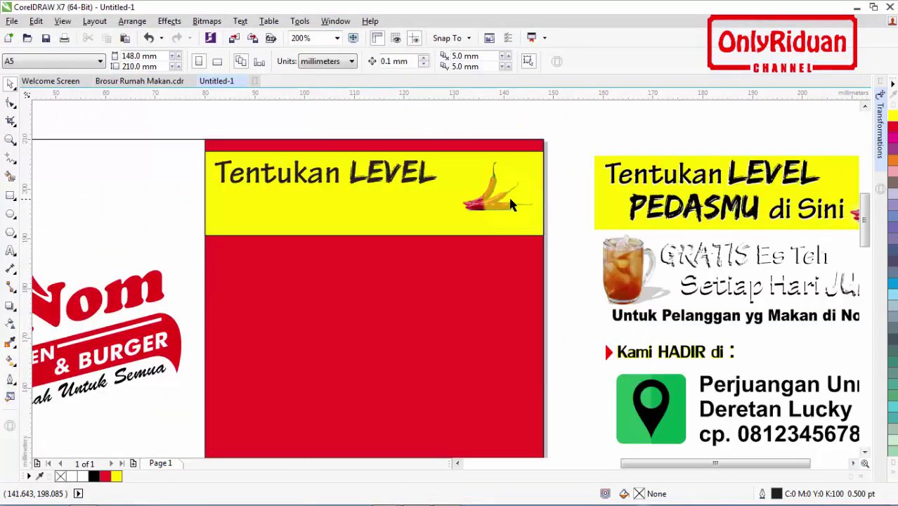
{"action": "left_click_drag", "start_coordinate": [454, 217], "coordinate": [436, 227]}
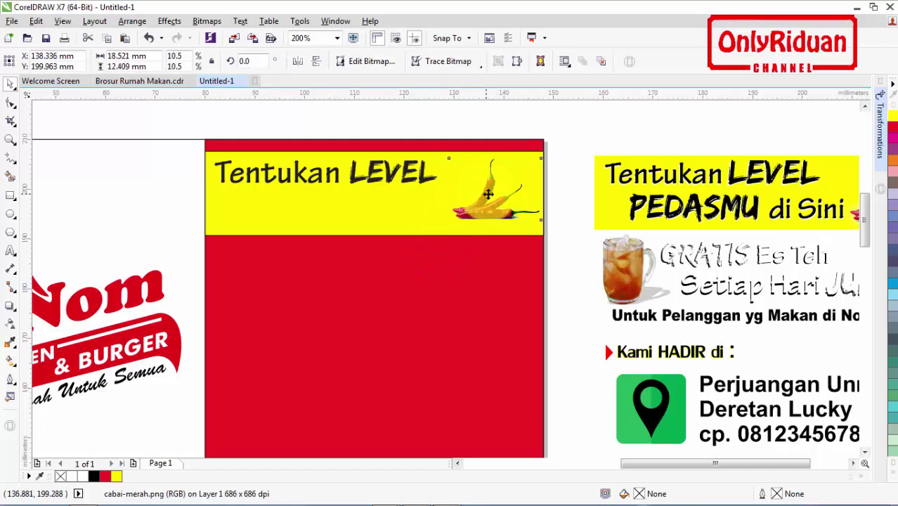
Step: Move the black "PEDASMU di Sini" text from the reference banner to below "Tentukan LEVEL" on the yellow rectangle
{"action": "left_click", "coordinate": [689, 206]}
{"action": "left_click_drag", "start_coordinate": [731, 206], "coordinate": [325, 209]}
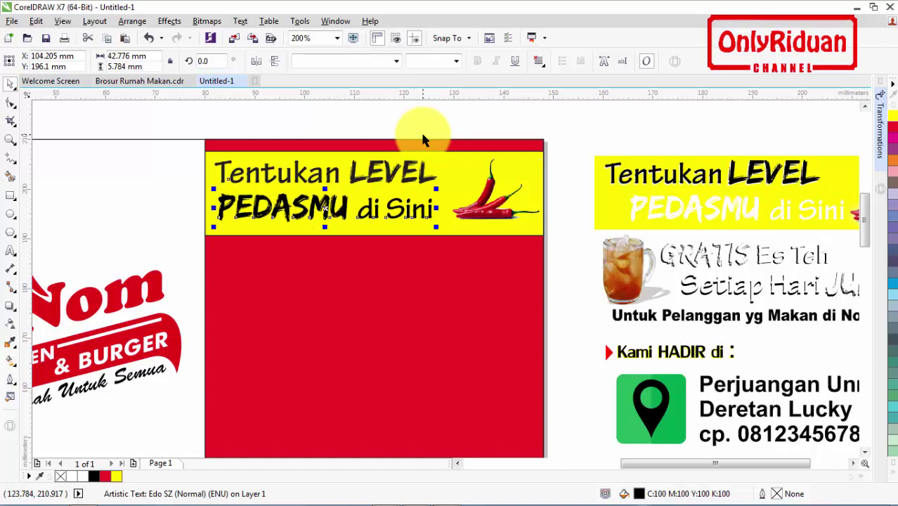
{"action": "left_click", "coordinate": [431, 109]}
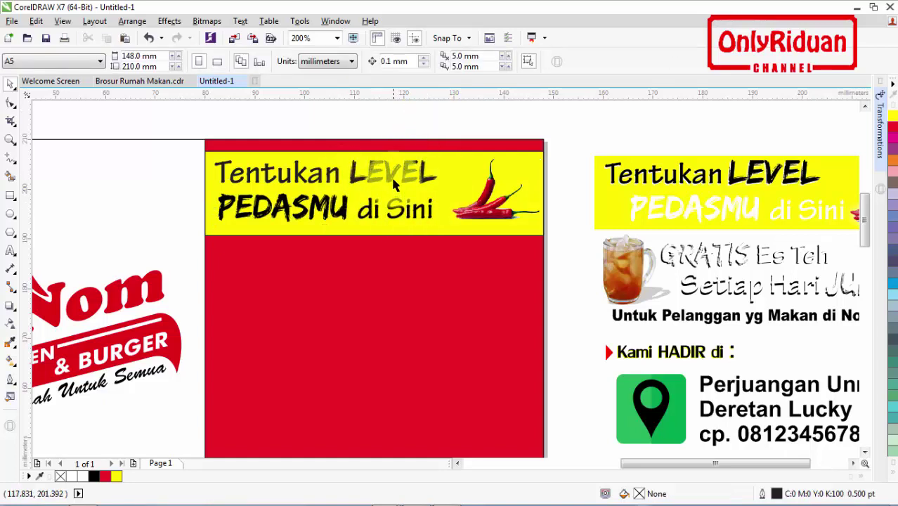
Step: Scale the "Tentukan LEVEL" text down to about 40.4 × 4.3 mm and slightly enlarge the chilli image on the yellow banner
{"action": "left_click", "coordinate": [436, 154]}
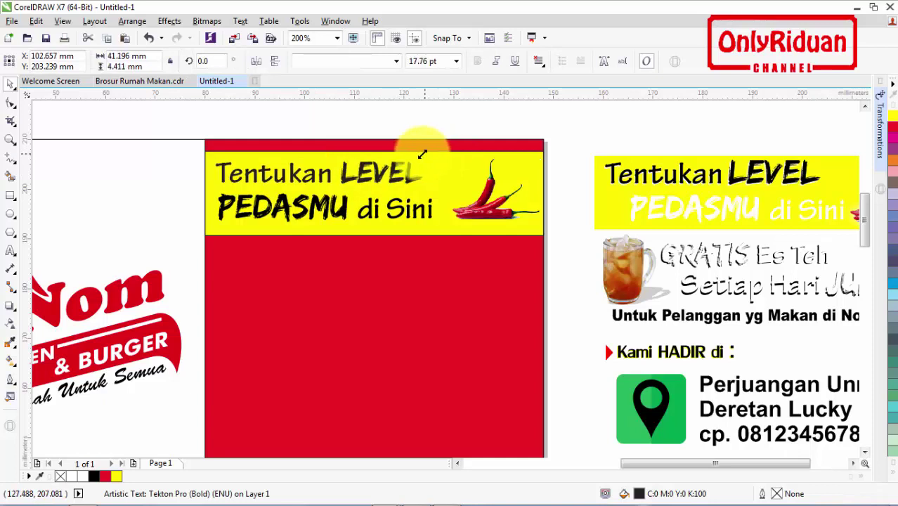
{"action": "left_click", "coordinate": [449, 162]}
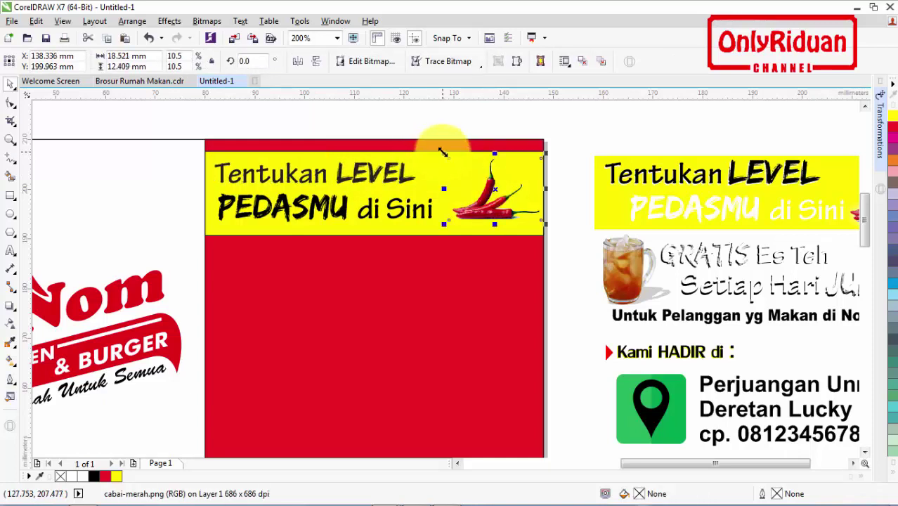
{"action": "left_click", "coordinate": [441, 123]}
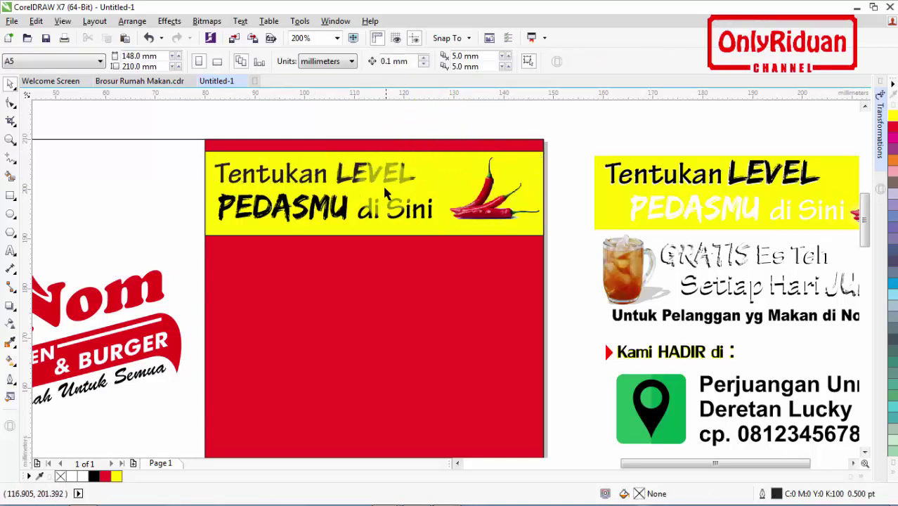
Step: Duplicate the "Tentukan LEVEL" text, fill the original white and place the dark copy slightly offset above it as a shadow effect
{"action": "left_click", "coordinate": [359, 177]}
{"action": "key", "text": "ctrl+d"}
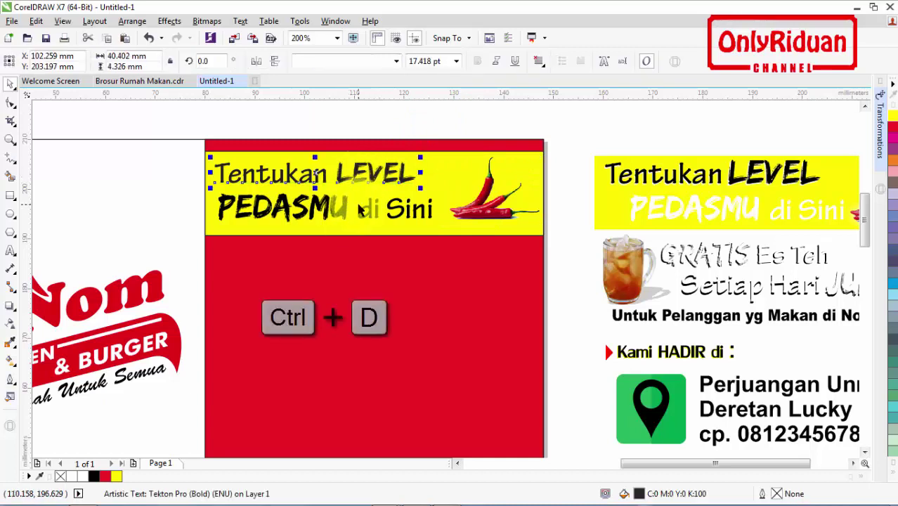
{"action": "scroll", "coordinate": [360, 209], "scroll_direction": "up", "scroll_amount": 1}
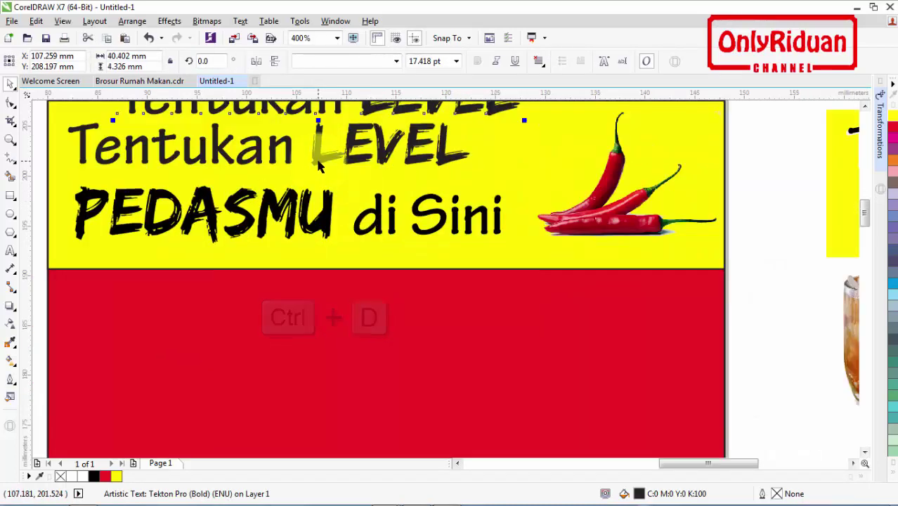
{"action": "left_click", "coordinate": [83, 478]}
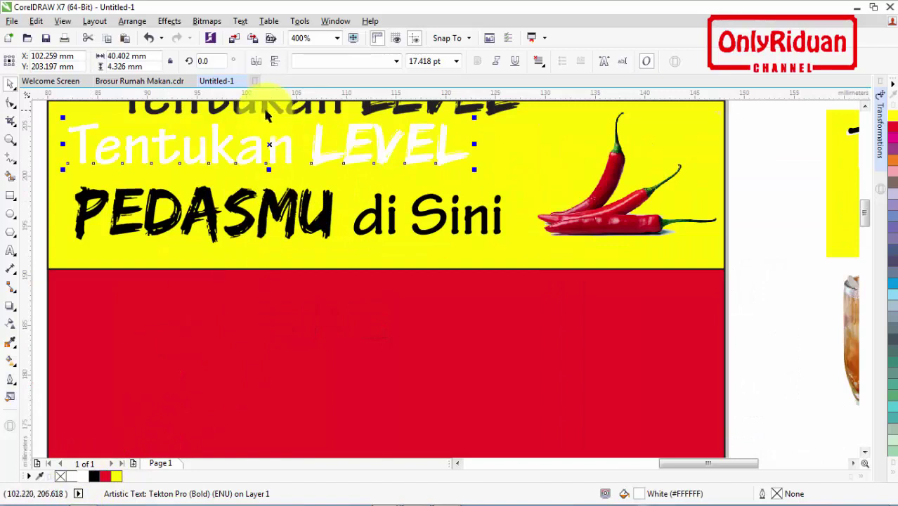
{"action": "left_click_drag", "start_coordinate": [249, 108], "coordinate": [201, 160]}
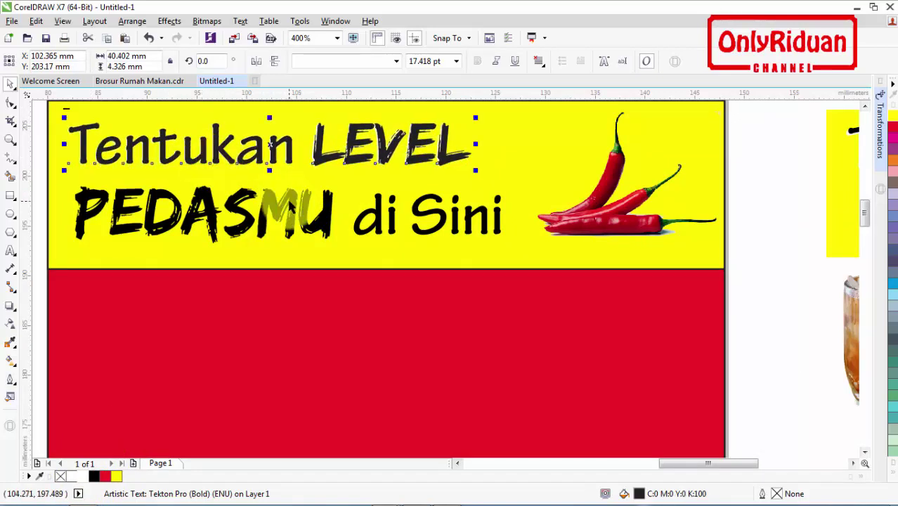
{"action": "key", "text": "Up"}
{"action": "key", "text": "Up"}
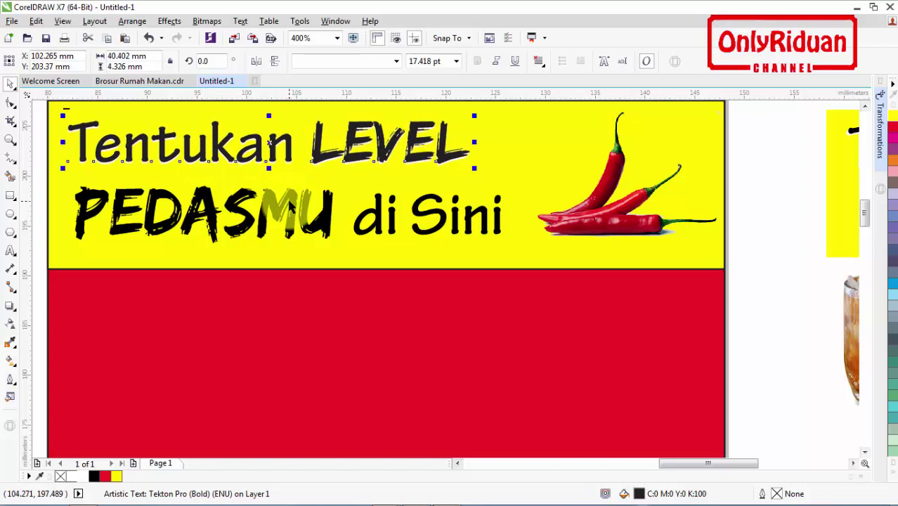
Step: Duplicate the "PEDASMU di Sini" text, fill the original white and lay the black copy over it with a slight offset
{"action": "left_click", "coordinate": [298, 211]}
{"action": "key", "text": "ctrl+d"}
{"action": "left_click", "coordinate": [295, 204]}
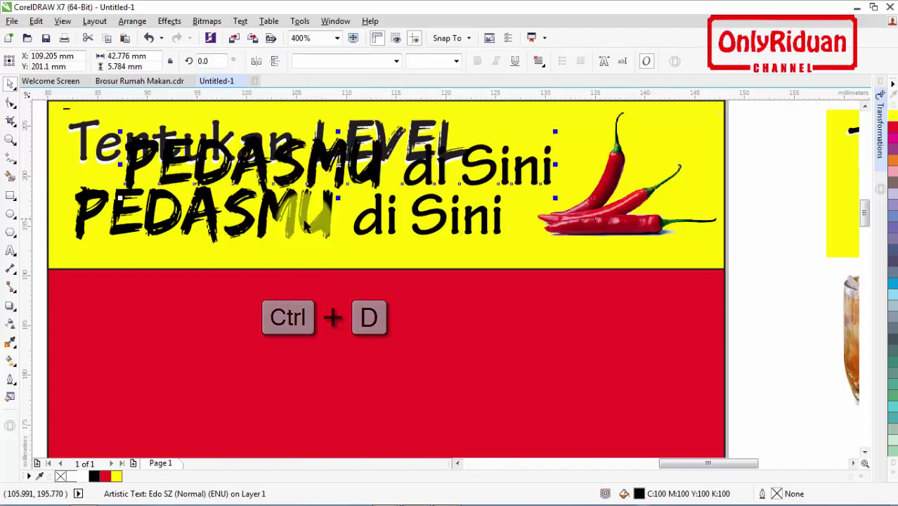
{"action": "left_click", "coordinate": [90, 477]}
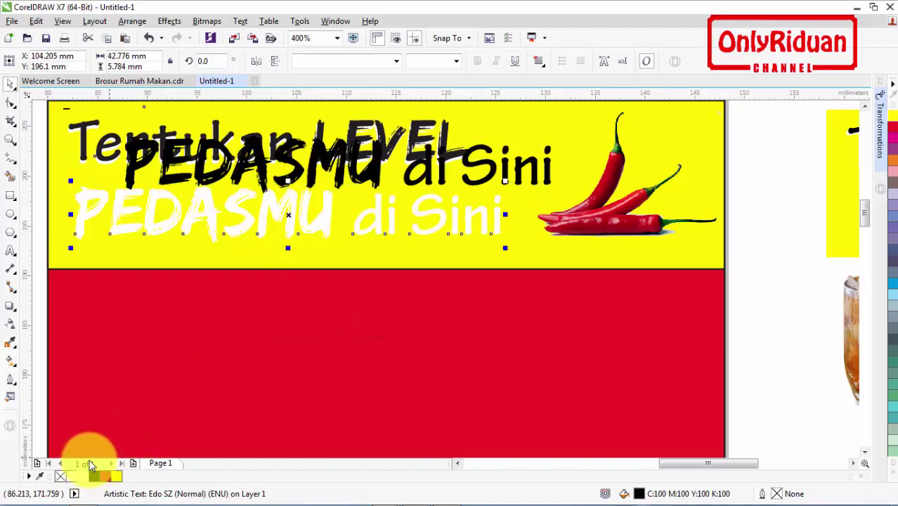
{"action": "left_click_drag", "start_coordinate": [211, 183], "coordinate": [168, 222]}
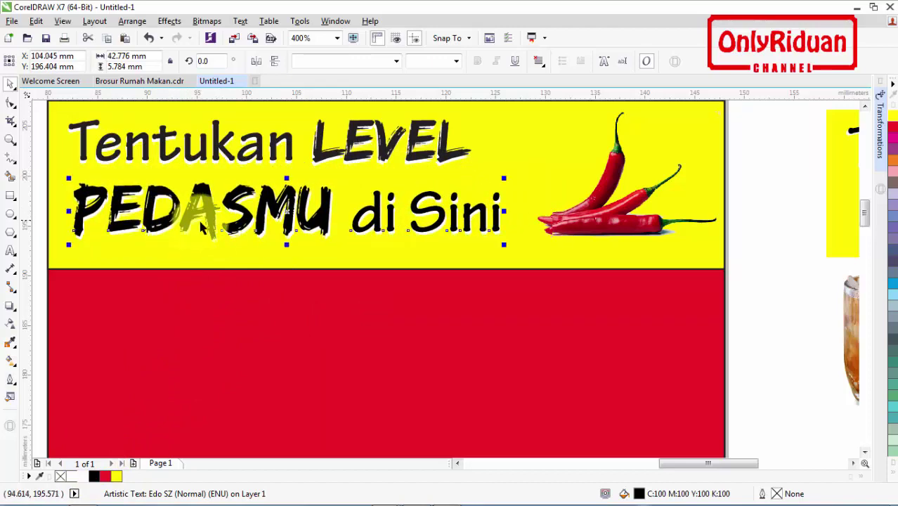
Step: Move the "GRATIS Es Teh Setiap Hari JUM'AT" promo with its glass, caption and dotted line onto the red block below the yellow banner
{"action": "scroll", "coordinate": [227, 226], "scroll_direction": "down", "scroll_amount": 2}
{"action": "left_click", "coordinate": [538, 398]}
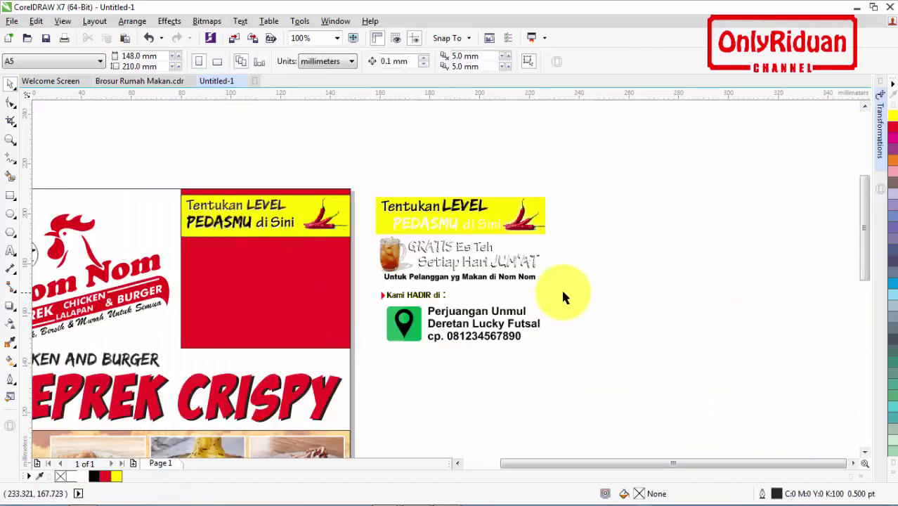
{"action": "left_click_drag", "start_coordinate": [371, 236], "coordinate": [370, 239]}
{"action": "left_click_drag", "start_coordinate": [461, 261], "coordinate": [257, 304]}
{"action": "left_click", "coordinate": [575, 270]}
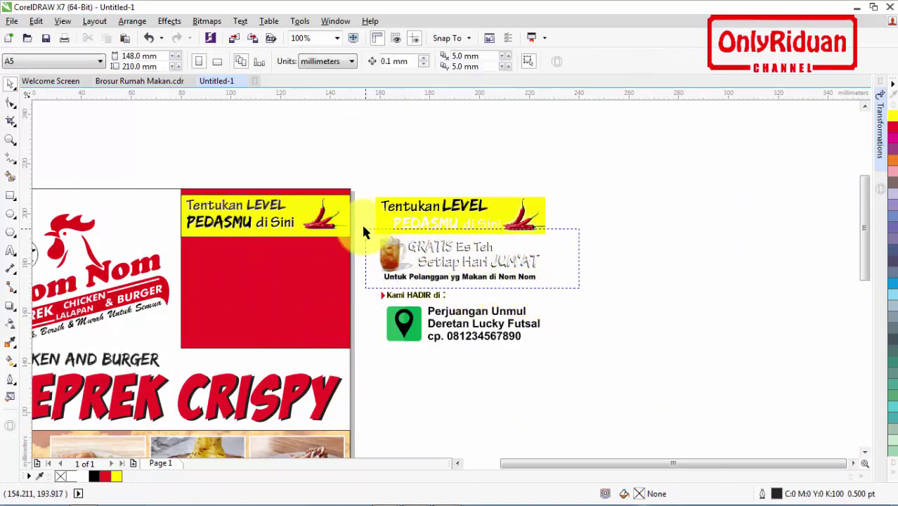
{"action": "left_click_drag", "start_coordinate": [364, 232], "coordinate": [271, 268]}
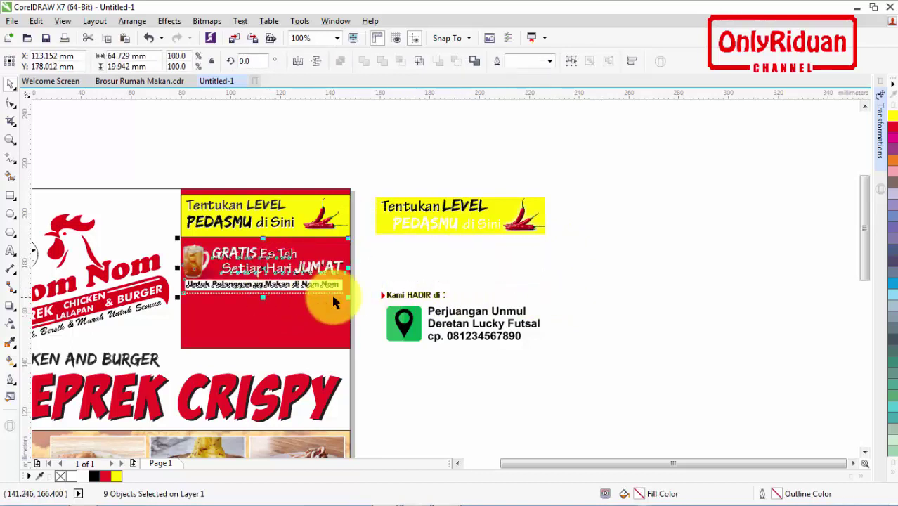
Step: Nudge the selected iced-tea promo objects 0.8 mm right and 2 mm up, close beneath the yellow banner
{"action": "left_click", "coordinate": [452, 463]}
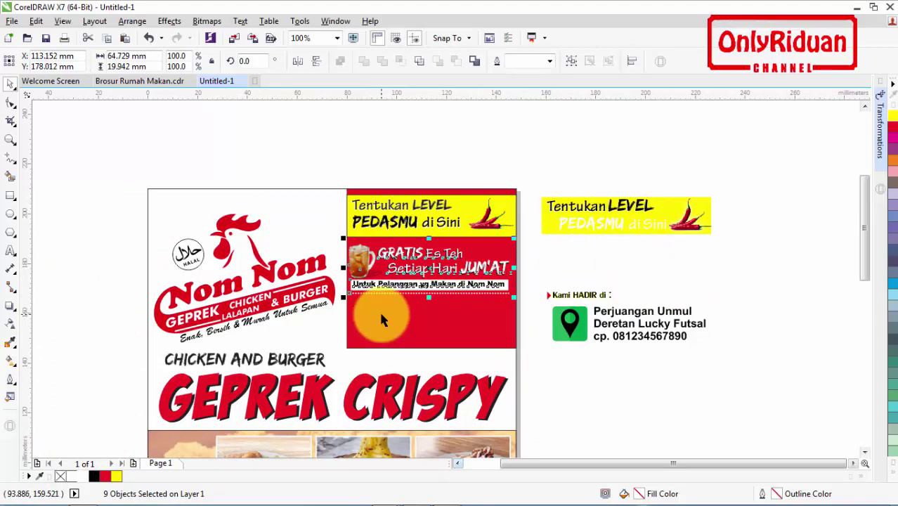
{"action": "scroll", "coordinate": [378, 310], "scroll_direction": "up", "scroll_amount": 2}
{"action": "key", "text": "Right"}
{"action": "key", "text": "Right"}
{"action": "key", "text": "Right"}
{"action": "key", "text": "Right"}
{"action": "key", "text": "Right"}
{"action": "key", "text": "Right"}
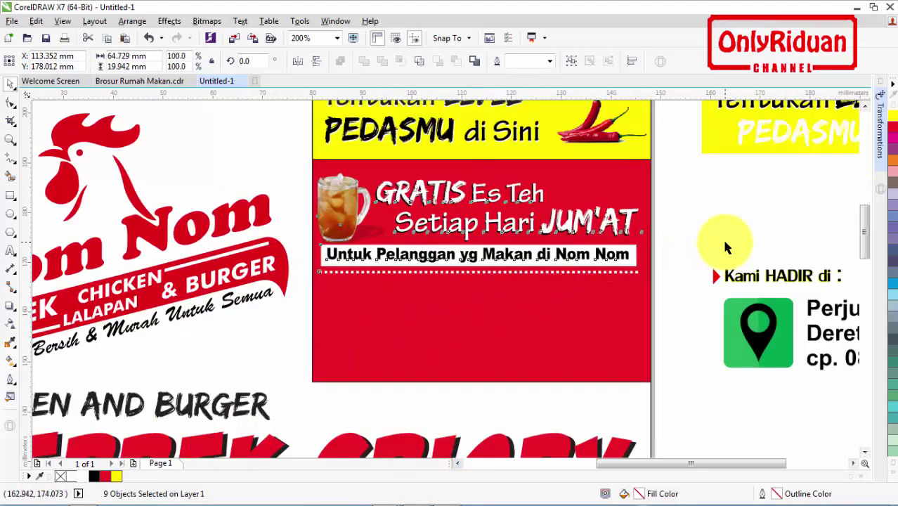
{"action": "key", "text": "Right"}
{"action": "key", "text": "Right"}
{"action": "key", "text": "Up"}
{"action": "key", "text": "Up"}
{"action": "key", "text": "Up"}
{"action": "key", "text": "Up"}
{"action": "key", "text": "Up"}
{"action": "key", "text": "Up"}
{"action": "key", "text": "Up"}
{"action": "key", "text": "Up"}
{"action": "key", "text": "Up"}
{"action": "key", "text": "Up"}
{"action": "key", "text": "Up"}
{"action": "key", "text": "Up"}
{"action": "key", "text": "Up"}
{"action": "key", "text": "Up"}
{"action": "key", "text": "Up"}
{"action": "key", "text": "Up"}
{"action": "key", "text": "Up"}
{"action": "key", "text": "Up"}
{"action": "key", "text": "Up"}
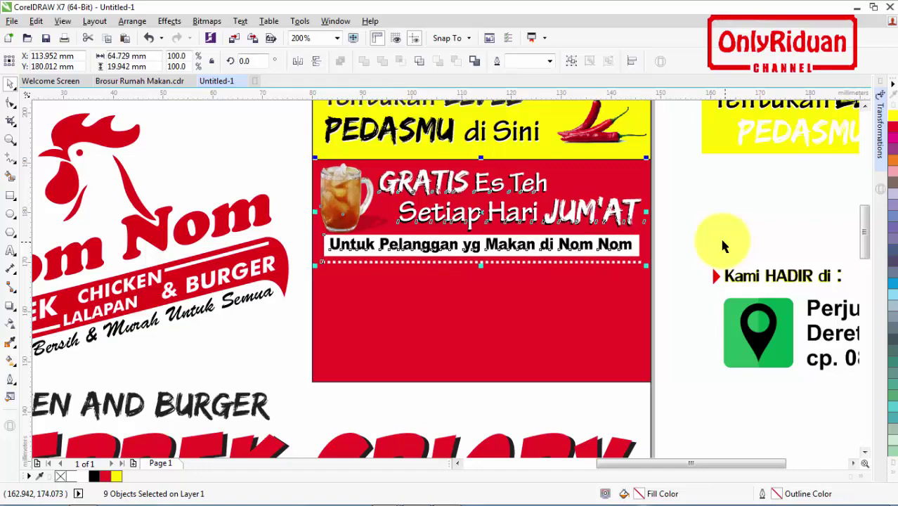
{"action": "key", "text": "Escape"}
Step: Import the teh-manis-dingin1 image at about 19 × 19.2 mm and place it on the red block below the dotted line
{"action": "left_click", "coordinate": [344, 218]}
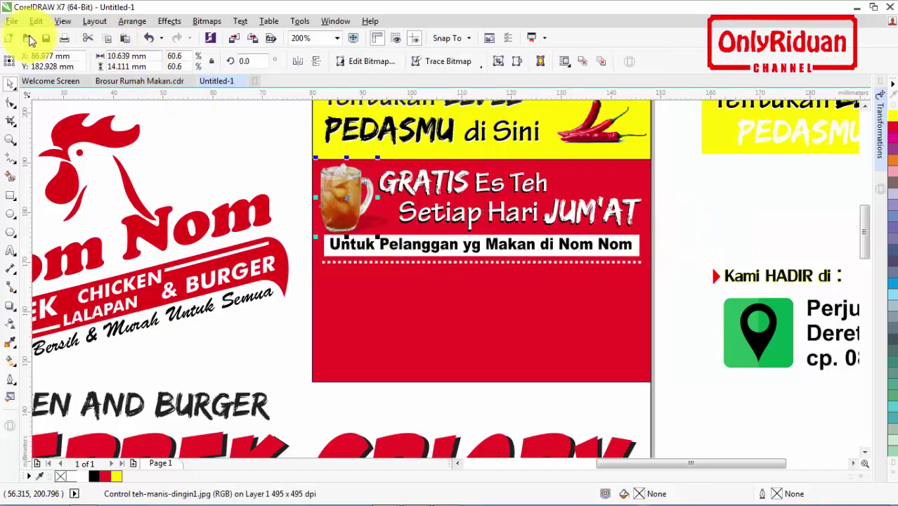
{"action": "left_click", "coordinate": [12, 21]}
{"action": "left_click", "coordinate": [40, 222]}
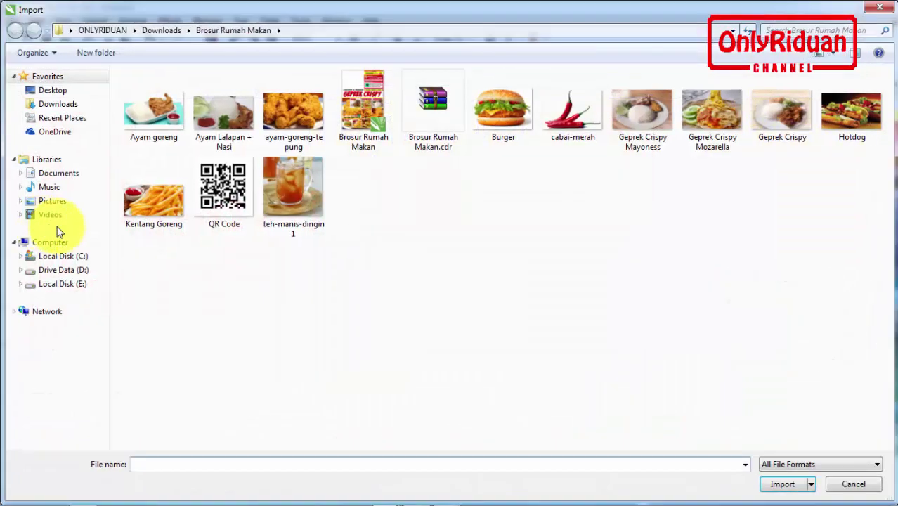
{"action": "left_click", "coordinate": [295, 191]}
{"action": "left_click", "coordinate": [782, 484]}
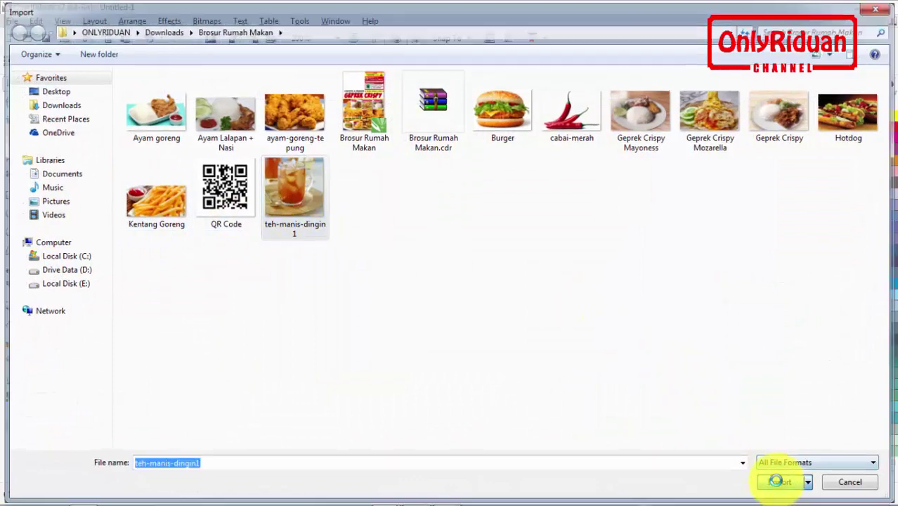
{"action": "left_click_drag", "start_coordinate": [411, 286], "coordinate": [506, 383]}
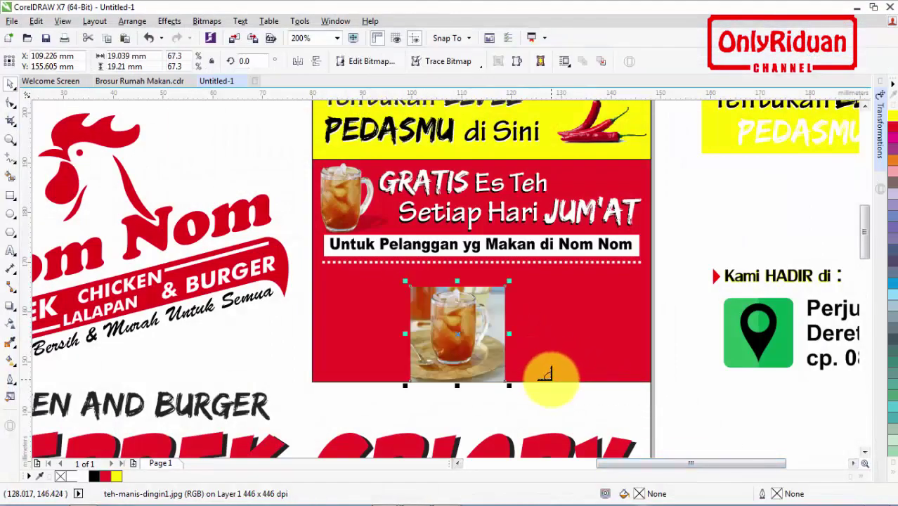
{"action": "left_click", "coordinate": [463, 331]}
{"action": "scroll", "coordinate": [458, 325], "scroll_direction": "up", "scroll_amount": 2}
{"action": "scroll", "coordinate": [459, 326], "scroll_direction": "down", "scroll_amount": 1}
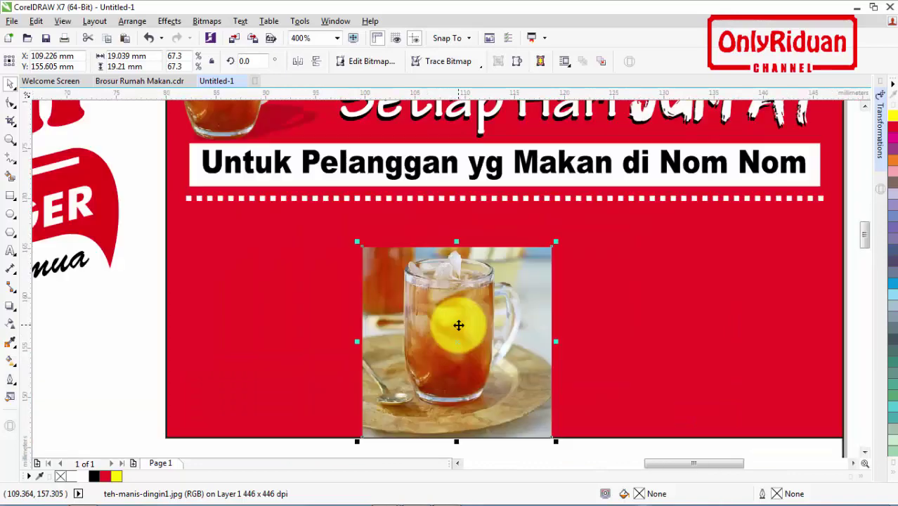
{"action": "left_click_drag", "start_coordinate": [459, 325], "coordinate": [457, 293]}
{"action": "scroll", "coordinate": [457, 293], "scroll_direction": "down", "scroll_amount": 1}
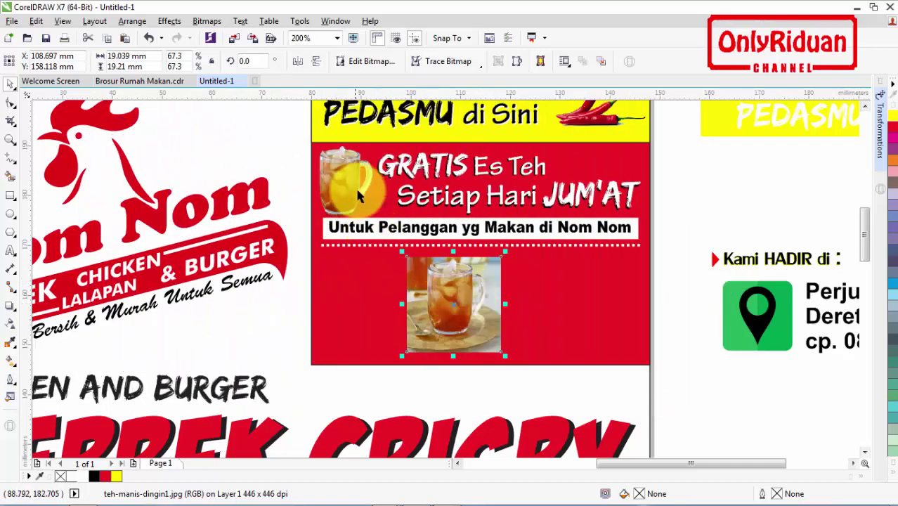
Step: Clear the existing drop shadow from the tea glass beside the "GRATIS Es Teh" text
{"action": "left_click", "coordinate": [340, 180]}
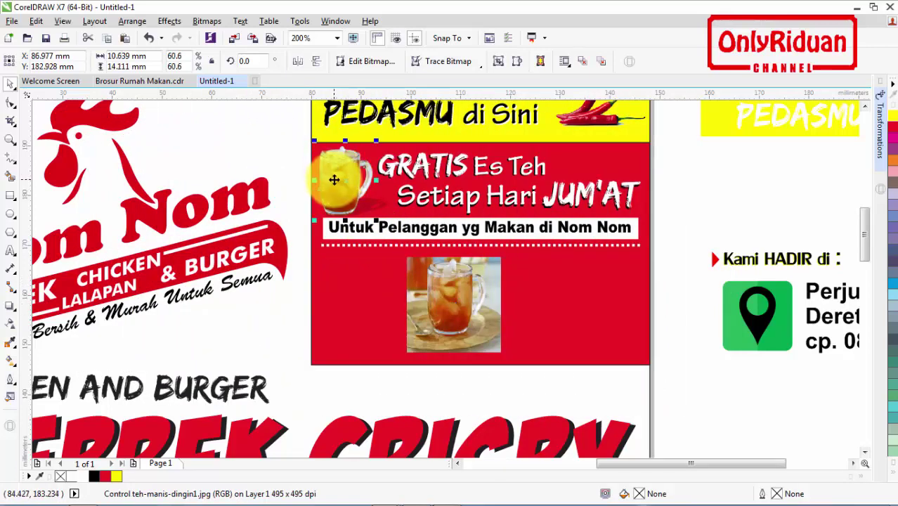
{"action": "left_click", "coordinate": [461, 214]}
{"action": "left_click", "coordinate": [336, 193]}
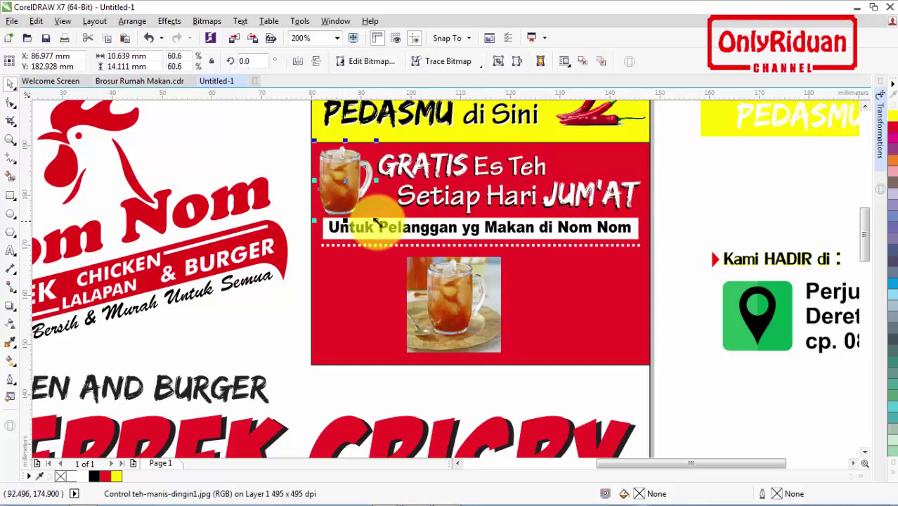
{"action": "key", "text": "Escape"}
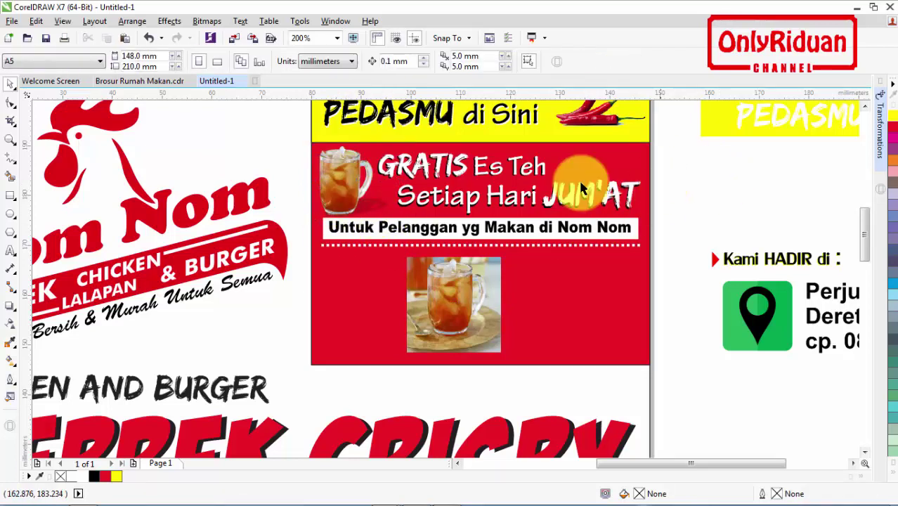
{"action": "left_click_drag", "start_coordinate": [352, 180], "coordinate": [374, 181]}
{"action": "left_click", "coordinate": [611, 62]}
Step: Apply a Perspective Top Right drop shadow to the tea glass, adjust its position and set its opacity to 10
{"action": "left_click", "coordinate": [10, 305]}
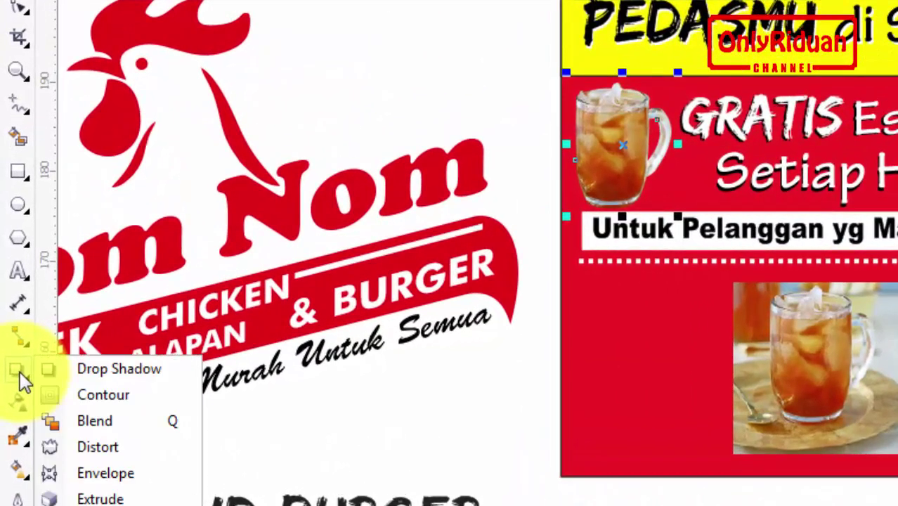
{"action": "left_click", "coordinate": [77, 369]}
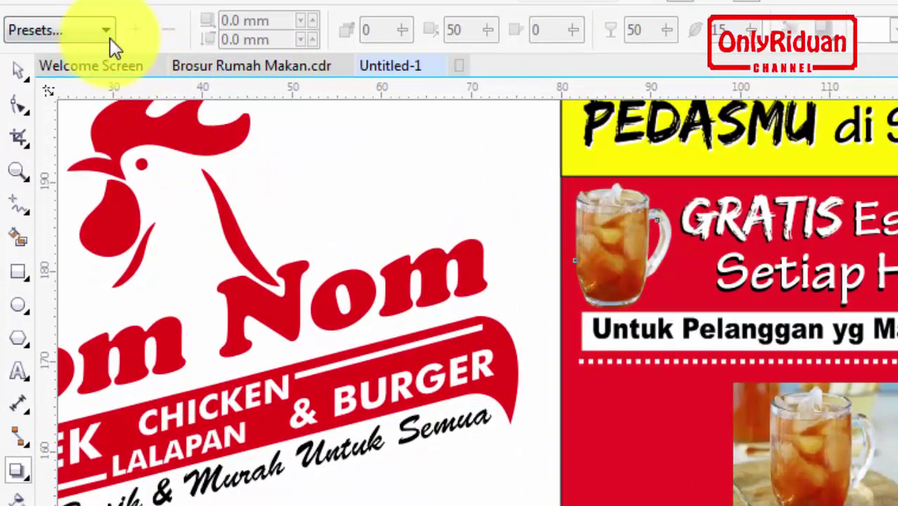
{"action": "left_click", "coordinate": [104, 30]}
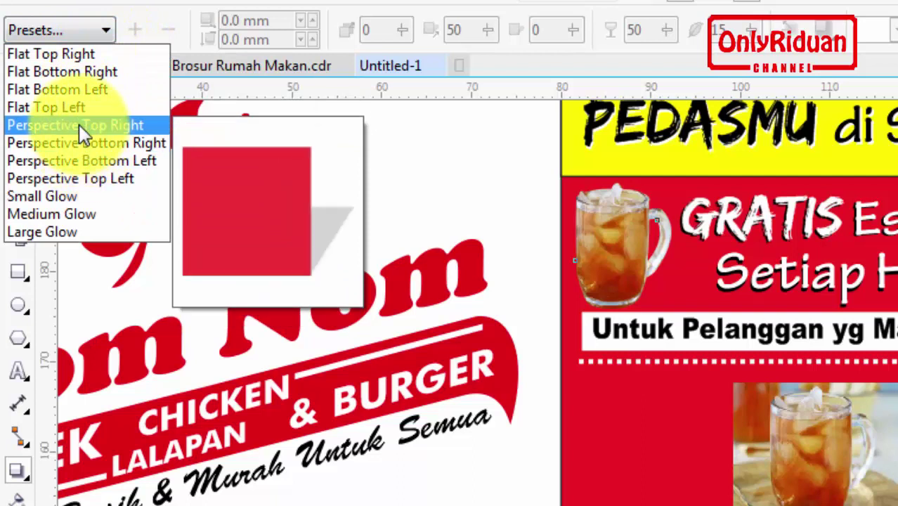
{"action": "left_click", "coordinate": [78, 124]}
{"action": "left_click_drag", "start_coordinate": [662, 239], "coordinate": [643, 236]}
{"action": "left_click", "coordinate": [634, 32]}
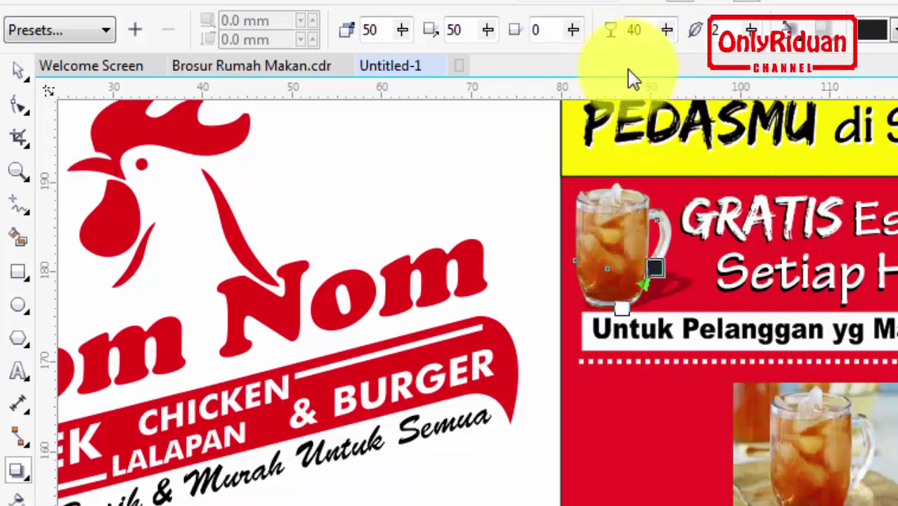
{"action": "type", "text": "10"}
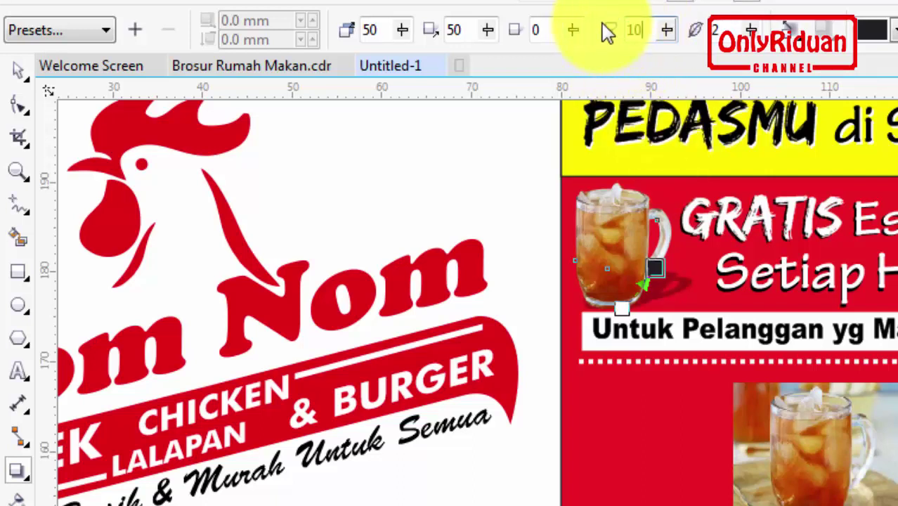
{"action": "key", "text": "Return"}
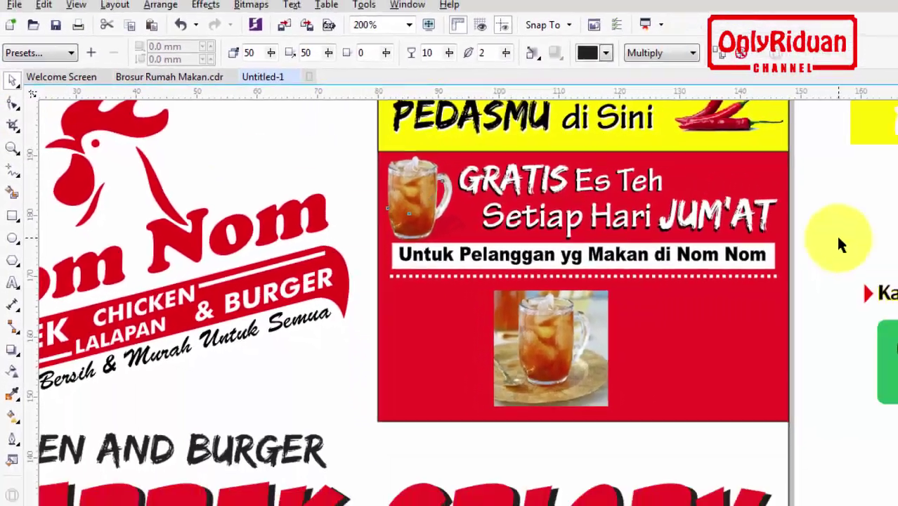
Step: Delete the imported teh-manis-dingin1 image from the red block
{"action": "left_click", "coordinate": [859, 467]}
{"action": "left_click", "coordinate": [477, 310]}
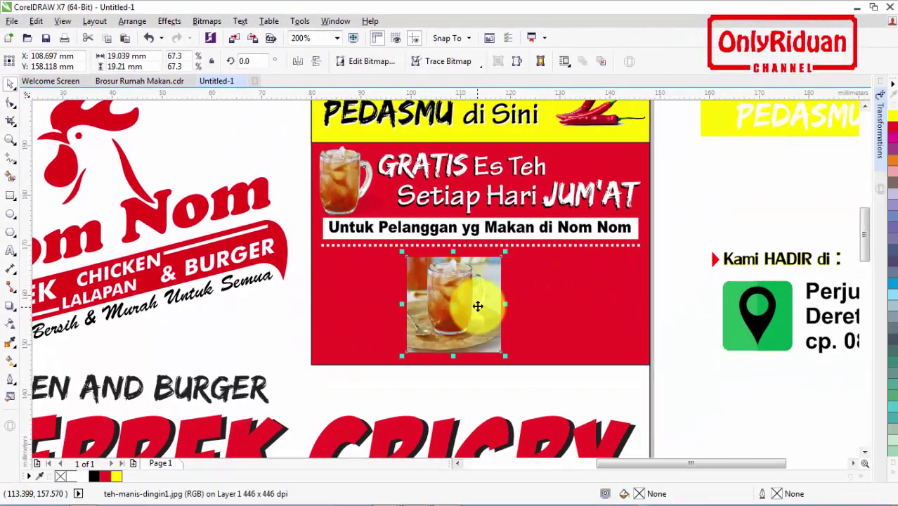
{"action": "key", "text": "Delete"}
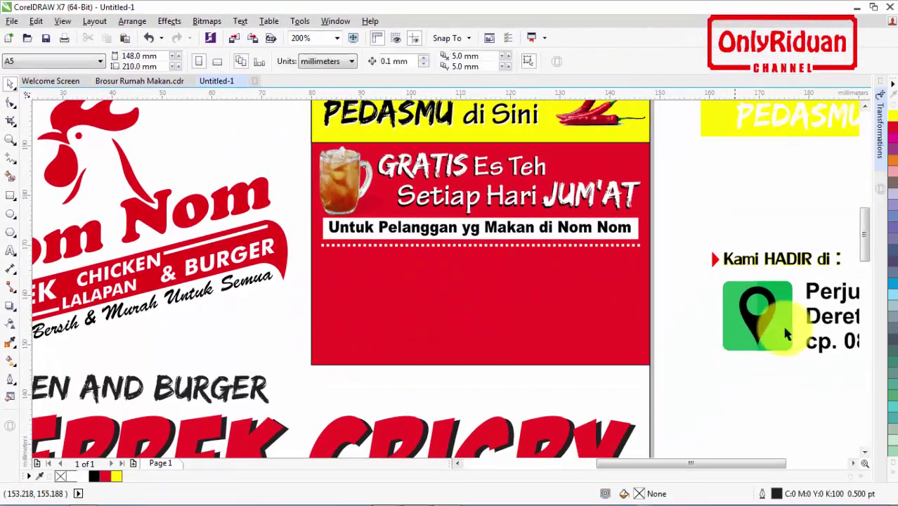
{"action": "left_click", "coordinate": [855, 465]}
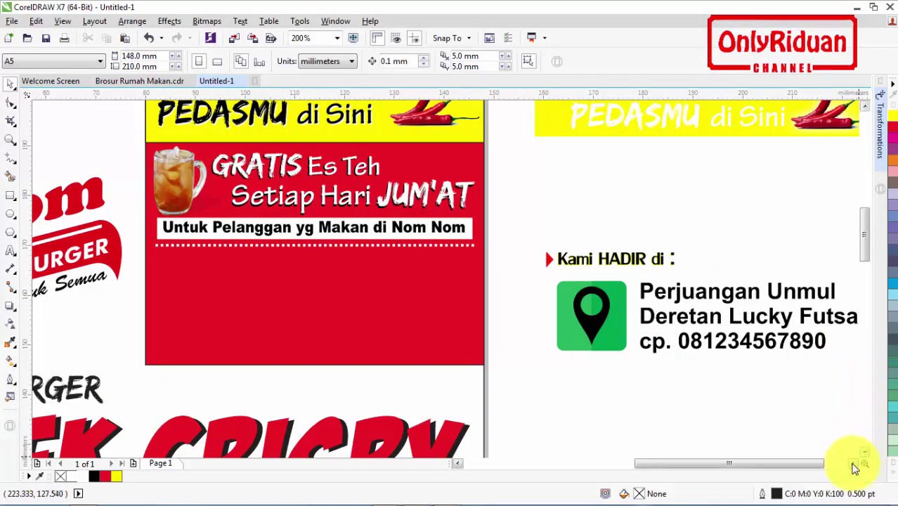
Step: Move the "Kami HADIR di" heading and the address box with its pin icon onto the empty lower part of the red block
{"action": "left_click", "coordinate": [855, 465]}
{"action": "left_click_drag", "start_coordinate": [462, 301], "coordinate": [429, 227]}
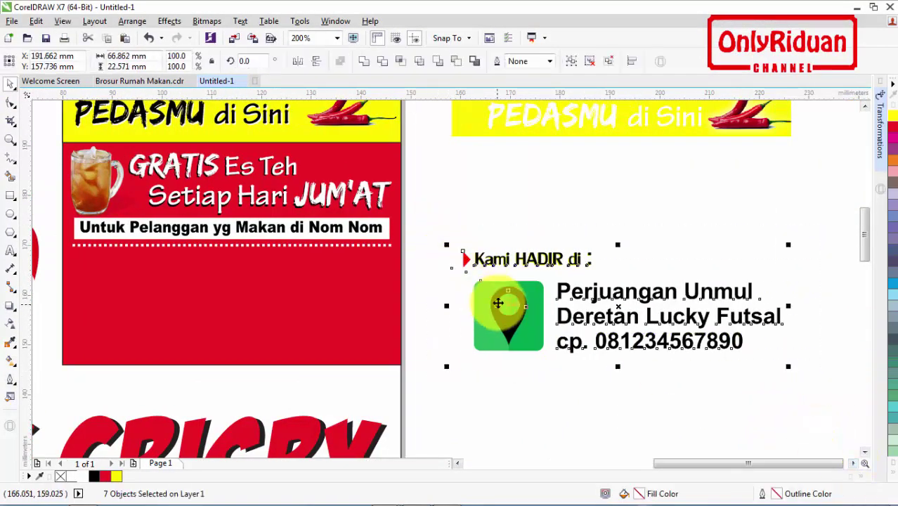
{"action": "left_click_drag", "start_coordinate": [503, 301], "coordinate": [128, 308]}
{"action": "key", "text": "Up"}
{"action": "key", "text": "Up"}
{"action": "key", "text": "Up"}
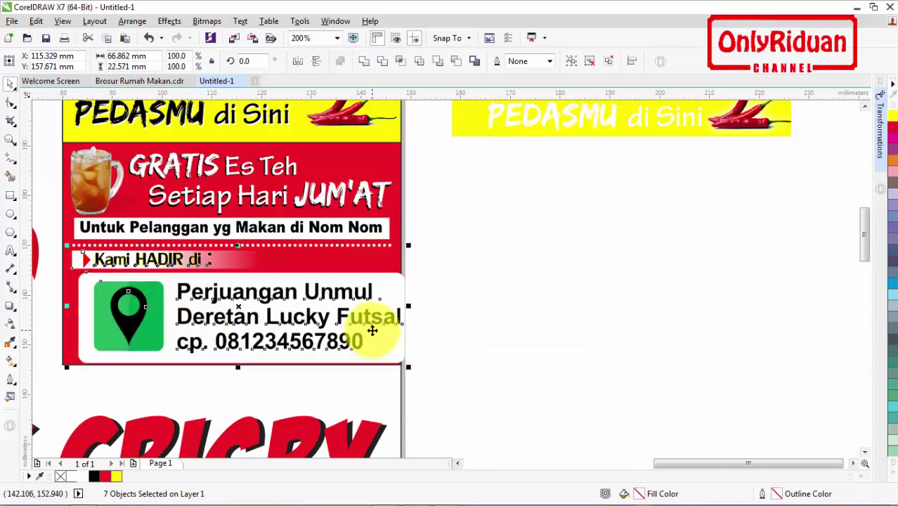
Step: Nudge the location details left and slightly up until they fit within the edges of the red block
{"action": "key", "text": "Left"}
{"action": "key", "text": "Left"}
{"action": "key", "text": "Left"}
{"action": "key", "text": "Left"}
{"action": "key", "text": "Left"}
{"action": "key", "text": "Left"}
{"action": "key", "text": "Left"}
{"action": "key", "text": "Left"}
{"action": "key", "text": "Left"}
{"action": "key", "text": "Left"}
{"action": "key", "text": "Left"}
{"action": "key", "text": "Left"}
{"action": "key", "text": "Left"}
{"action": "key", "text": "Left"}
{"action": "key", "text": "Up"}
{"action": "key", "text": "Up"}
{"action": "key", "text": "Left"}
{"action": "key", "text": "Left"}
{"action": "key", "text": "Left"}
{"action": "key", "text": "Left"}
{"action": "key", "text": "Left"}
{"action": "key", "text": "Left"}
{"action": "key", "text": "Left"}
{"action": "key", "text": "Left"}
{"action": "key", "text": "Left"}
{"action": "key", "text": "Left"}
{"action": "key", "text": "Left"}
{"action": "key", "text": "Left"}
{"action": "key", "text": "Left"}
{"action": "key", "text": "Left"}
{"action": "key", "text": "Left"}
{"action": "key", "text": "Left"}
{"action": "key", "text": "Left"}
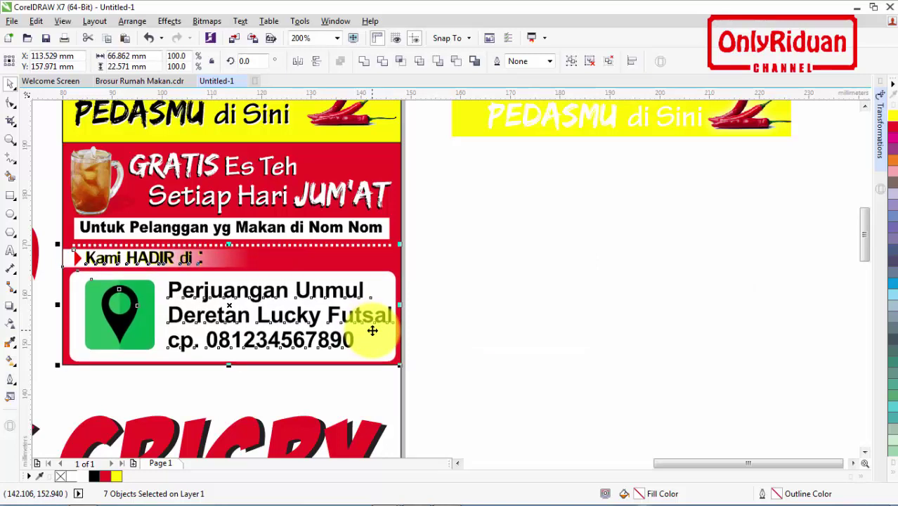
{"action": "left_click", "coordinate": [498, 339]}
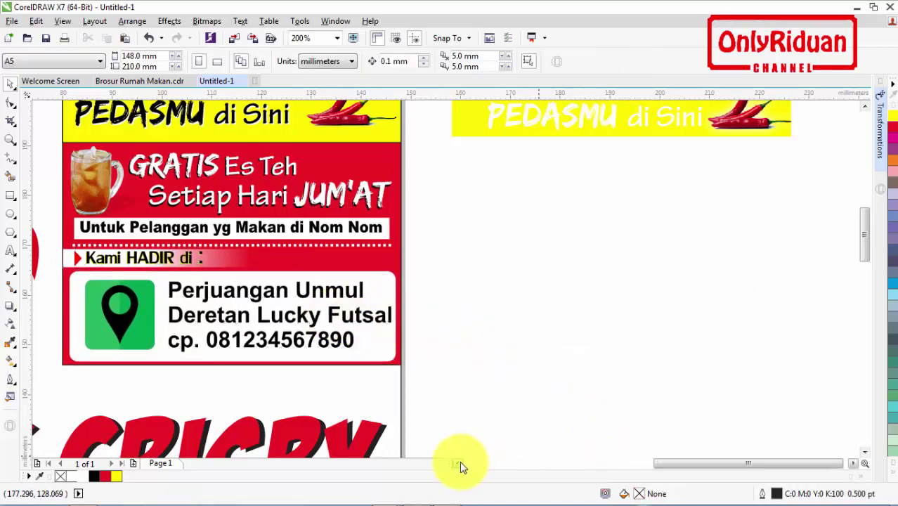
Step: Delete the green location pin icon from the white address box
{"action": "scroll", "coordinate": [460, 462], "scroll_direction": "left", "scroll_amount": 2}
{"action": "left_click", "coordinate": [300, 323]}
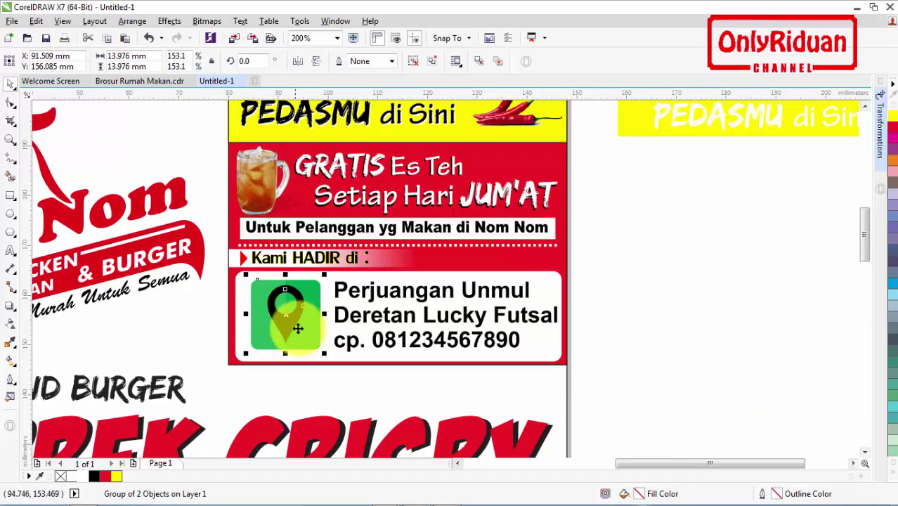
{"action": "key", "text": "Delete"}
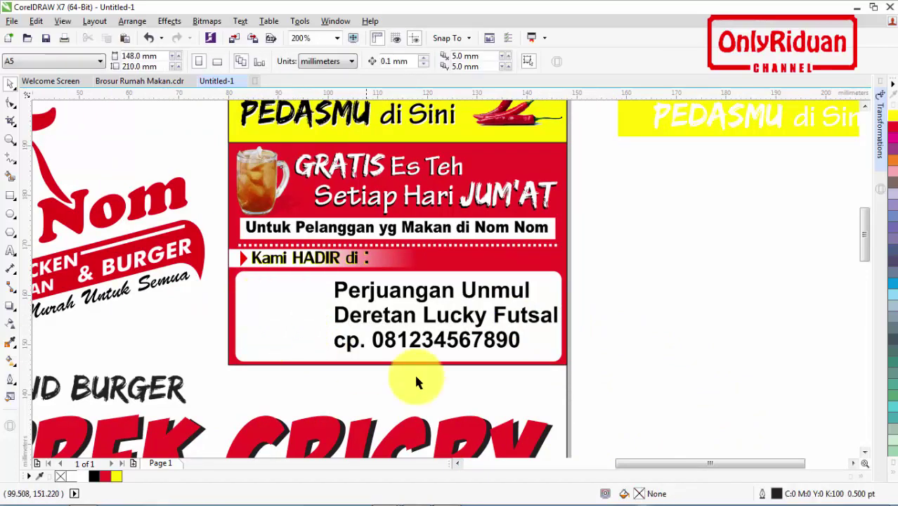
Step: Import the QR Code image at about 16.8 × 16.8 mm into the white box beside the address and nudge it down
{"action": "left_click", "coordinate": [12, 21]}
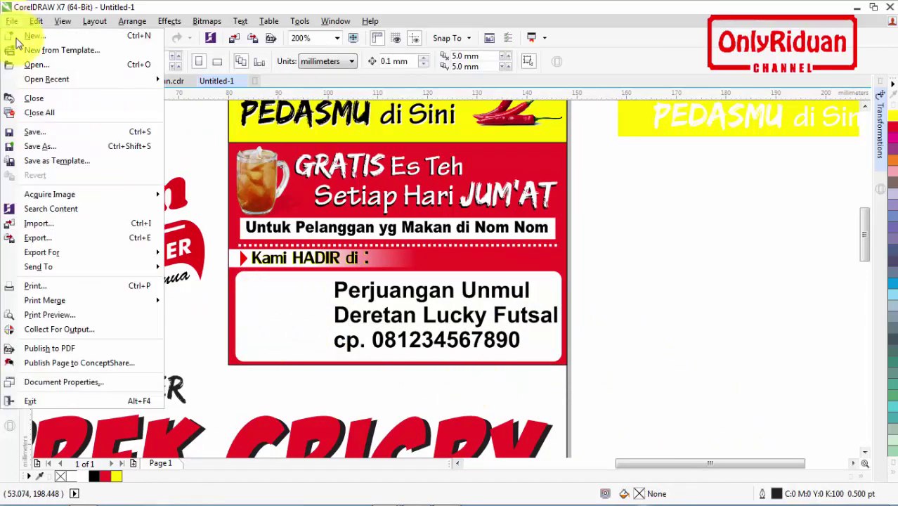
{"action": "left_click", "coordinate": [45, 223]}
{"action": "left_click", "coordinate": [232, 191]}
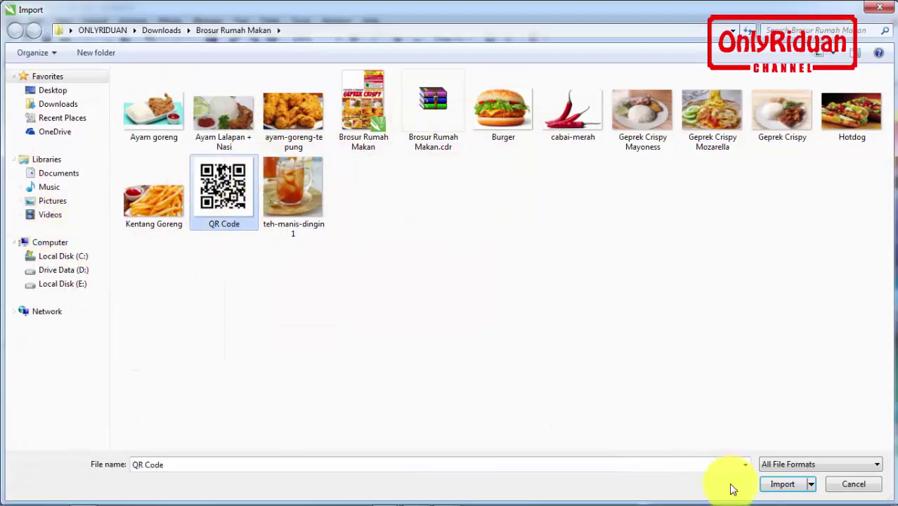
{"action": "left_click", "coordinate": [792, 487]}
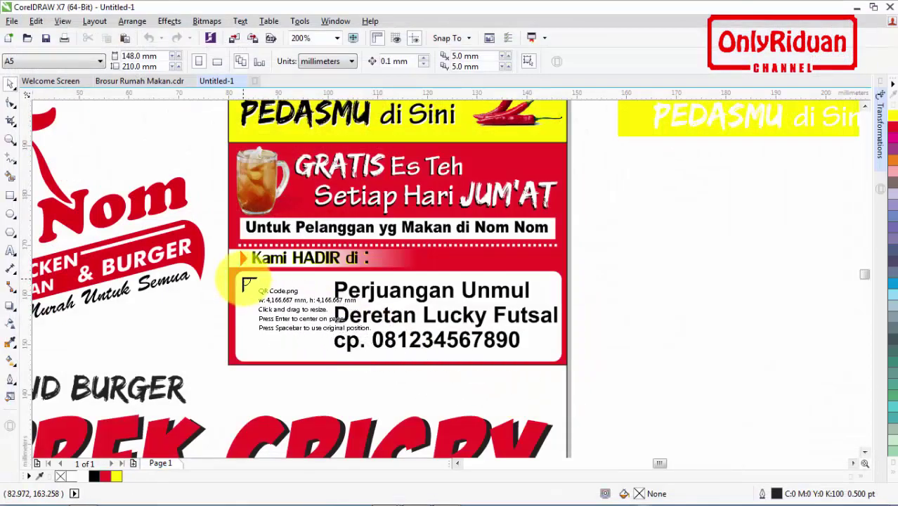
{"action": "left_click_drag", "start_coordinate": [243, 276], "coordinate": [326, 353]}
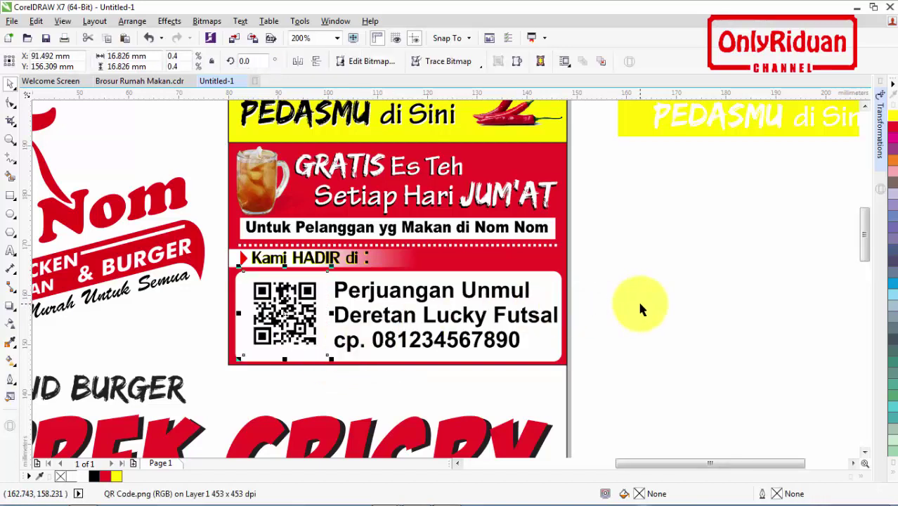
{"action": "key", "text": "Down"}
{"action": "key", "text": "Down"}
{"action": "key", "text": "Down"}
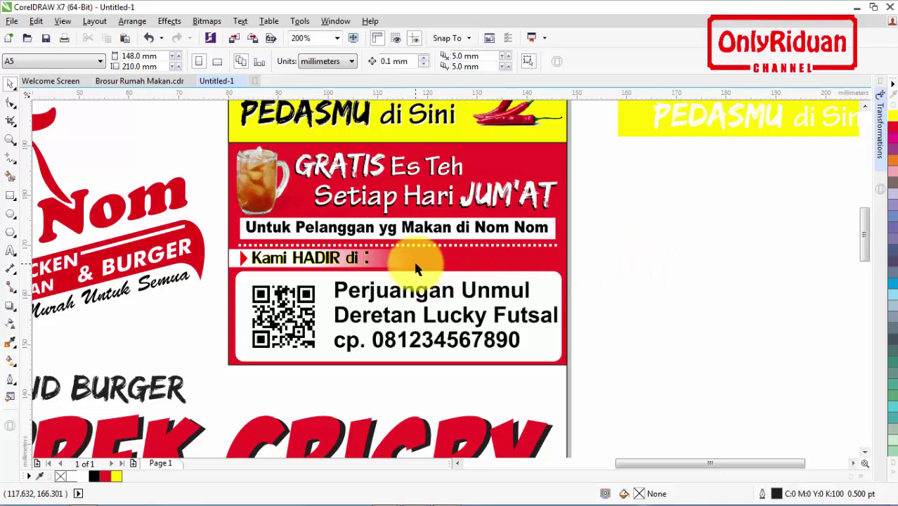
Step: Delete the leftover copy of the yellow "Tentukan LEVEL PEDASMU di Sini" banner beside the page
{"action": "scroll", "coordinate": [591, 257], "scroll_direction": "down", "scroll_amount": 1}
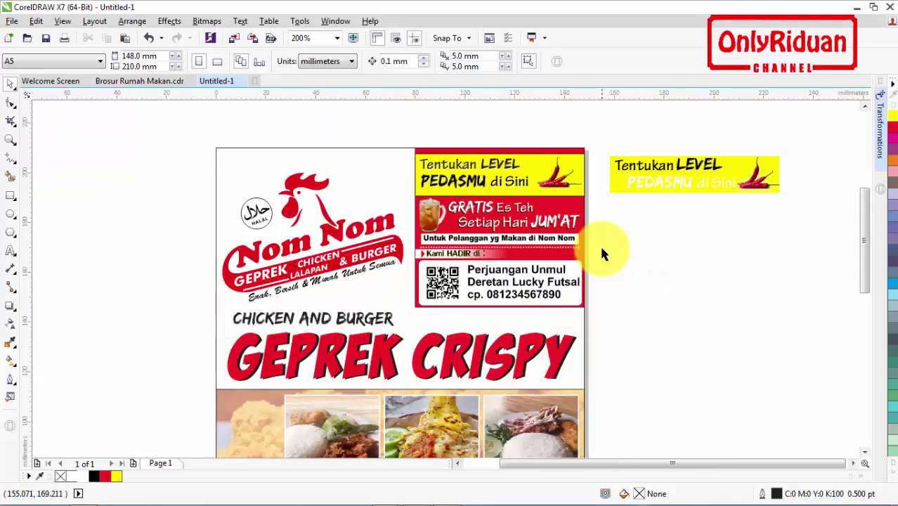
{"action": "left_click_drag", "start_coordinate": [810, 223], "coordinate": [601, 138]}
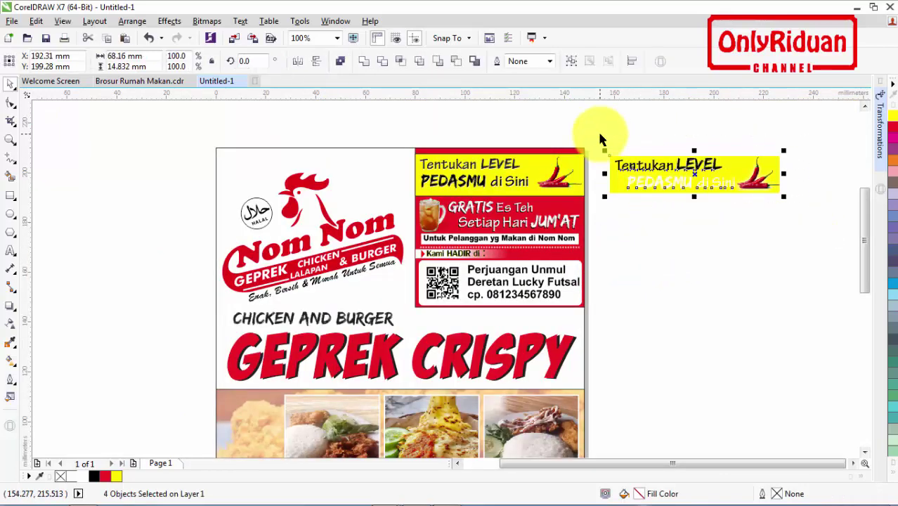
{"action": "key", "text": "Delete"}
Step: Remove the outline from the yellow rectangle behind the "Tentukan LEVEL PEDASMU di Sini" text
{"action": "left_click", "coordinate": [546, 156]}
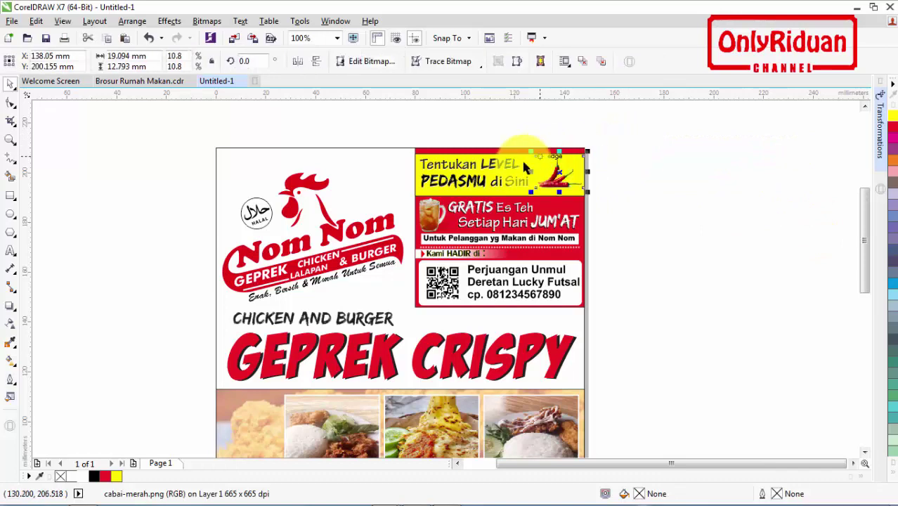
{"action": "left_click", "coordinate": [436, 150]}
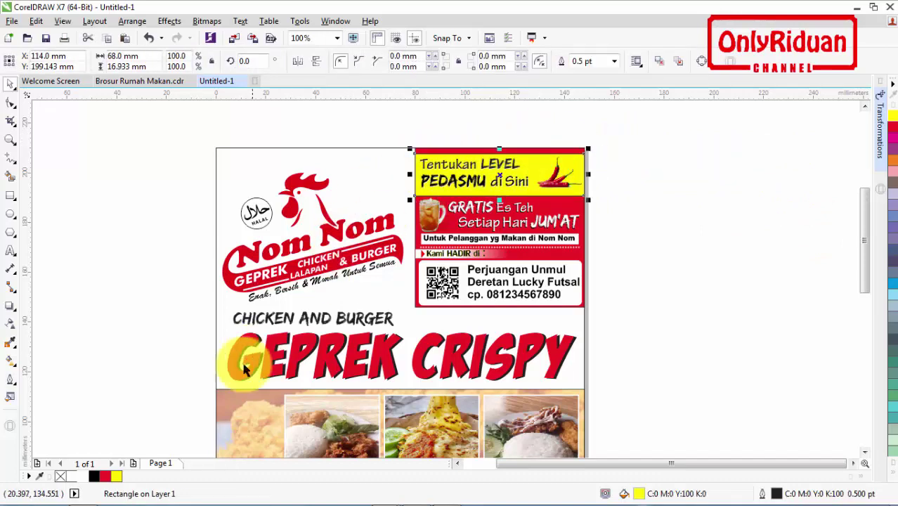
{"action": "left_click", "coordinate": [670, 257]}
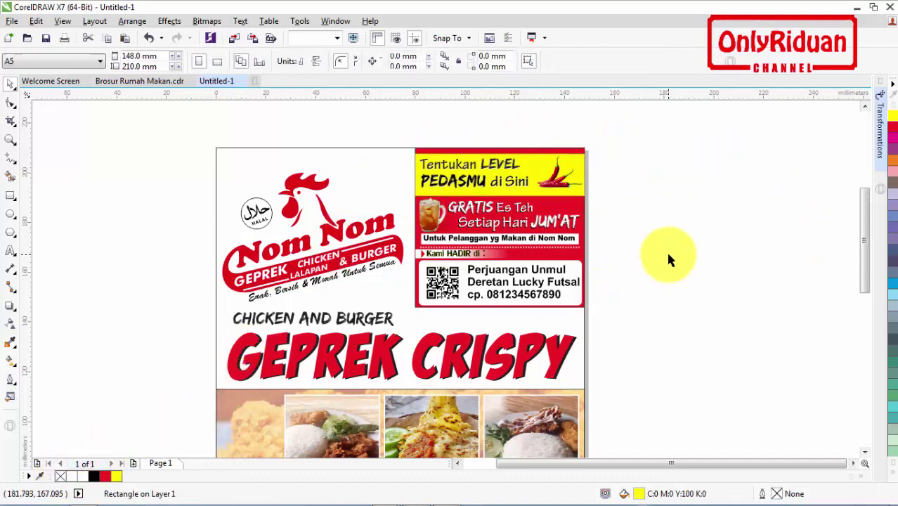
Step: Copy the yellow "MURAH, ENAK & SEHAT" banner from Brosur Rumah Makan.cdr into Untitled-1
{"action": "left_click", "coordinate": [156, 82]}
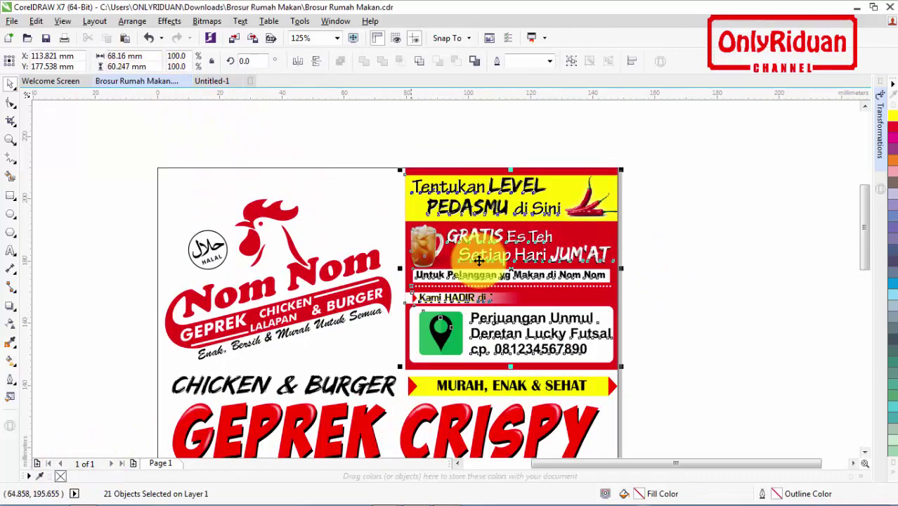
{"action": "left_click", "coordinate": [422, 385]}
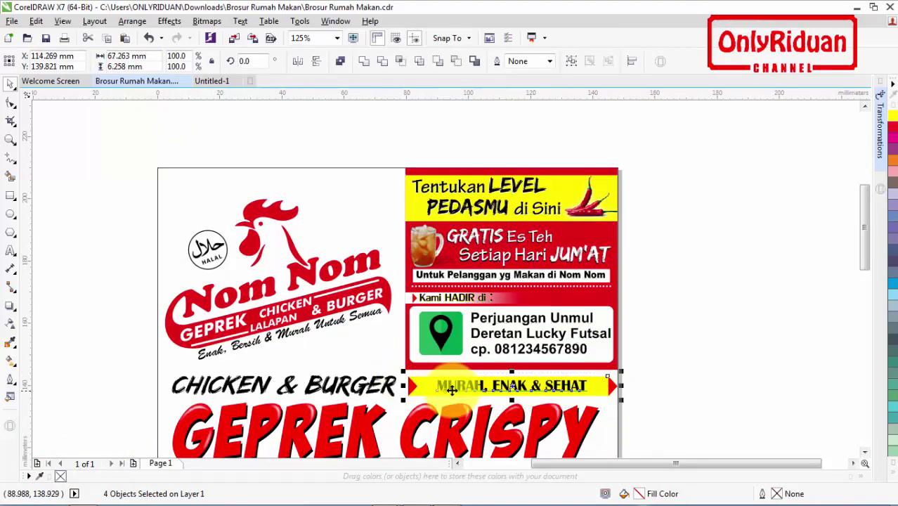
{"action": "left_click", "coordinate": [212, 81]}
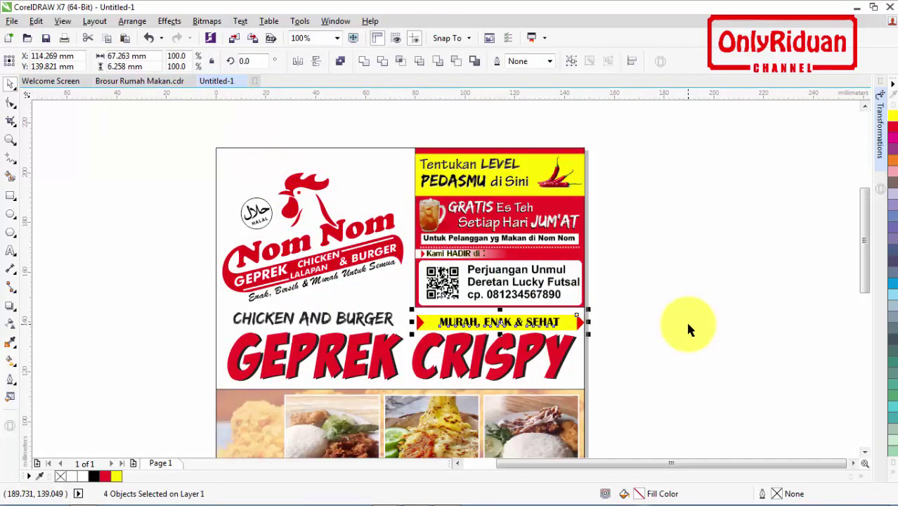
Step: Nudge the "MURAH, ENAK & SEHAT" banner up by about 1.6 mm, closer to the red block
{"action": "key", "text": "Up"}
{"action": "key", "text": "Up"}
{"action": "key", "text": "Up"}
{"action": "key", "text": "Up"}
{"action": "key", "text": "Up"}
{"action": "key", "text": "Up"}
{"action": "key", "text": "Up"}
{"action": "key", "text": "Up"}
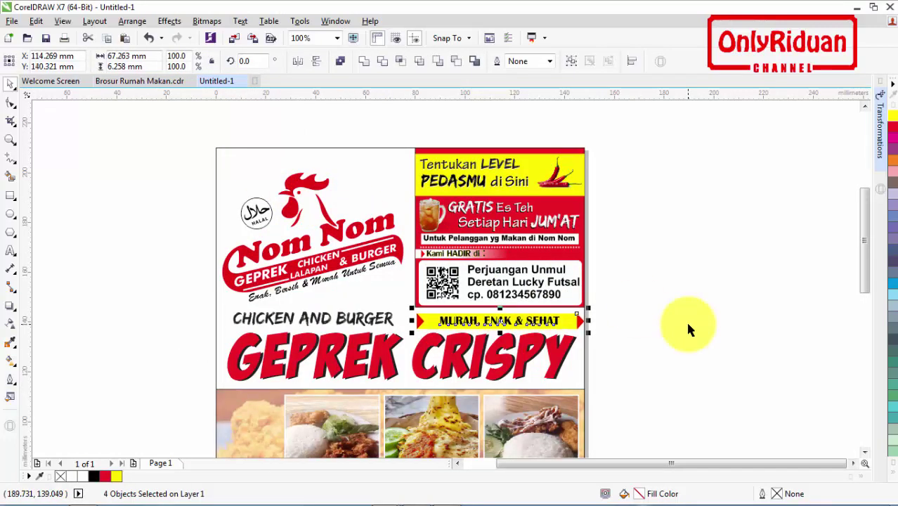
{"action": "key", "text": "Up"}
{"action": "key", "text": "Up"}
{"action": "key", "text": "Up"}
{"action": "key", "text": "Up"}
{"action": "key", "text": "Up"}
{"action": "key", "text": "Up"}
{"action": "key", "text": "Up"}
{"action": "key", "text": "Up"}
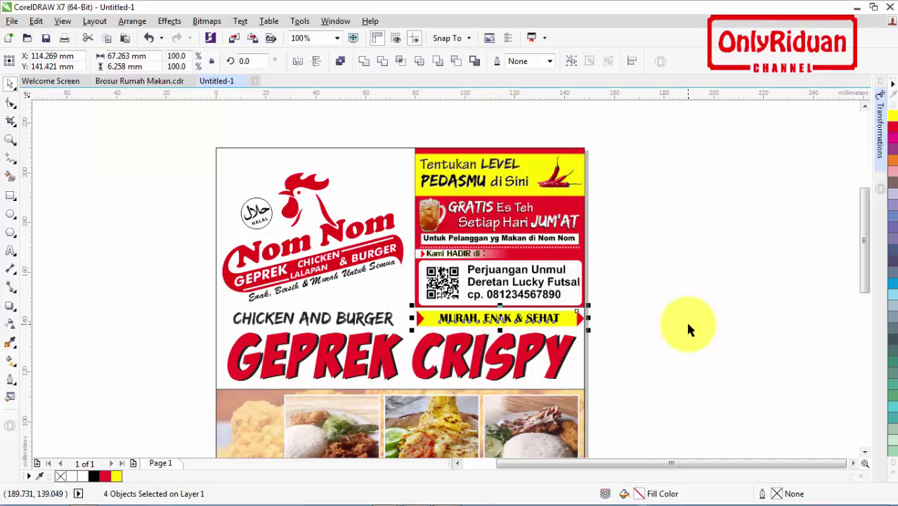
Step: Fill the "CHICKEN AND BURGER" text with C100 M100 Y100 K100 black and enlarge it to about 66.6 mm wide
{"action": "scroll", "coordinate": [355, 332], "scroll_direction": "up", "scroll_amount": 1}
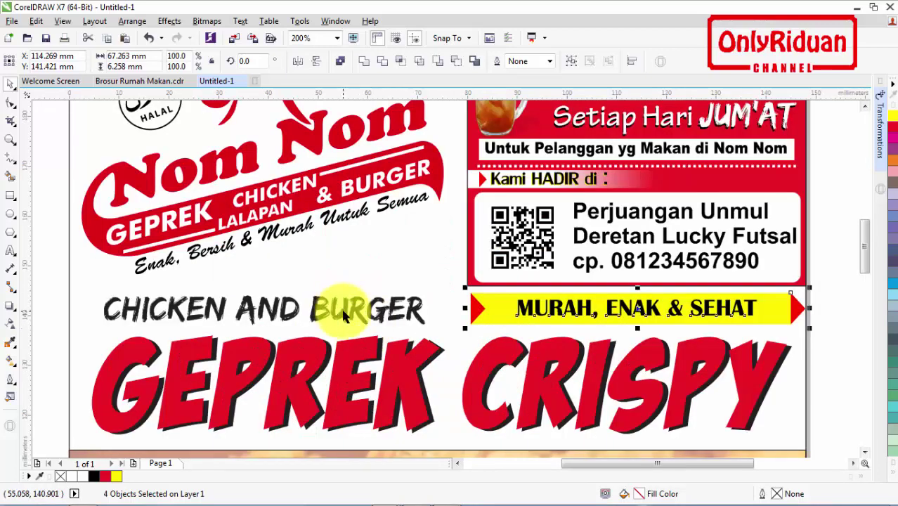
{"action": "left_click", "coordinate": [345, 308]}
{"action": "left_click", "coordinate": [94, 478]}
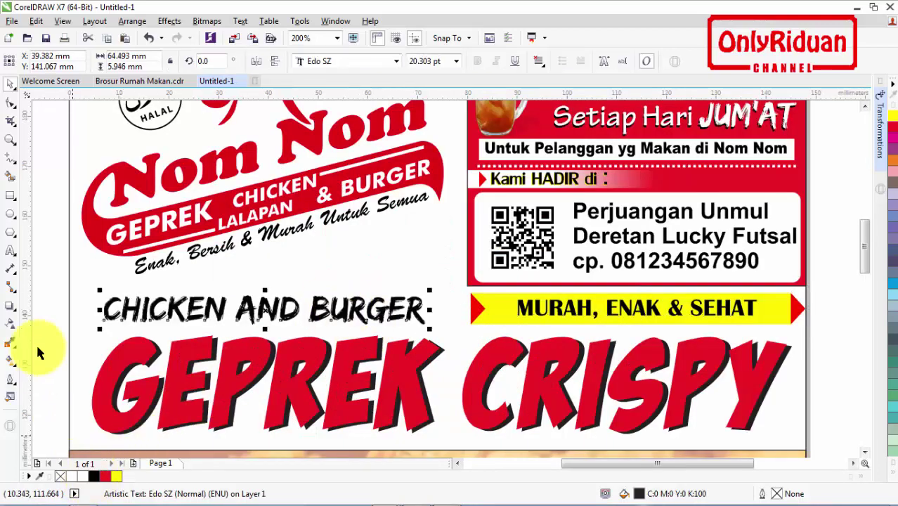
{"action": "left_click", "coordinate": [90, 313]}
{"action": "left_click", "coordinate": [344, 318]}
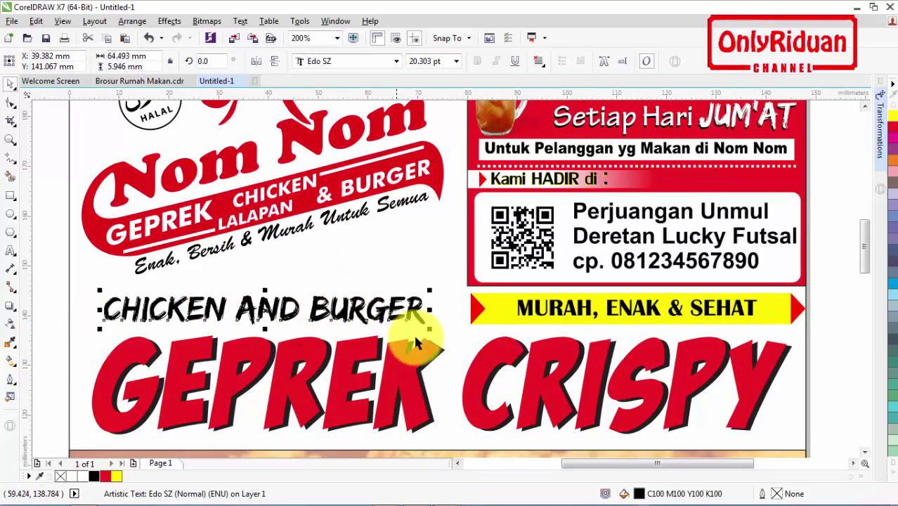
{"action": "left_click_drag", "start_coordinate": [427, 326], "coordinate": [448, 362]}
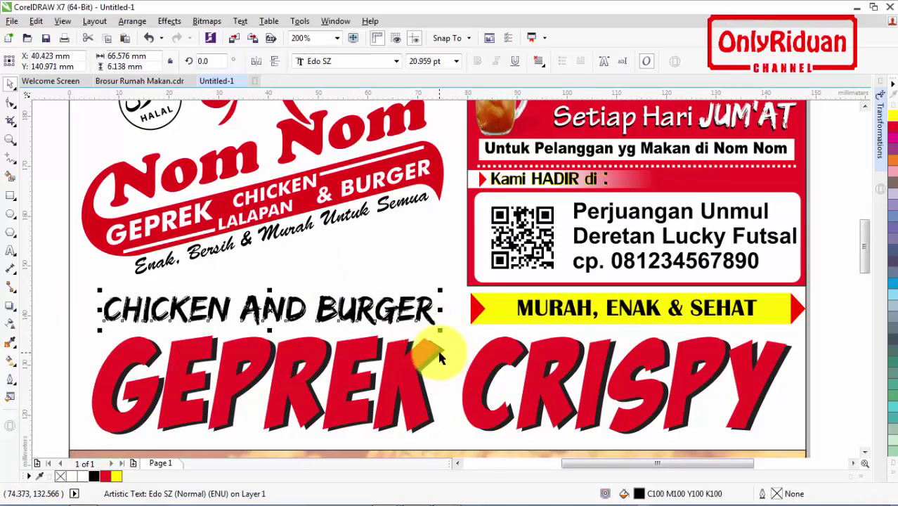
Step: Fill the dark shadow text behind "GEPREK CRISPY" with C100 M100 Y100 K100 black
{"action": "left_click", "coordinate": [266, 425]}
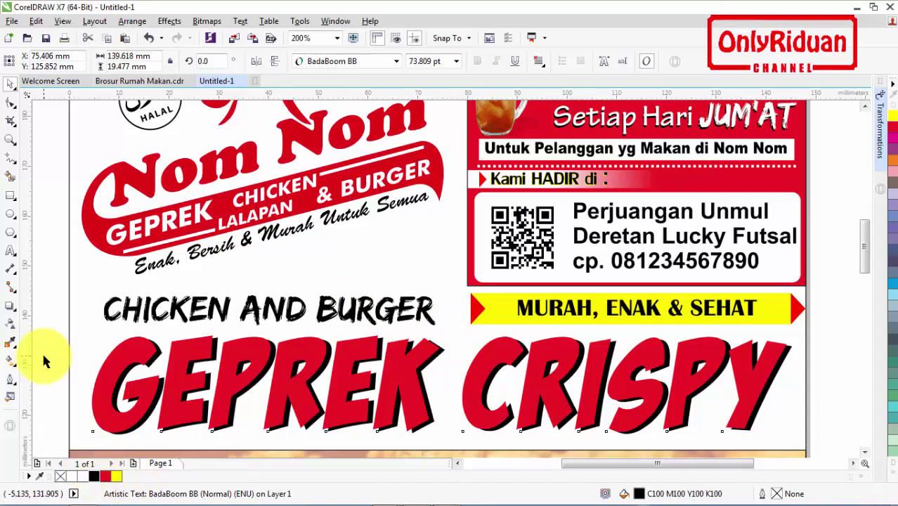
{"action": "left_click", "coordinate": [97, 328]}
{"action": "scroll", "coordinate": [97, 328], "scroll_direction": "down", "scroll_amount": 2}
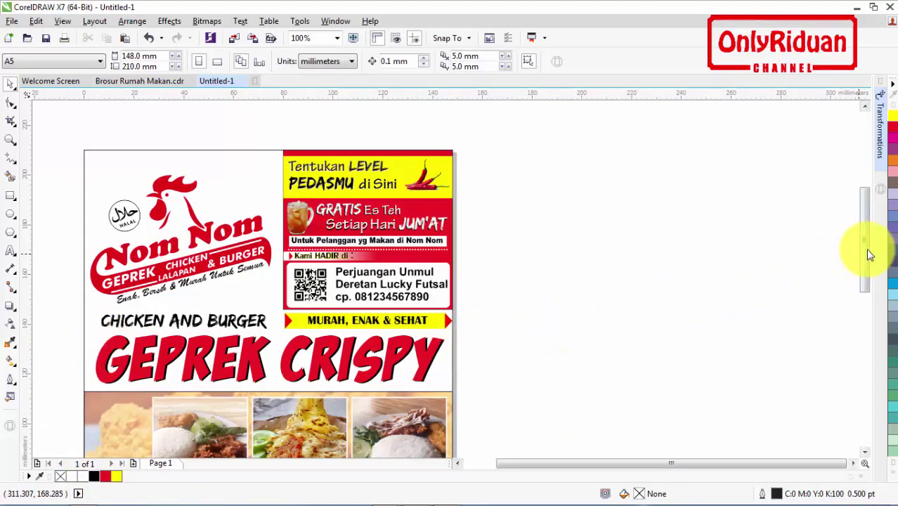
Step: Copy the "GEPREK CRISPY" and "Rp.10.000" labels from the first menu photo in Brosur Rumah Makan.cdr onto the matching photo in Untitled-1
{"action": "scroll", "coordinate": [300, 385], "scroll_direction": "up", "scroll_amount": 1}
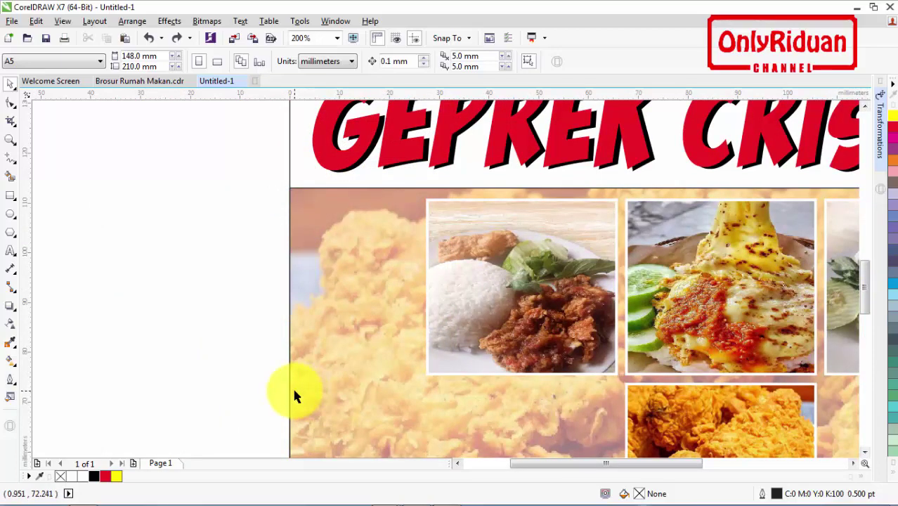
{"action": "left_click", "coordinate": [149, 82]}
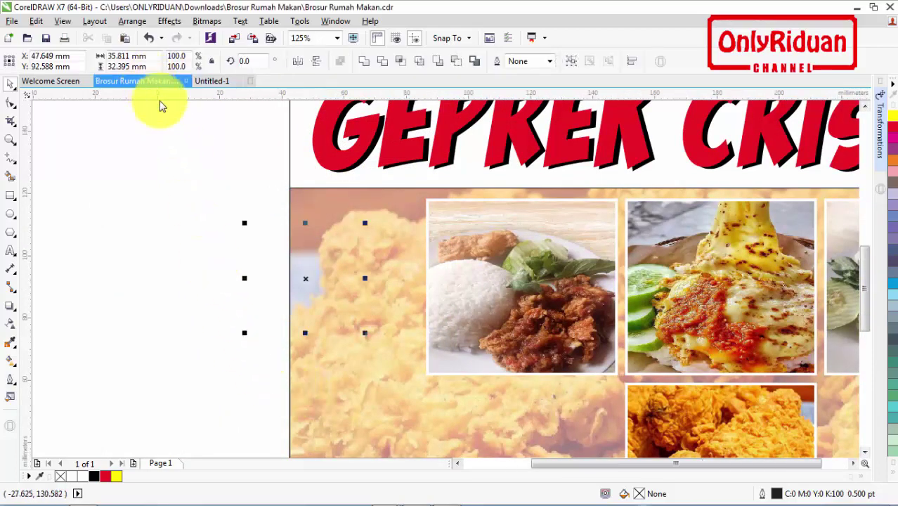
{"action": "left_click", "coordinate": [126, 271]}
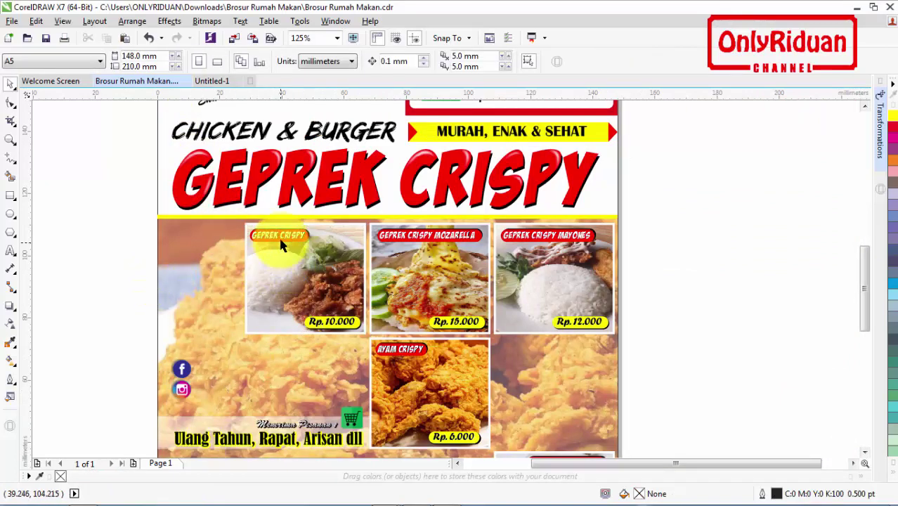
{"action": "left_click_drag", "start_coordinate": [127, 225], "coordinate": [362, 344]}
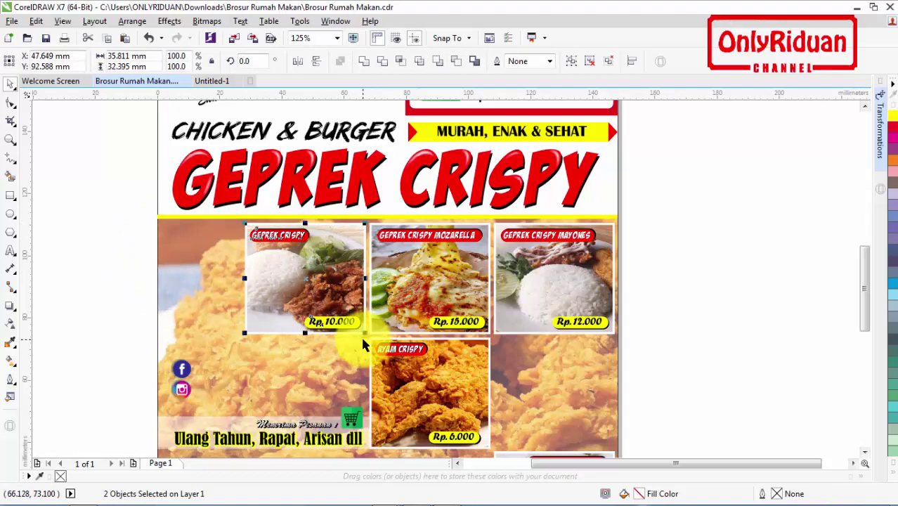
{"action": "left_click", "coordinate": [213, 82]}
{"action": "scroll", "coordinate": [188, 291], "scroll_direction": "up", "scroll_amount": 1}
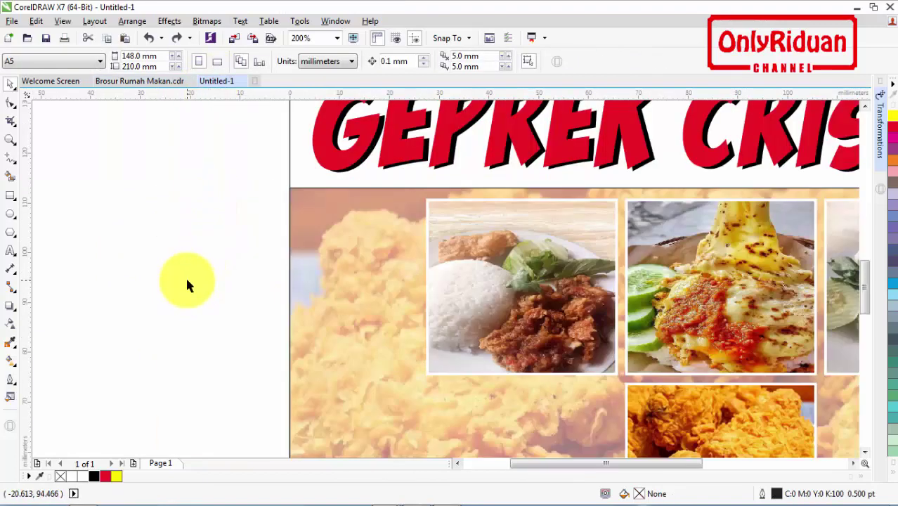
{"action": "key", "text": "ctrl+shift+z"}
{"action": "left_click", "coordinate": [230, 274]}
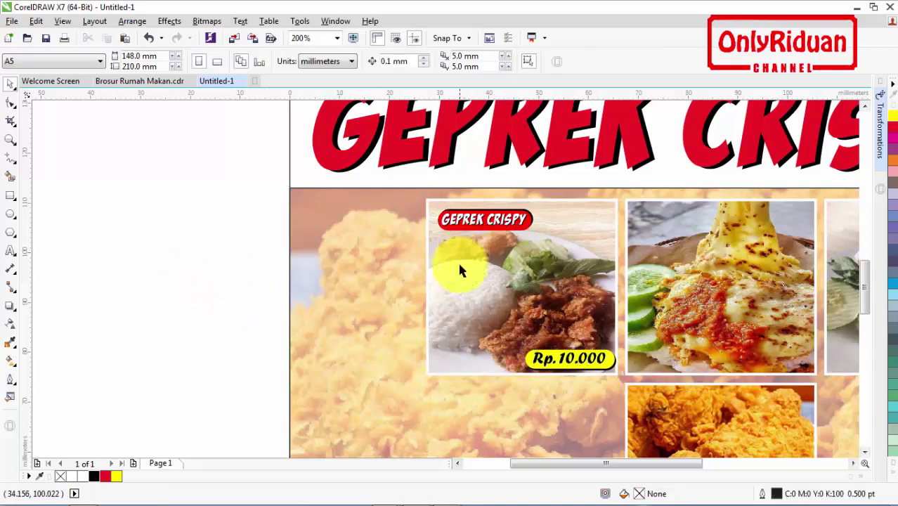
Step: Move the "GEPREK CRISPY" and "Rp.10.000" labels off the first photo toward the blank area beside the page
{"action": "key", "text": "ctrl+z"}
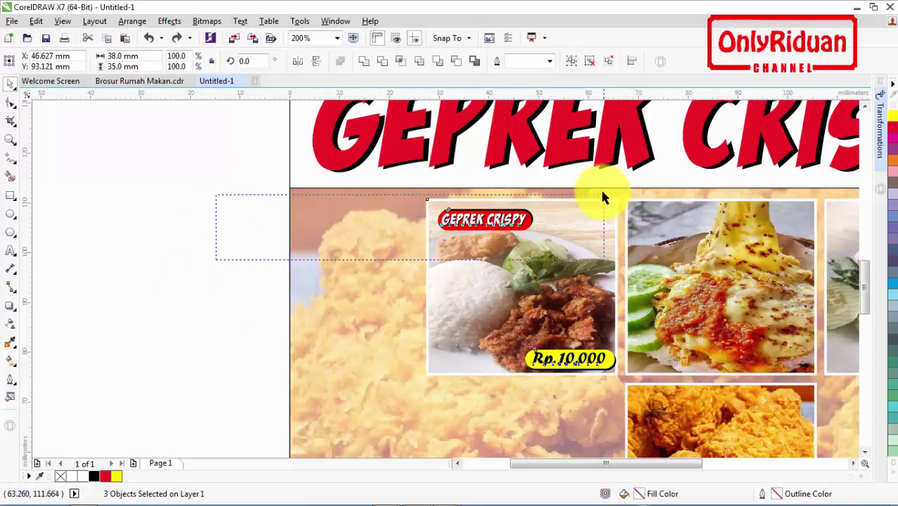
{"action": "key", "text": "ctrl+z"}
{"action": "left_click_drag", "start_coordinate": [184, 320], "coordinate": [615, 410]}
{"action": "left_click_drag", "start_coordinate": [529, 301], "coordinate": [246, 308]}
{"action": "left_click", "coordinate": [81, 194]}
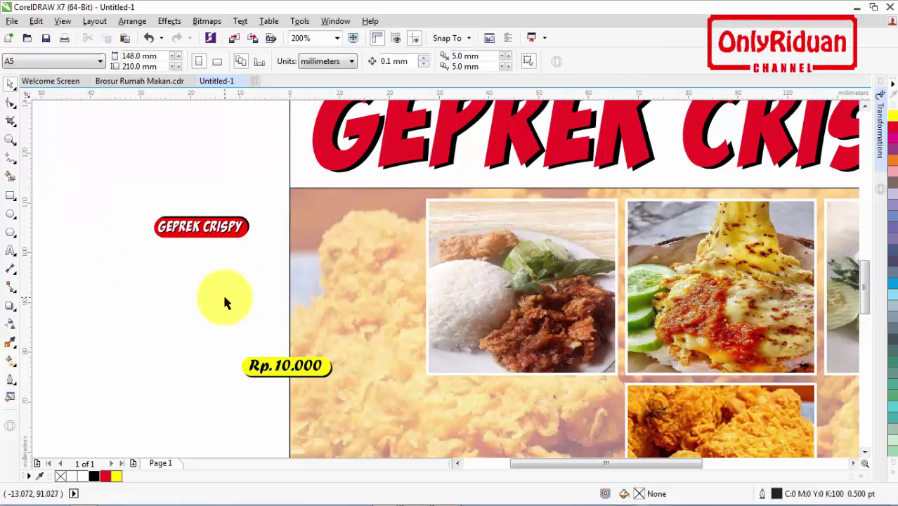
Step: Draw a rectangle about 20.5 by 5.6 mm beside the first menu photo and fully round its corners
{"action": "left_click", "coordinate": [11, 197]}
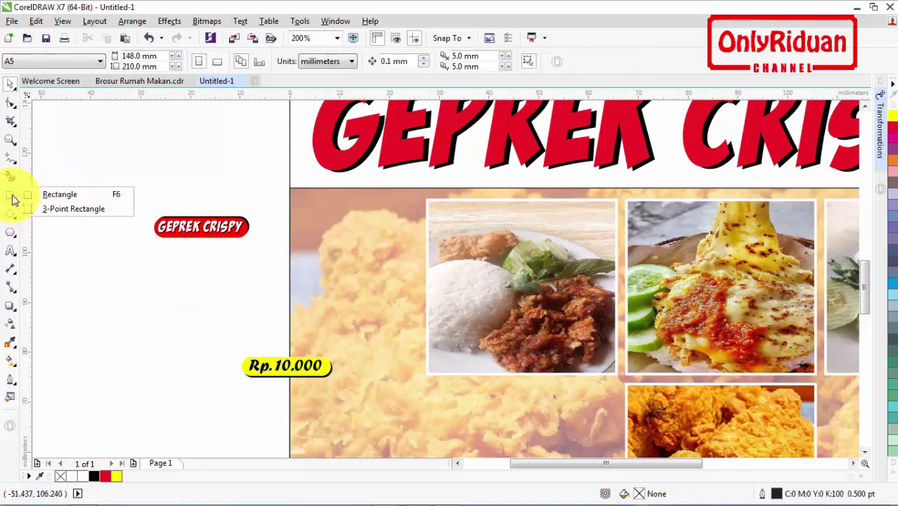
{"action": "left_click", "coordinate": [44, 195]}
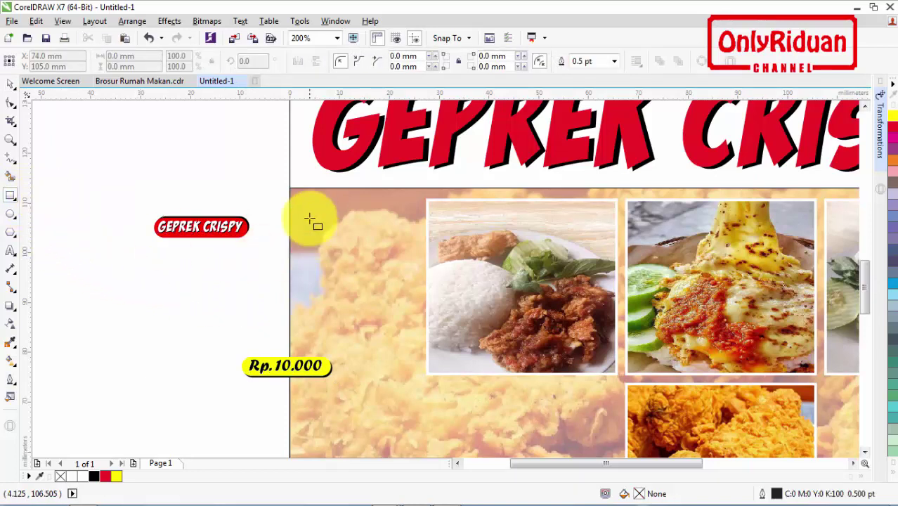
{"action": "left_click_drag", "start_coordinate": [310, 219], "coordinate": [412, 245]}
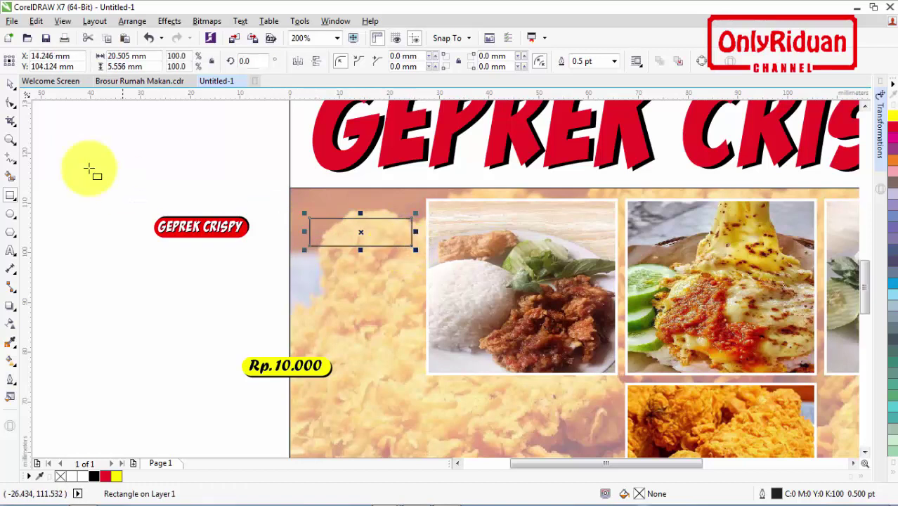
{"action": "left_click", "coordinate": [12, 106]}
{"action": "left_click_drag", "start_coordinate": [310, 220], "coordinate": [309, 233]}
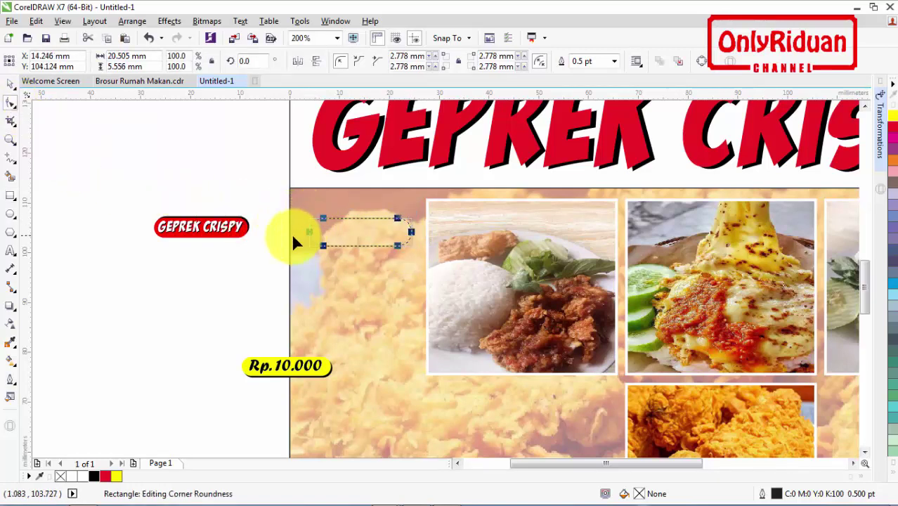
Step: Move the rounded rectangle into the first photo's upper-left corner and reduce its height to about 4.6 mm
{"action": "left_click", "coordinate": [10, 83]}
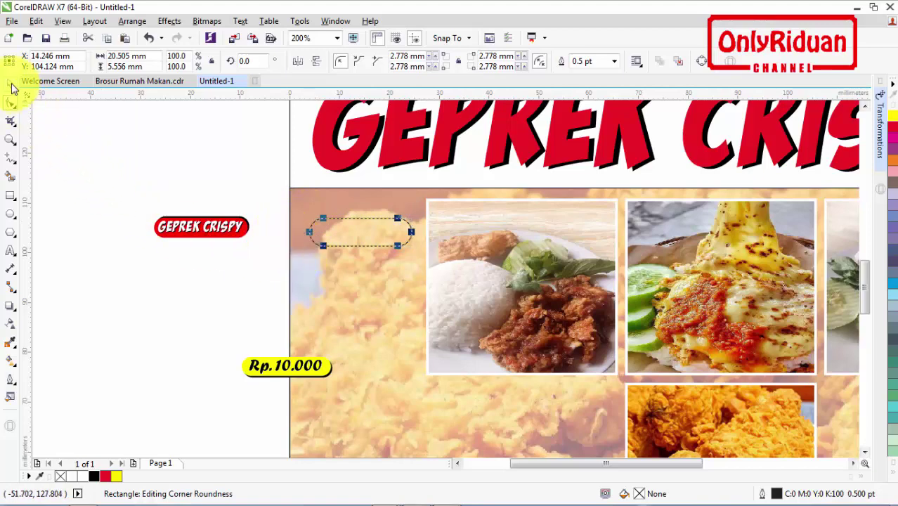
{"action": "left_click", "coordinate": [364, 239]}
{"action": "left_click_drag", "start_coordinate": [364, 239], "coordinate": [488, 233]}
{"action": "left_click", "coordinate": [228, 289]}
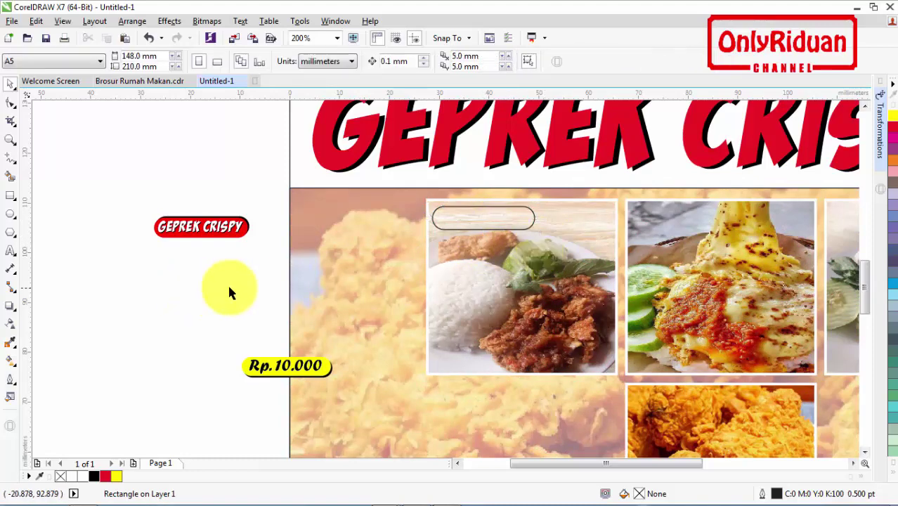
{"action": "left_click", "coordinate": [490, 230]}
{"action": "scroll", "coordinate": [458, 215], "scroll_direction": "up", "scroll_amount": 2}
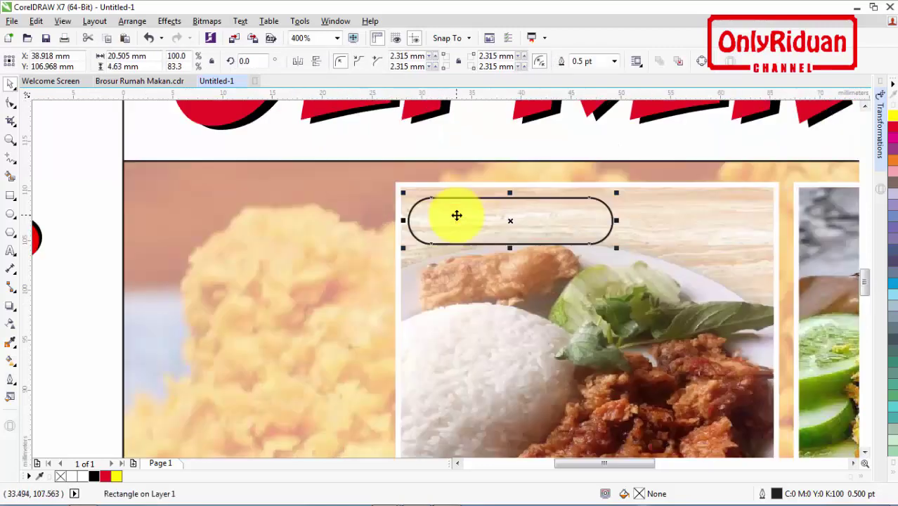
{"action": "scroll", "coordinate": [457, 214], "scroll_direction": "down", "scroll_amount": 2}
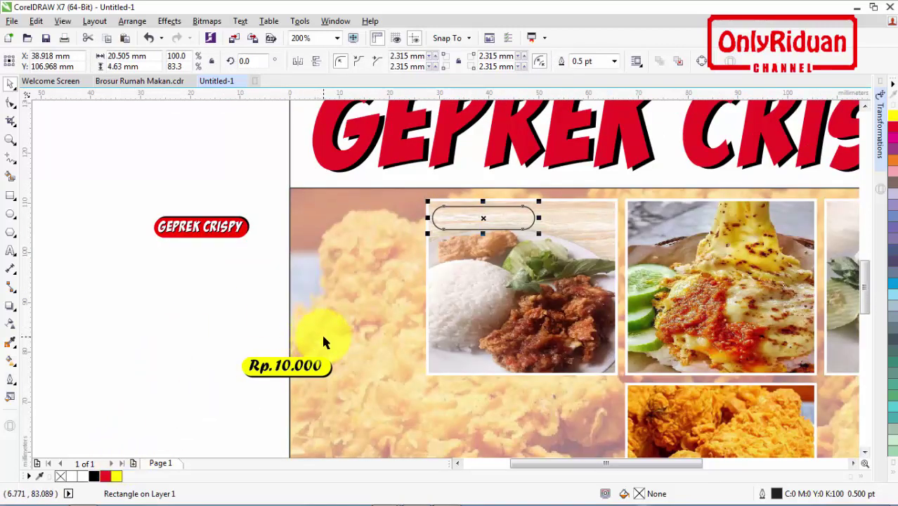
Step: Duplicate the rounded rectangle, filling the original black and the copy red
{"action": "key", "text": "ctrl+d"}
{"action": "left_click", "coordinate": [236, 304]}
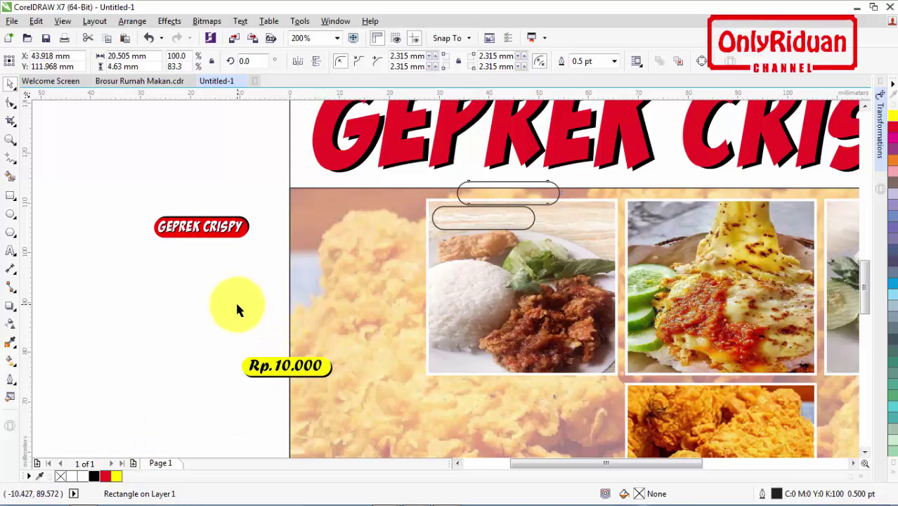
{"action": "left_click", "coordinate": [484, 225]}
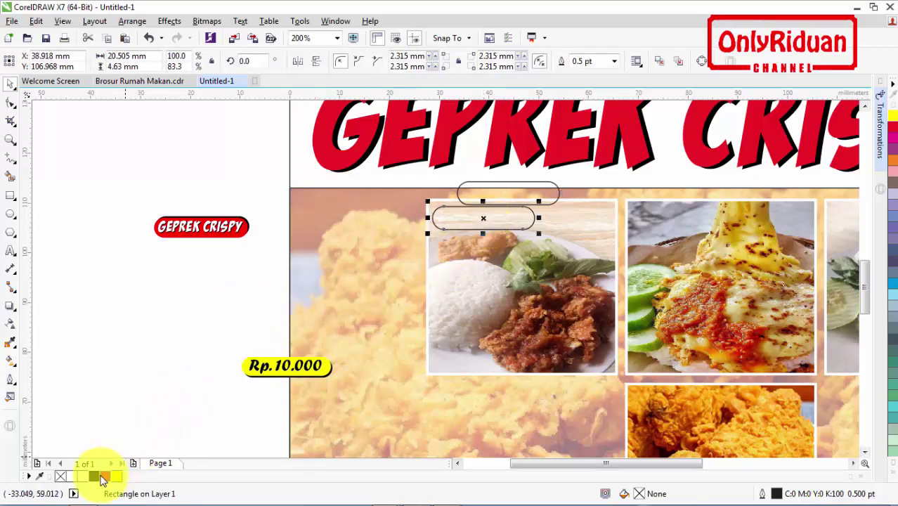
{"action": "left_click", "coordinate": [97, 478]}
{"action": "left_click", "coordinate": [498, 188]}
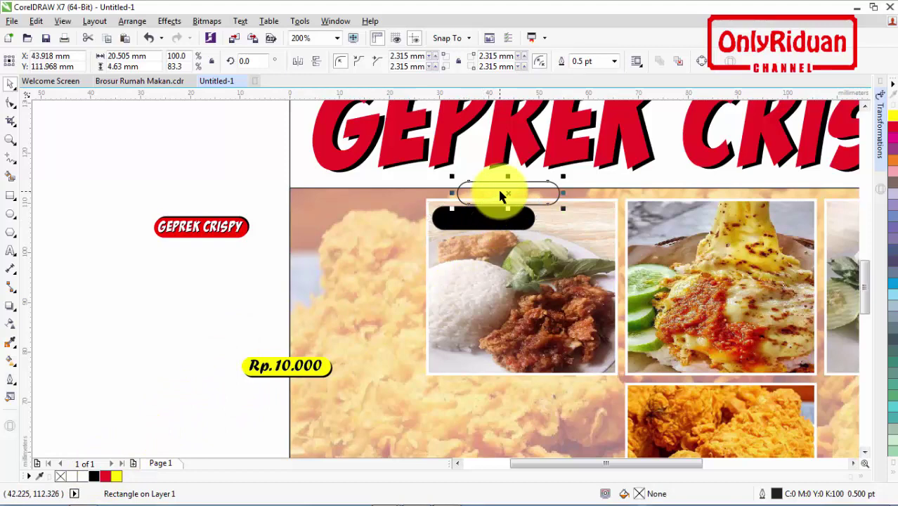
{"action": "left_click", "coordinate": [105, 477]}
{"action": "left_click", "coordinate": [129, 325]}
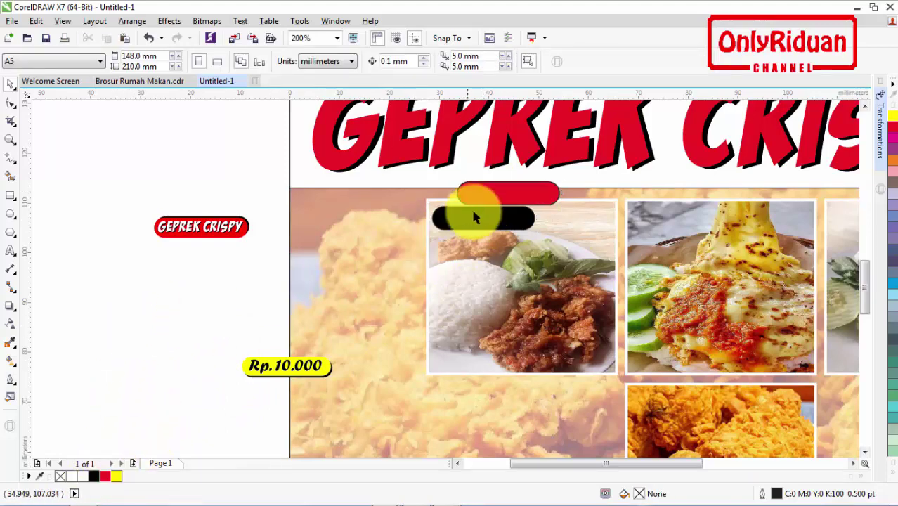
Step: Position the red rounded rectangle over the black one, offset slightly up and left so the black forms a shadow
{"action": "left_click", "coordinate": [502, 195]}
{"action": "left_click_drag", "start_coordinate": [502, 196], "coordinate": [490, 213]}
{"action": "scroll", "coordinate": [490, 213], "scroll_direction": "up", "scroll_amount": 2}
{"action": "scroll", "coordinate": [490, 213], "scroll_direction": "up", "scroll_amount": 1}
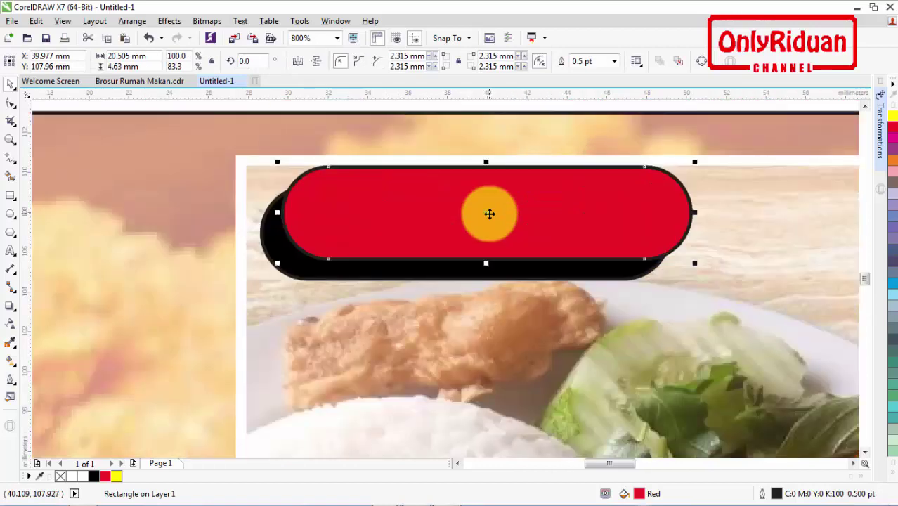
{"action": "key", "text": "Down"}
{"action": "key", "text": "Down"}
{"action": "key", "text": "Down"}
{"action": "key", "text": "Left"}
{"action": "key", "text": "Left"}
{"action": "key", "text": "Left"}
{"action": "key", "text": "Left"}
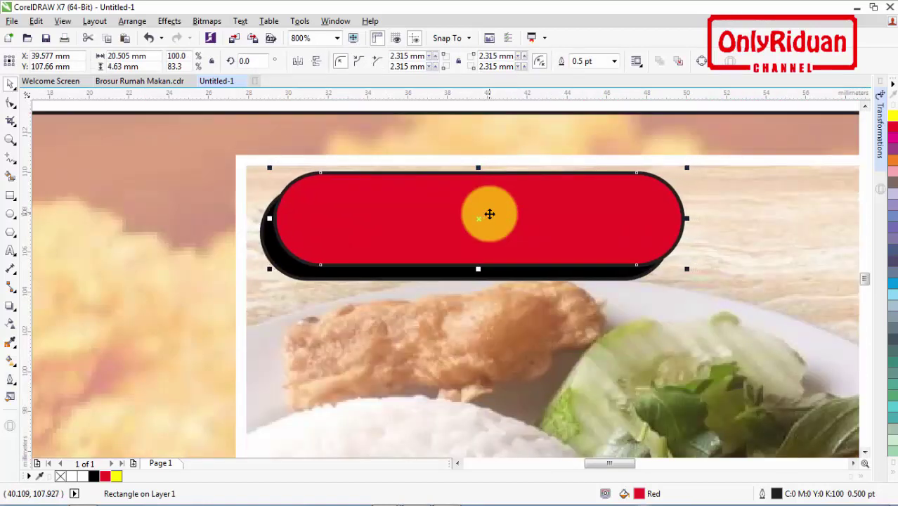
{"action": "key", "text": "Down"}
{"action": "key", "text": "Down"}
{"action": "key", "text": "Left"}
{"action": "key", "text": "Left"}
{"action": "key", "text": "Left"}
{"action": "key", "text": "Left"}
{"action": "key", "text": "Left"}
{"action": "key", "text": "Left"}
{"action": "key", "text": "Left"}
{"action": "key", "text": "Left"}
{"action": "key", "text": "Left"}
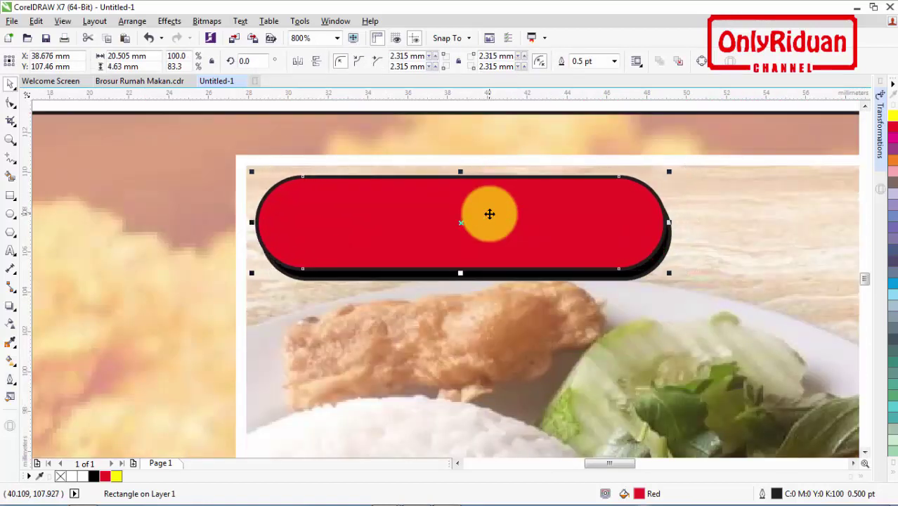
{"action": "key", "text": "Down"}
{"action": "key", "text": "Down"}
{"action": "key", "text": "Down"}
{"action": "key", "text": "Down"}
{"action": "key", "text": "Down"}
{"action": "key", "text": "Down"}
{"action": "key", "text": "Down"}
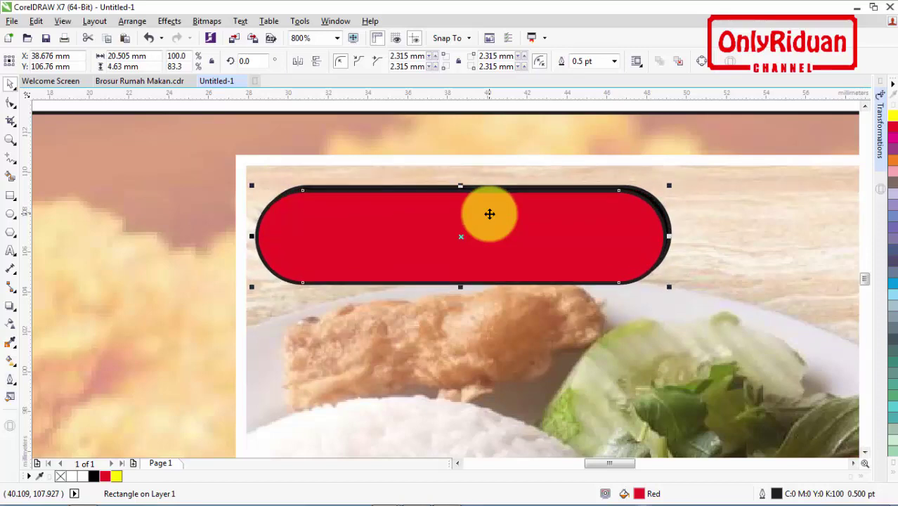
{"action": "key", "text": "Up"}
{"action": "key", "text": "Up"}
{"action": "key", "text": "Up"}
{"action": "key", "text": "Up"}
{"action": "key", "text": "Up"}
{"action": "key", "text": "Up"}
{"action": "key", "text": "Left"}
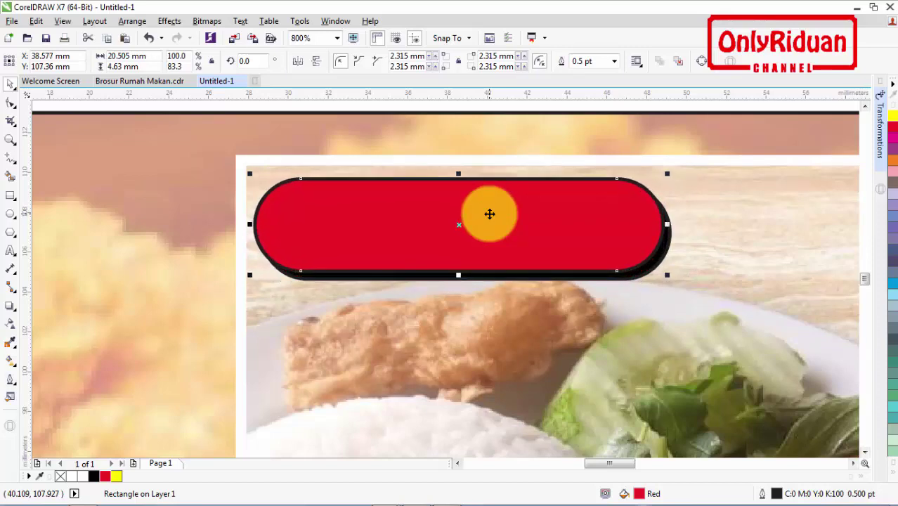
{"action": "scroll", "coordinate": [490, 214], "scroll_direction": "down", "scroll_amount": 2}
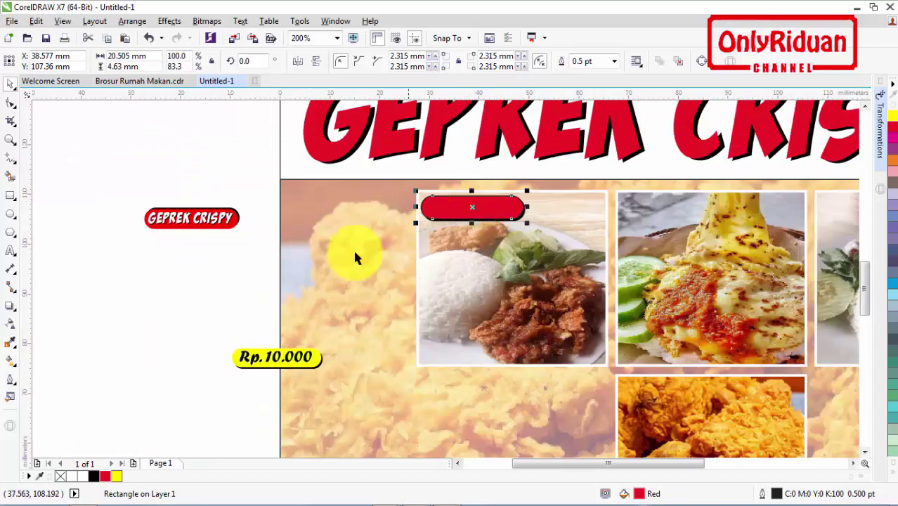
Step: Remove the outlines from the red rounded rectangle and its black shadow
{"action": "left_click", "coordinate": [272, 228]}
{"action": "left_click_drag", "start_coordinate": [281, 184], "coordinate": [536, 236]}
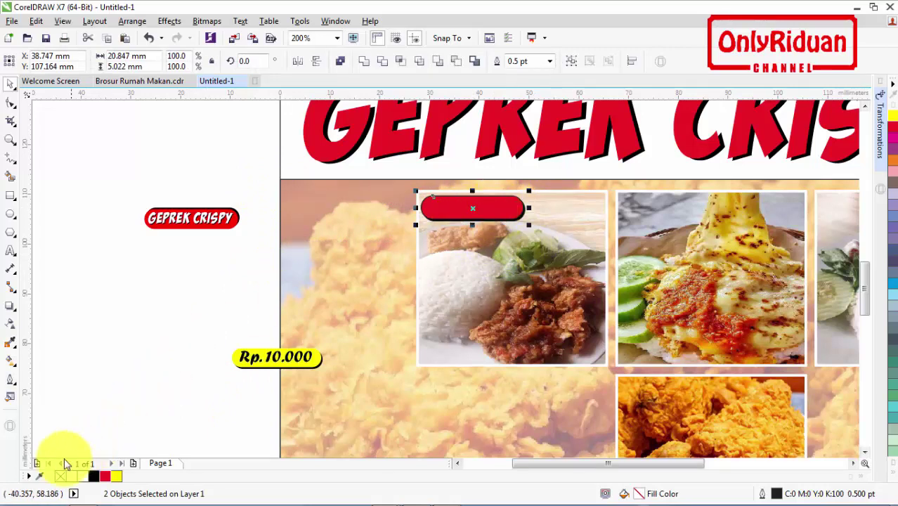
{"action": "right_click", "coordinate": [62, 477]}
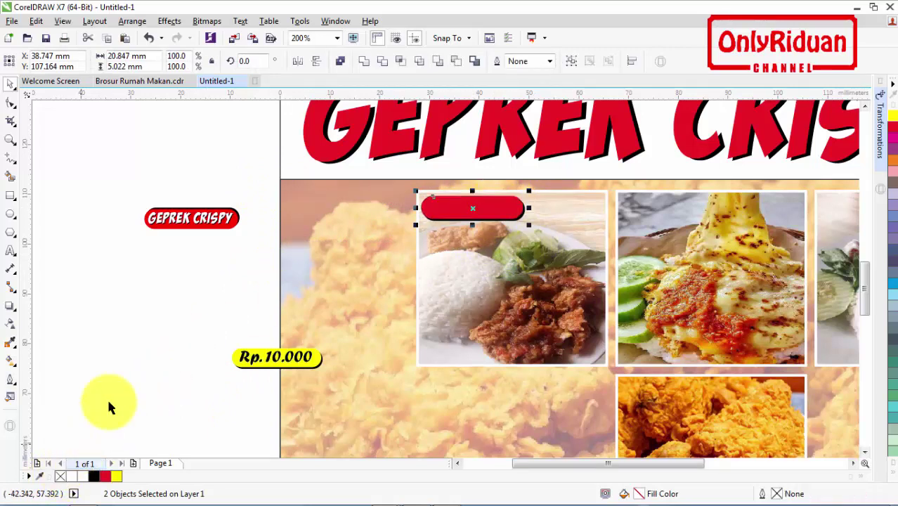
{"action": "left_click", "coordinate": [197, 322]}
Step: Copy the red label shape with its black shadow to the first photo's lower-right corner
{"action": "left_click_drag", "start_coordinate": [248, 176], "coordinate": [525, 240]}
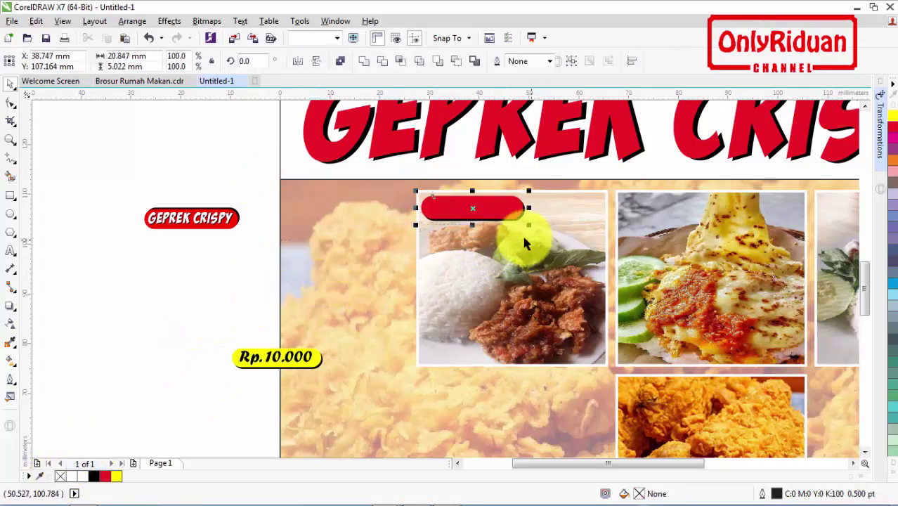
{"action": "left_click_drag", "start_coordinate": [474, 209], "coordinate": [548, 346]}
{"action": "left_click", "coordinate": [242, 294]}
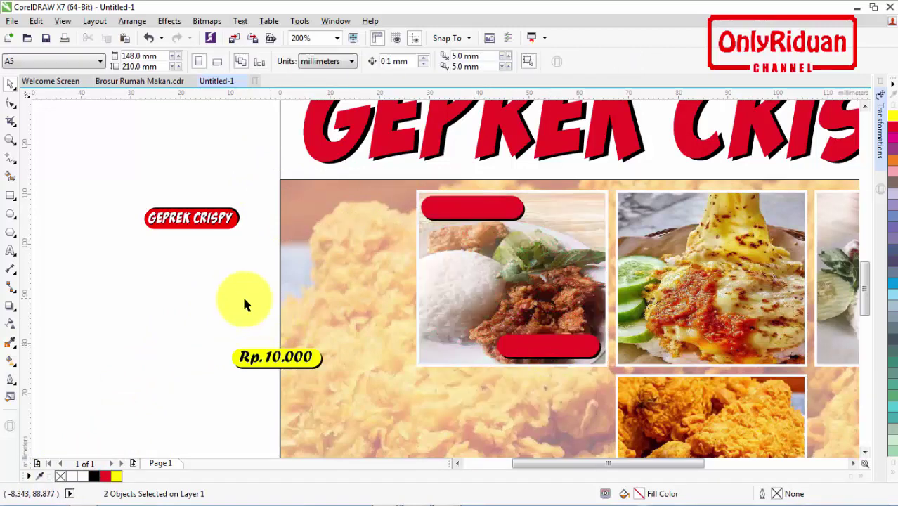
Step: Fill the red shape of the lower-right label on the first photo with yellow
{"action": "scroll", "coordinate": [533, 354], "scroll_direction": "up", "scroll_amount": 1}
{"action": "left_click", "coordinate": [538, 354]}
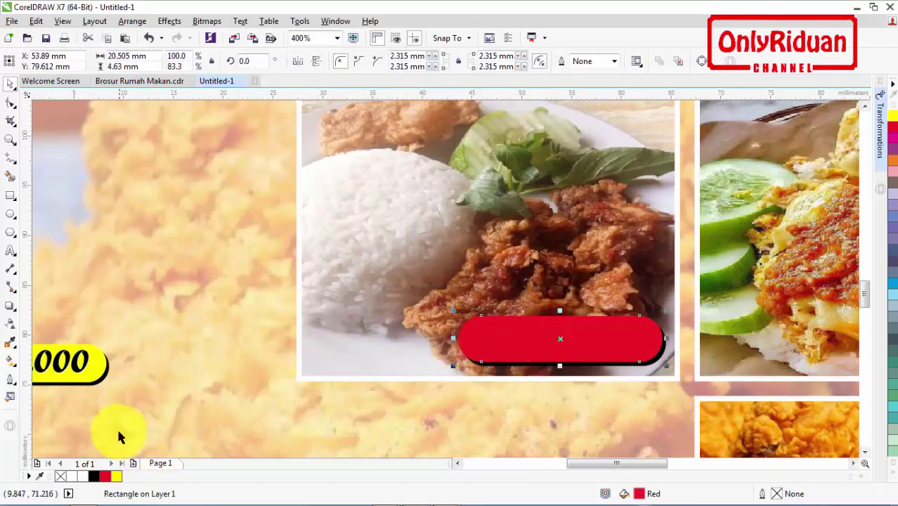
{"action": "left_click", "coordinate": [116, 477]}
{"action": "scroll", "coordinate": [161, 197], "scroll_direction": "down", "scroll_amount": 1}
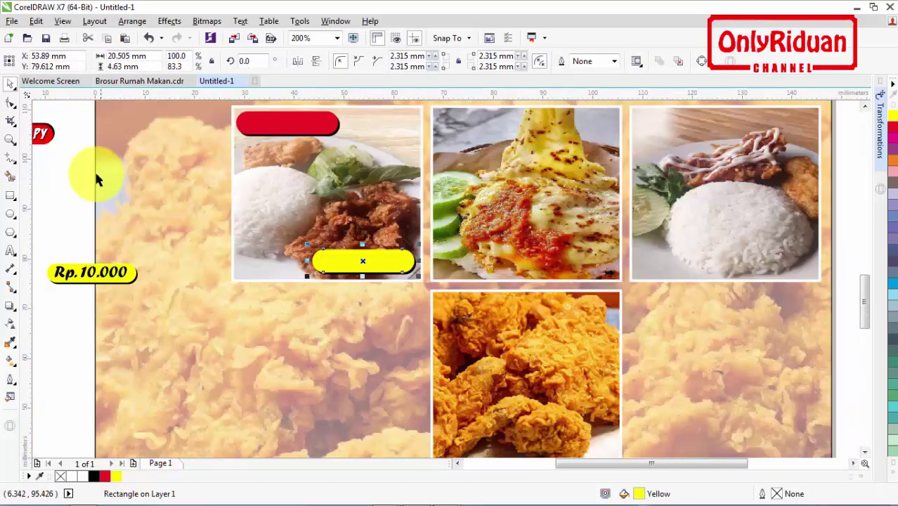
{"action": "left_click", "coordinate": [141, 239]}
Step: Add the text "GEPREK CRISPY" below the red label on the first photo
{"action": "left_click", "coordinate": [457, 463]}
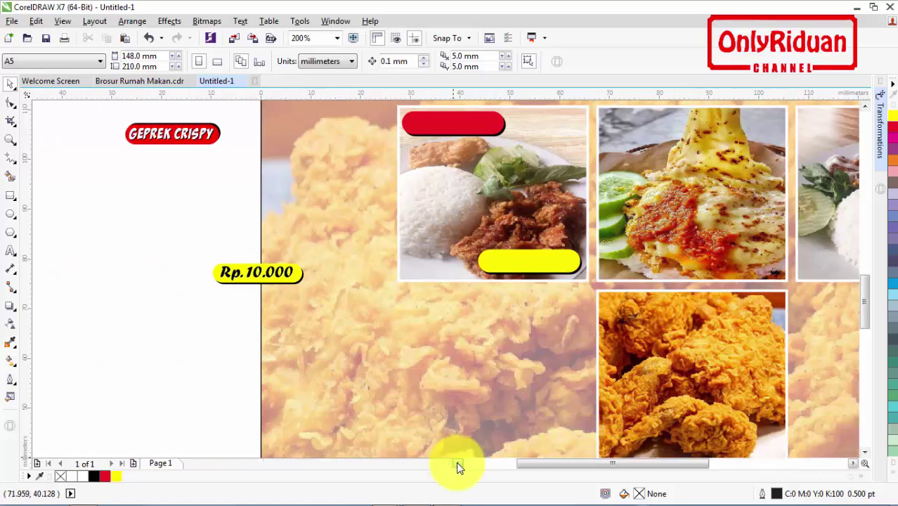
{"action": "left_click", "coordinate": [11, 252]}
{"action": "left_click", "coordinate": [413, 176]}
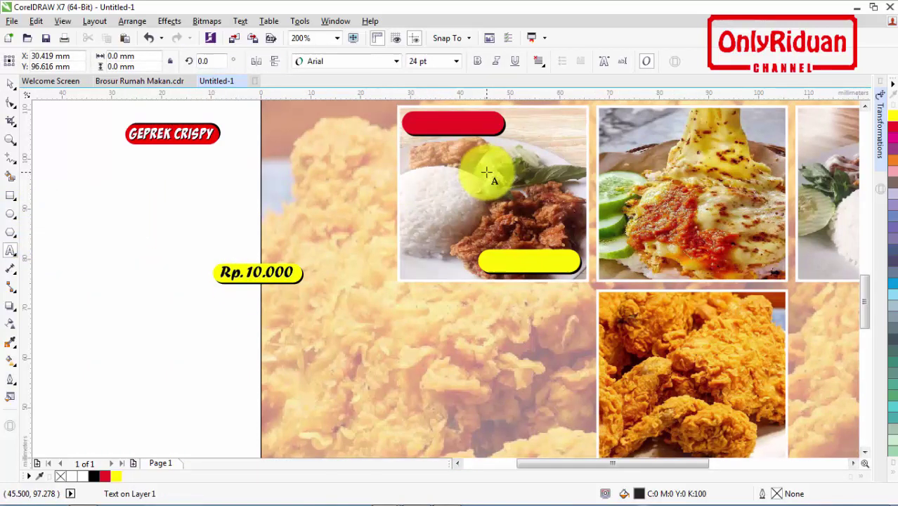
{"action": "type", "text": "GEPREK"}
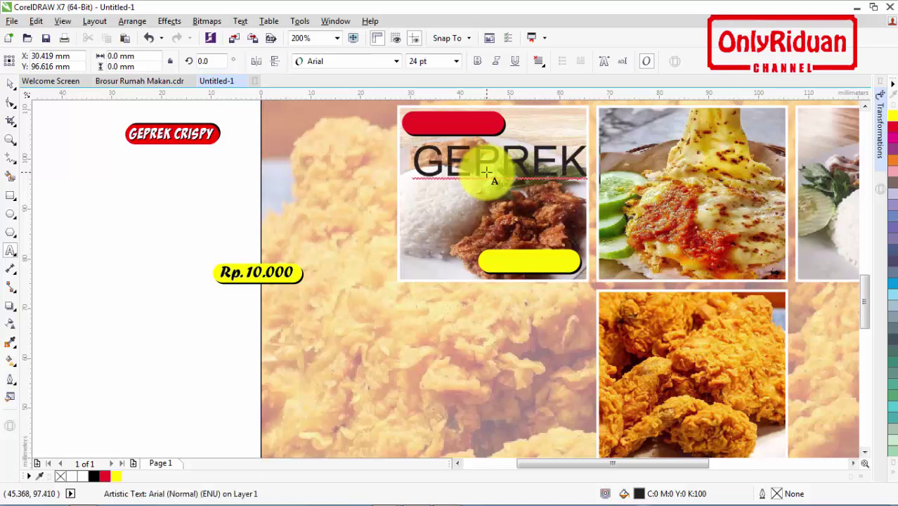
{"action": "type", "text": " CR"}
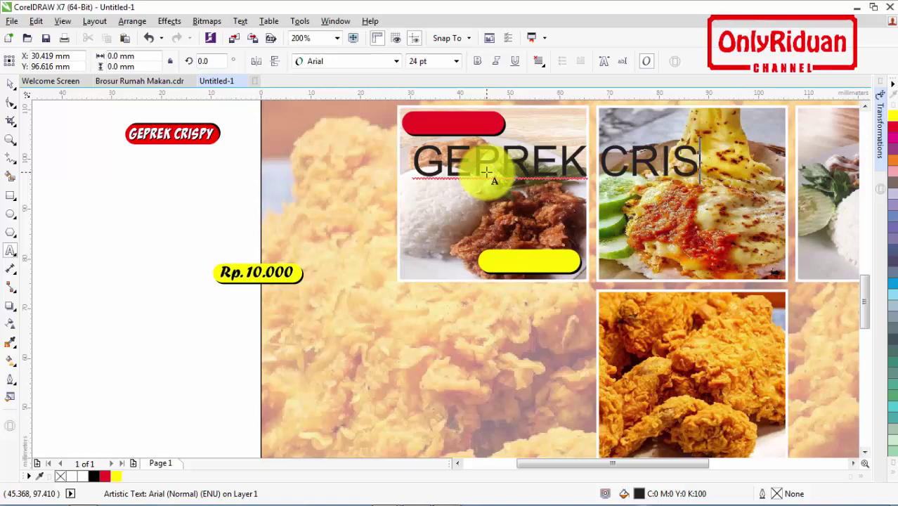
{"action": "type", "text": "ISPY"}
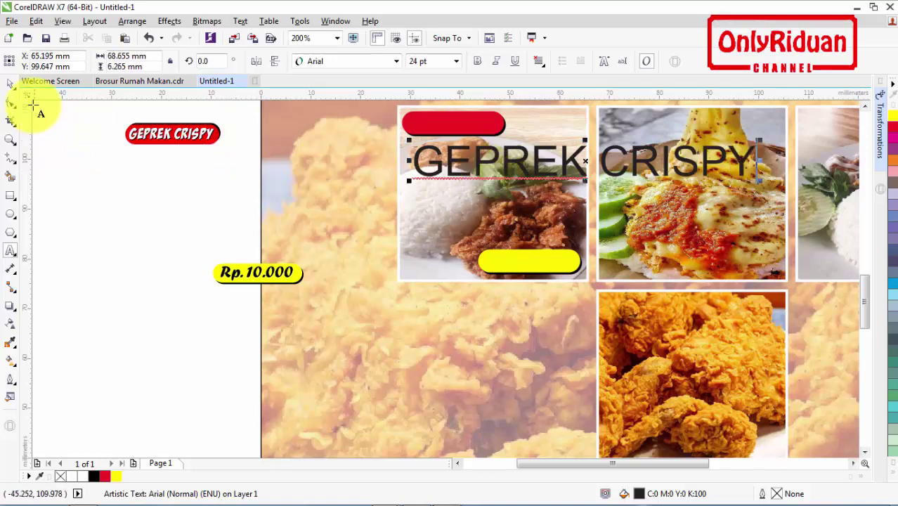
Step: Shrink the new "GEPREK CRISPY" text to about 5.9 pt and set its font to BadaBoom BB
{"action": "left_click", "coordinate": [11, 83]}
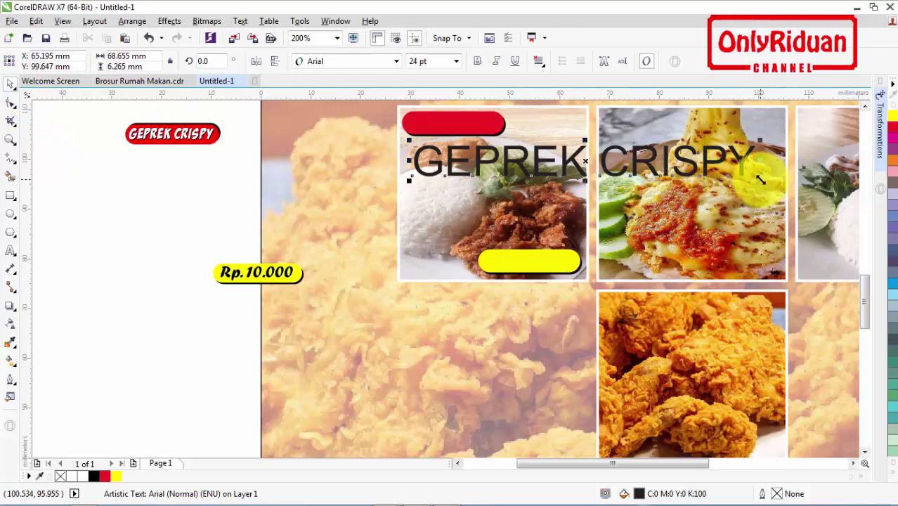
{"action": "left_click_drag", "start_coordinate": [761, 180], "coordinate": [505, 160]}
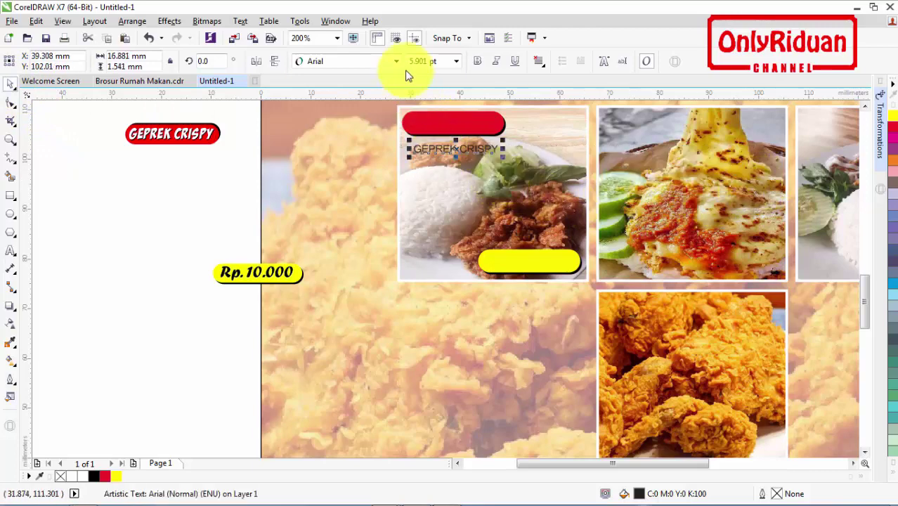
{"action": "left_click", "coordinate": [397, 62]}
{"action": "left_click", "coordinate": [357, 92]}
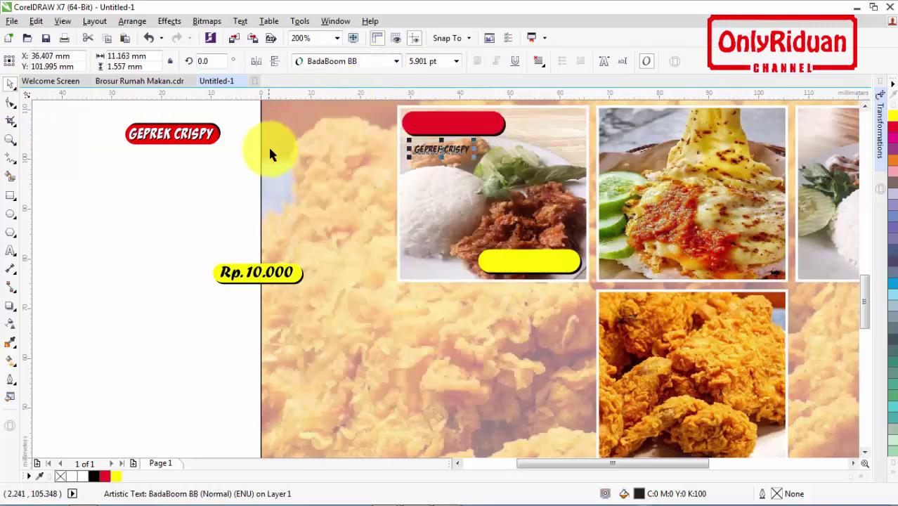
Step: Center the "GEPREK CRISPY" text on the red label, enlarge it to about 15.7 mm wide and fill it white
{"action": "left_click_drag", "start_coordinate": [471, 134], "coordinate": [455, 125]}
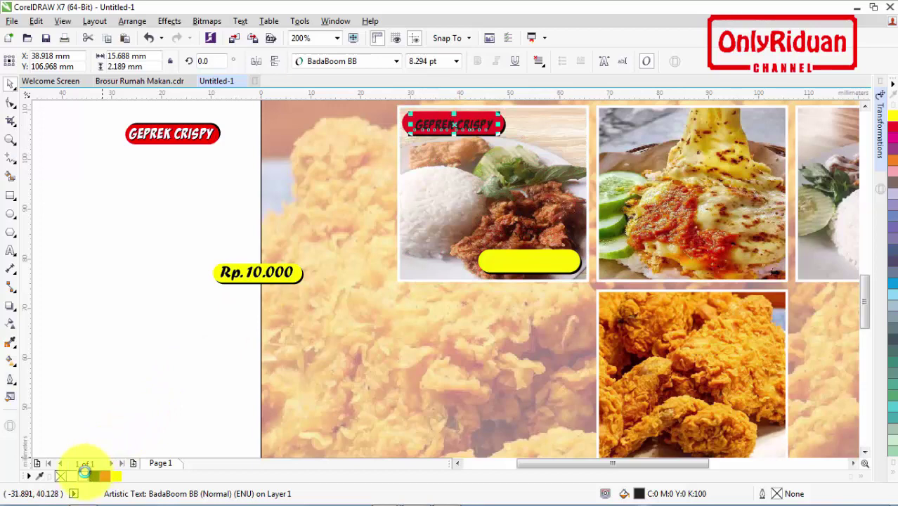
{"action": "left_click", "coordinate": [128, 274]}
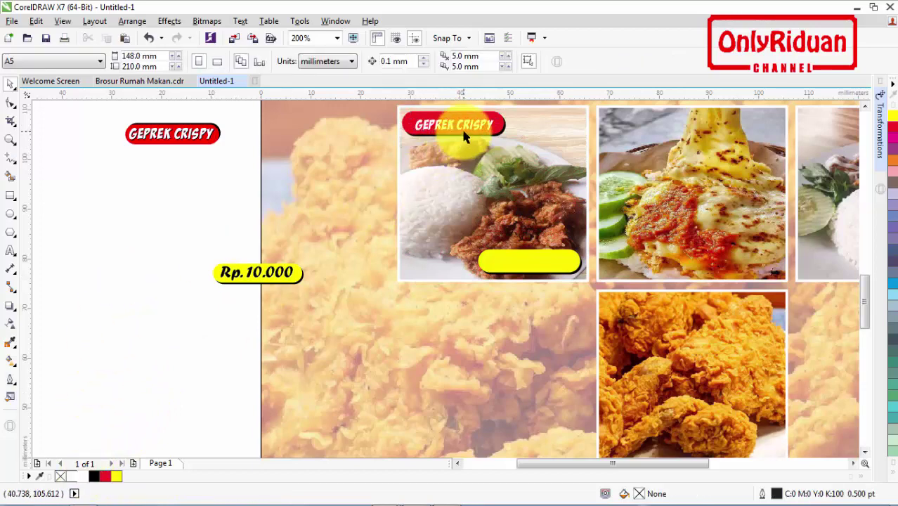
{"action": "scroll", "coordinate": [464, 133], "scroll_direction": "up", "scroll_amount": 2}
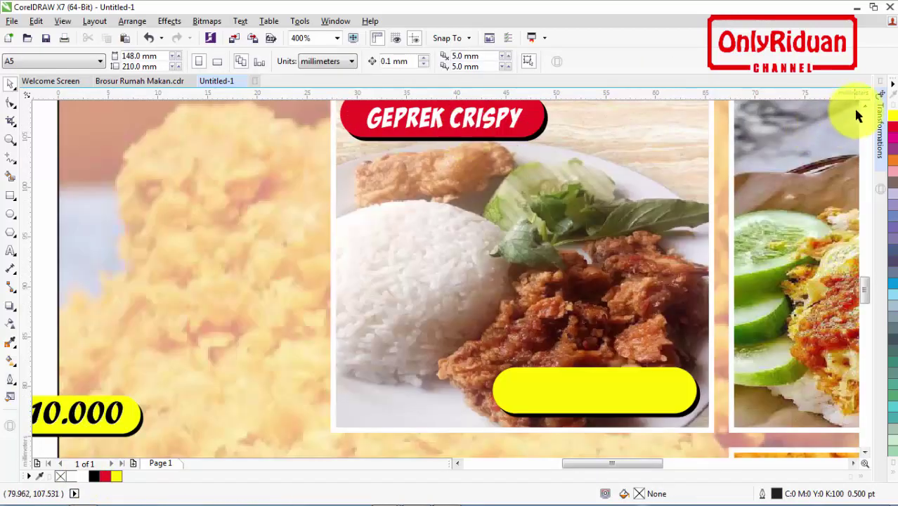
Step: Stretch the white "GEPREK CRISPY" text on the red label to about 16.5 by 2.6 mm, keeping it centered
{"action": "scroll", "coordinate": [865, 106], "scroll_direction": "up", "scroll_amount": 3}
{"action": "left_click", "coordinate": [447, 182]}
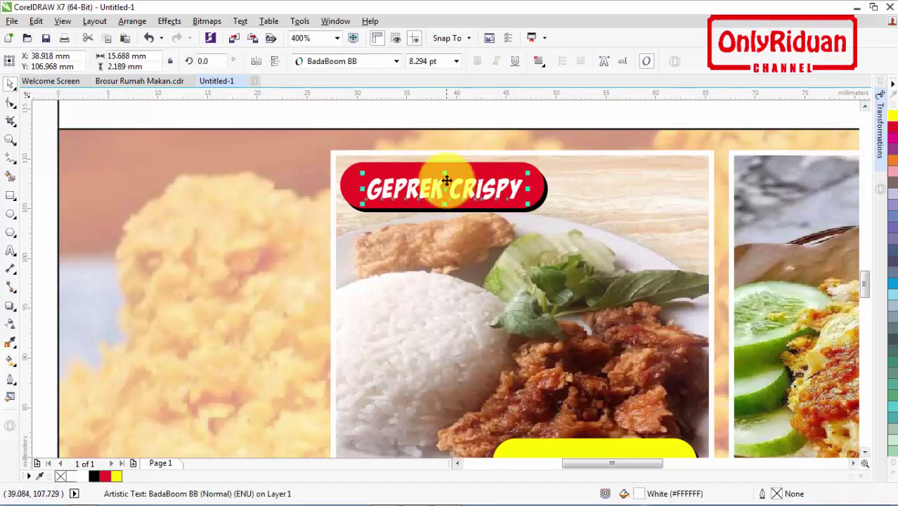
{"action": "mouse_move", "coordinate": [446, 173]}
{"action": "left_mouse_down"}
{"action": "mouse_move", "coordinate": [446, 155]}
{"action": "mouse_move", "coordinate": [445, 168]}
{"action": "left_mouse_up"}
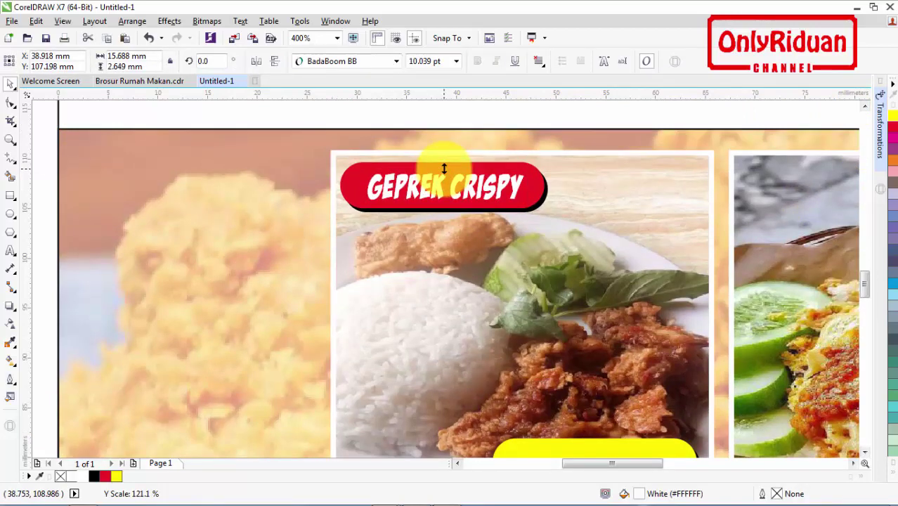
{"action": "left_click_drag", "start_coordinate": [367, 189], "coordinate": [356, 187]}
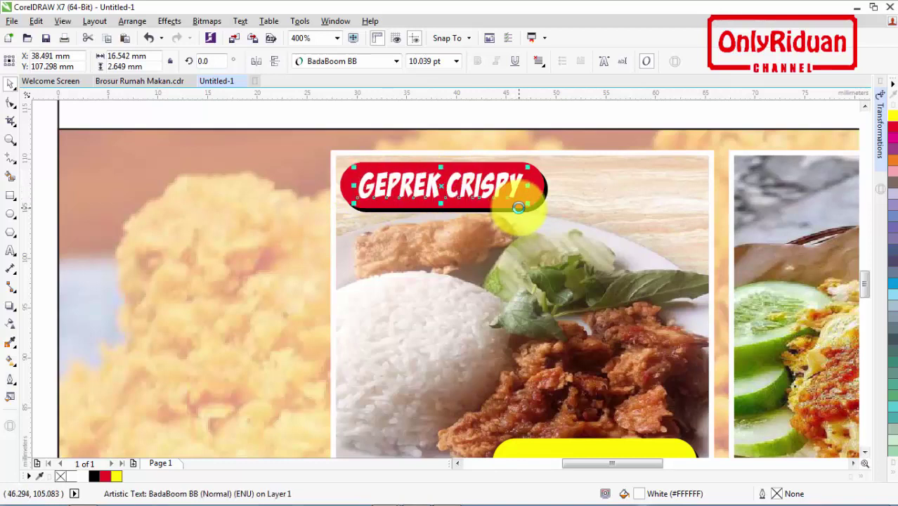
{"action": "left_click_drag", "start_coordinate": [518, 208], "coordinate": [519, 208]}
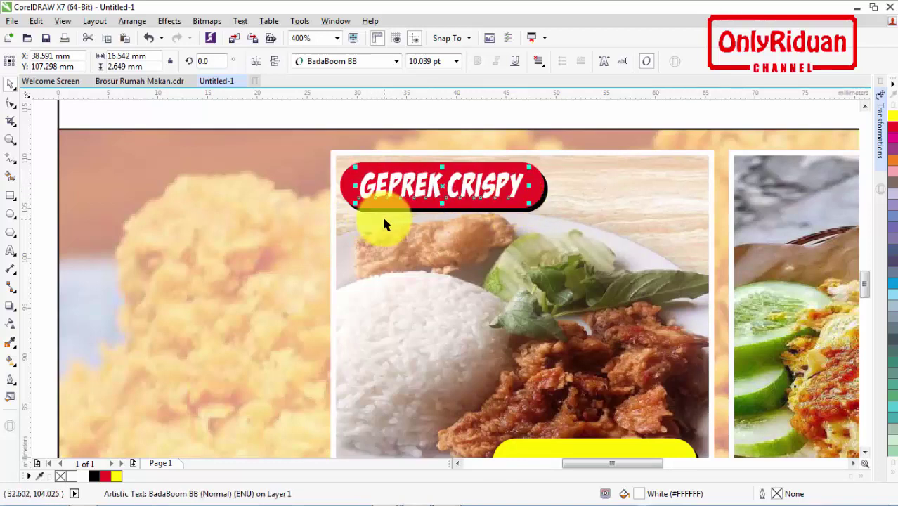
Step: Duplicate the "GEPREK CRISPY" text, fill the original black and place the white copy slightly up and left over it as a shadow effect
{"action": "key", "text": "ctrl+d"}
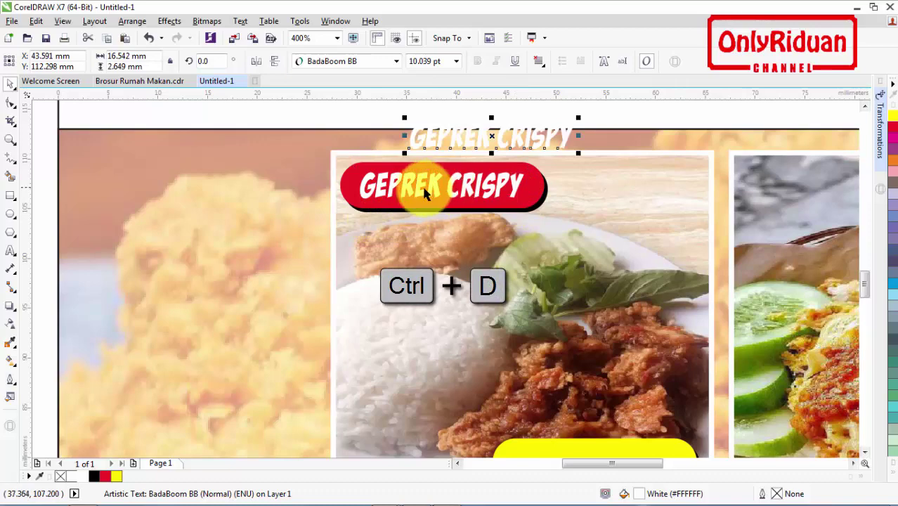
{"action": "left_click", "coordinate": [425, 195]}
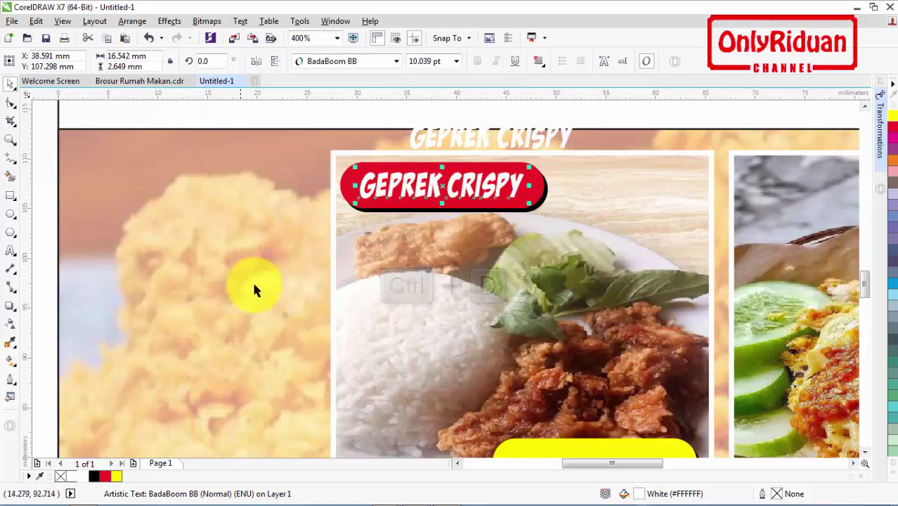
{"action": "left_click", "coordinate": [95, 477]}
{"action": "left_click", "coordinate": [487, 137]}
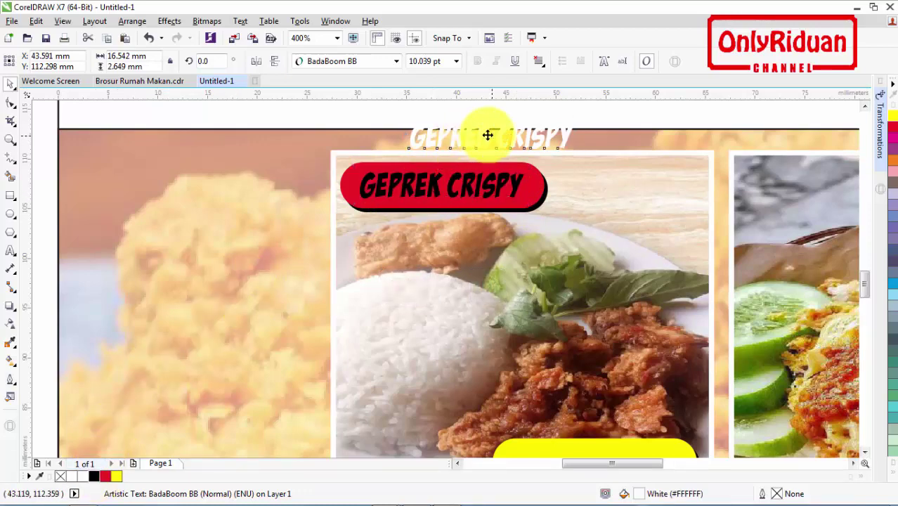
{"action": "left_click_drag", "start_coordinate": [488, 136], "coordinate": [440, 183]}
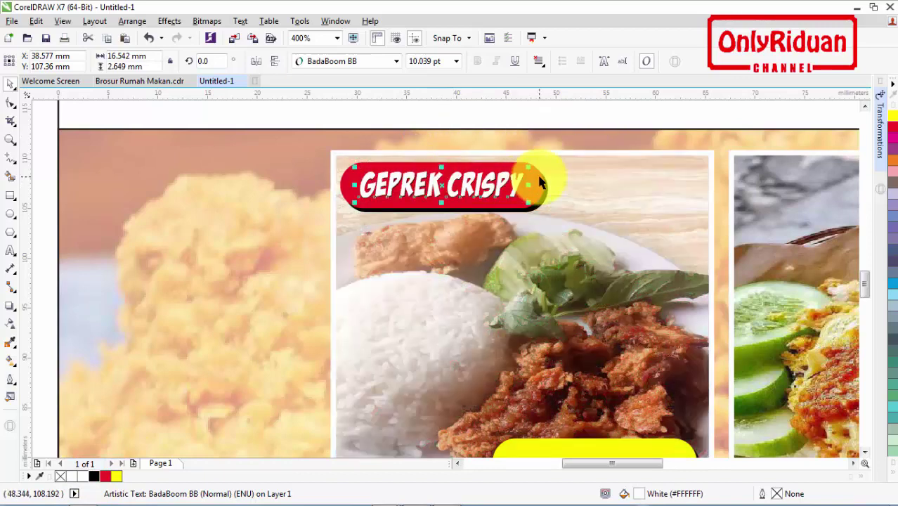
{"action": "key", "text": "Left"}
{"action": "key", "text": "Left"}
{"action": "key", "text": "Up"}
{"action": "key", "text": "Down"}
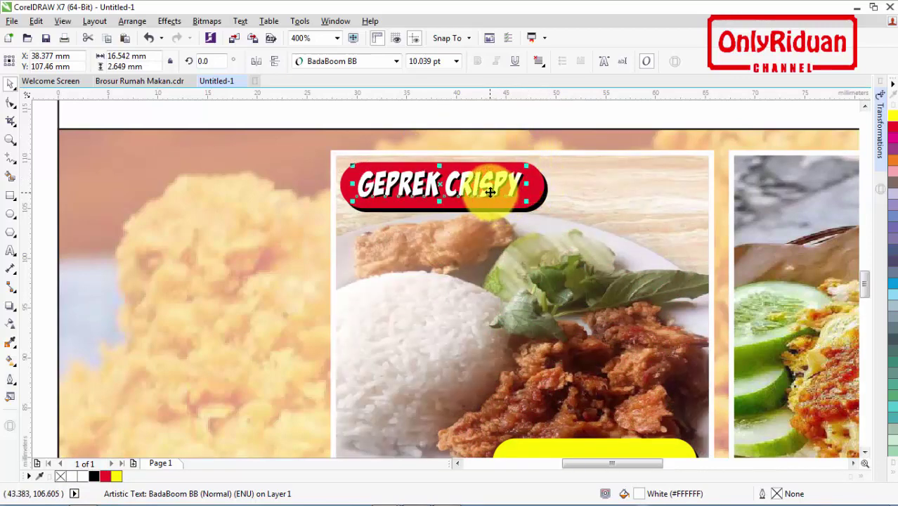
Step: Copy the white "GEPREK CRISPY" text with its black shadow onto the yellow label of the first photo
{"action": "scroll", "coordinate": [495, 192], "scroll_direction": "down", "scroll_amount": 1}
{"action": "left_click_drag", "start_coordinate": [246, 154], "coordinate": [509, 207]}
{"action": "left_click_drag", "start_coordinate": [466, 187], "coordinate": [547, 321]}
{"action": "scroll", "coordinate": [570, 342], "scroll_direction": "up", "scroll_amount": 1}
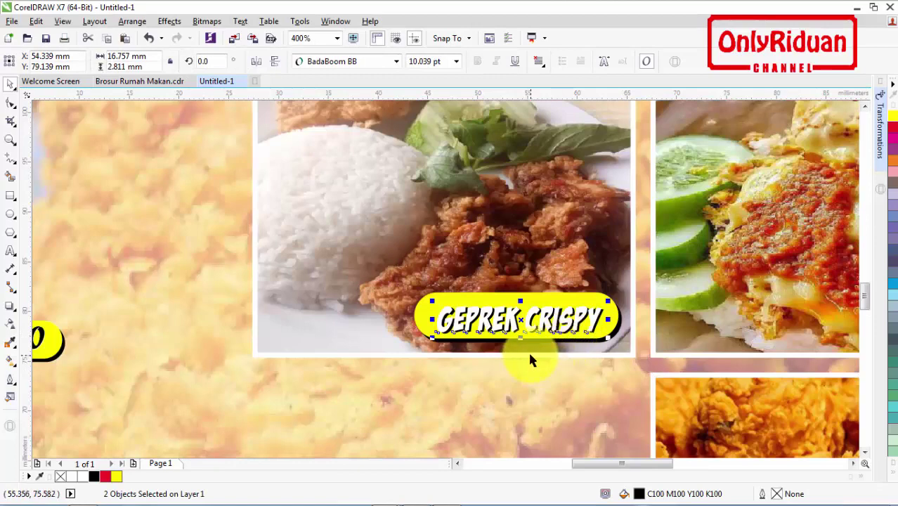
Step: Change the white text on the yellow label to "Rp. 10.000,-" and set its font to Forte, matching the sample price label
{"action": "left_click", "coordinate": [11, 251]}
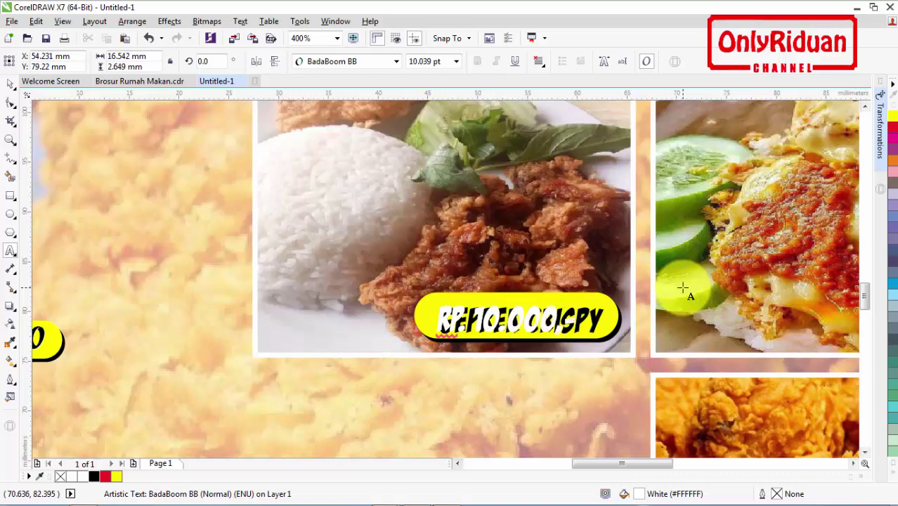
{"action": "left_click", "coordinate": [11, 83]}
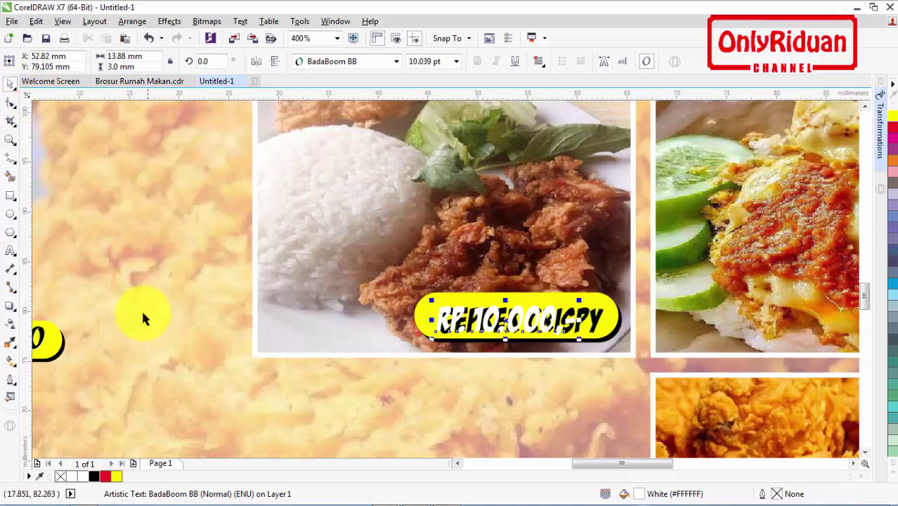
{"action": "scroll", "coordinate": [456, 467], "scroll_direction": "left", "scroll_amount": 5}
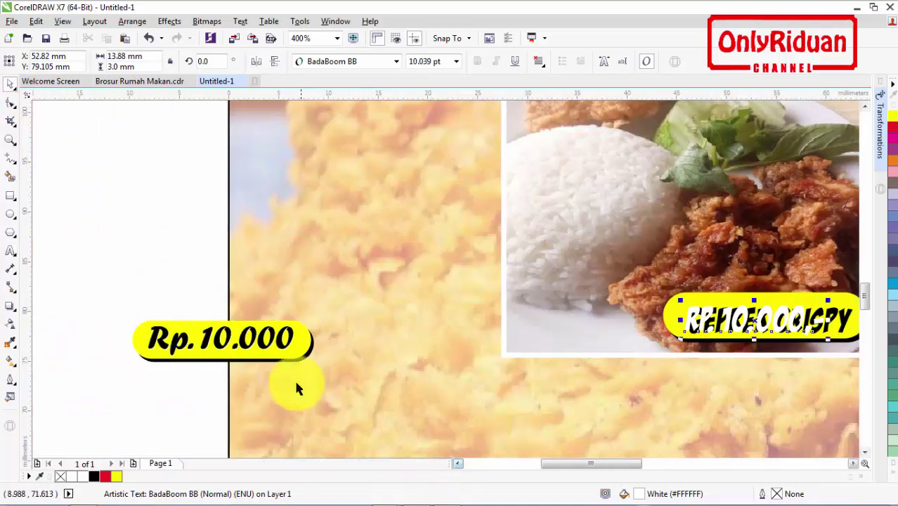
{"action": "left_click", "coordinate": [244, 342]}
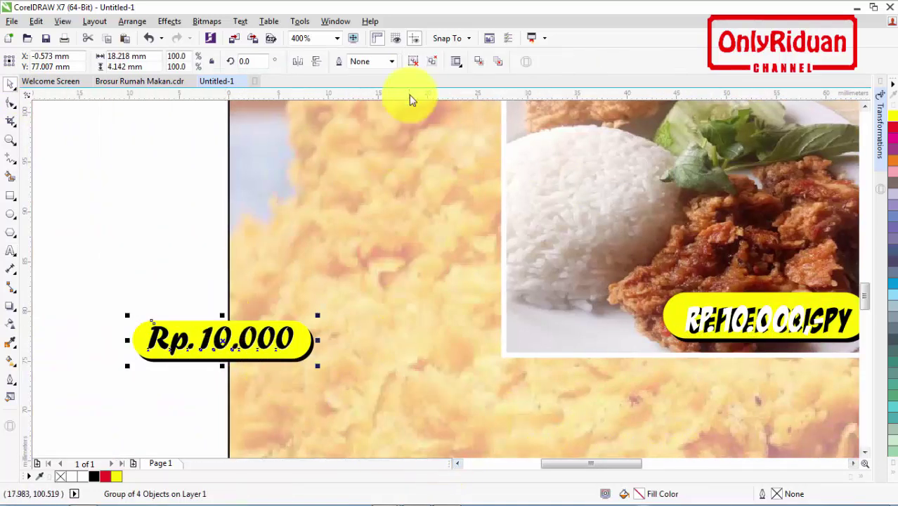
{"action": "left_click", "coordinate": [144, 265]}
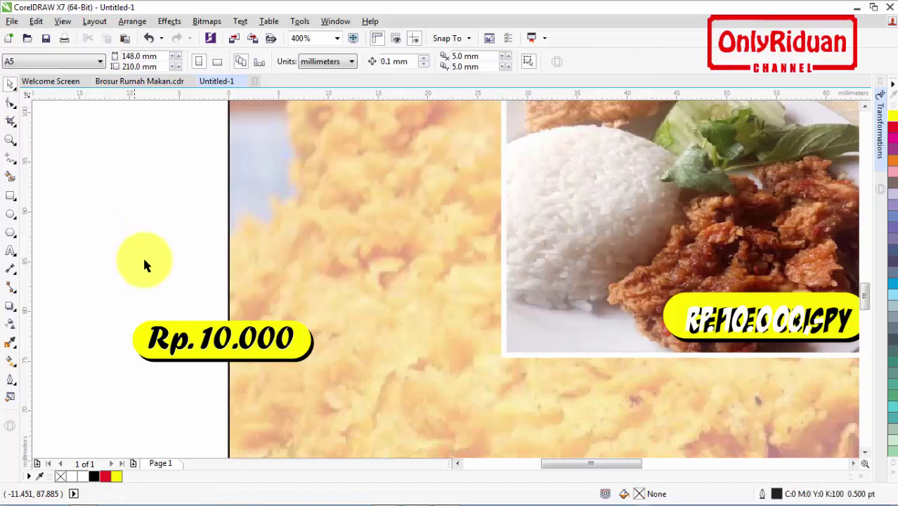
{"action": "left_click", "coordinate": [207, 340]}
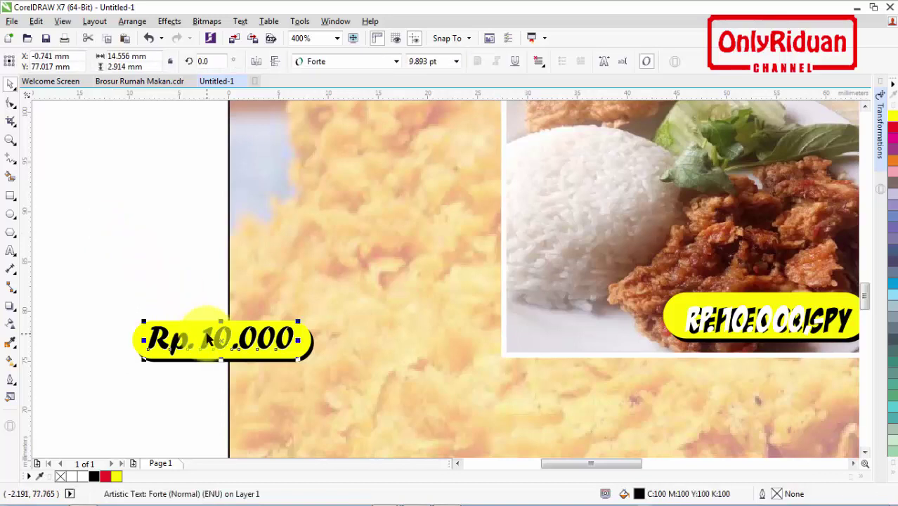
{"action": "left_click", "coordinate": [731, 331]}
{"action": "left_click", "coordinate": [396, 62]}
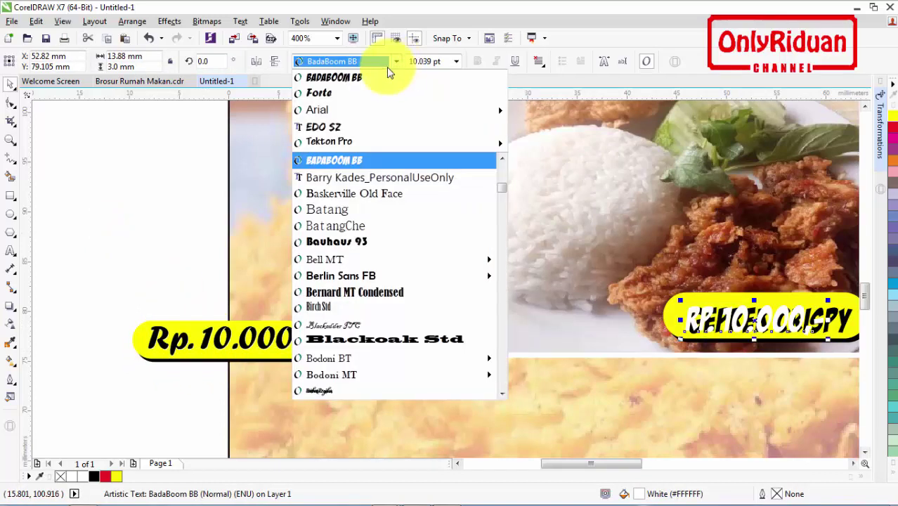
{"action": "left_click", "coordinate": [353, 91]}
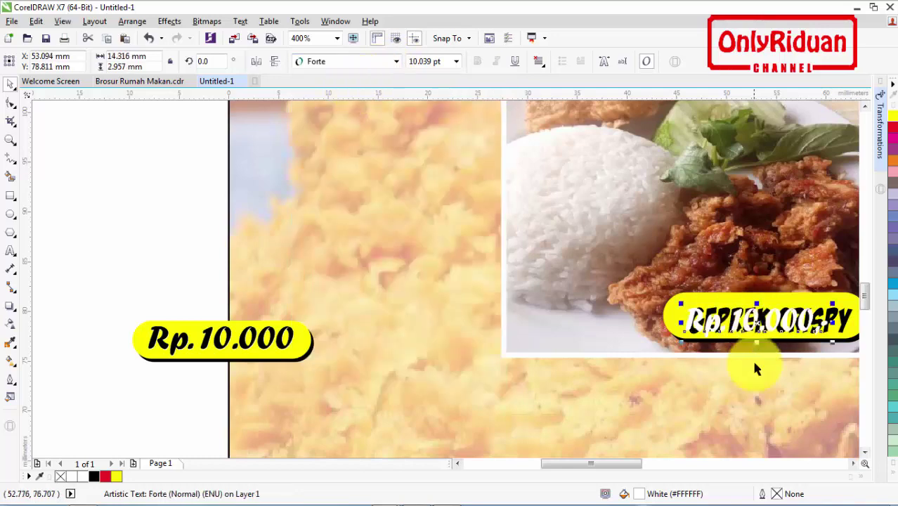
Step: Delete the leftover black "GEPREK CRISPY" text from the yellow label
{"action": "scroll", "coordinate": [854, 463], "scroll_direction": "right", "scroll_amount": 10}
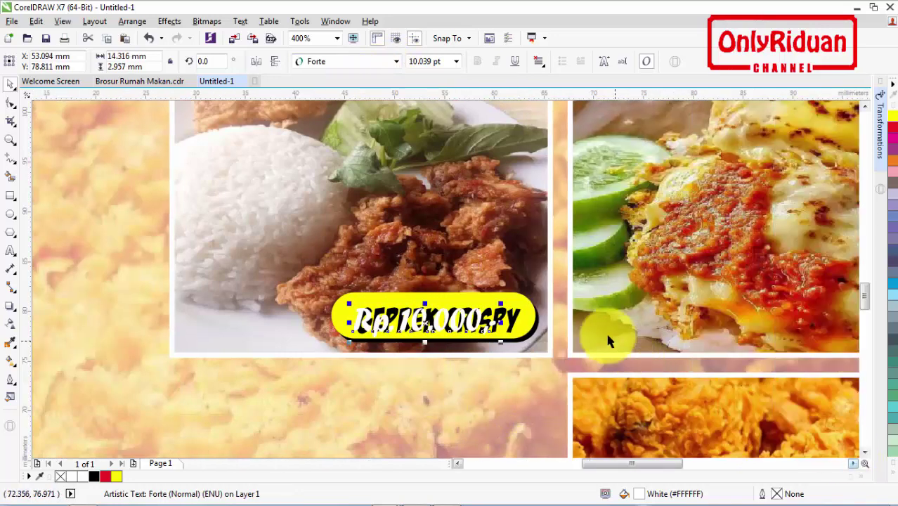
{"action": "left_click", "coordinate": [520, 320]}
{"action": "left_click_drag", "start_coordinate": [518, 317], "coordinate": [536, 312]}
{"action": "key", "text": "Escape"}
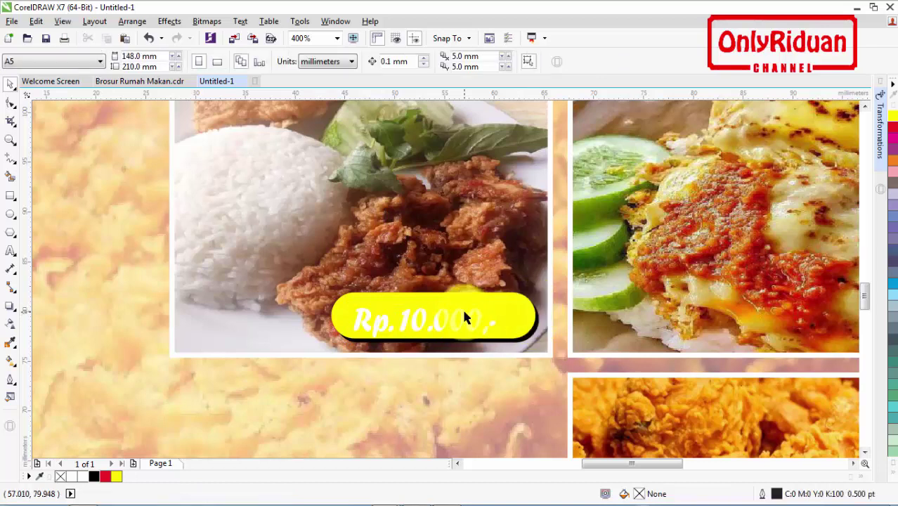
Step: Duplicate the "Rp. 10.000,-" text, keep the original white and fill the copy black
{"action": "left_click", "coordinate": [464, 318]}
{"action": "key", "text": "ctrl+d"}
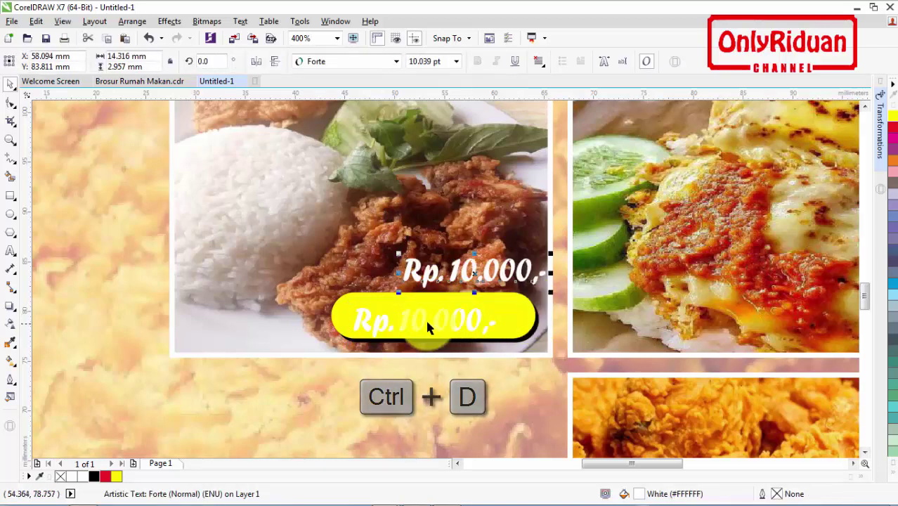
{"action": "left_click", "coordinate": [426, 325]}
{"action": "left_click", "coordinate": [94, 476]}
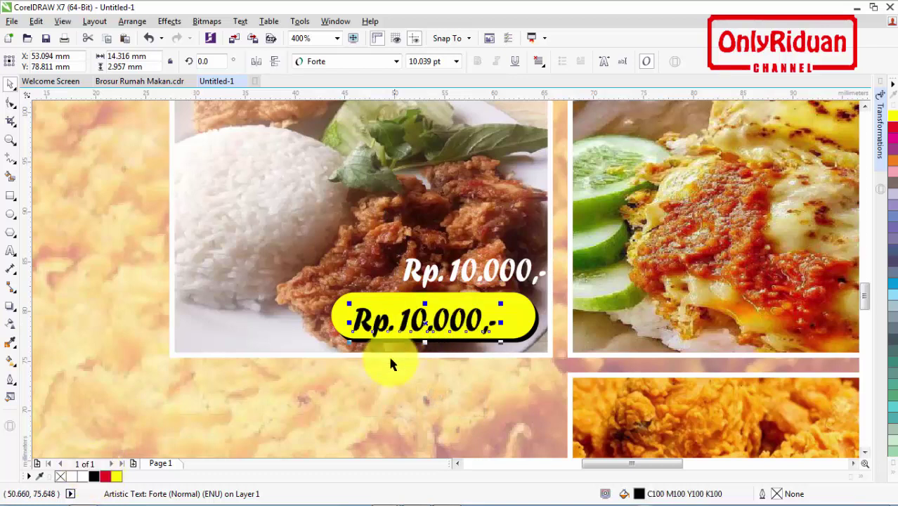
{"action": "left_click", "coordinate": [83, 477]}
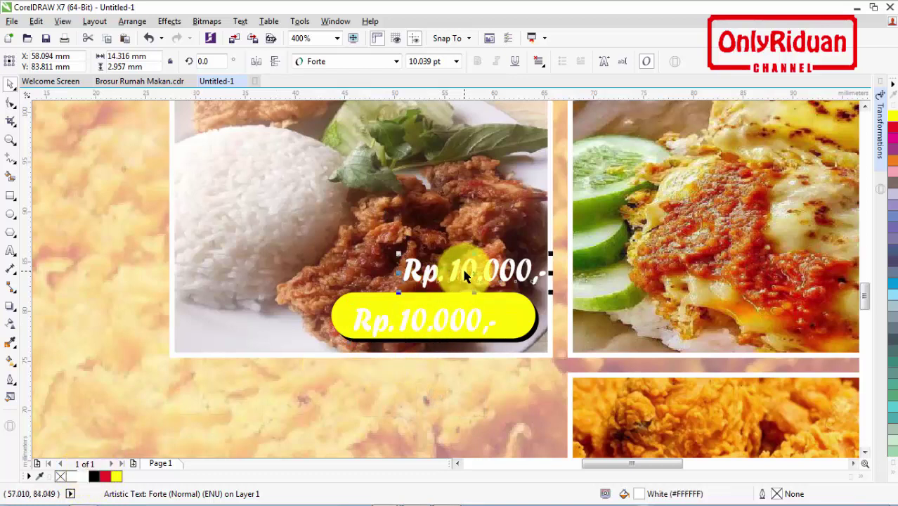
{"action": "left_click", "coordinate": [93, 476]}
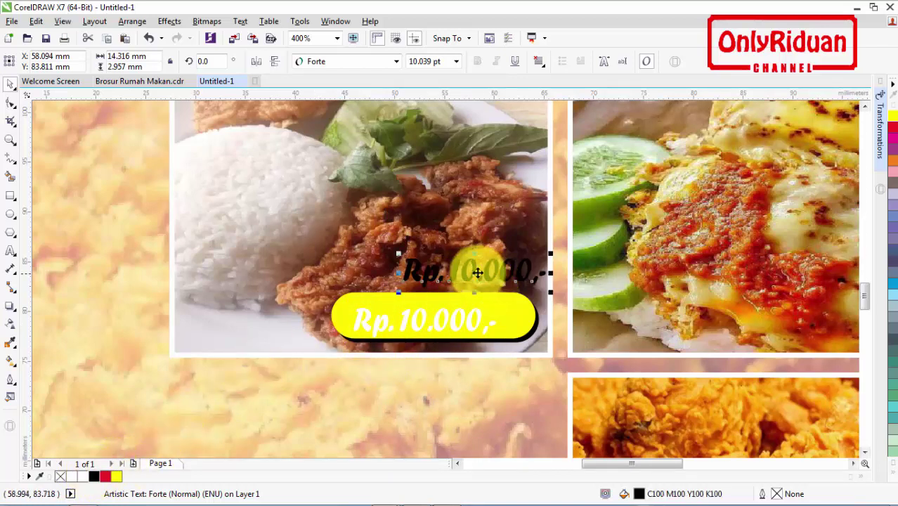
Step: Place the black price text over the white one on the yellow label, offset slightly up and left
{"action": "left_click_drag", "start_coordinate": [478, 273], "coordinate": [435, 322]}
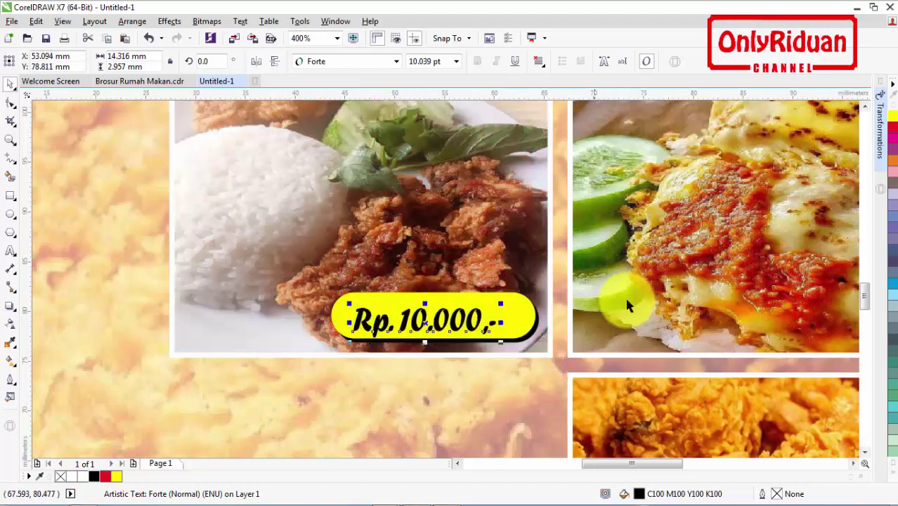
{"action": "key", "text": "Up"}
{"action": "key", "text": "Up"}
{"action": "key", "text": "Left"}
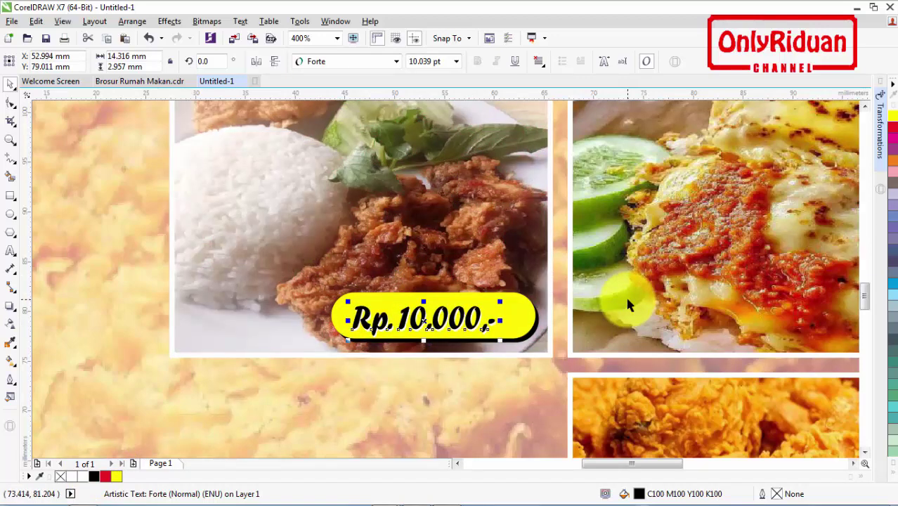
Step: Move the sample "Rp. 10.000" label off the page, below the sample "GEPREK CRISPY" label
{"action": "scroll", "coordinate": [501, 362], "scroll_direction": "down", "scroll_amount": 1}
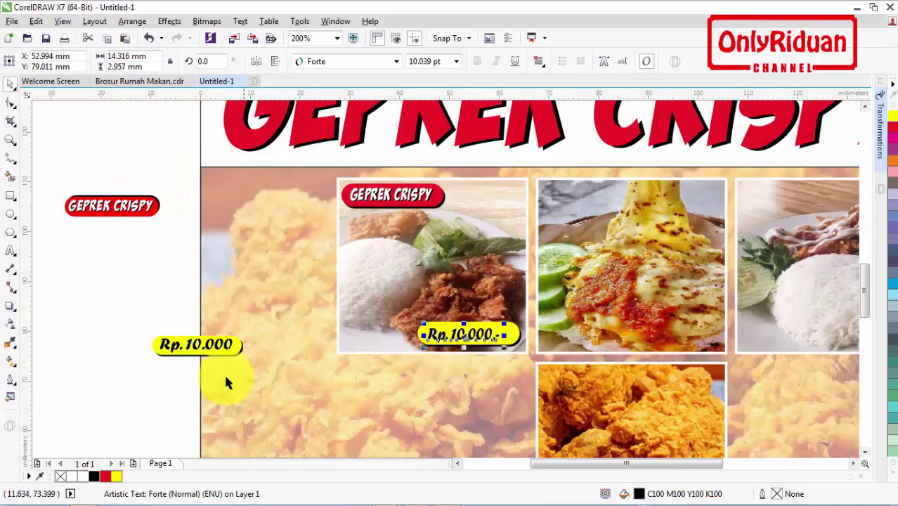
{"action": "left_click_drag", "start_coordinate": [255, 377], "coordinate": [252, 370]}
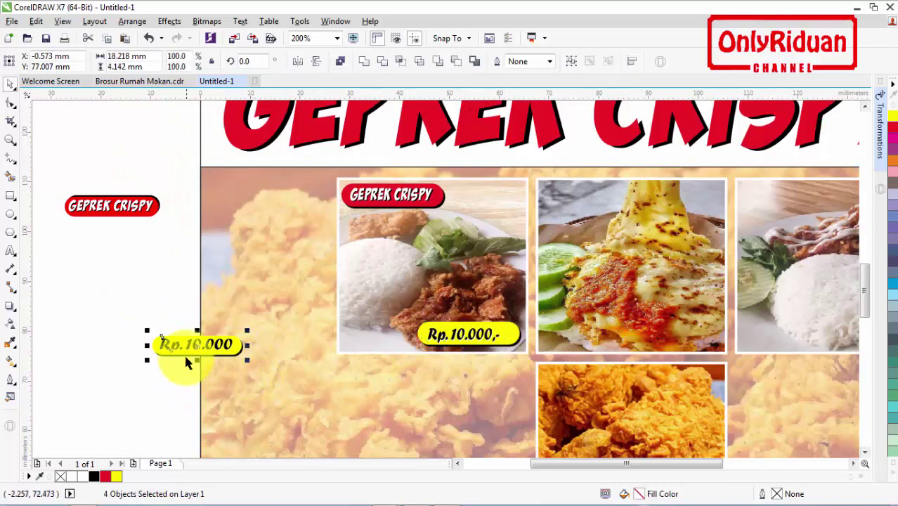
{"action": "left_click_drag", "start_coordinate": [201, 348], "coordinate": [87, 267]}
Step: Center the black and white price texts together on the first photo's yellow label
{"action": "left_click_drag", "start_coordinate": [174, 299], "coordinate": [527, 353]}
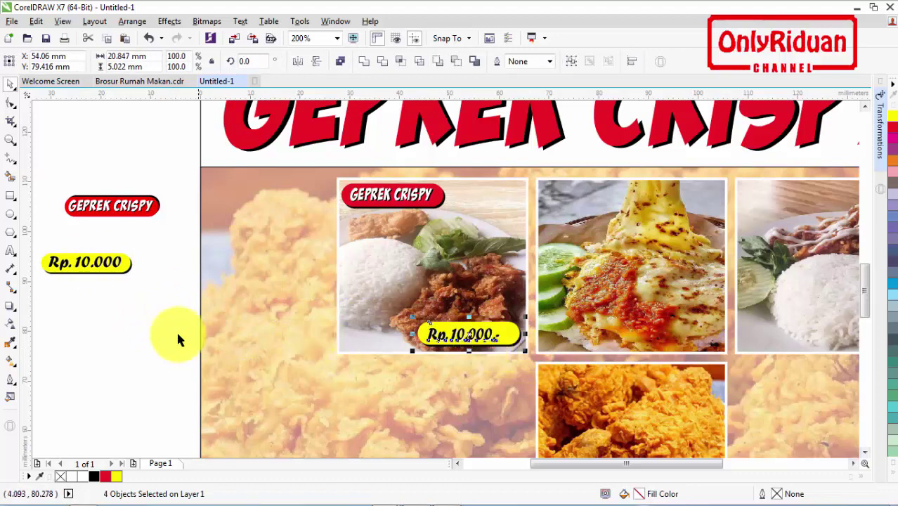
{"action": "left_click_drag", "start_coordinate": [166, 308], "coordinate": [501, 347]}
{"action": "mouse_move", "coordinate": [470, 335]}
{"action": "left_mouse_down"}
{"action": "mouse_move", "coordinate": [431, 339]}
{"action": "mouse_move", "coordinate": [467, 334]}
{"action": "left_mouse_up"}
Step: Shrink the yellow shape and its black shadow around the price to about 18.3 by 4.4 mm, keeping them centered
{"action": "scroll", "coordinate": [471, 335], "scroll_direction": "up", "scroll_amount": 1}
{"action": "left_click", "coordinate": [558, 330]}
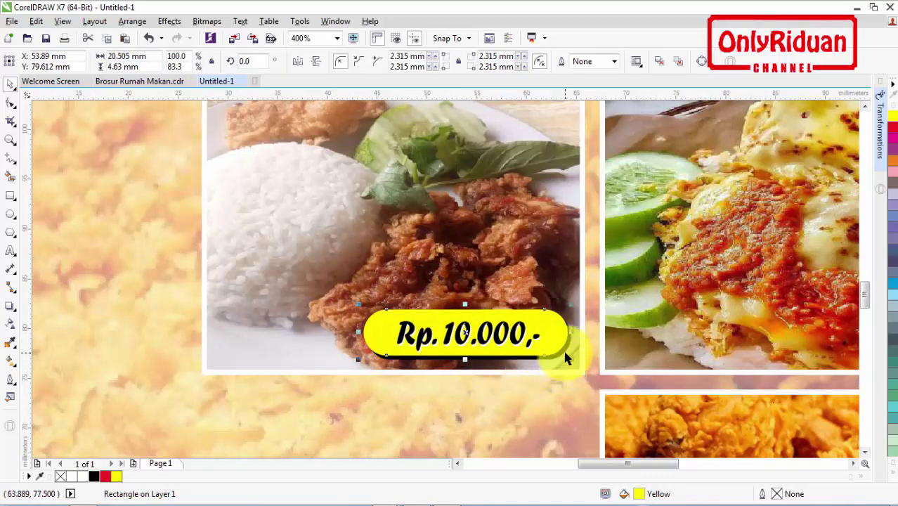
{"action": "left_click", "coordinate": [566, 358], "text": "shift"}
{"action": "left_click_drag", "start_coordinate": [575, 365], "coordinate": [562, 371]}
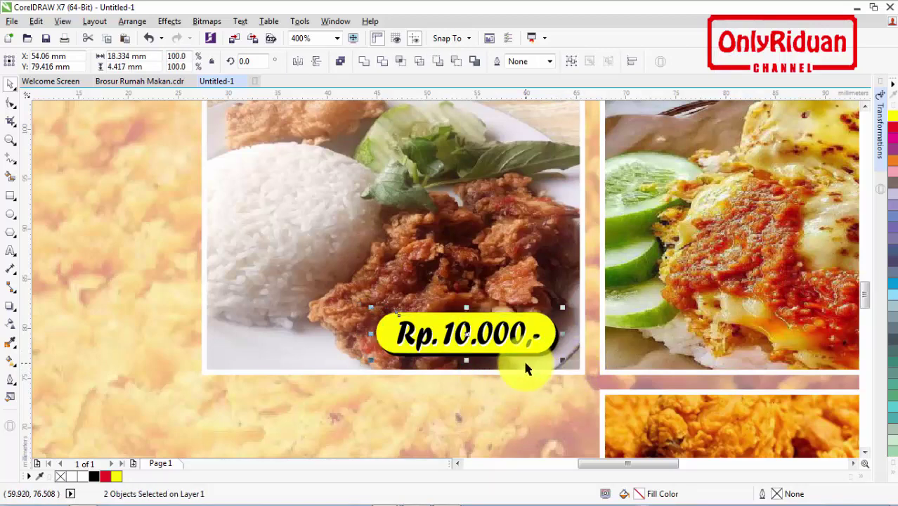
Step: Copy the first photo's "GEPREK CRISPY" and "Rp. 10.000,-" labels onto the second photo in the same positions
{"action": "scroll", "coordinate": [526, 369], "scroll_direction": "down", "scroll_amount": 1}
{"action": "left_click", "coordinate": [151, 345]}
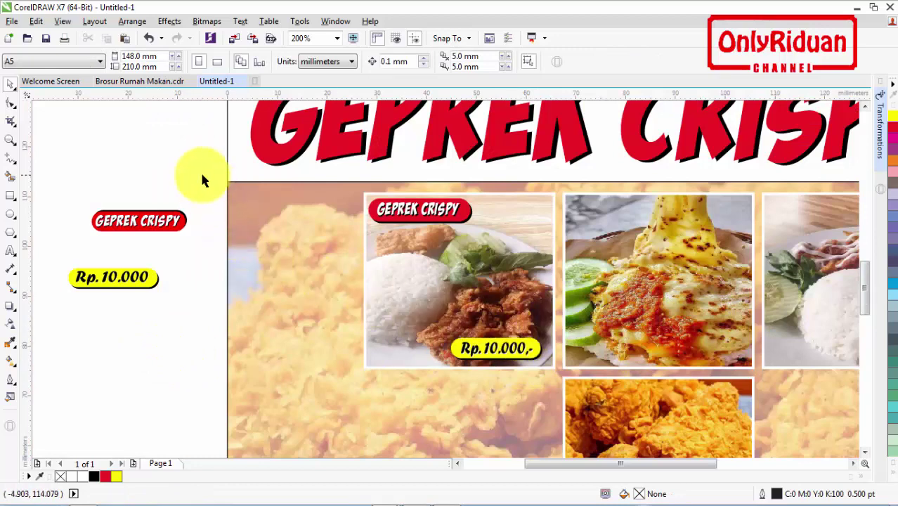
{"action": "left_click_drag", "start_coordinate": [202, 181], "coordinate": [546, 367]}
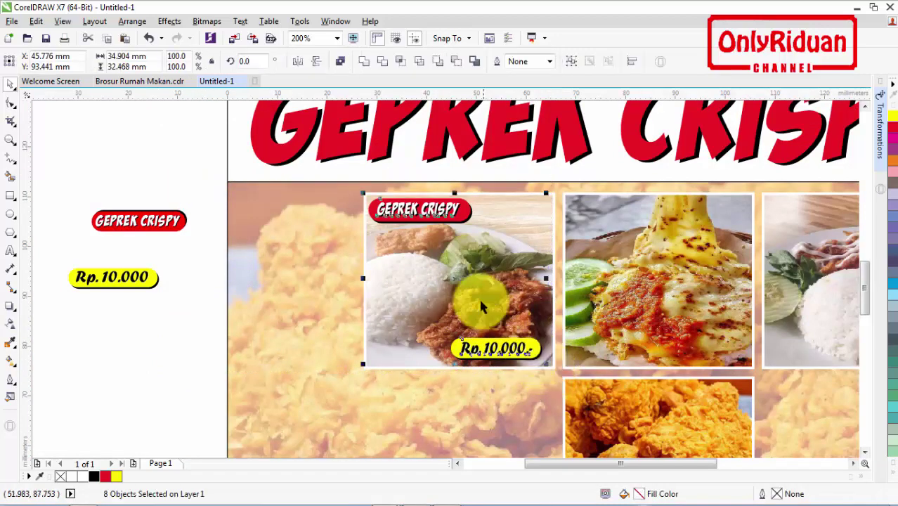
{"action": "left_click_drag", "start_coordinate": [456, 279], "coordinate": [656, 276]}
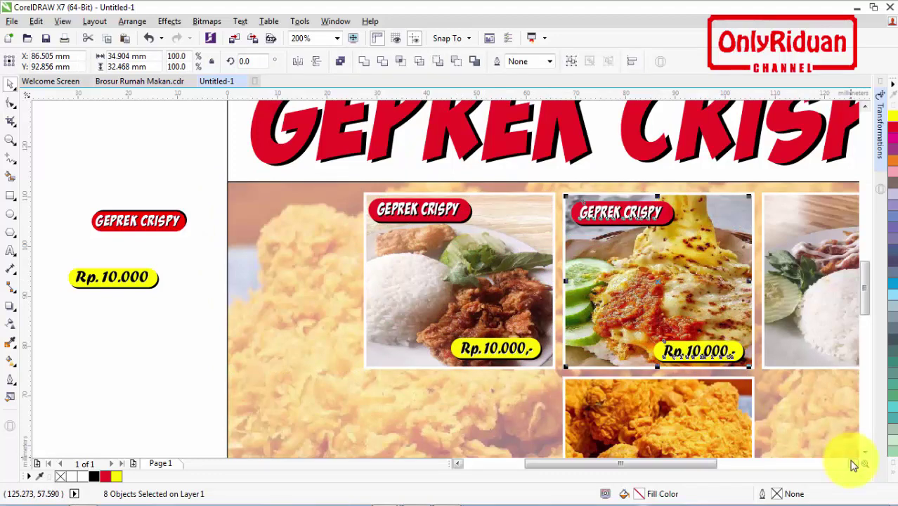
{"action": "scroll", "coordinate": [853, 466], "scroll_direction": "right", "scroll_amount": 3}
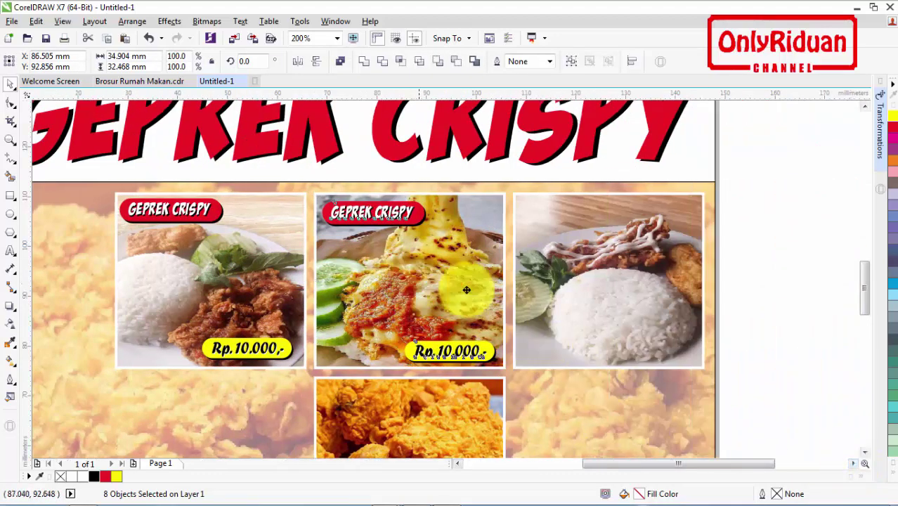
Step: Copy the "GEPREK CRISPY" and "Rp. 10.000,-" labels onto the third top-row photo, the fried chicken photo and the bottom rice photo
{"action": "left_click_drag", "start_coordinate": [466, 290], "coordinate": [609, 281]}
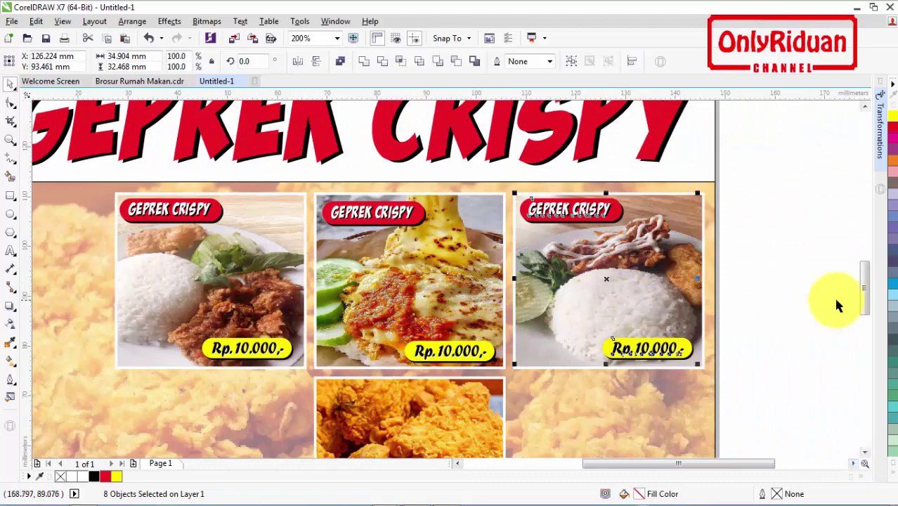
{"action": "left_click_drag", "start_coordinate": [864, 295], "coordinate": [866, 315]}
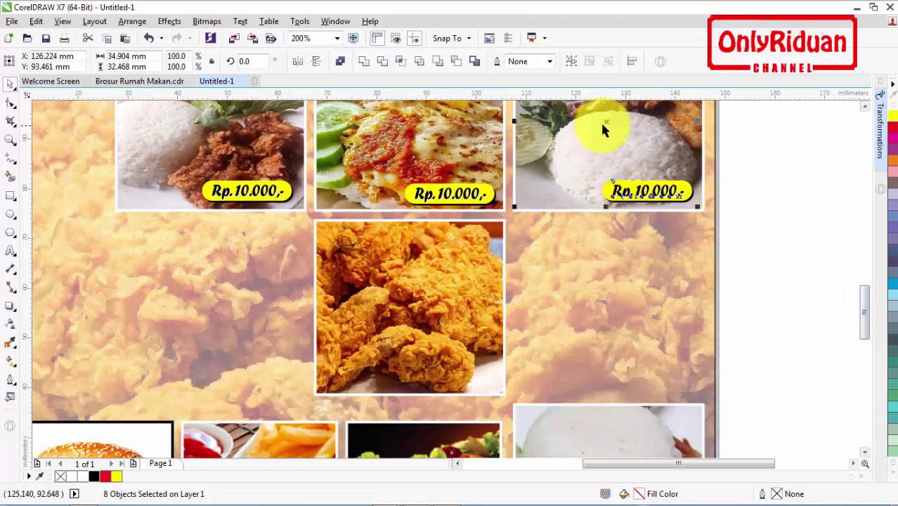
{"action": "left_click_drag", "start_coordinate": [602, 128], "coordinate": [406, 308]}
{"action": "left_click_drag", "start_coordinate": [868, 311], "coordinate": [870, 339]}
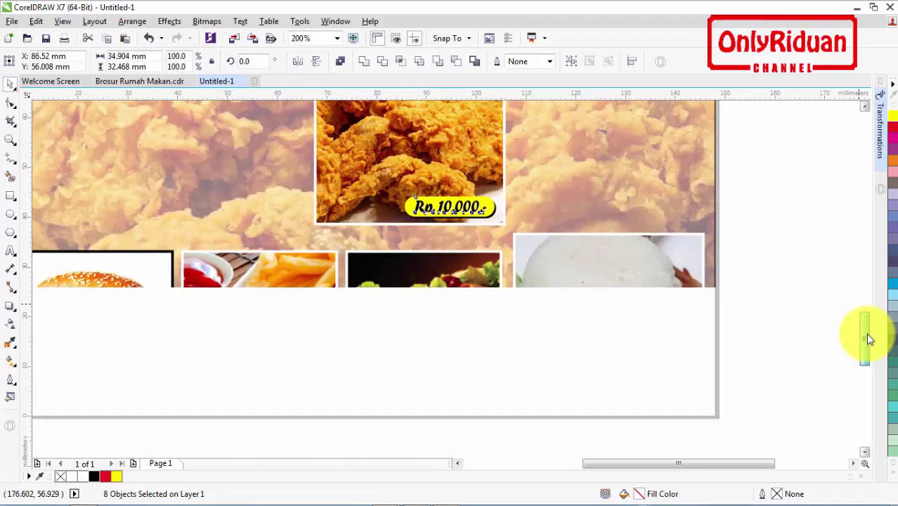
{"action": "left_click_drag", "start_coordinate": [409, 137], "coordinate": [608, 327]}
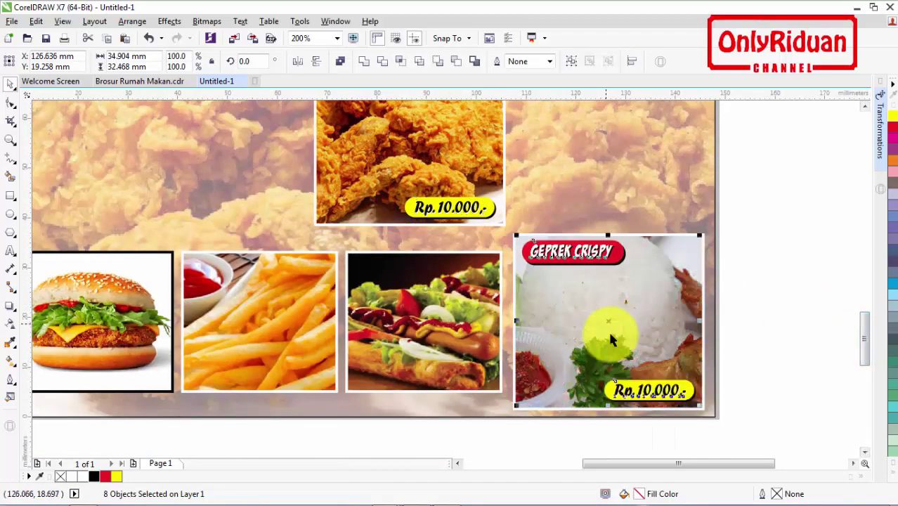
Step: Copy both labels onto the hot dog photo, shrink them to about 26.8 by 24.9 mm, and copy them onto the fries and burger photos
{"action": "left_click", "coordinate": [458, 464]}
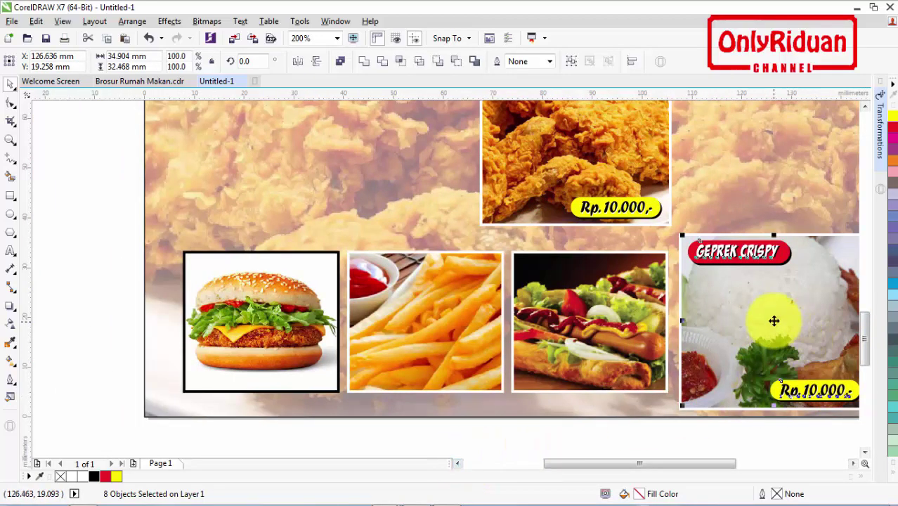
{"action": "left_click_drag", "start_coordinate": [773, 321], "coordinate": [655, 401]}
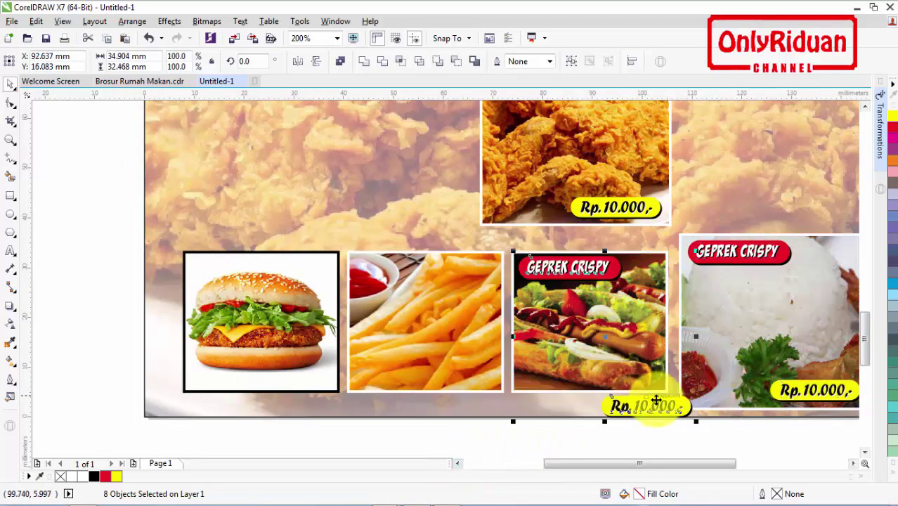
{"action": "left_click_drag", "start_coordinate": [696, 421], "coordinate": [654, 426]}
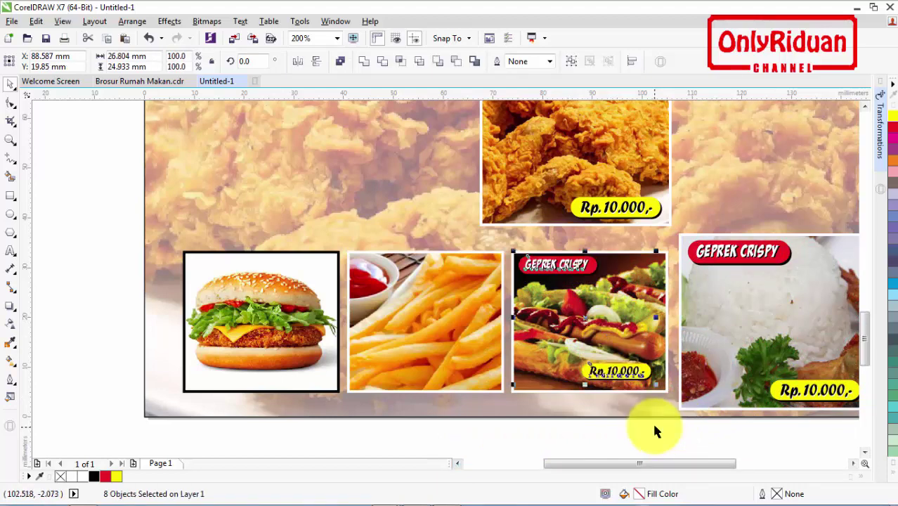
{"action": "left_click_drag", "start_coordinate": [586, 317], "coordinate": [257, 317]}
Step: Delete the sample "GEPREK CRISPY" and "Rp. 10.000" labels lying beside the page
{"action": "scroll", "coordinate": [400, 312], "scroll_direction": "down", "scroll_amount": 2}
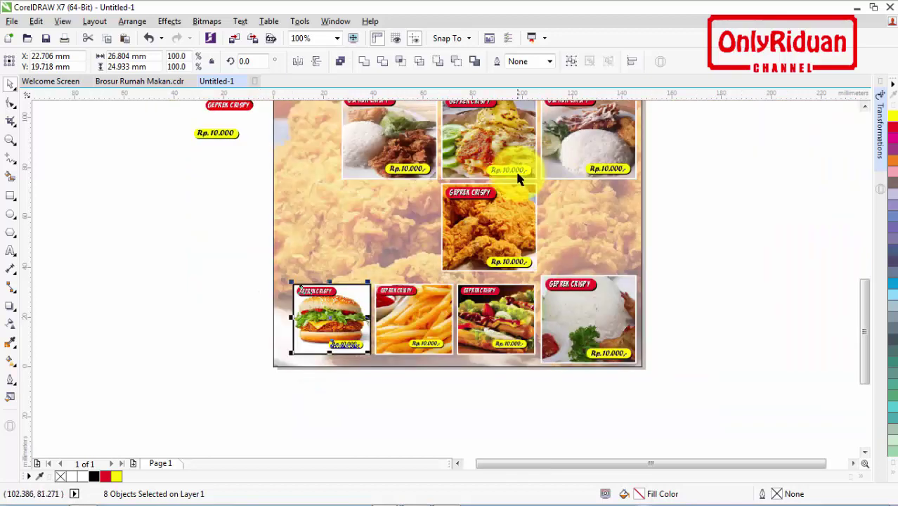
{"action": "scroll", "coordinate": [865, 107], "scroll_direction": "up", "scroll_amount": 5}
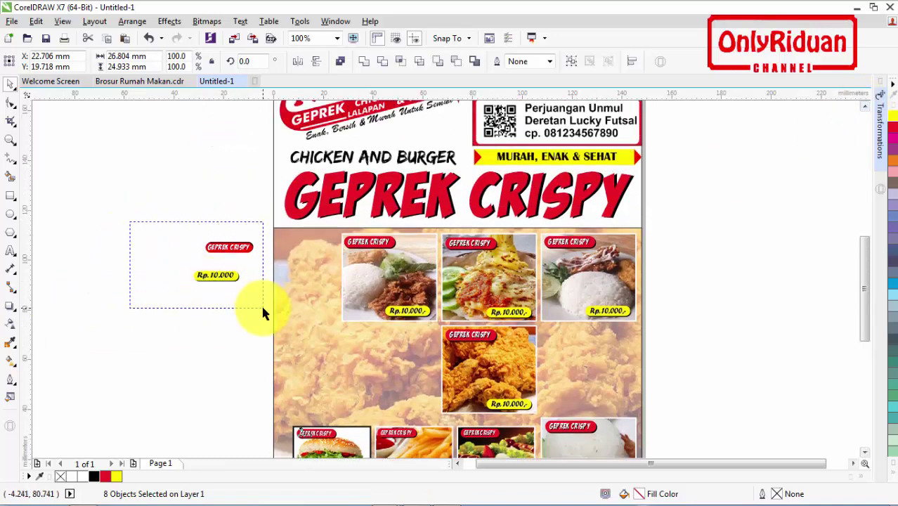
{"action": "key", "text": "Delete"}
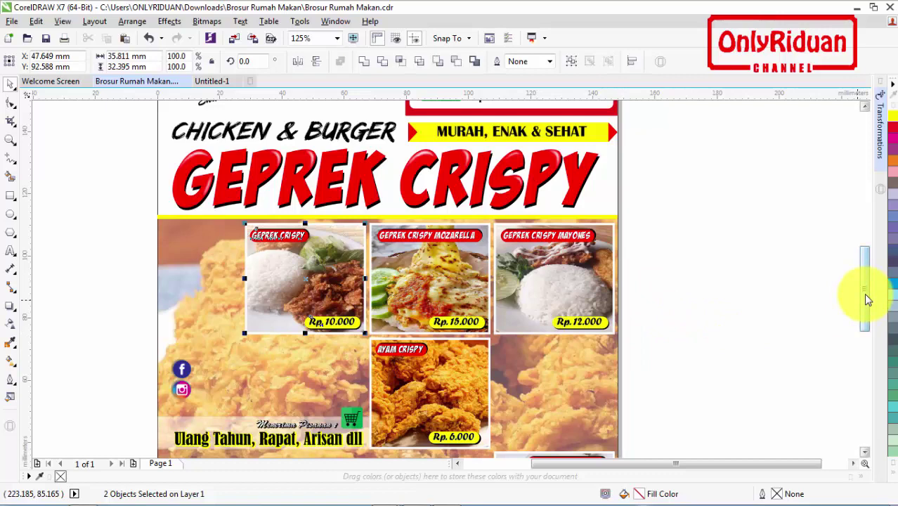
Step: Copy the "Ulang Tahun, Rapat, Arisan dll" order banner group from Brosur Rumah Makan.cdr into Untitled-1 and place it beside the page
{"action": "scroll", "coordinate": [866, 316], "scroll_direction": "down", "scroll_amount": 3}
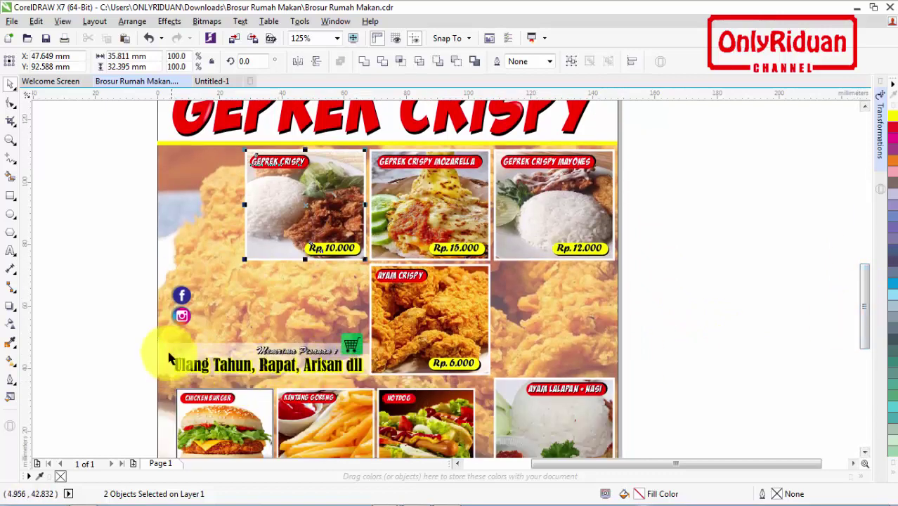
{"action": "left_click_drag", "start_coordinate": [143, 321], "coordinate": [378, 379]}
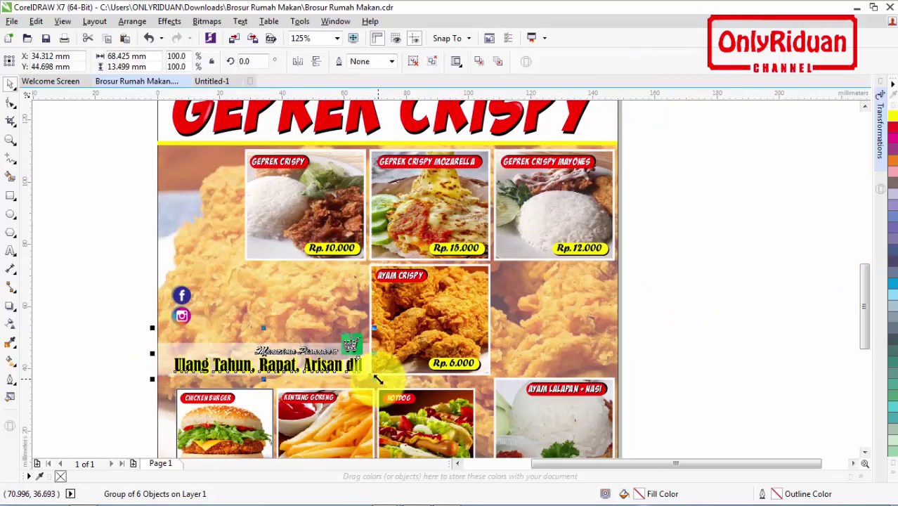
{"action": "left_click", "coordinate": [137, 348]}
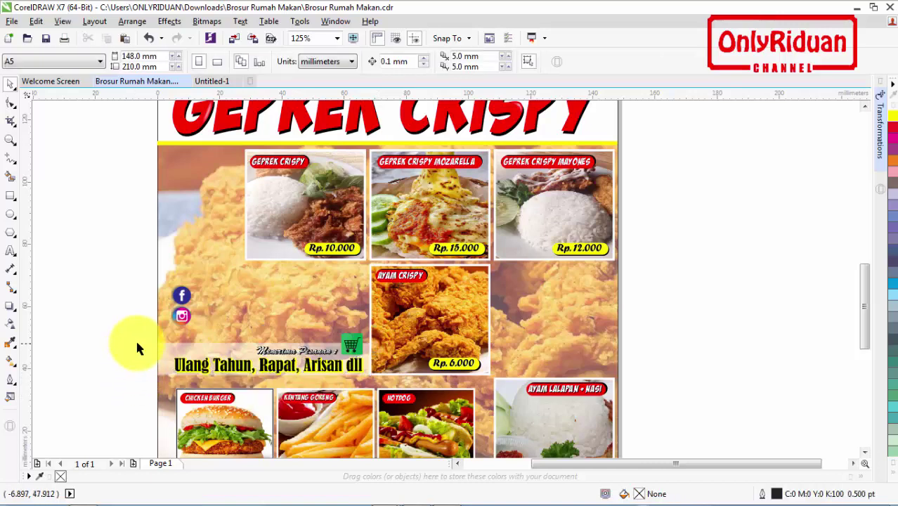
{"action": "left_click_drag", "start_coordinate": [378, 360], "coordinate": [421, 383]}
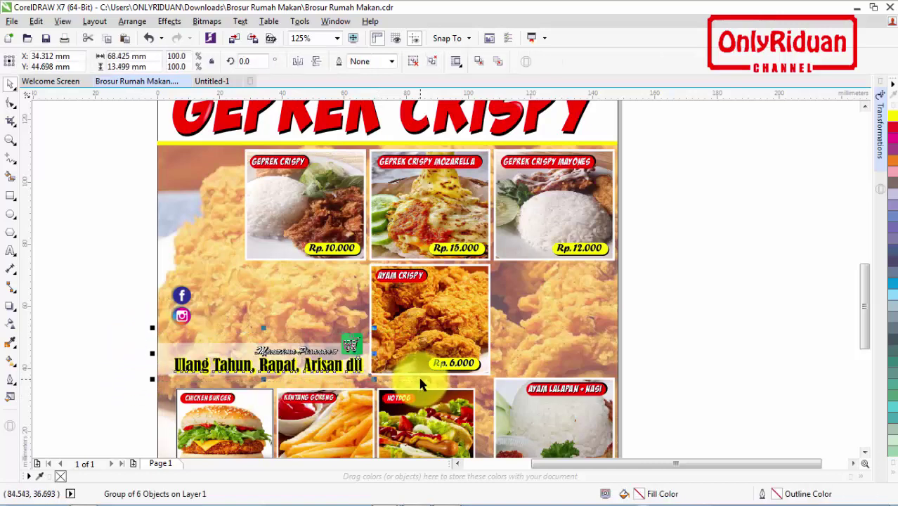
{"action": "left_click", "coordinate": [211, 79]}
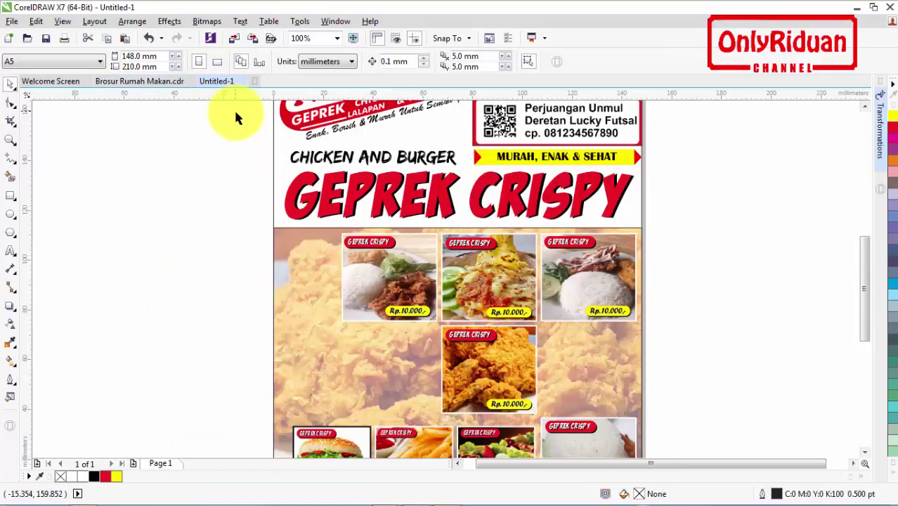
{"action": "key", "text": "ctrl+v"}
{"action": "left_click_drag", "start_coordinate": [367, 401], "coordinate": [145, 325]}
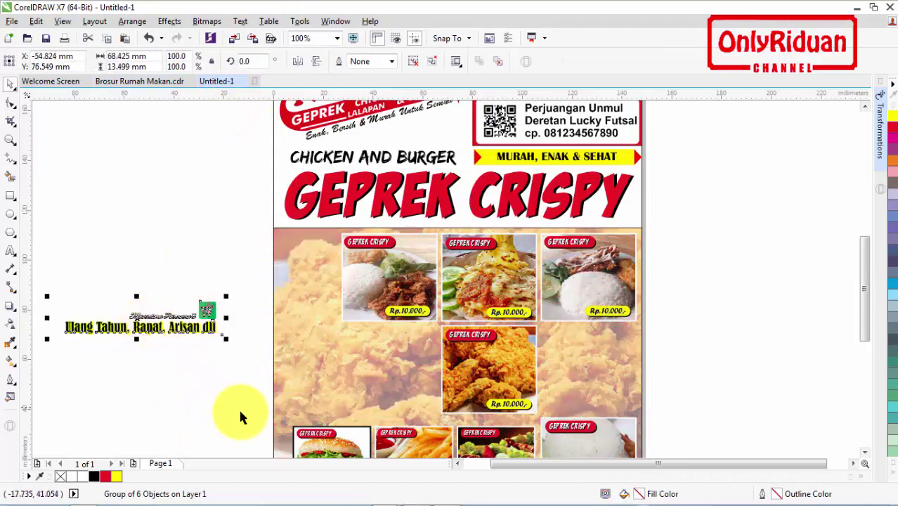
Step: Draw a rectangle about 67.6 by 12 mm from the page edge to the fried chicken photo's lower corner, and fill it white
{"action": "left_click", "coordinate": [458, 464]}
{"action": "left_click", "coordinate": [458, 464]}
{"action": "left_click", "coordinate": [865, 452]}
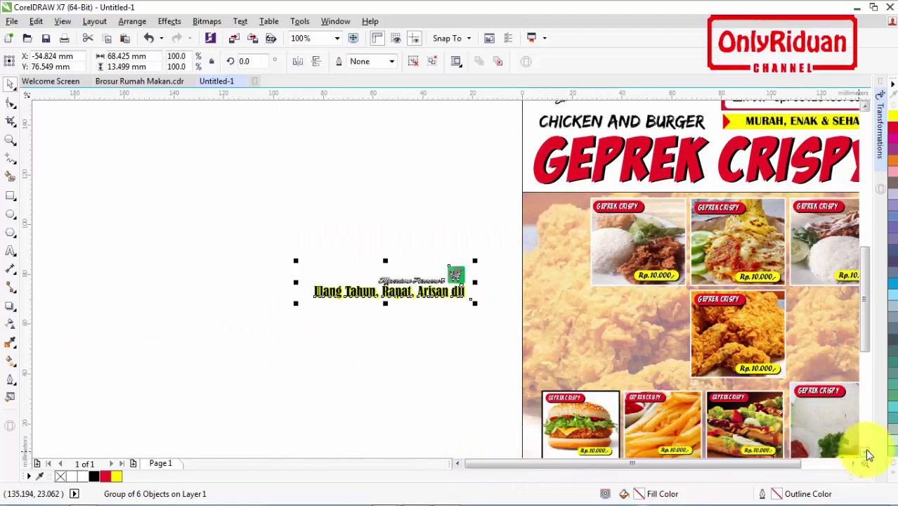
{"action": "left_click", "coordinate": [865, 452]}
{"action": "left_click", "coordinate": [853, 463]}
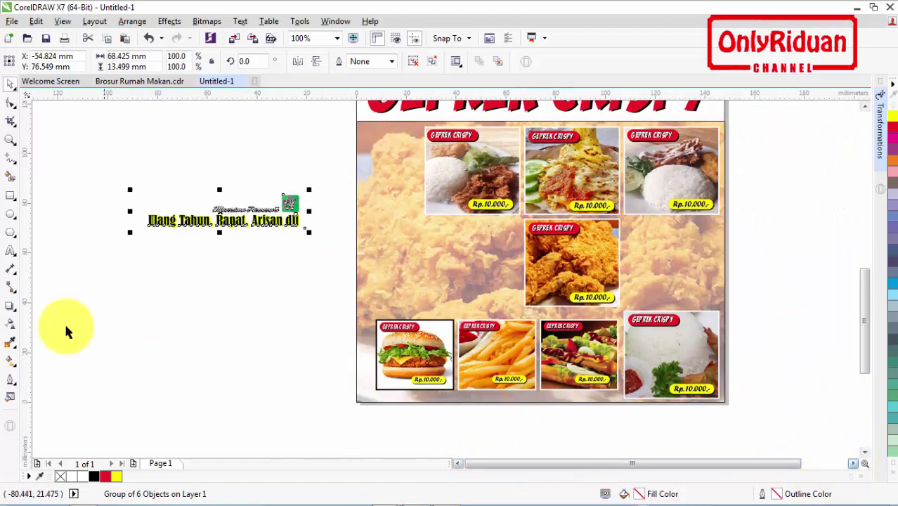
{"action": "left_click", "coordinate": [10, 196]}
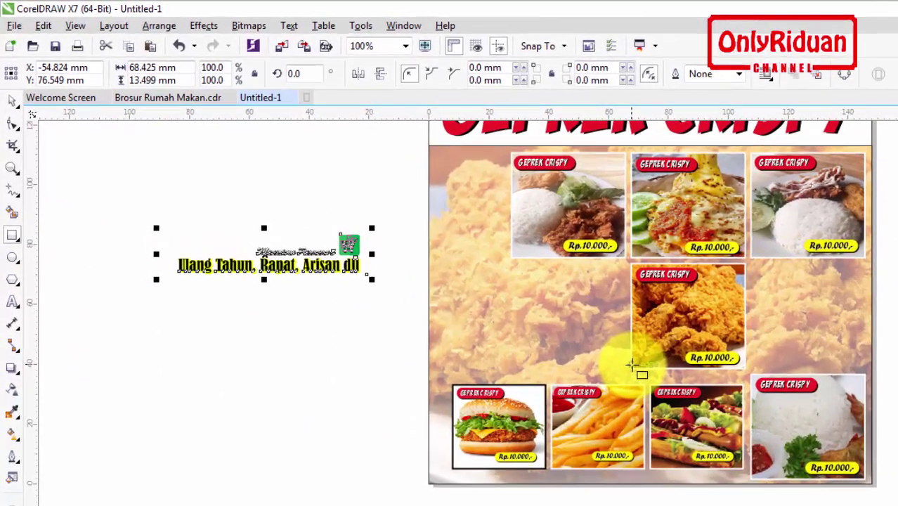
{"action": "left_click_drag", "start_coordinate": [631, 366], "coordinate": [428, 332]}
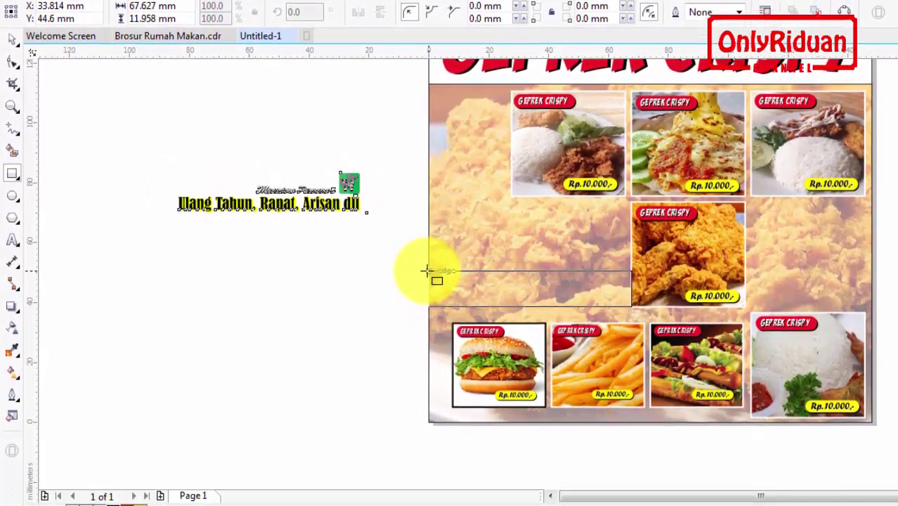
{"action": "left_click_drag", "start_coordinate": [427, 270], "coordinate": [427, 271]}
{"action": "left_click", "coordinate": [98, 505]}
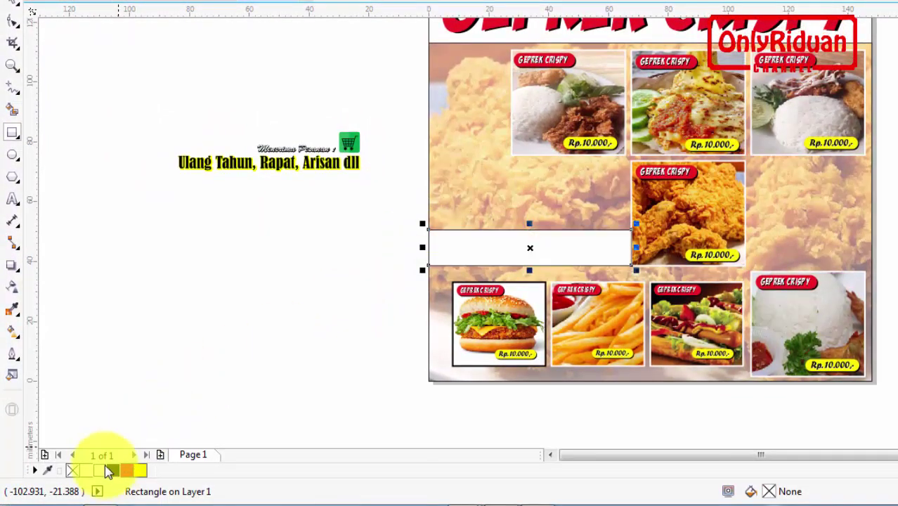
Step: Apply uniform transparency to the white rectangle
{"action": "left_click", "coordinate": [12, 288]}
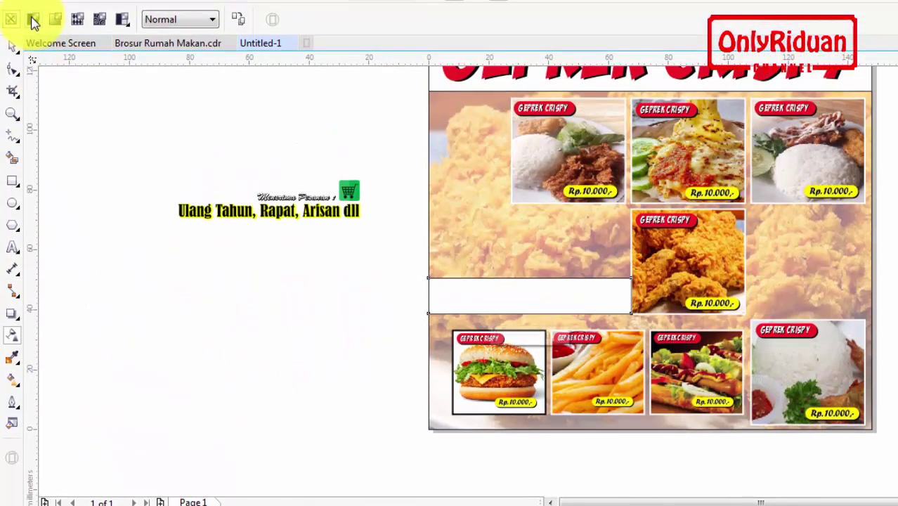
{"action": "left_click", "coordinate": [34, 21]}
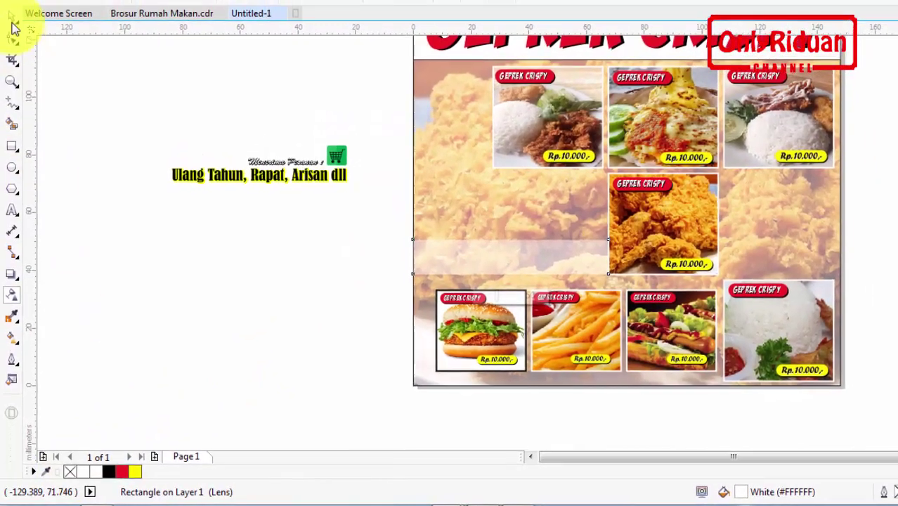
{"action": "left_click", "coordinate": [13, 3]}
Step: Ungroup the sample order banner and move its yellow-outlined "Ulang Tahun, Rapat, Arisan dll" text below the rest
{"action": "left_click", "coordinate": [194, 184]}
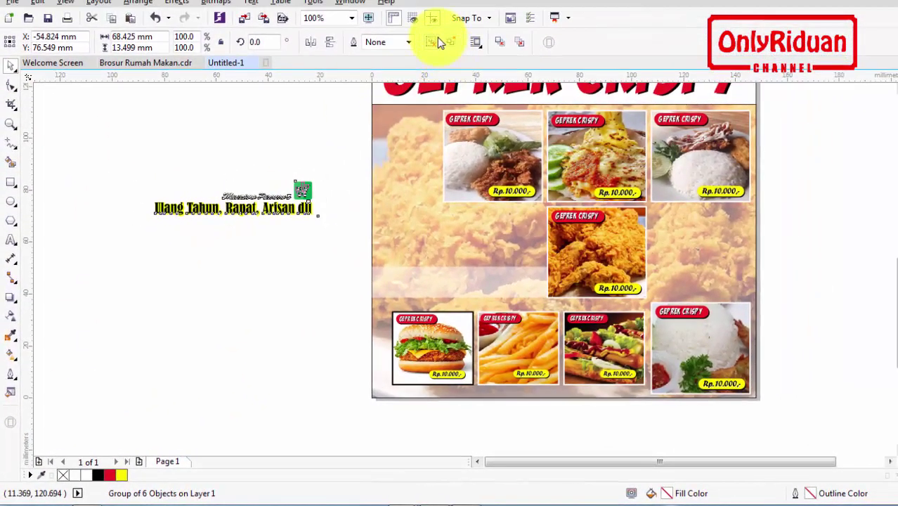
{"action": "left_click", "coordinate": [438, 43]}
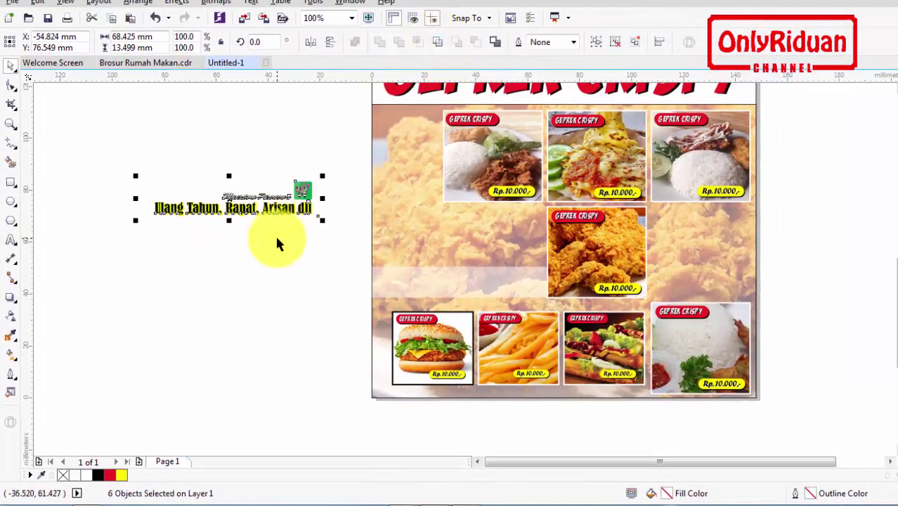
{"action": "left_click", "coordinate": [297, 207]}
{"action": "left_click", "coordinate": [237, 215]}
{"action": "left_click_drag", "start_coordinate": [237, 215], "coordinate": [267, 270]}
Step: Add a new artistic text "Ulang Tahun, Rapat, Arisan dll" below the sample text
{"action": "left_click", "coordinate": [11, 239]}
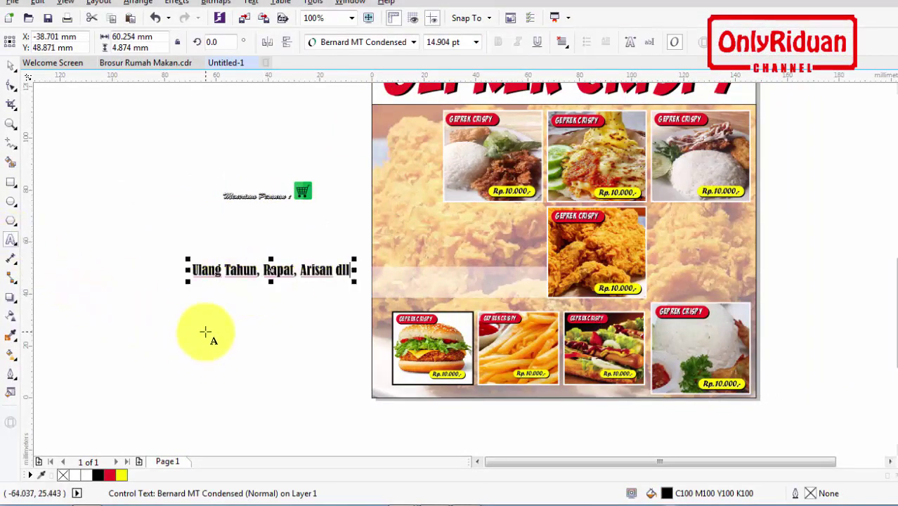
{"action": "left_click", "coordinate": [205, 332]}
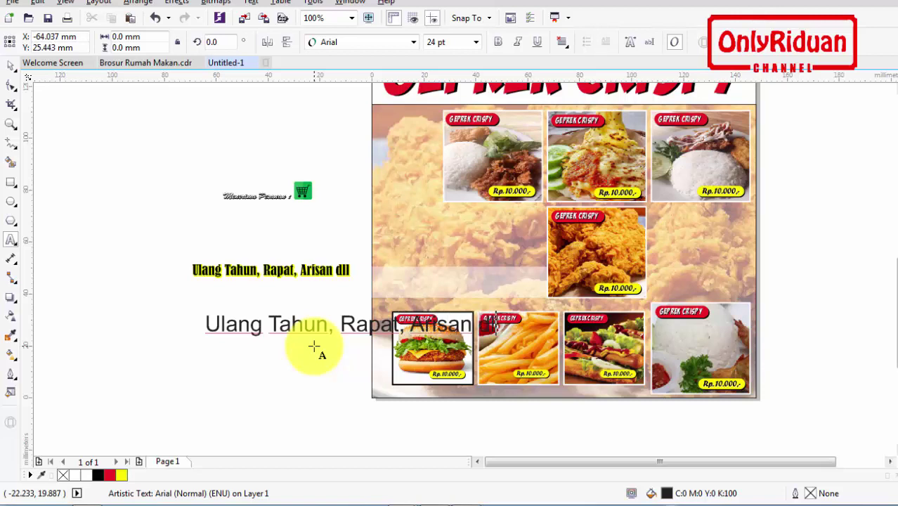
{"action": "left_click", "coordinate": [11, 64]}
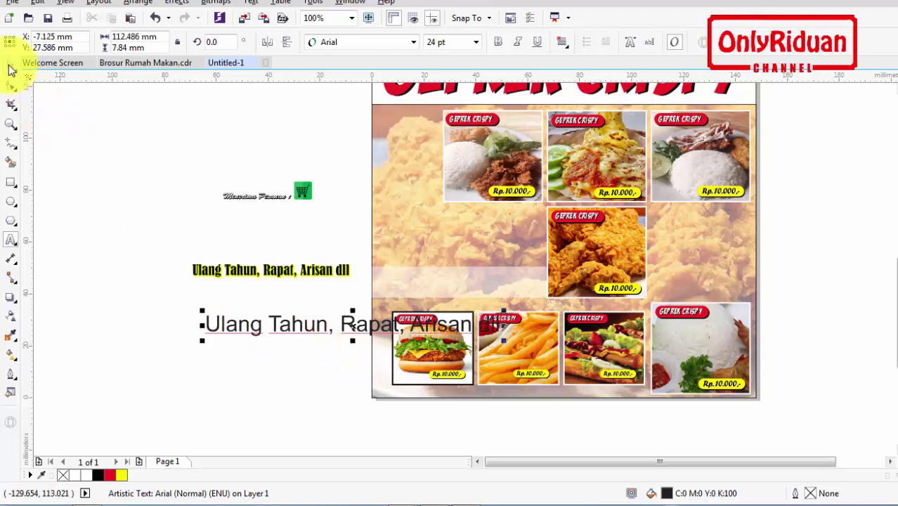
Step: Set the new text's font to Bernard MT Condensed like the sample, and fill it with black from the document palette
{"action": "left_click", "coordinate": [236, 271]}
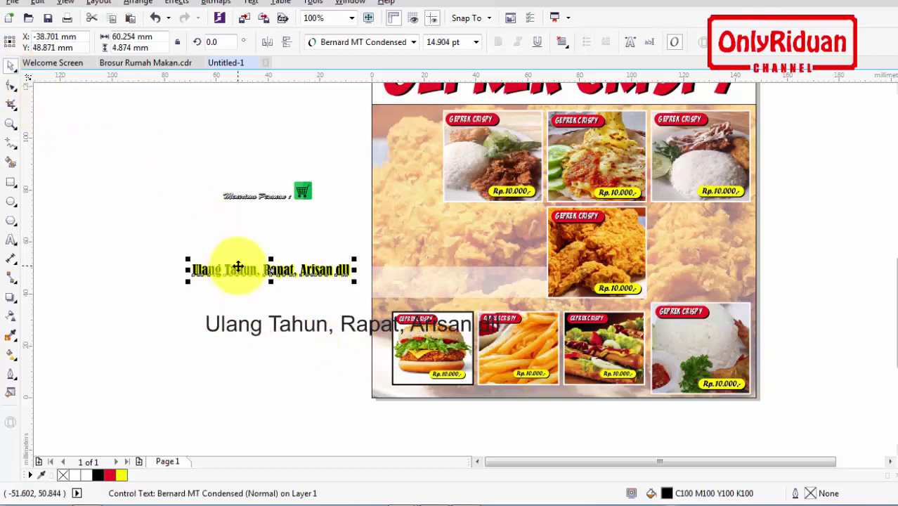
{"action": "left_click", "coordinate": [374, 323]}
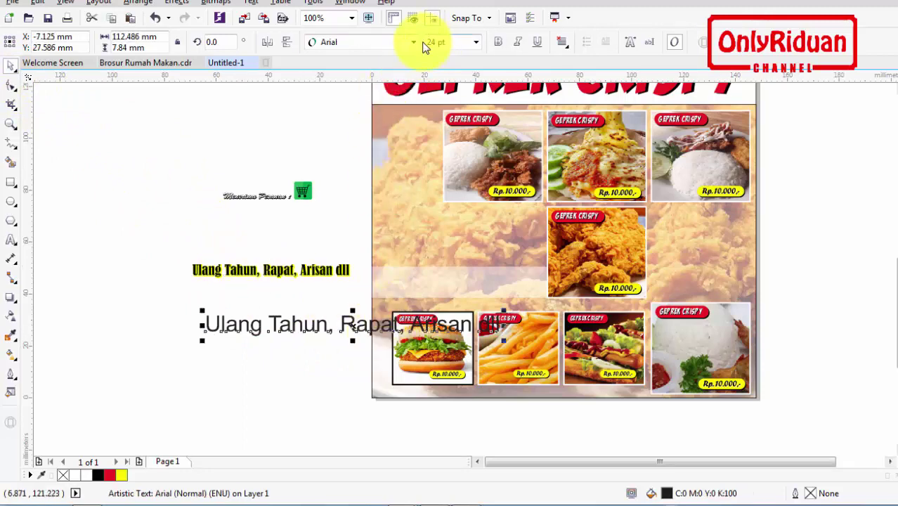
{"action": "left_click", "coordinate": [413, 42]}
{"action": "left_click", "coordinate": [373, 75]}
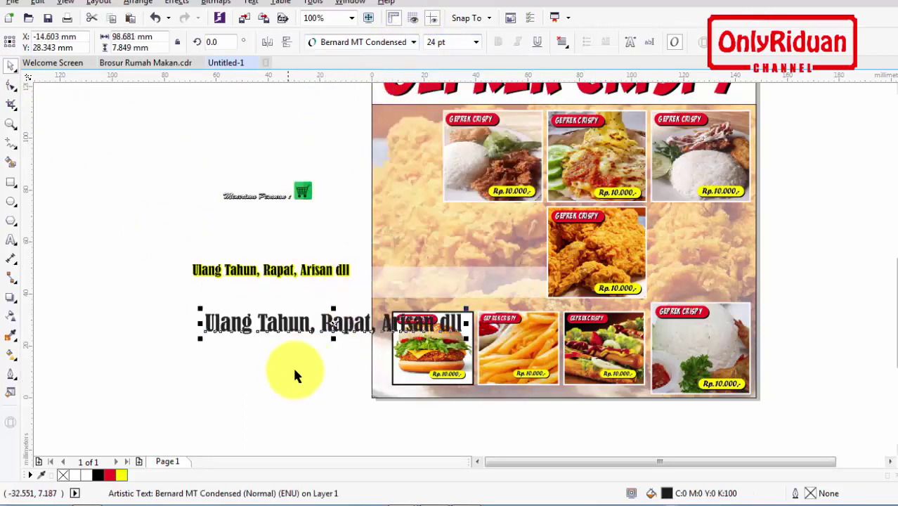
{"action": "left_click", "coordinate": [99, 475]}
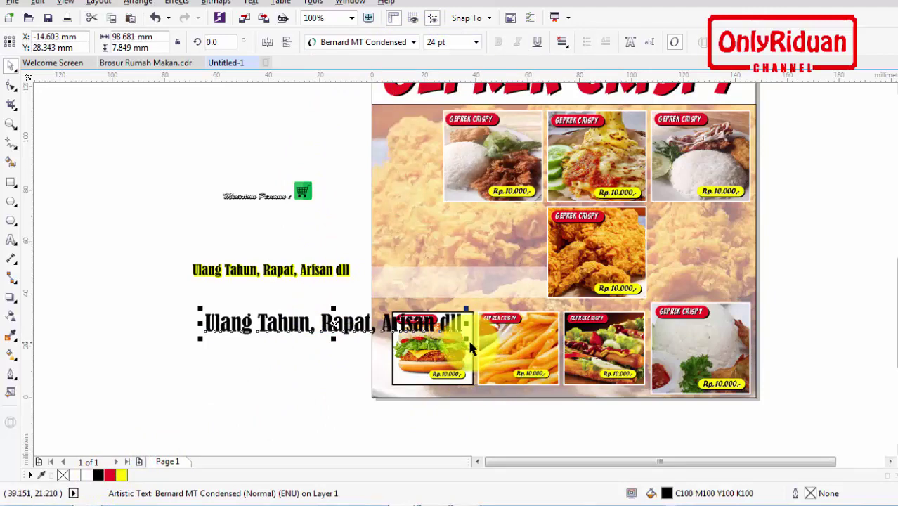
Step: Move the new text onto the transparent white strip and shrink it to about 62.6 by 5 mm to fit
{"action": "left_click_drag", "start_coordinate": [471, 348], "coordinate": [460, 295]}
{"action": "left_click_drag", "start_coordinate": [532, 297], "coordinate": [548, 312]}
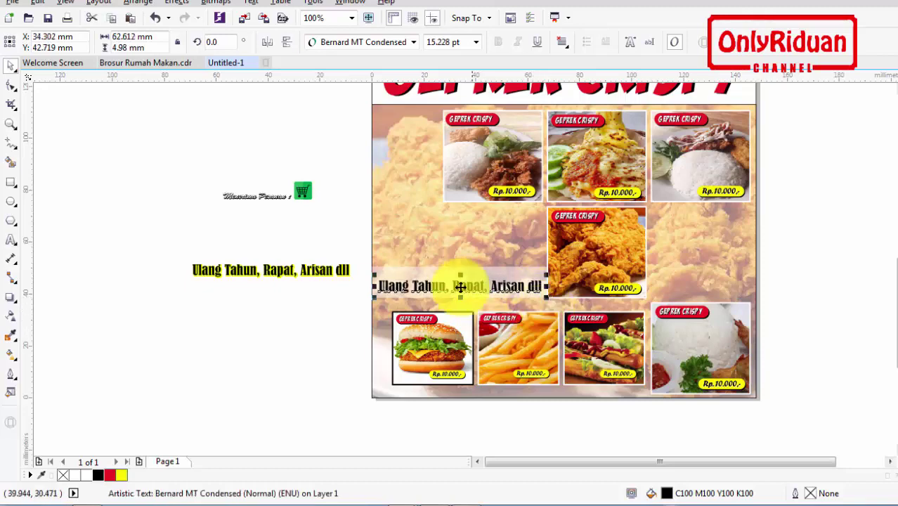
Step: Add a one-step outside contour of about 0.292 mm around the new "Ulang Tahun, Rapat, Arisan dll" text and fill it yellow
{"action": "scroll", "coordinate": [458, 286], "scroll_direction": "up", "scroll_amount": 2}
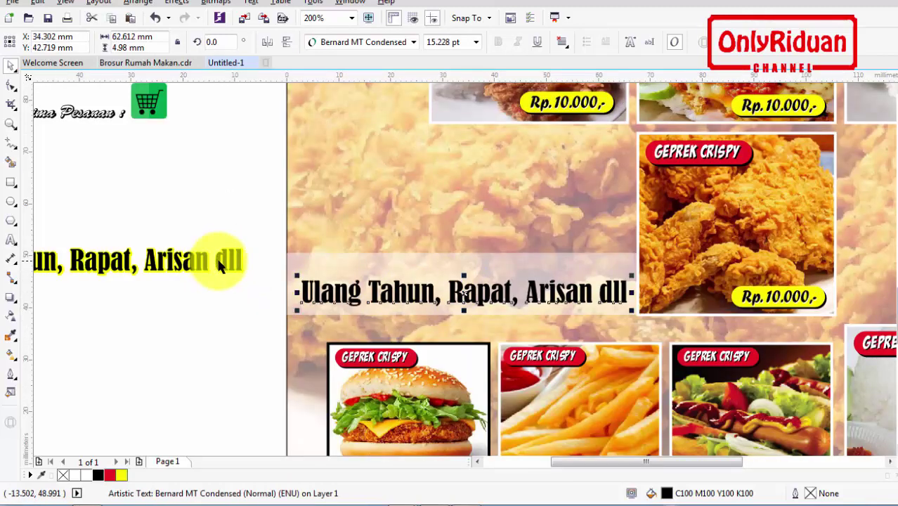
{"action": "left_click_drag", "start_coordinate": [219, 264], "coordinate": [236, 274]}
{"action": "scroll", "coordinate": [279, 288], "scroll_direction": "up", "scroll_amount": 2}
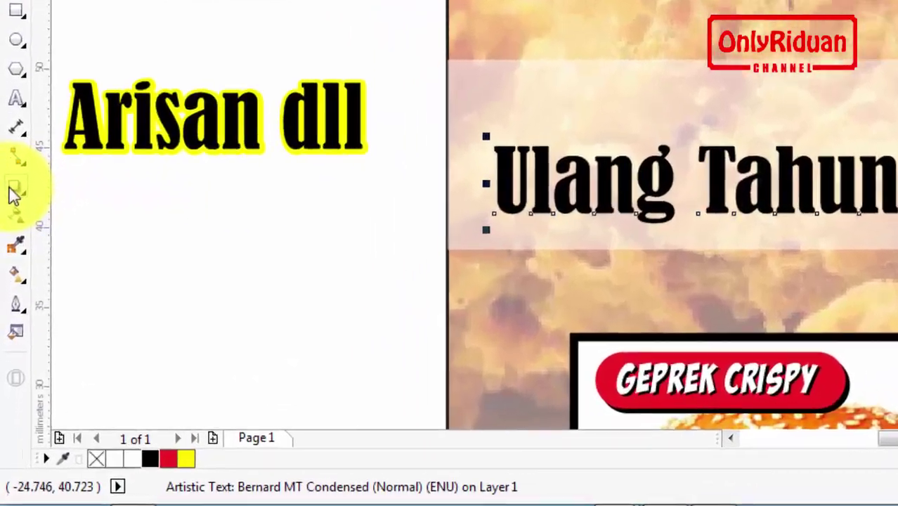
{"action": "left_click", "coordinate": [10, 298]}
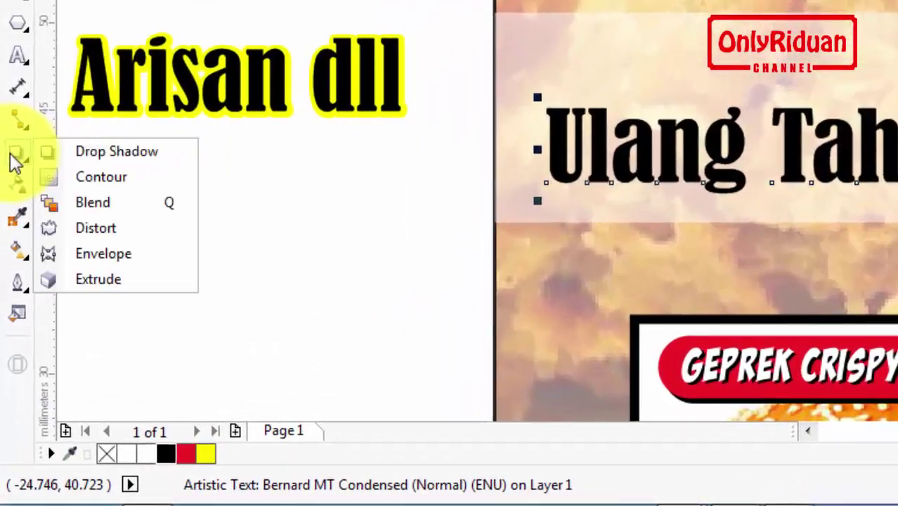
{"action": "left_click", "coordinate": [100, 178]}
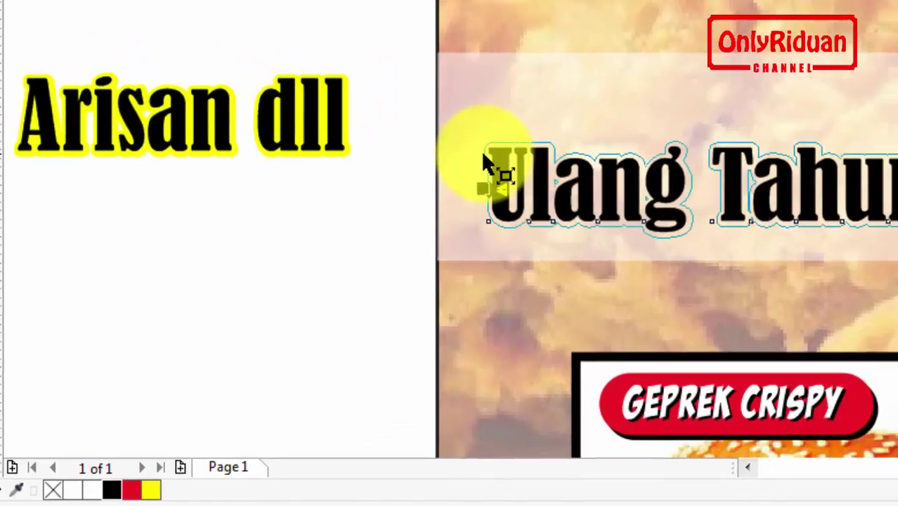
{"action": "left_click_drag", "start_coordinate": [483, 157], "coordinate": [485, 170]}
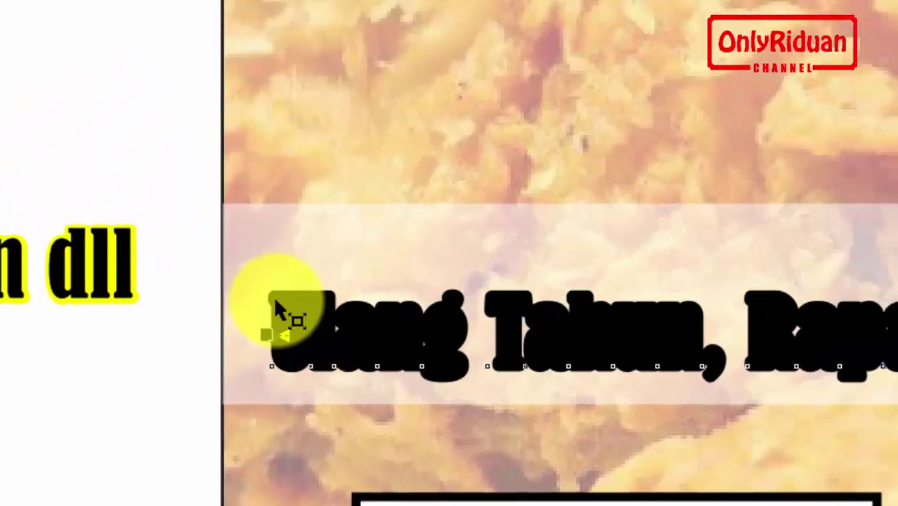
{"action": "left_click", "coordinate": [584, 43]}
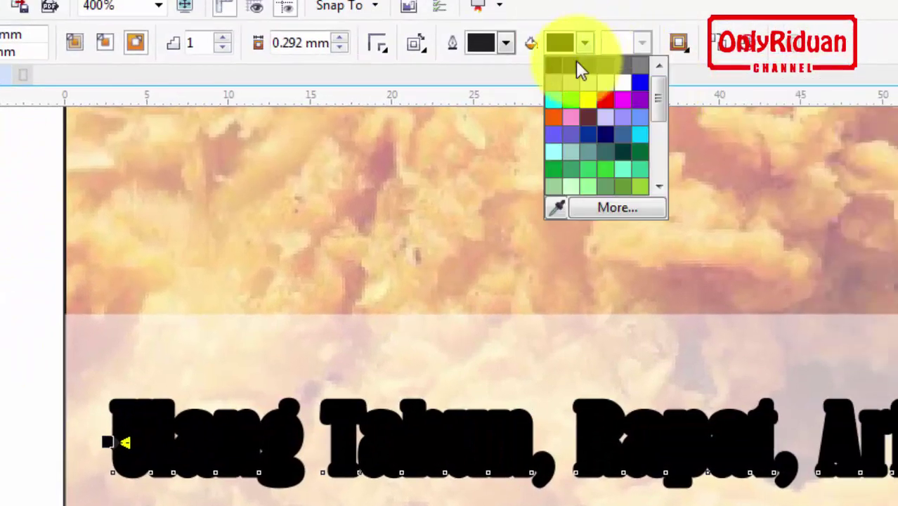
{"action": "left_click", "coordinate": [588, 100]}
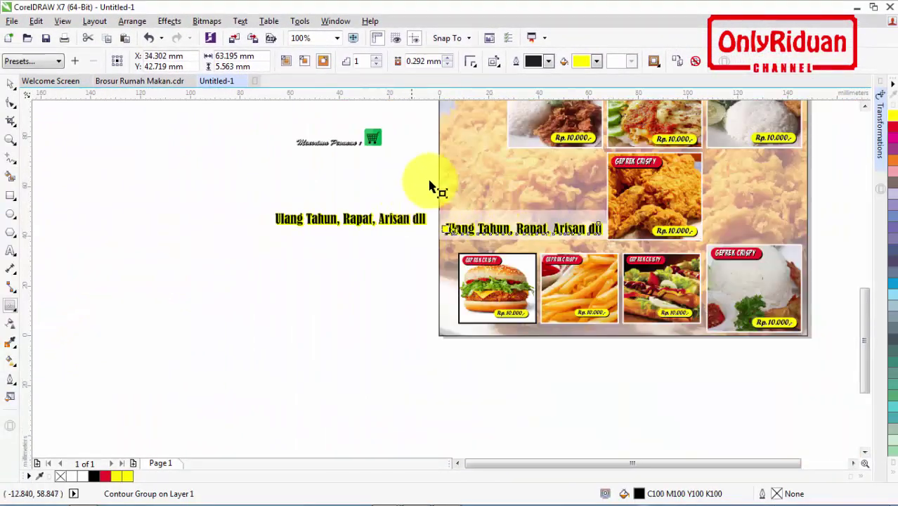
Step: Move the "Menerima Pesanan :" text and the cart icon onto the transparent strip above the new text and bring them to the front of the page
{"action": "scroll", "coordinate": [601, 188], "scroll_direction": "up", "scroll_amount": 3}
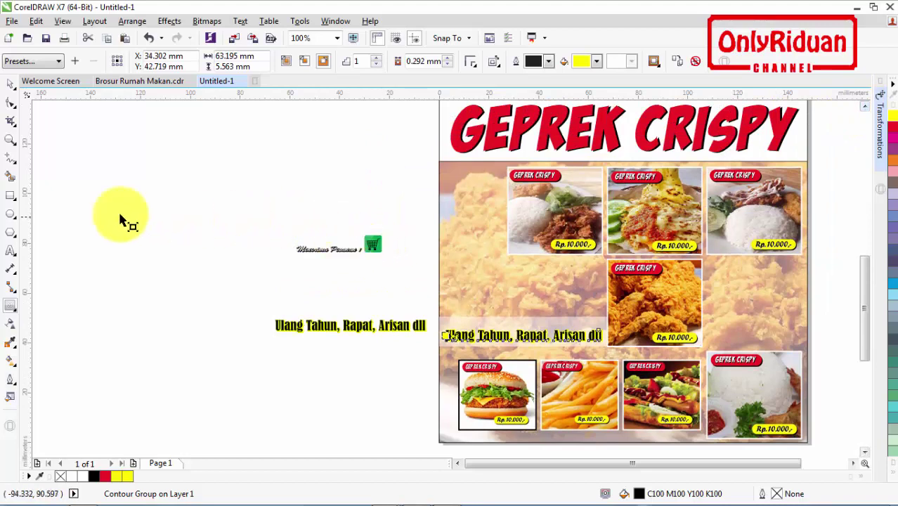
{"action": "left_click", "coordinate": [10, 84]}
{"action": "left_click_drag", "start_coordinate": [317, 237], "coordinate": [398, 266]}
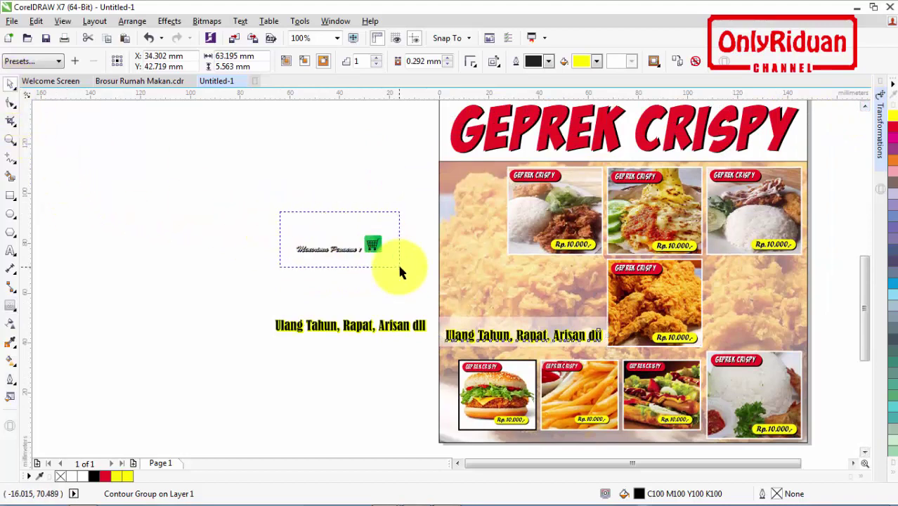
{"action": "left_click_drag", "start_coordinate": [337, 245], "coordinate": [549, 304]}
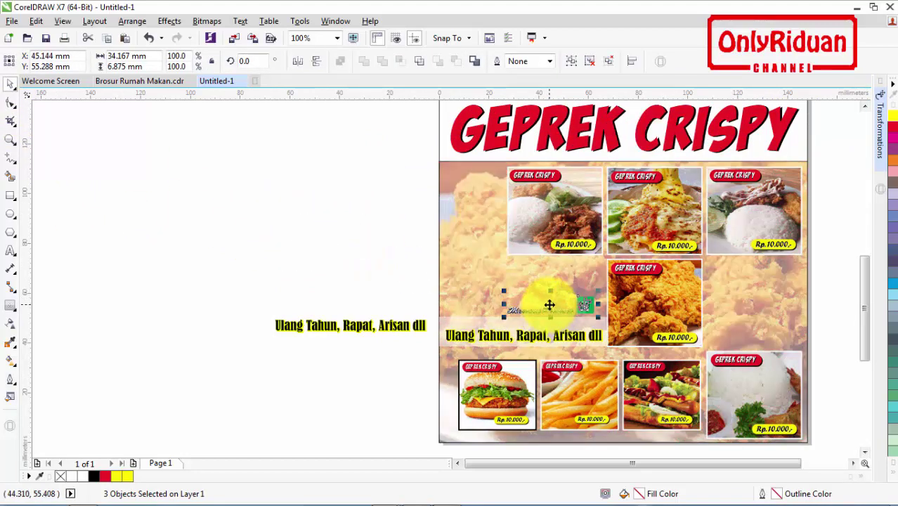
{"action": "scroll", "coordinate": [549, 303], "scroll_direction": "up", "scroll_amount": 1}
{"action": "scroll", "coordinate": [549, 301], "scroll_direction": "up", "scroll_amount": 1}
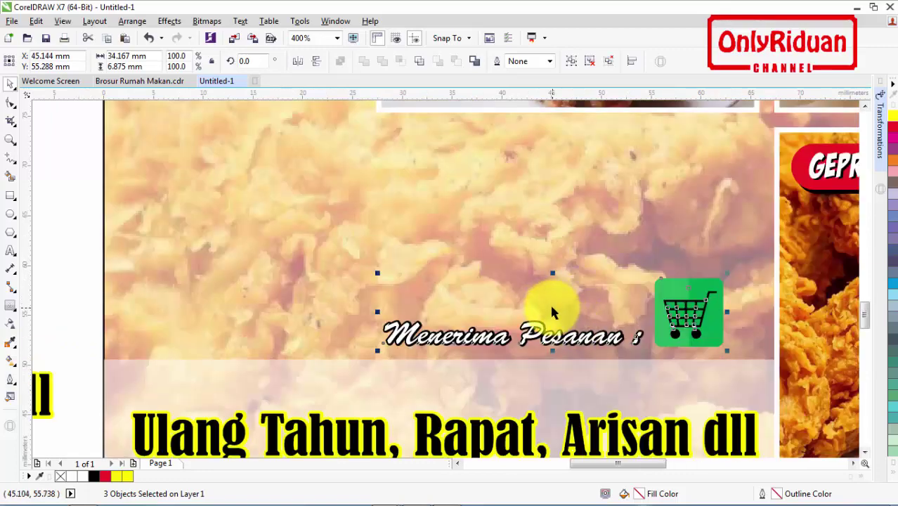
{"action": "left_click_drag", "start_coordinate": [552, 310], "coordinate": [602, 364]}
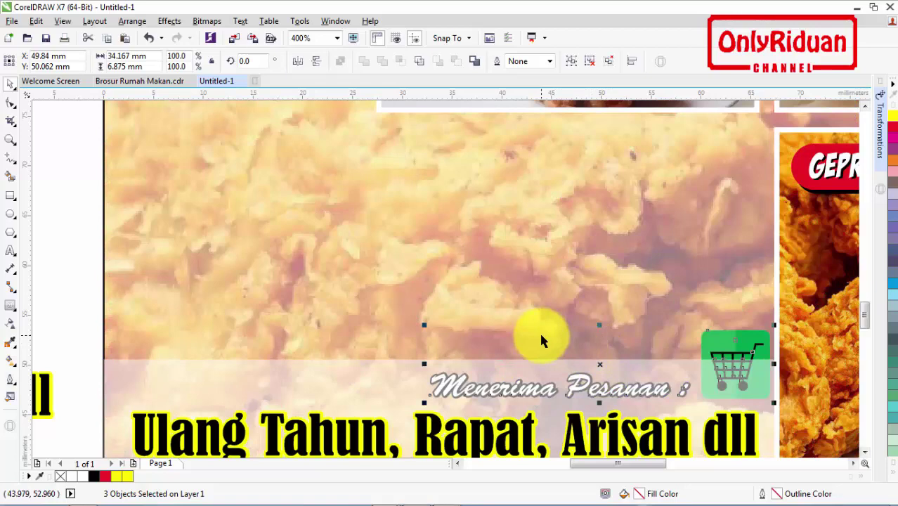
{"action": "key", "text": "ctrl+Home"}
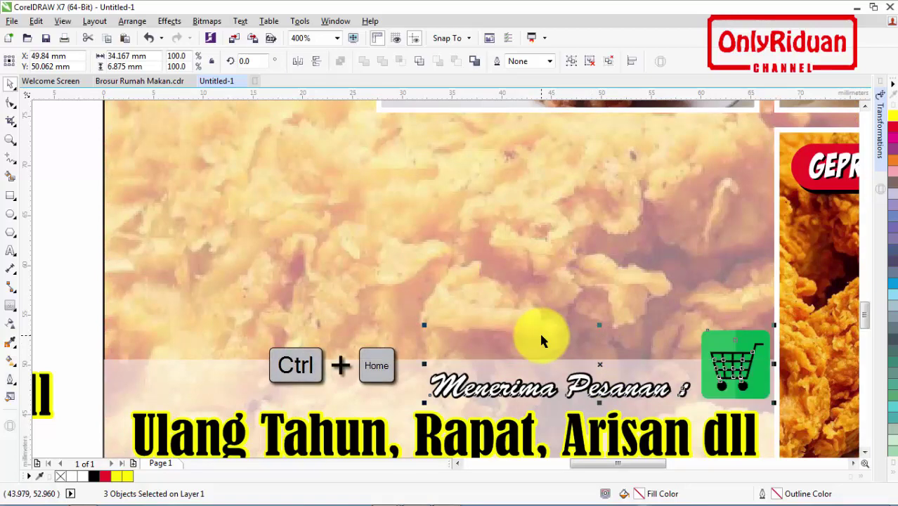
Step: Delete the leftover sample "Ulang Tahun, Rapat, Arisan dll" text beside the page
{"action": "scroll", "coordinate": [514, 301], "scroll_direction": "down", "scroll_amount": 4}
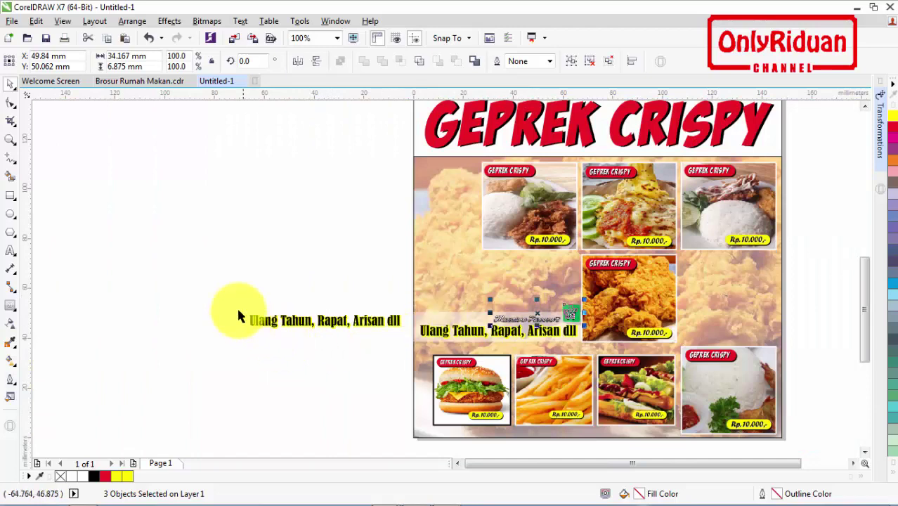
{"action": "left_click_drag", "start_coordinate": [225, 299], "coordinate": [402, 340]}
{"action": "key", "text": "Delete"}
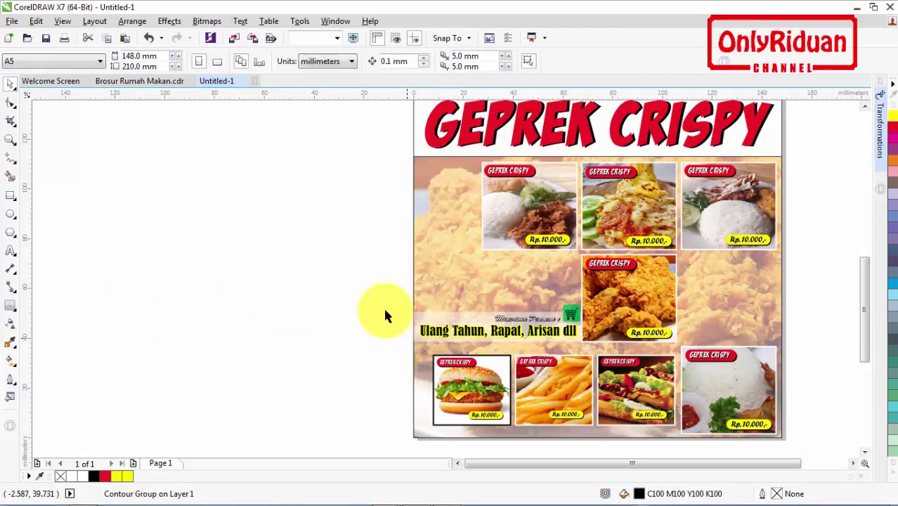
Step: Copy the Facebook and Instagram icons from Brosur Rumah Makan.cdr into Untitled-1, above the order strip
{"action": "left_click", "coordinate": [132, 81]}
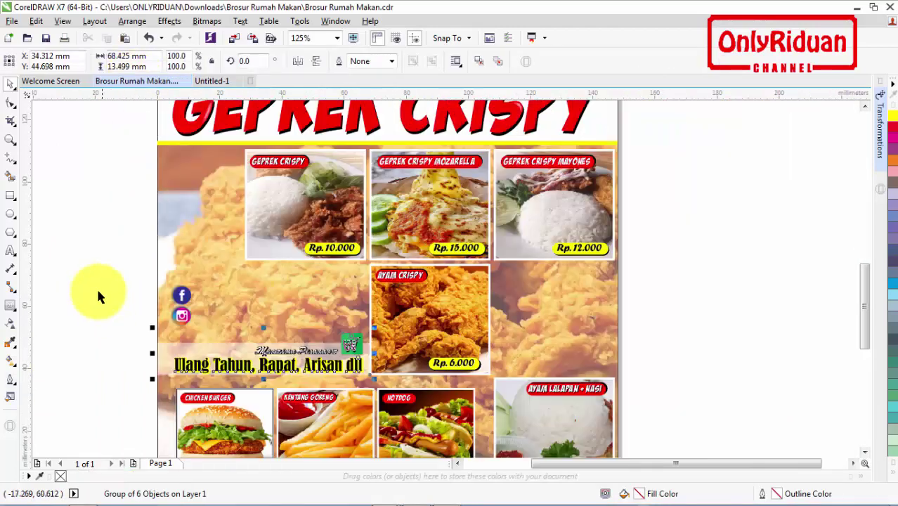
{"action": "left_click_drag", "start_coordinate": [206, 324], "coordinate": [215, 328]}
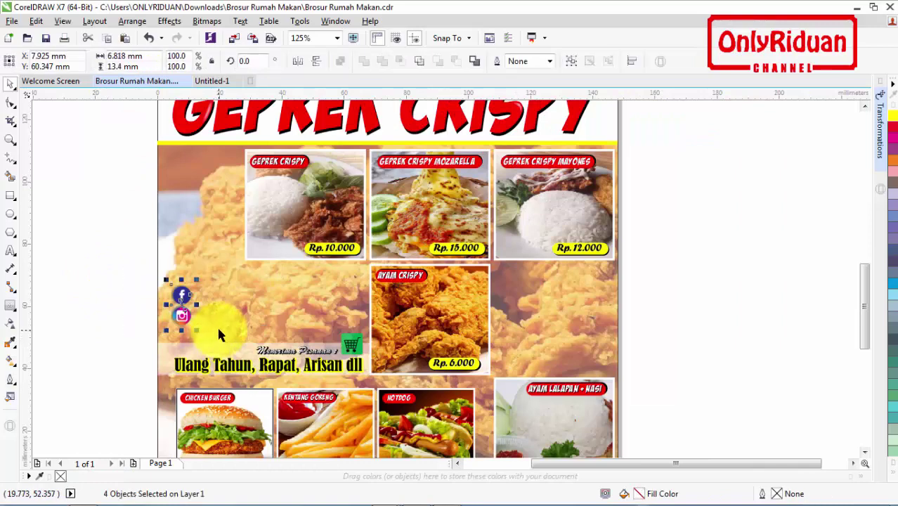
{"action": "left_click", "coordinate": [212, 81]}
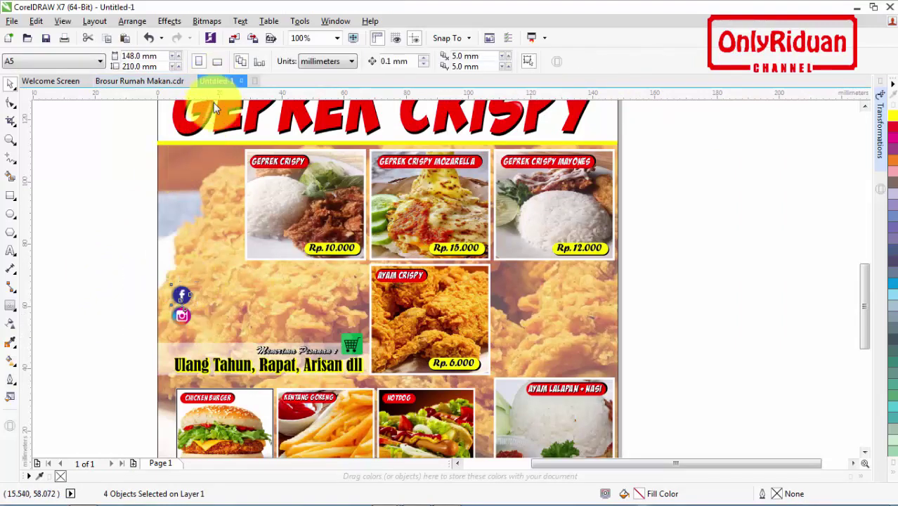
{"action": "key", "text": "ctrl+v"}
{"action": "left_click", "coordinate": [284, 256]}
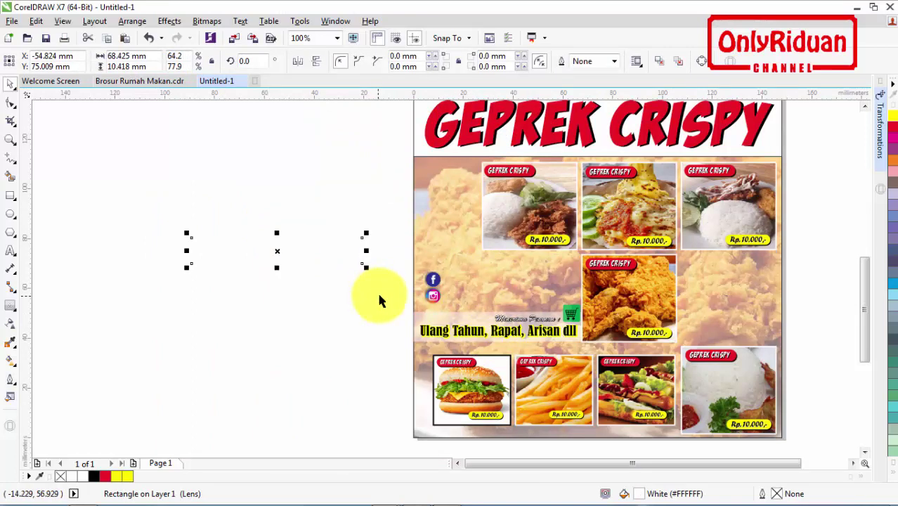
{"action": "left_click", "coordinate": [359, 303]}
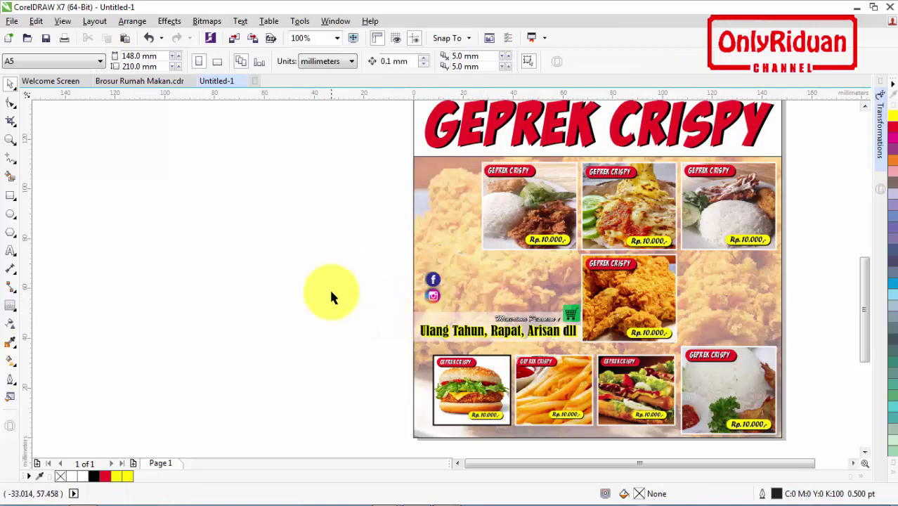
Step: Select every object of the finished brochure and group them into a single group
{"action": "left_click_drag", "start_coordinate": [866, 306], "coordinate": [865, 291]}
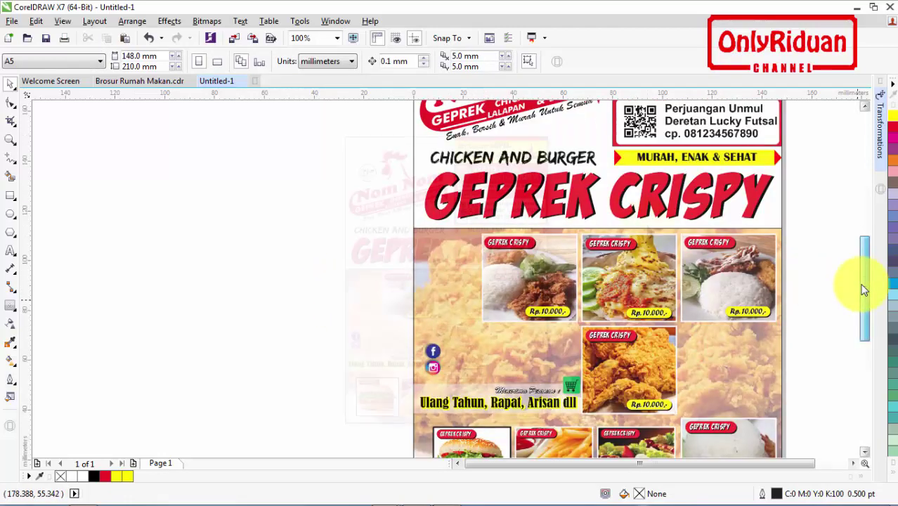
{"action": "key", "text": "shift+F4"}
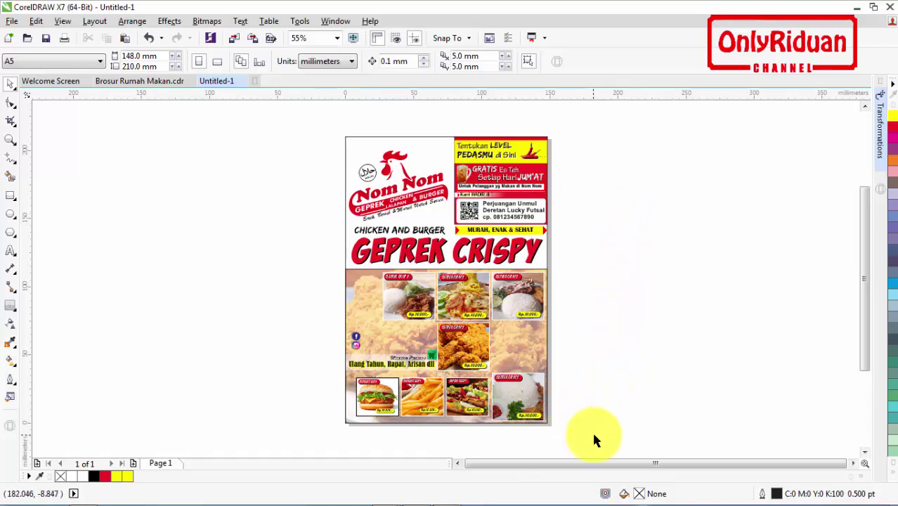
{"action": "left_click_drag", "start_coordinate": [589, 436], "coordinate": [286, 113]}
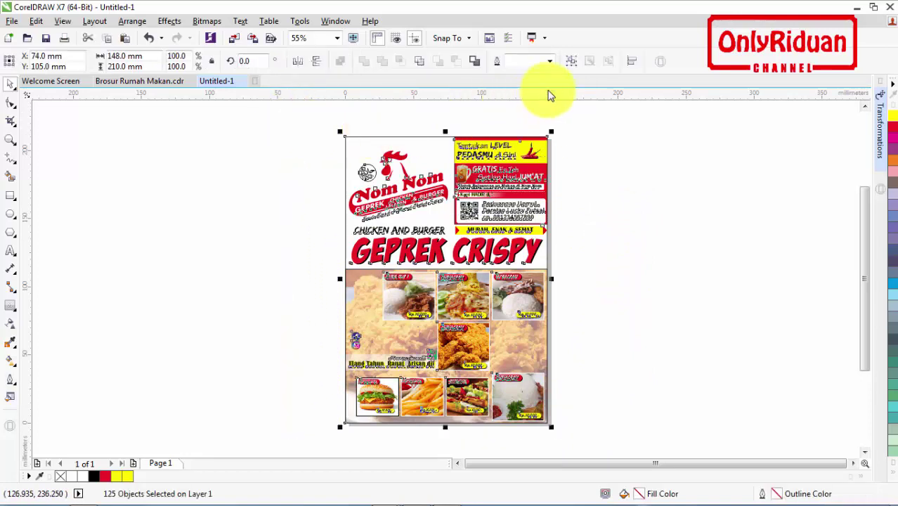
{"action": "left_click", "coordinate": [571, 60]}
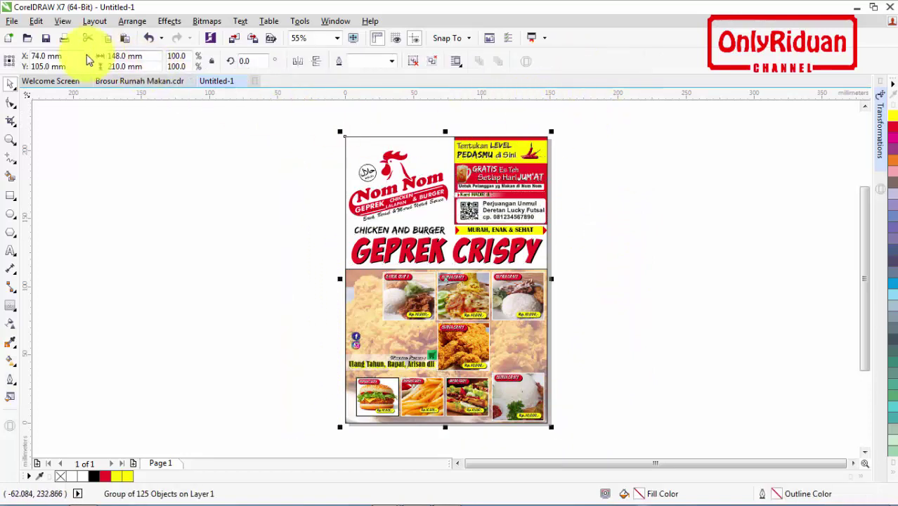
Step: Export only the selected brochure group to the Desain Brosur folder as a JPG - JPEG Bitmaps file named "Brosur Nom Nom"
{"action": "left_click", "coordinate": [13, 21]}
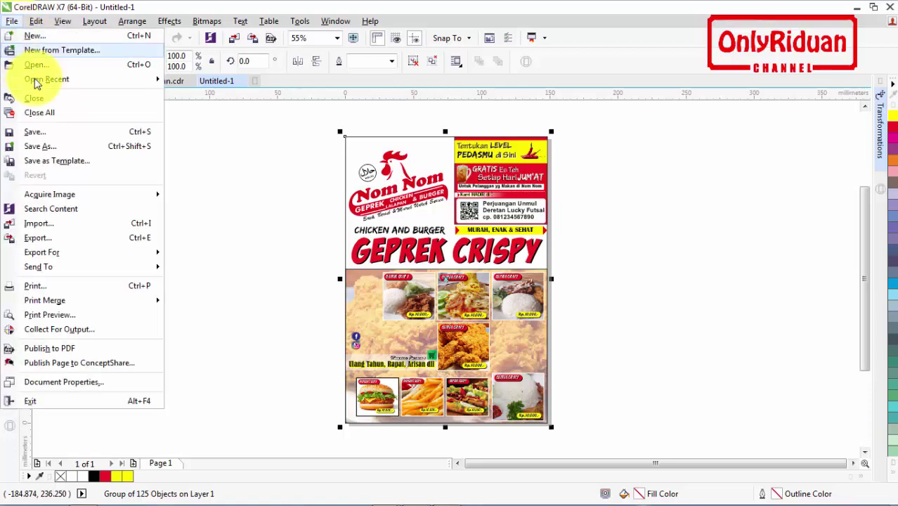
{"action": "left_click", "coordinate": [44, 237]}
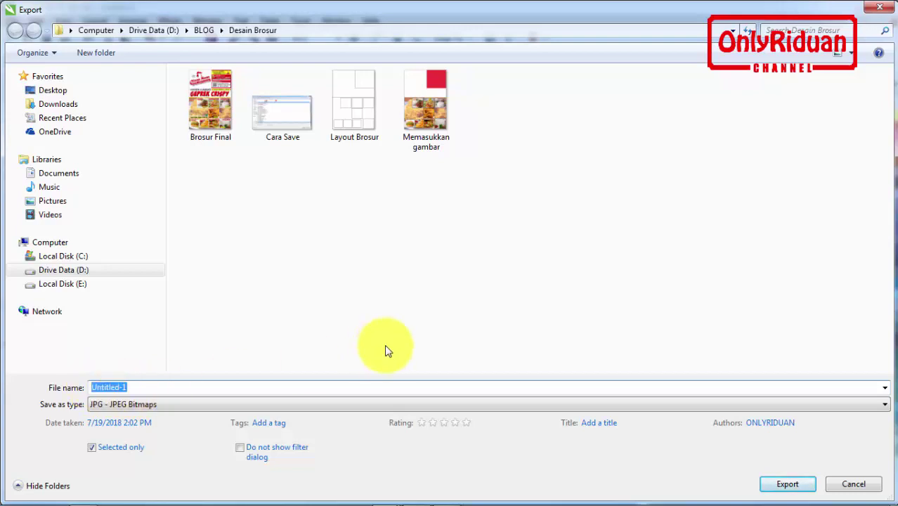
{"action": "type", "text": "Brosur"}
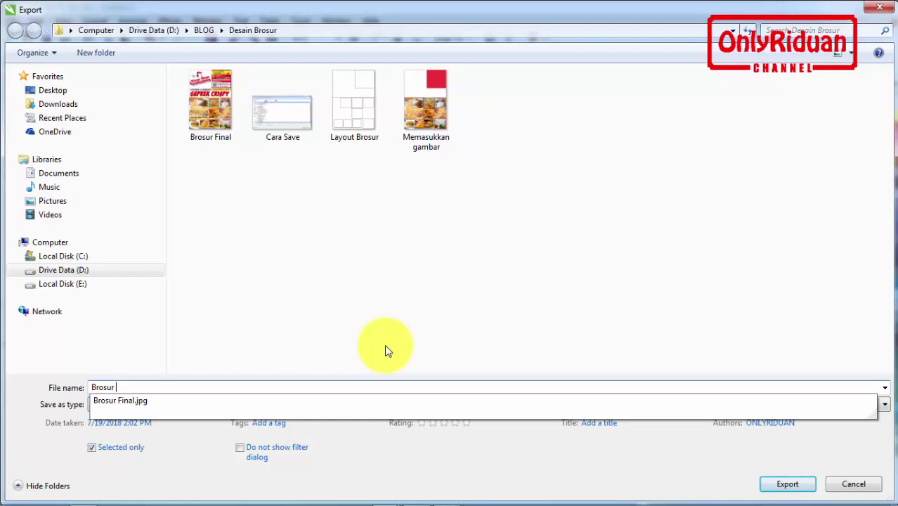
{"action": "type", "text": " Nom Nom"}
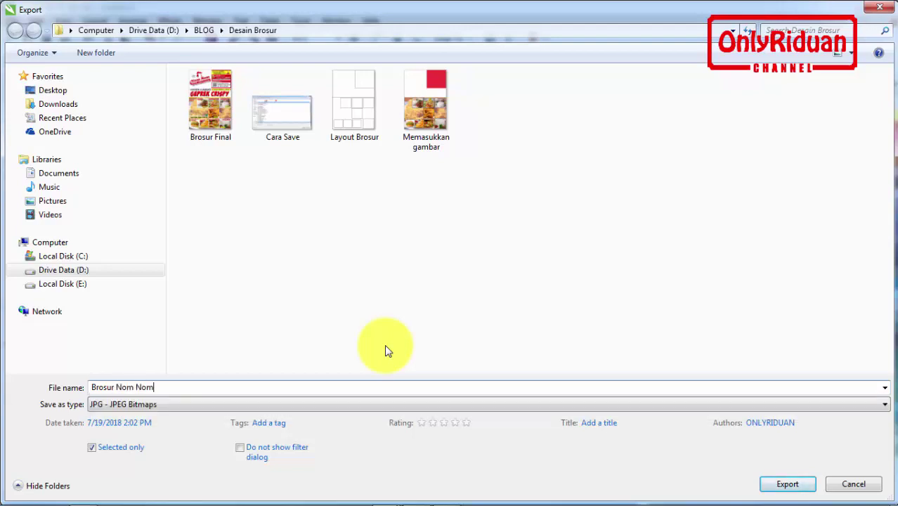
{"action": "left_click", "coordinate": [91, 447]}
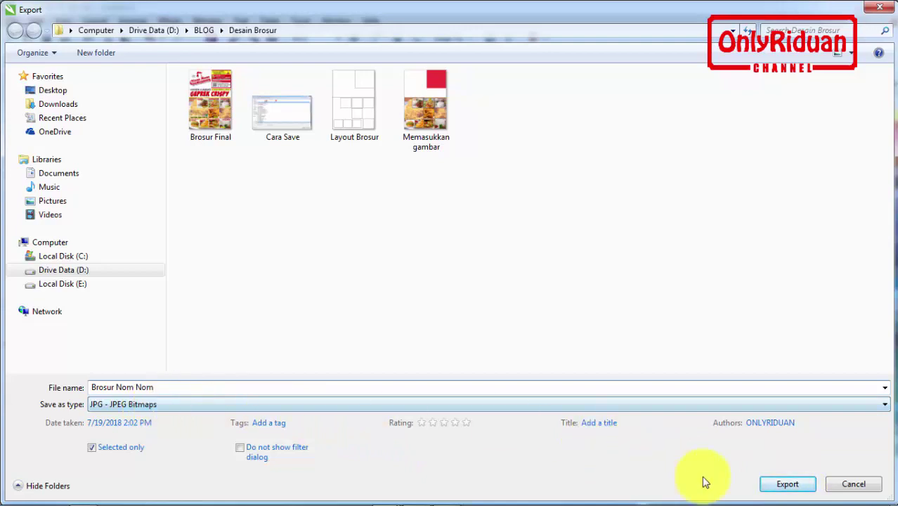
{"action": "left_click", "coordinate": [671, 405]}
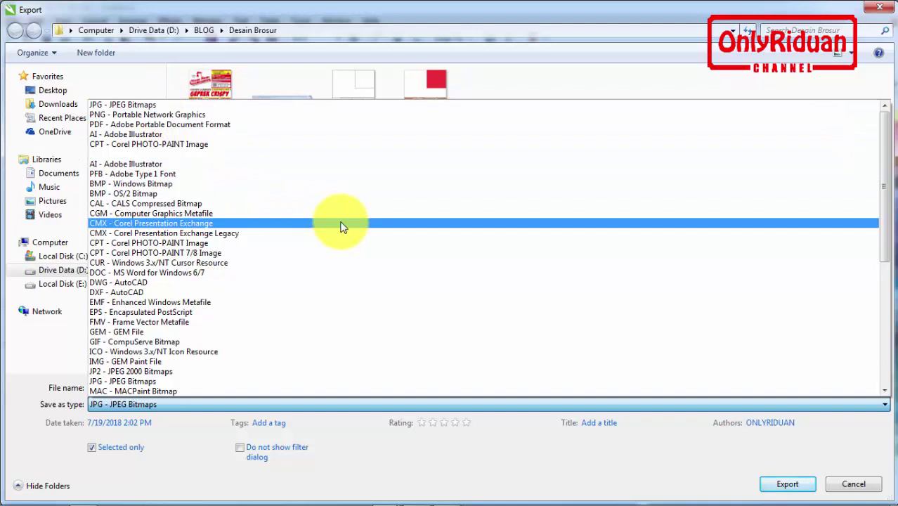
{"action": "left_click", "coordinate": [201, 105]}
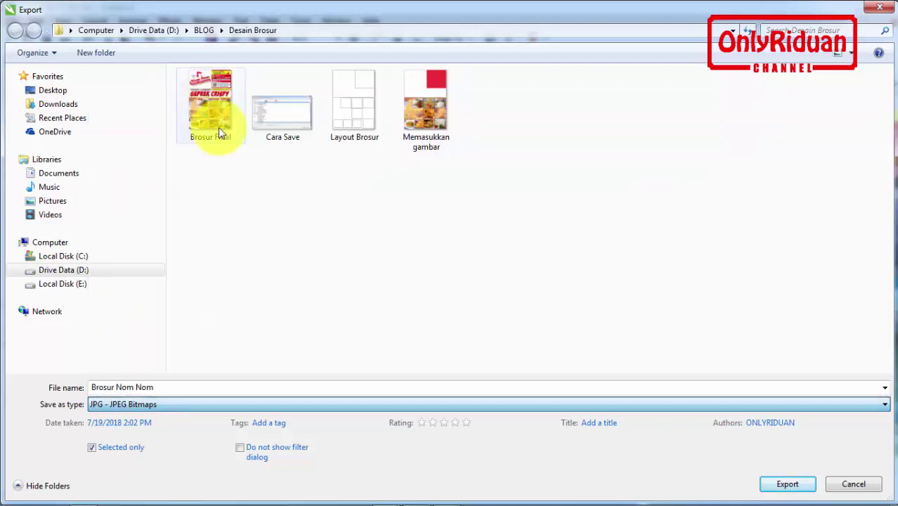
{"action": "left_click", "coordinate": [780, 484]}
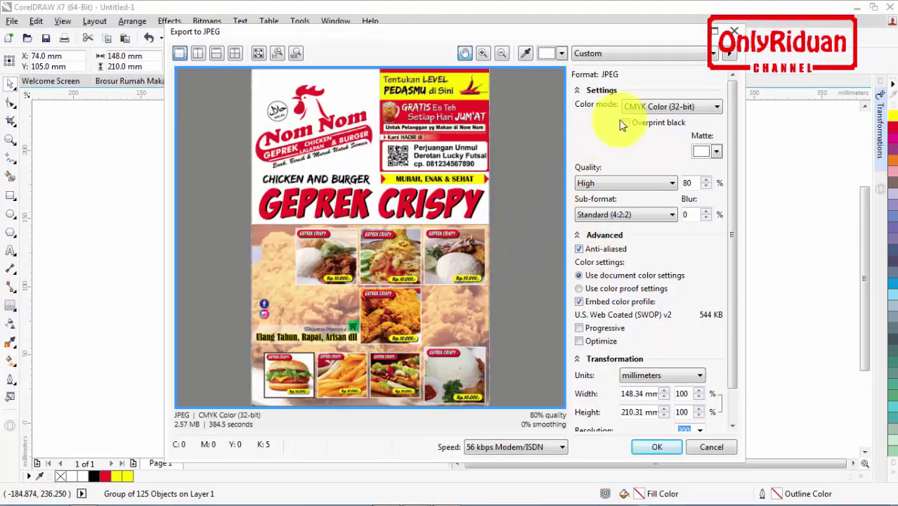
Step: Set the JPEG export's color mode to RGB Color (24-bit) and complete the export
{"action": "left_click", "coordinate": [637, 107]}
{"action": "left_click", "coordinate": [638, 129]}
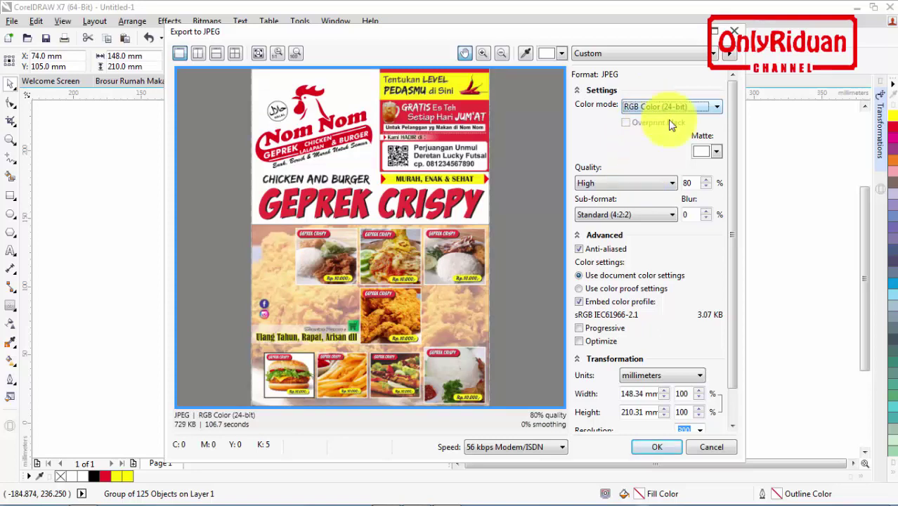
{"action": "scroll", "coordinate": [734, 196], "scroll_direction": "down", "scroll_amount": 2}
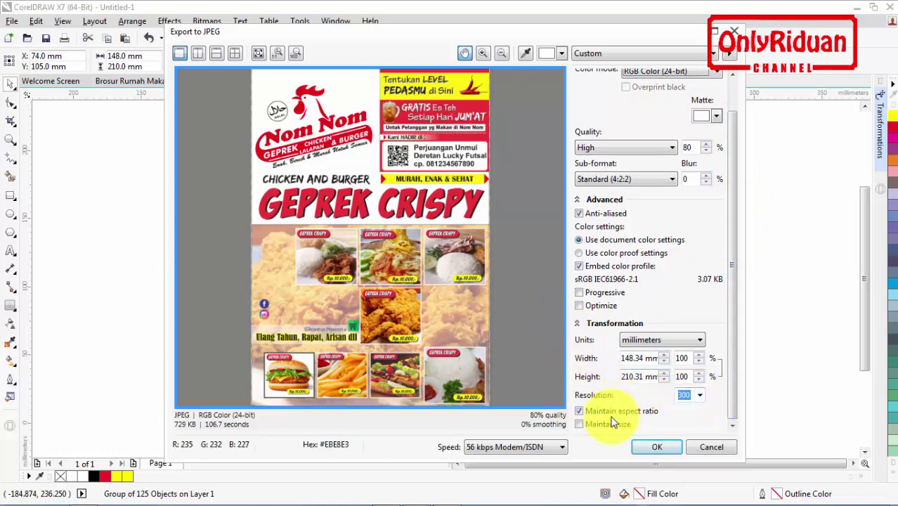
{"action": "left_click", "coordinate": [656, 447]}
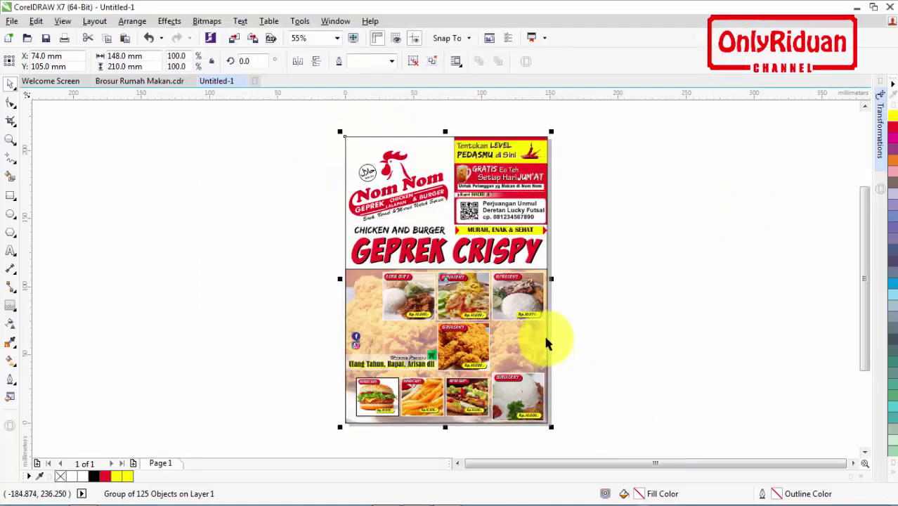
Step: Change the page size of Untitled-1 to A4 in landscape orientation
{"action": "left_click", "coordinate": [609, 317]}
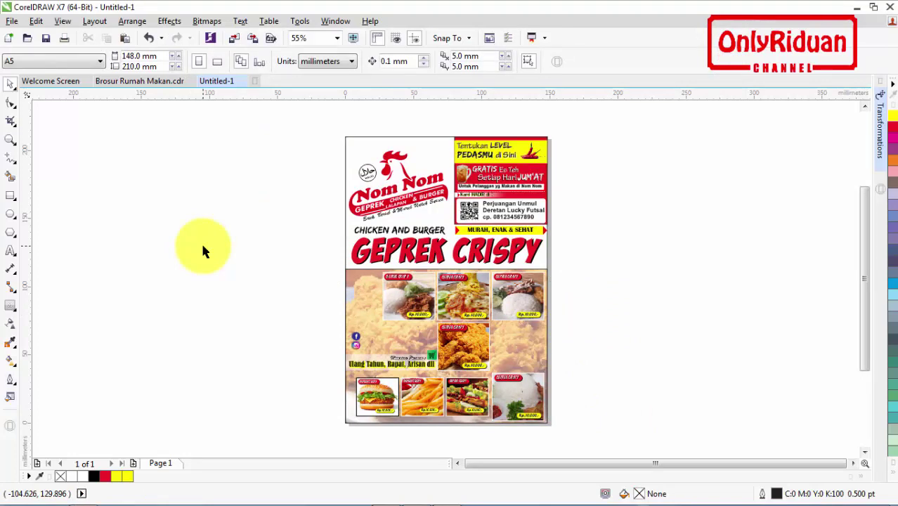
{"action": "left_click", "coordinate": [84, 62]}
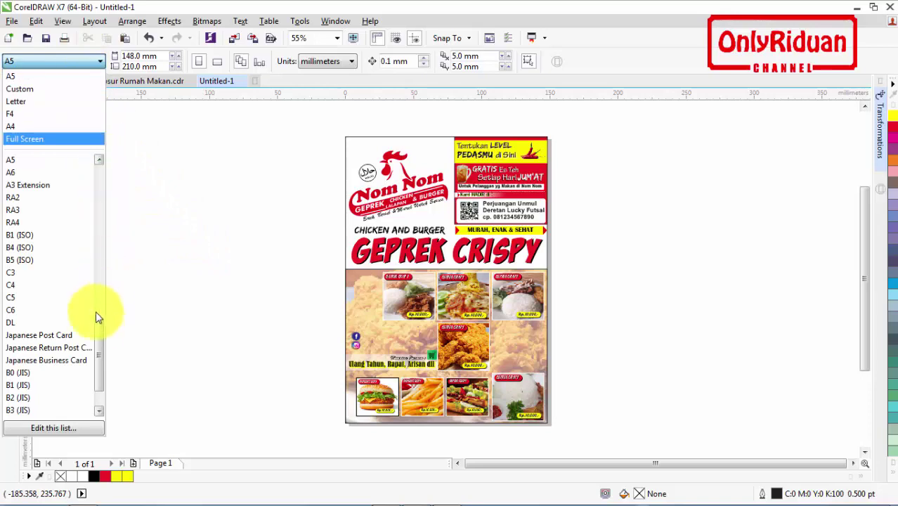
{"action": "mouse_move", "coordinate": [96, 315]}
{"action": "left_mouse_down"}
{"action": "mouse_move", "coordinate": [99, 174]}
{"action": "mouse_move", "coordinate": [100, 366]}
{"action": "mouse_move", "coordinate": [100, 309]}
{"action": "left_mouse_up"}
{"action": "left_click", "coordinate": [10, 199]}
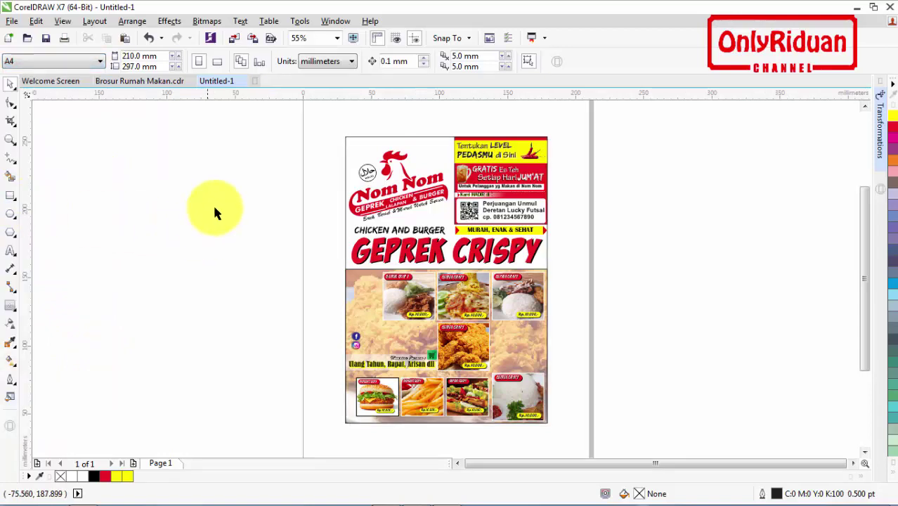
{"action": "left_click", "coordinate": [218, 62]}
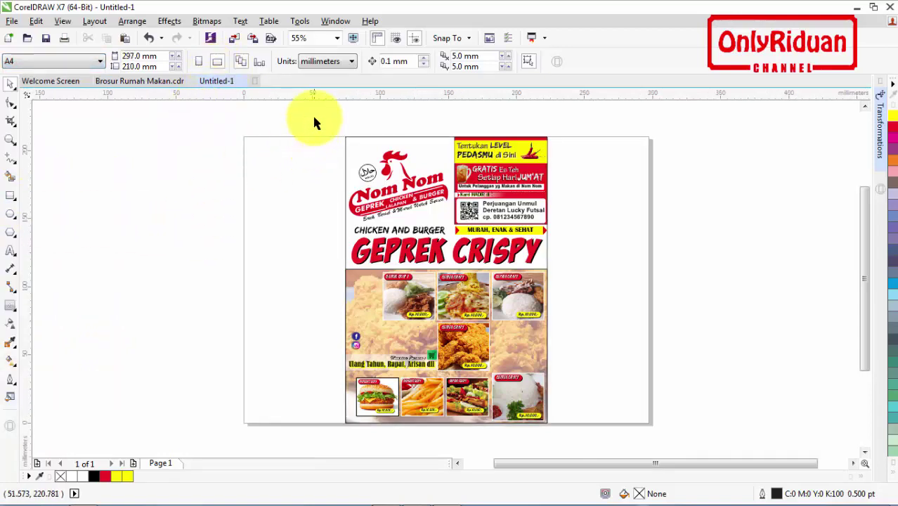
Step: Add a rectangle frame that matches the full 297 x 210 mm page
{"action": "left_click_drag", "start_coordinate": [316, 115], "coordinate": [565, 431]}
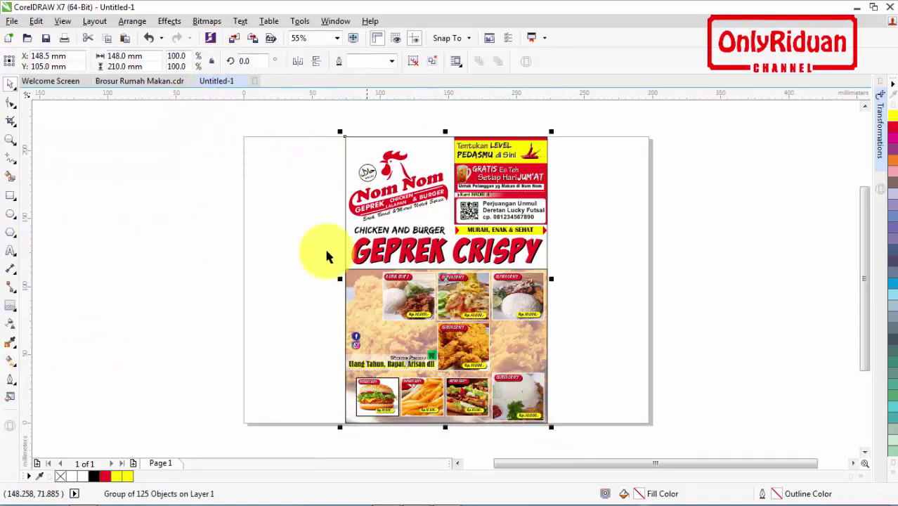
{"action": "left_click", "coordinate": [190, 185]}
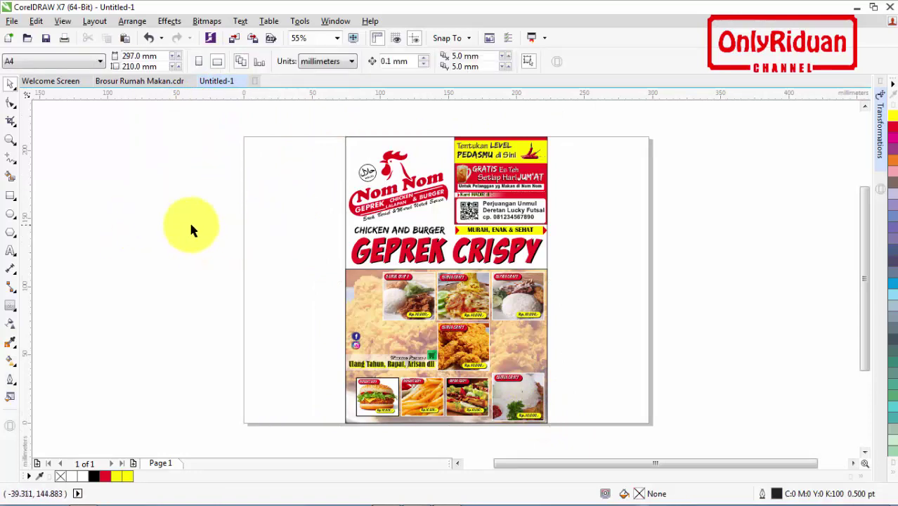
{"action": "double_click", "coordinate": [11, 199]}
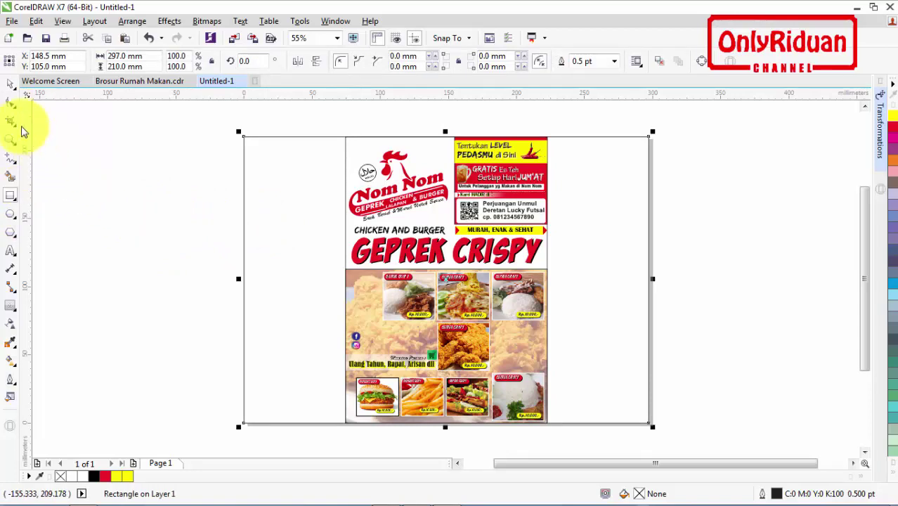
Step: Move the brochure group to fill the left half of the page and place a duplicate of it on the right half
{"action": "left_click_drag", "start_coordinate": [320, 111], "coordinate": [555, 423]}
{"action": "left_click_drag", "start_coordinate": [347, 138], "coordinate": [245, 136]}
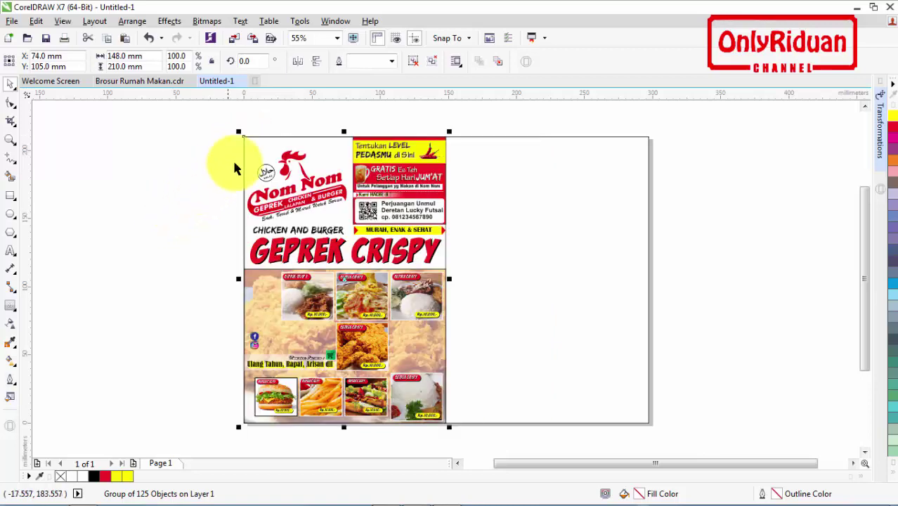
{"action": "left_click_drag", "start_coordinate": [244, 135], "coordinate": [448, 137]}
{"action": "left_click", "coordinate": [686, 309]}
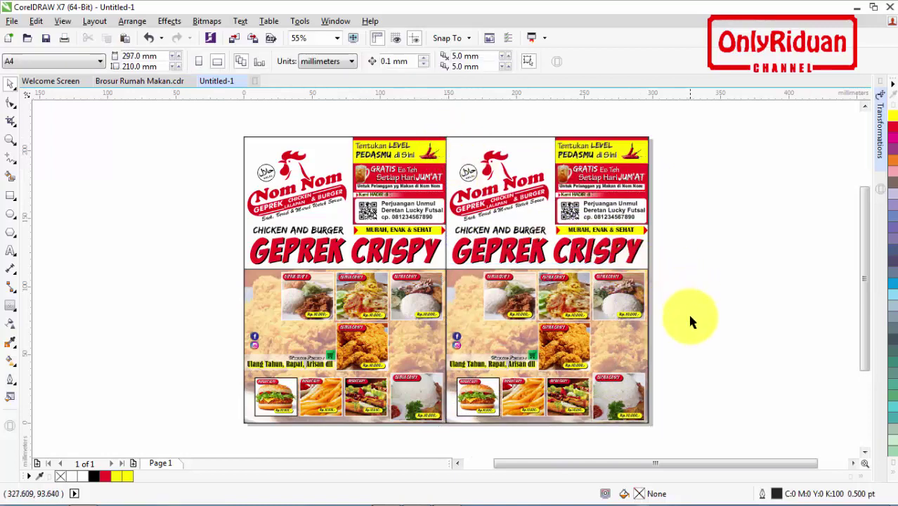
Step: Export only the selected two-brochure layout to the Desain Brosur folder as a JPG - JPEG Bitmaps file named "Brosur Nom Nom A4"
{"action": "left_click_drag", "start_coordinate": [705, 439], "coordinate": [218, 116]}
{"action": "left_click", "coordinate": [12, 21]}
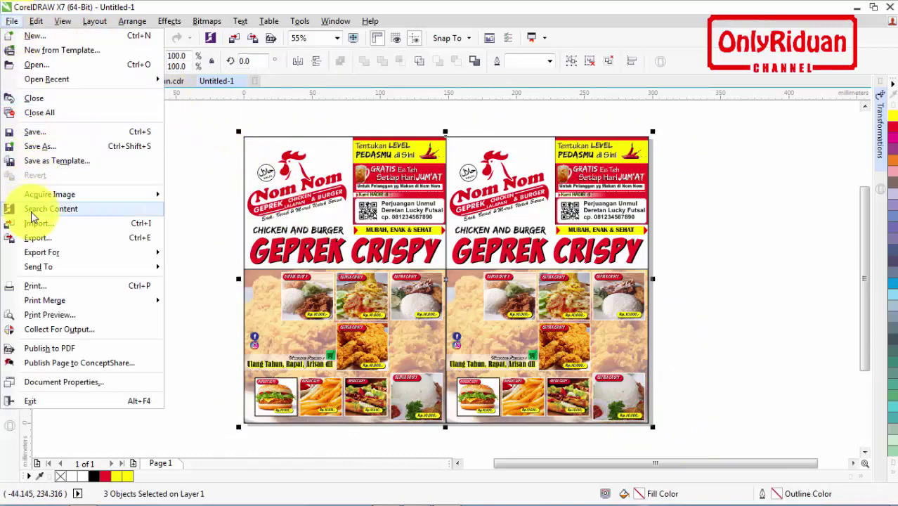
{"action": "left_click", "coordinate": [38, 238]}
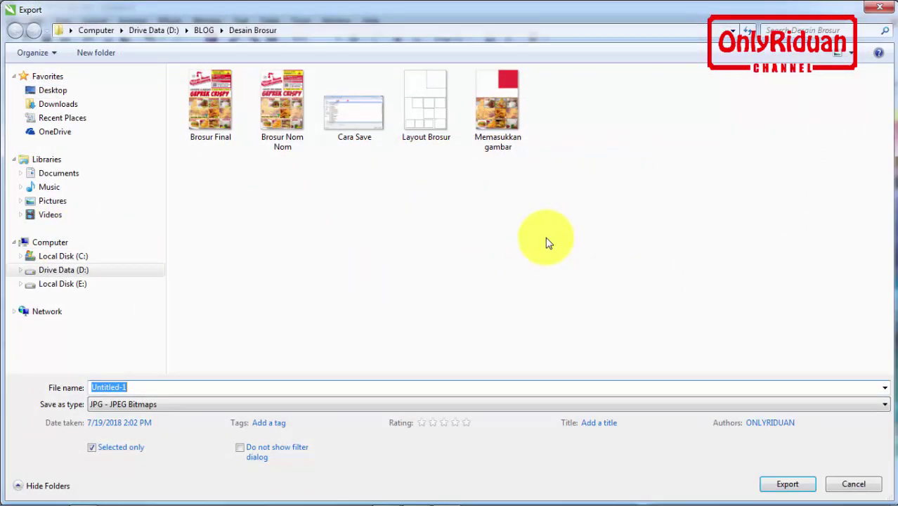
{"action": "left_click", "coordinate": [284, 135]}
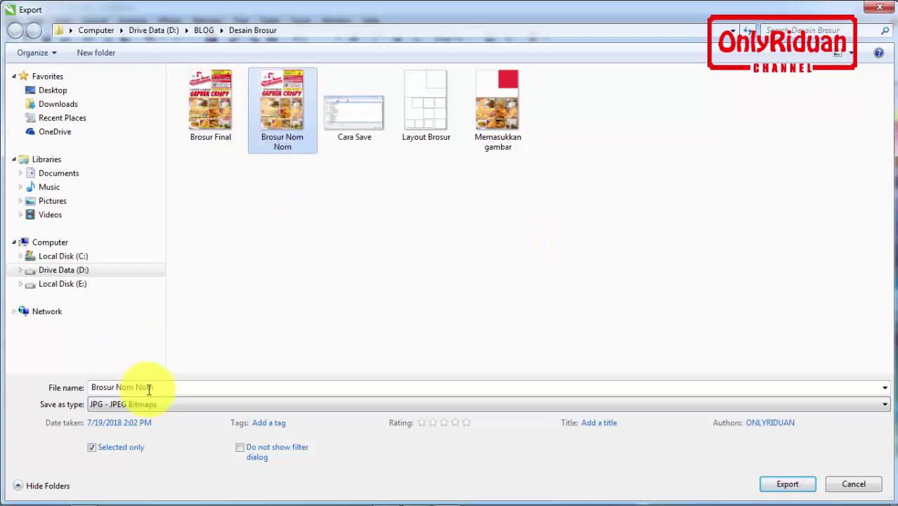
{"action": "left_click", "coordinate": [171, 387]}
{"action": "left_click", "coordinate": [192, 388]}
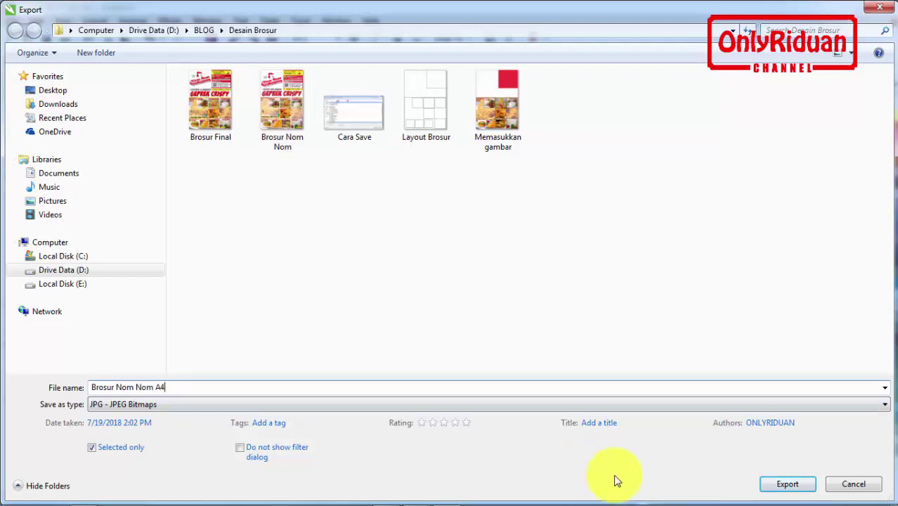
{"action": "left_click", "coordinate": [794, 488]}
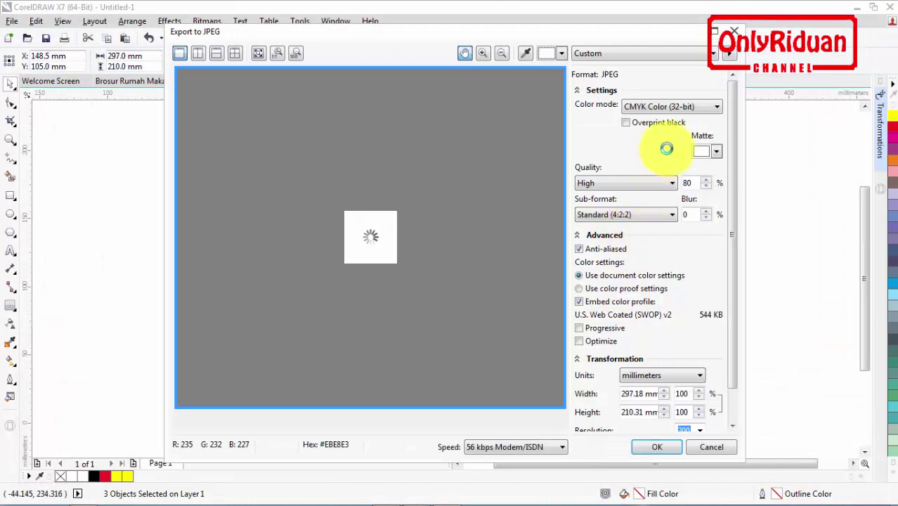
Step: Set the A4 layout's JPEG color mode to RGB Color (24-bit), complete the export and clear the selection
{"action": "left_click", "coordinate": [671, 106]}
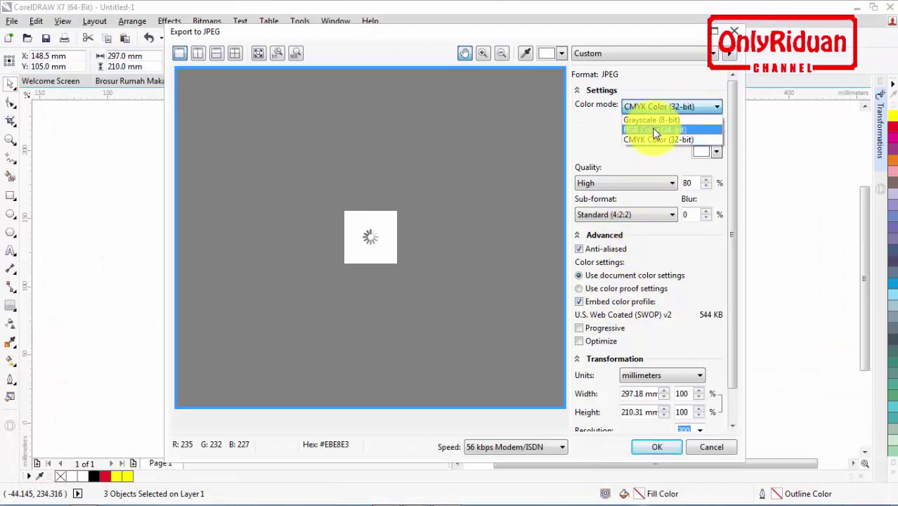
{"action": "left_click", "coordinate": [657, 130]}
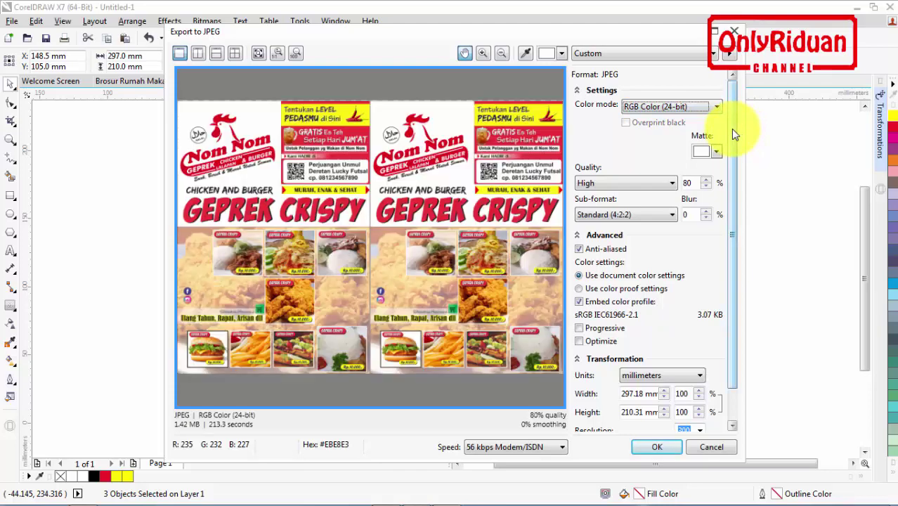
{"action": "left_click_drag", "start_coordinate": [731, 129], "coordinate": [732, 161]}
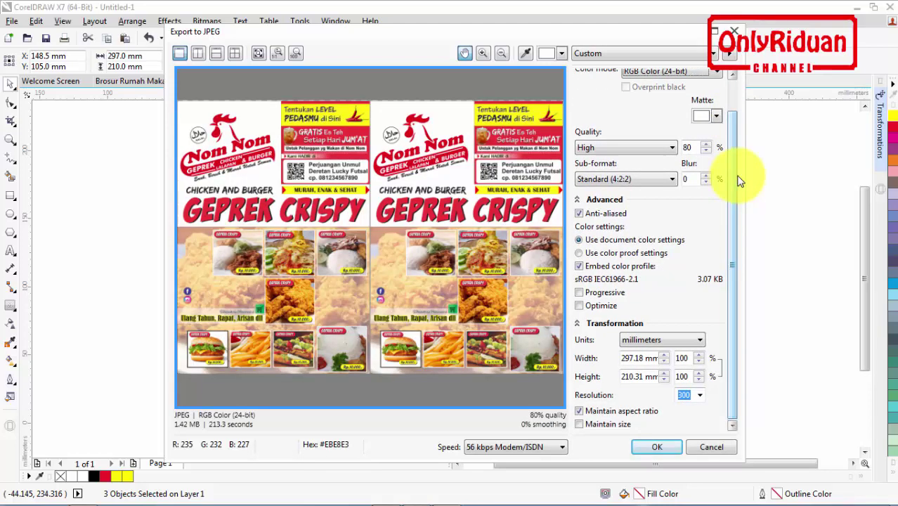
{"action": "left_click", "coordinate": [658, 447]}
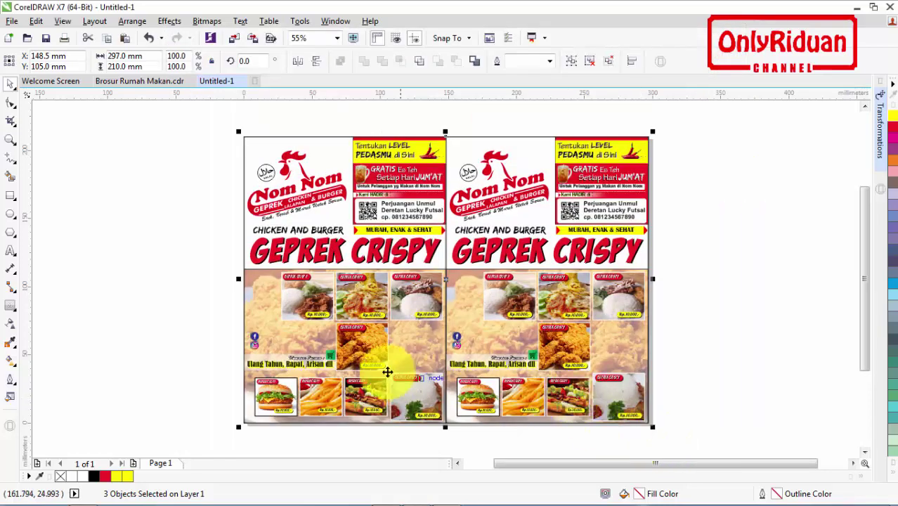
{"action": "left_click", "coordinate": [726, 245]}
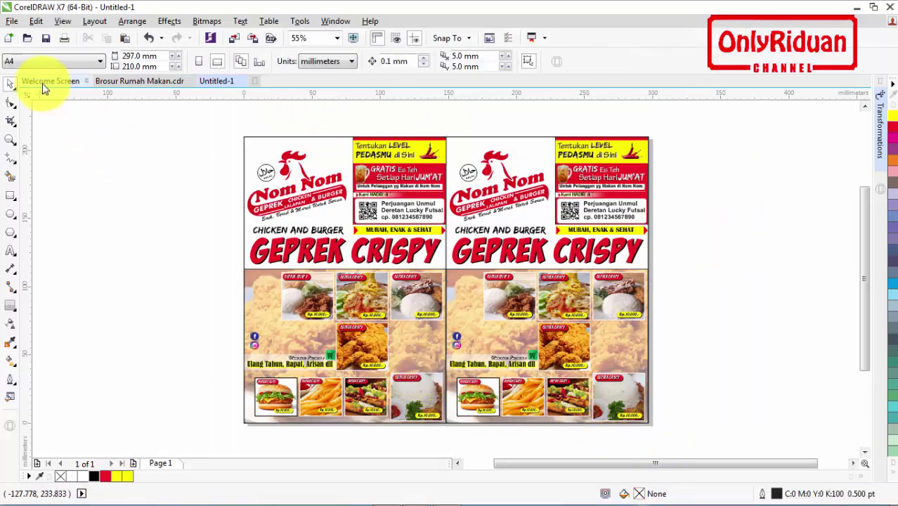
Step: Switch to Windows Explorer and open the Desain Brosur folder inside BLOG on Drive Data (D:)
{"action": "left_click", "coordinate": [66, 499]}
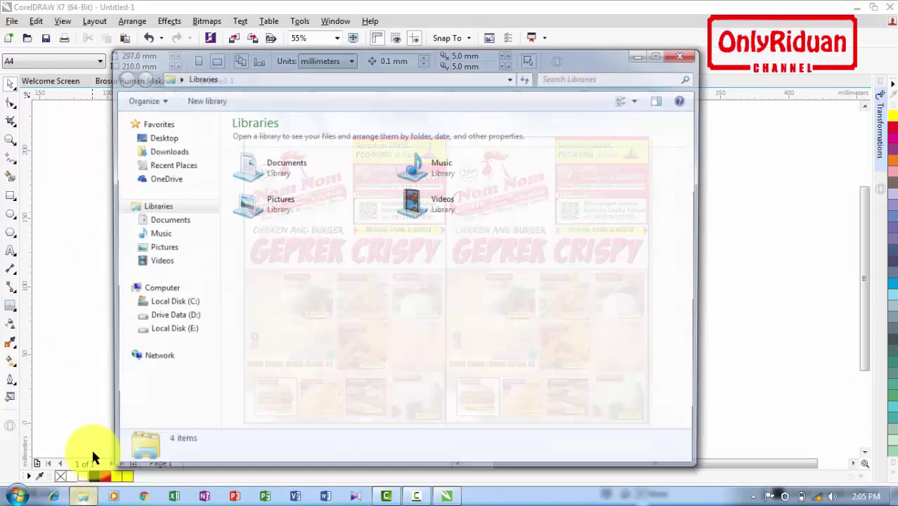
{"action": "left_click", "coordinate": [189, 317]}
{"action": "left_click", "coordinate": [252, 161]}
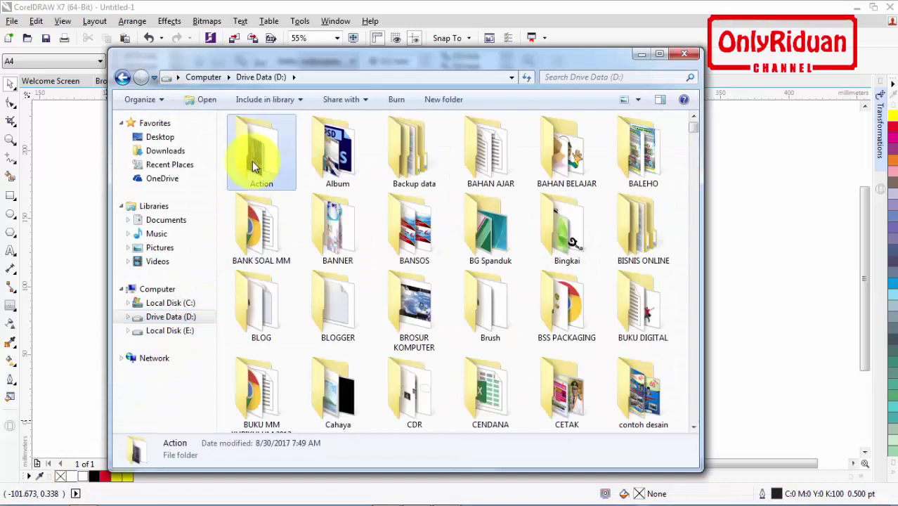
{"action": "key", "text": "Right"}
{"action": "key", "text": "Right"}
{"action": "key", "text": "Right"}
{"action": "key", "text": "Right"}
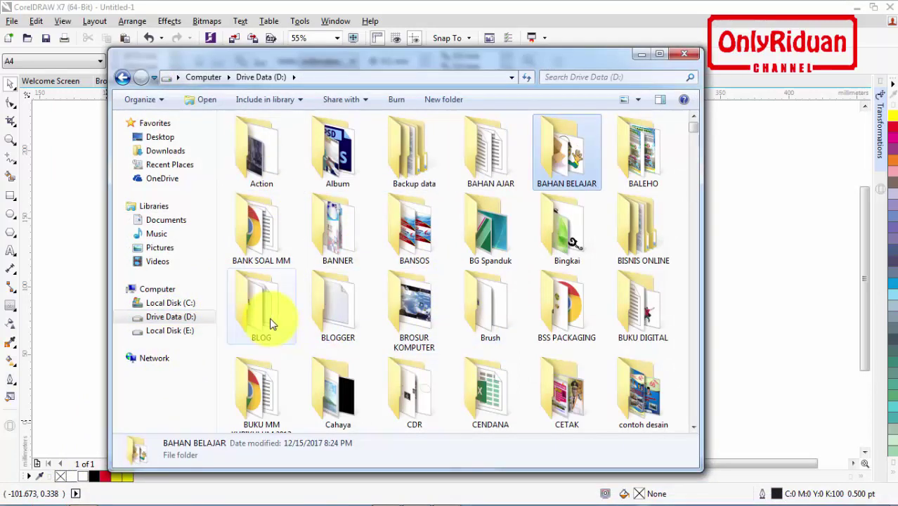
{"action": "double_click", "coordinate": [260, 313]}
{"action": "double_click", "coordinate": [334, 167]}
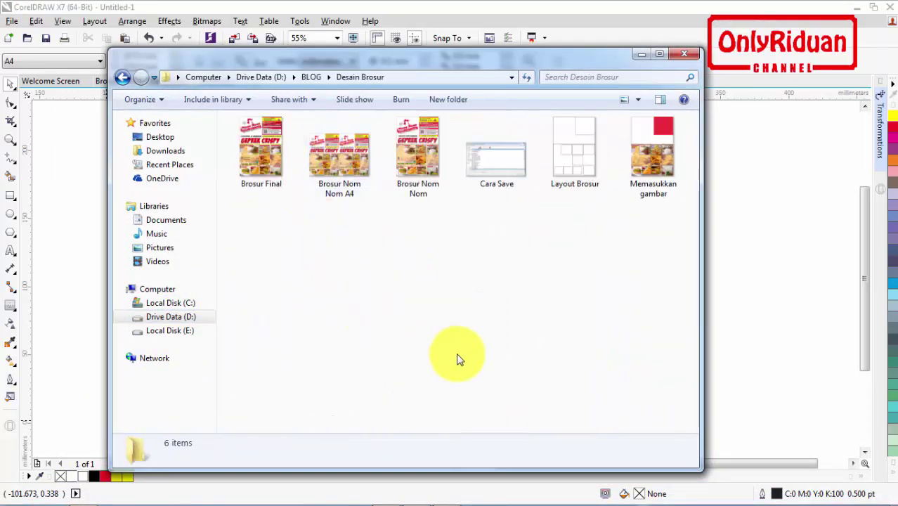
Step: Open the exported Brosur Nom Nom image in Windows Photo Viewer and compare it with Brosur Nom Nom A4
{"action": "double_click", "coordinate": [426, 170]}
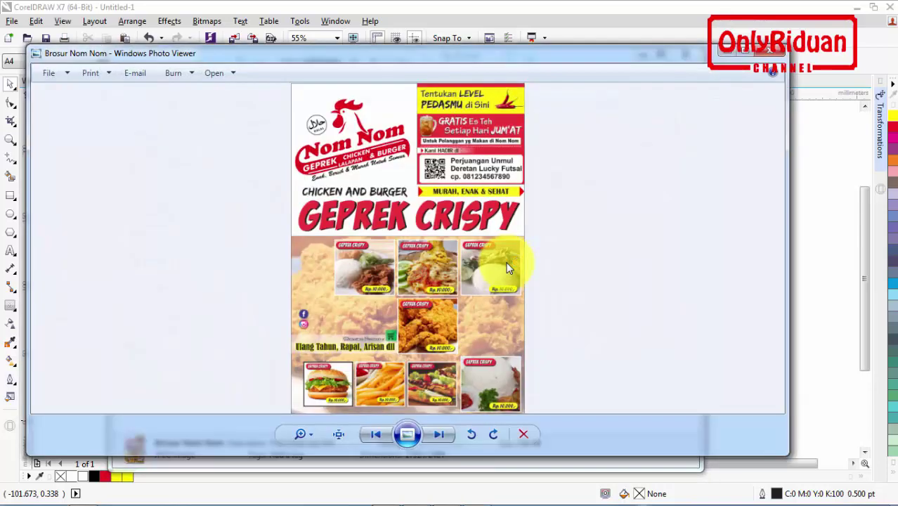
{"action": "left_click", "coordinate": [373, 436]}
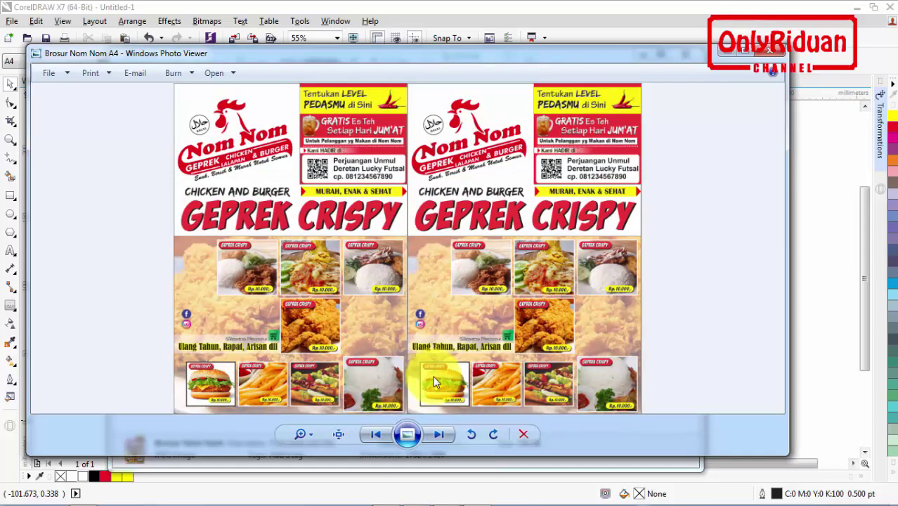
{"action": "left_click", "coordinate": [433, 434]}
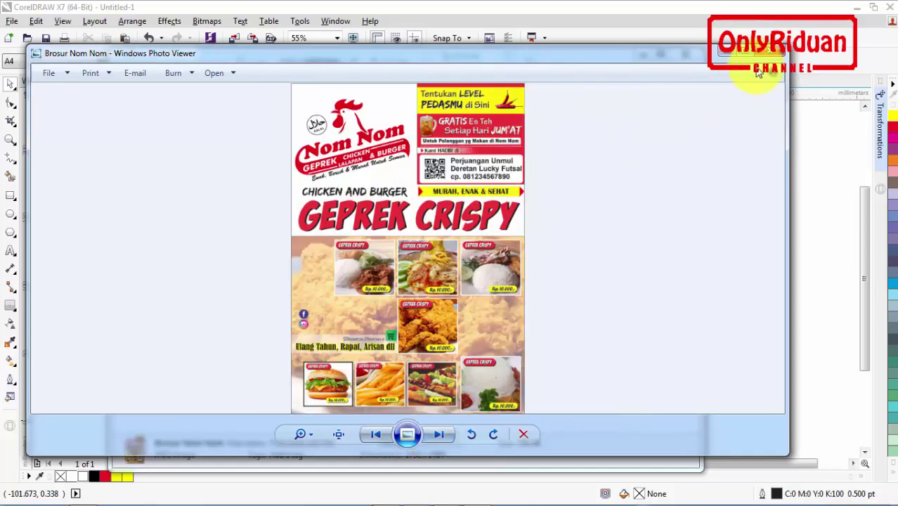